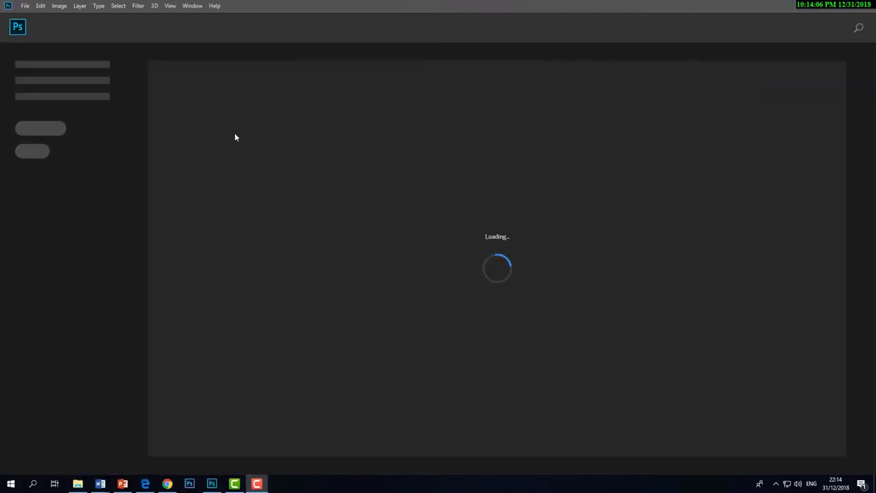
Step: Create a 3.5 × 6 in, 600 ppi document and rotate it 90° CW to landscape
click(25, 5)
click(34, 16)
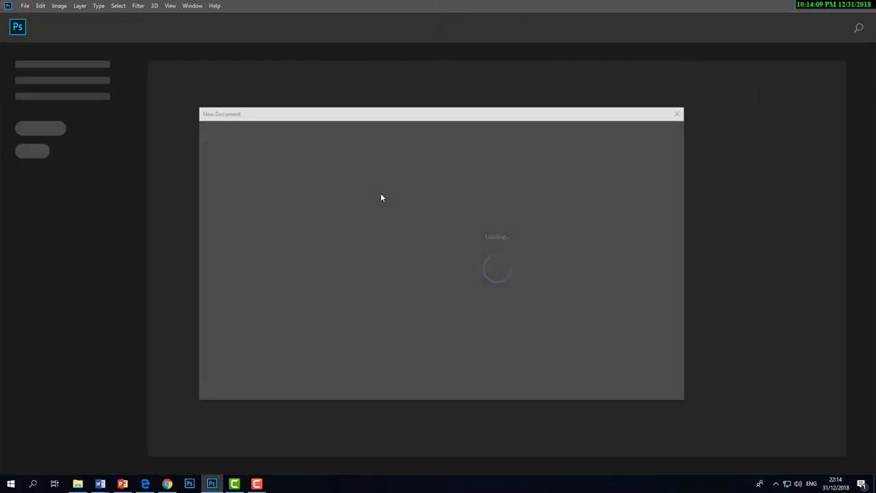
click(575, 254)
key(shift+Tab)
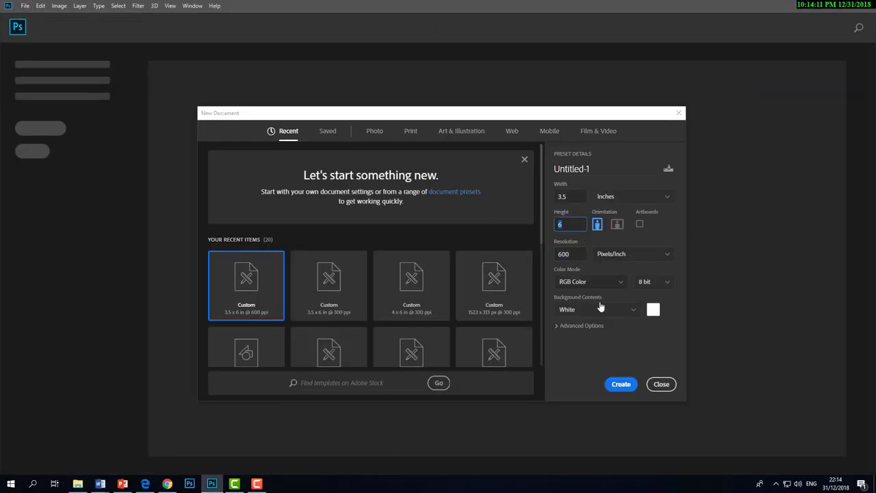
key(shift+Tab)
click(621, 384)
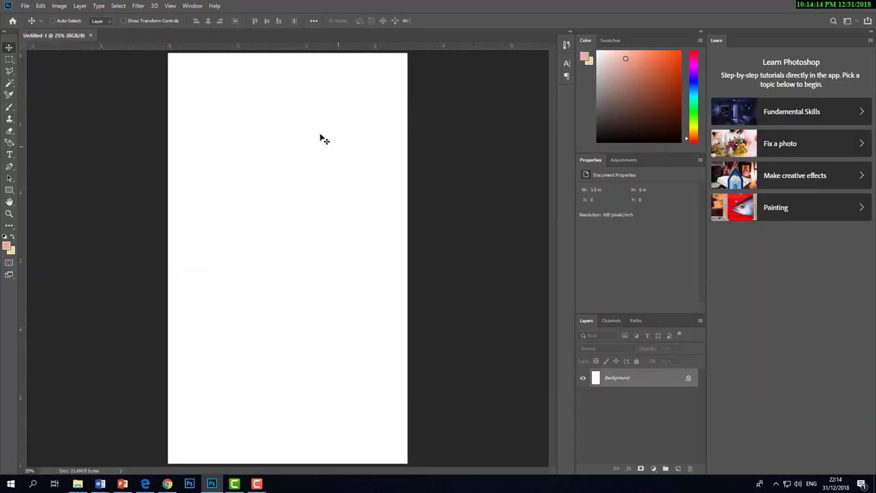
click(59, 5)
click(171, 100)
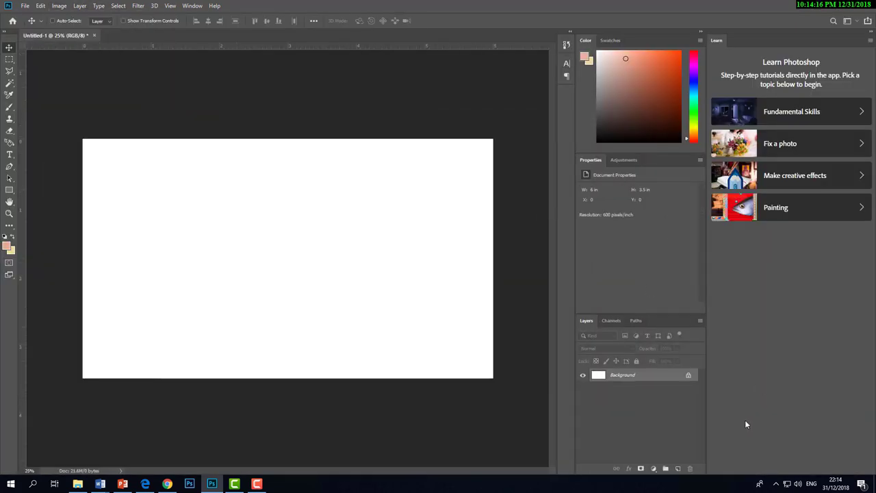
Step: Add a Solid Color fill layer in teal (#39869c) covering the canvas
click(653, 468)
click(672, 305)
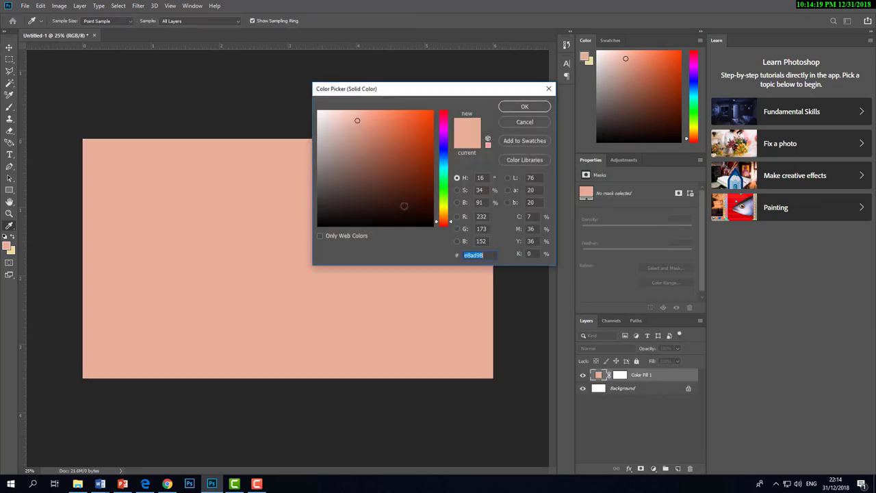
click(400, 186)
click(444, 165)
drag(394, 160, 391, 170)
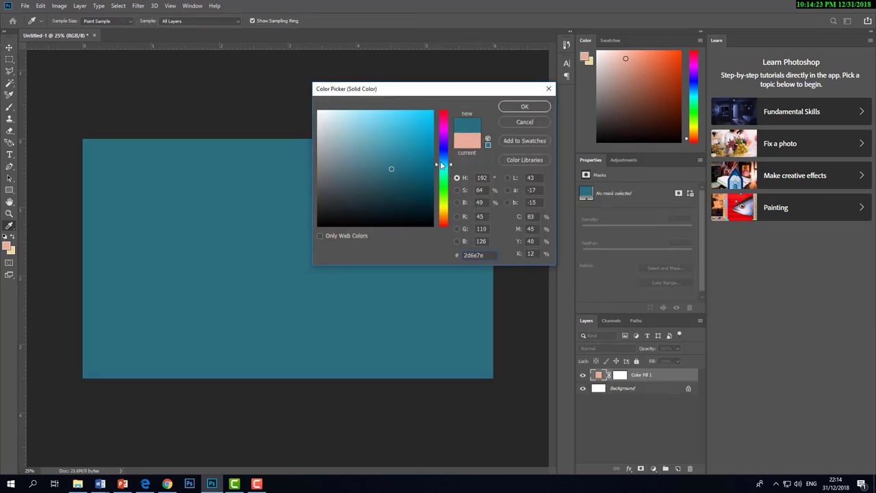
click(442, 162)
drag(443, 166, 445, 167)
click(391, 155)
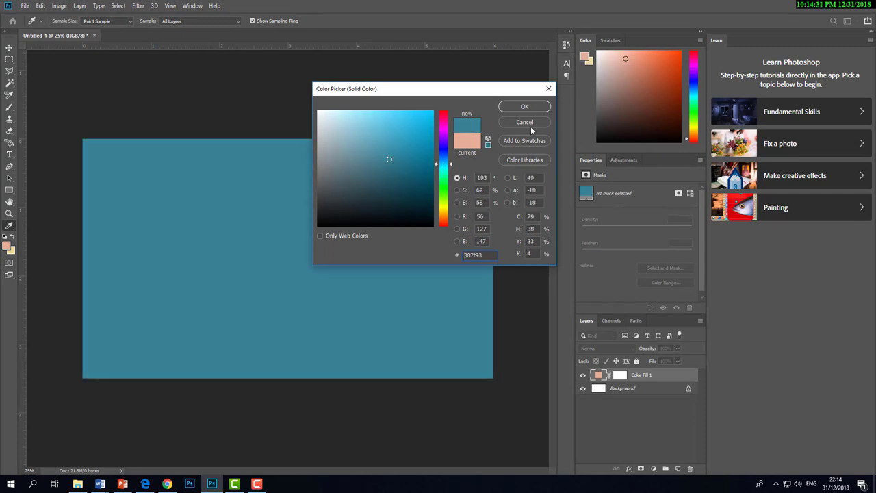
click(524, 107)
Step: Draw a thin vertical rectangle near the top centre and give it a grey fill
key(u)
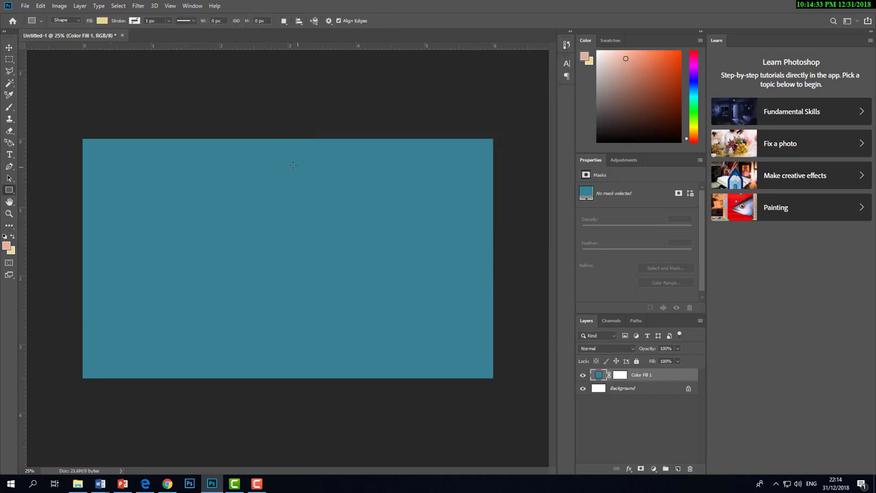
scroll(289, 165, up, 1)
drag(290, 156, 294, 190)
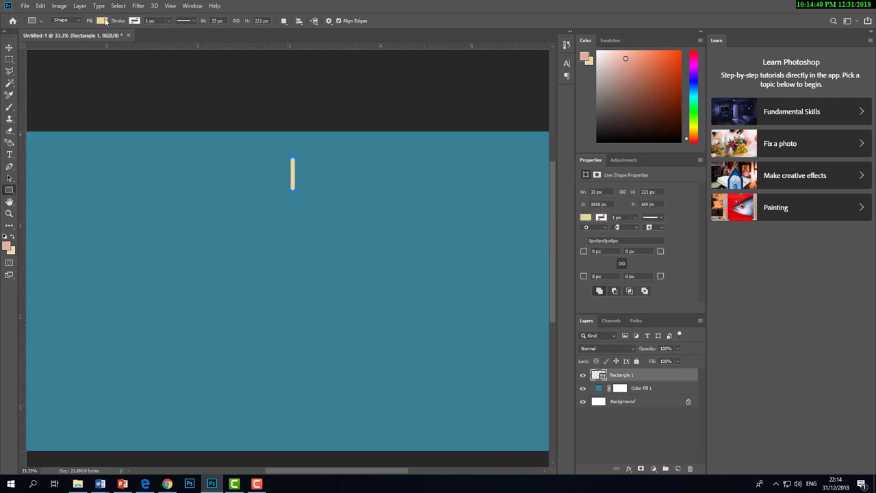
click(103, 21)
click(77, 87)
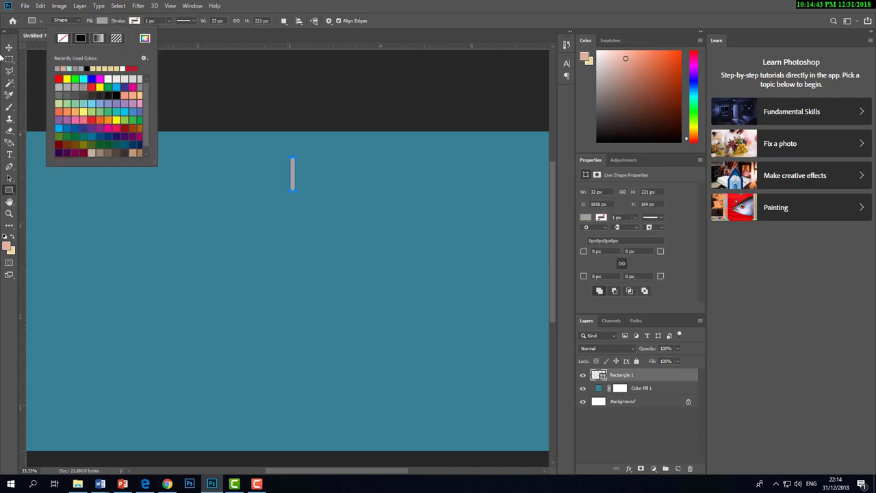
Step: Transform the grey bar narrower and shorter, to about 21 × 191 px
key(v)
scroll(333, 207, down, 2)
scroll(297, 192, up, 2)
scroll(297, 191, up, 2)
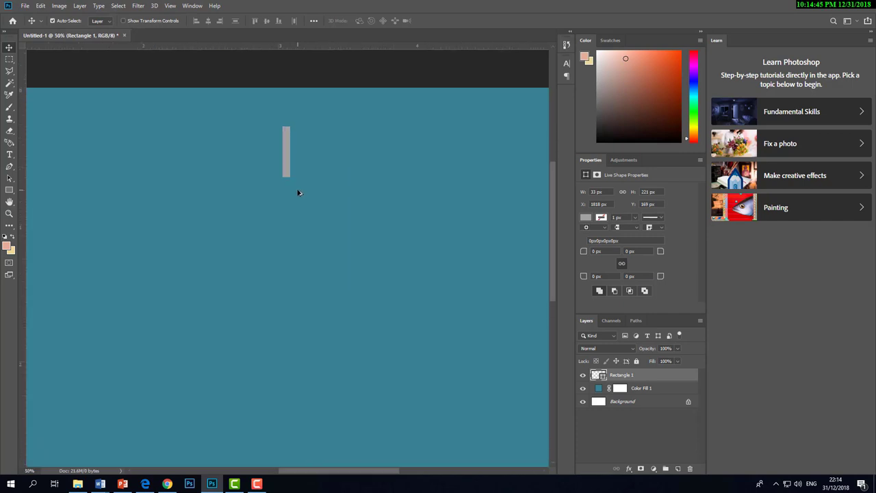
key(ctrl+t)
drag(291, 152, 288, 152)
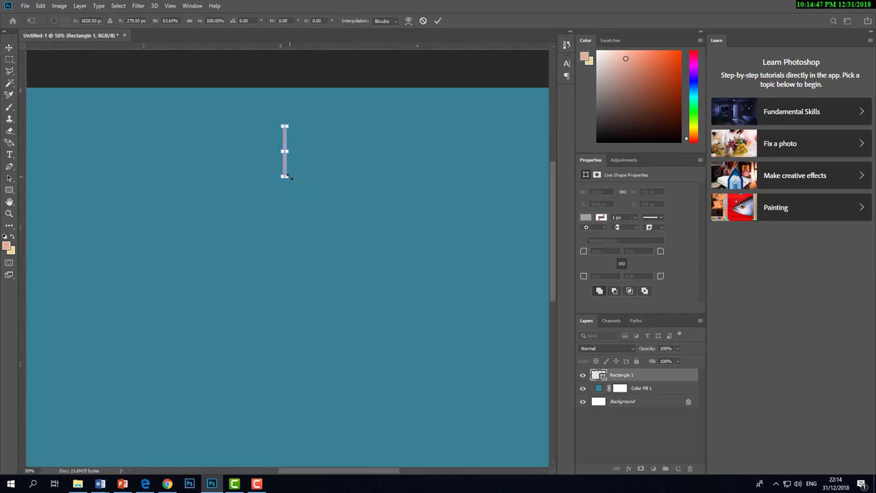
key(Return)
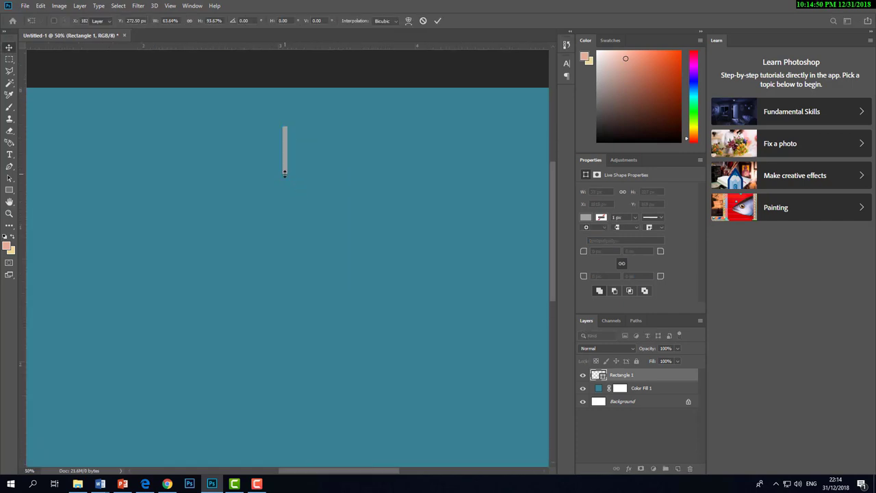
scroll(290, 179, down, 3)
scroll(290, 179, up, 3)
key(ctrl+t)
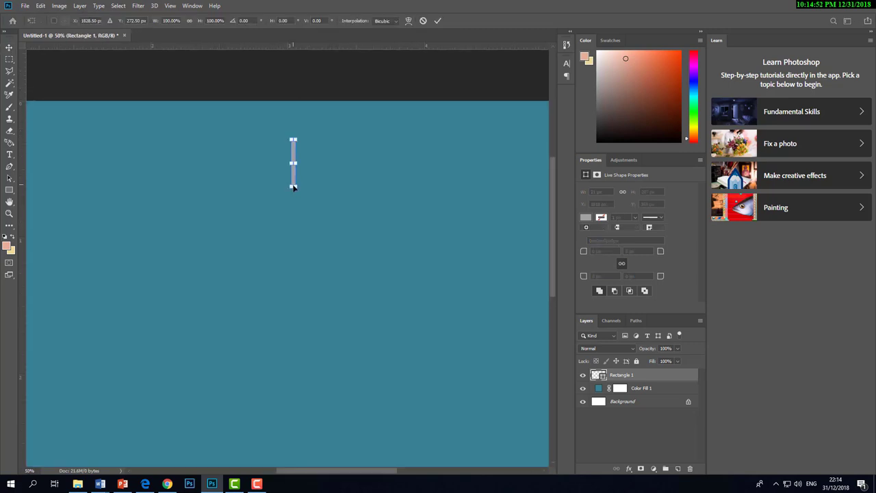
drag(293, 187, 292, 185)
key(Return)
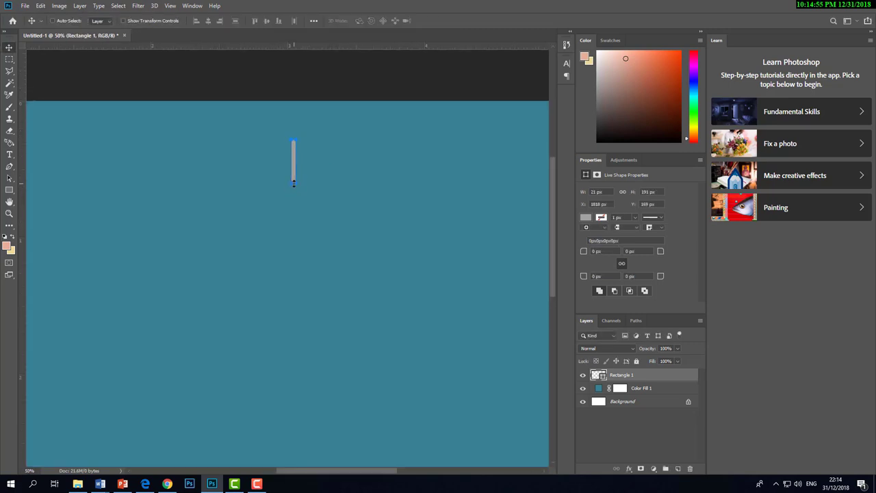
scroll(294, 187, down, 4)
scroll(294, 186, up, 2)
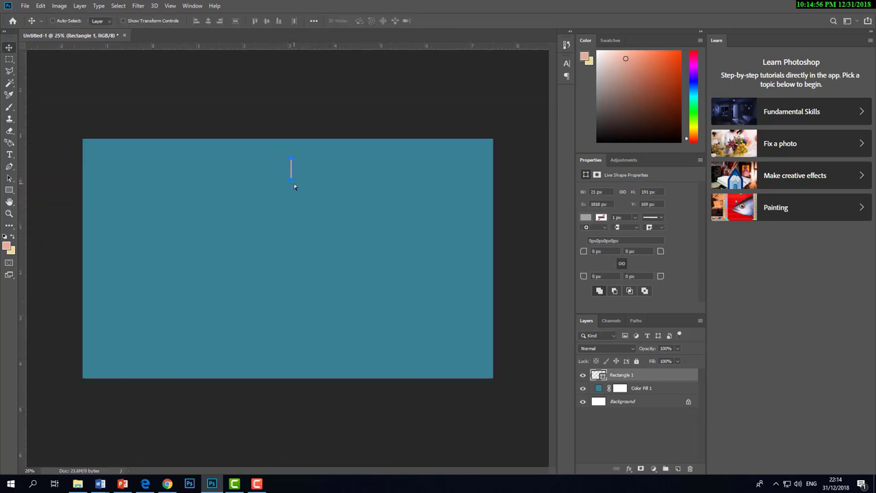
Step: Add horizontal guides at 16%, 33.25% and 49.8%
click(169, 6)
click(183, 254)
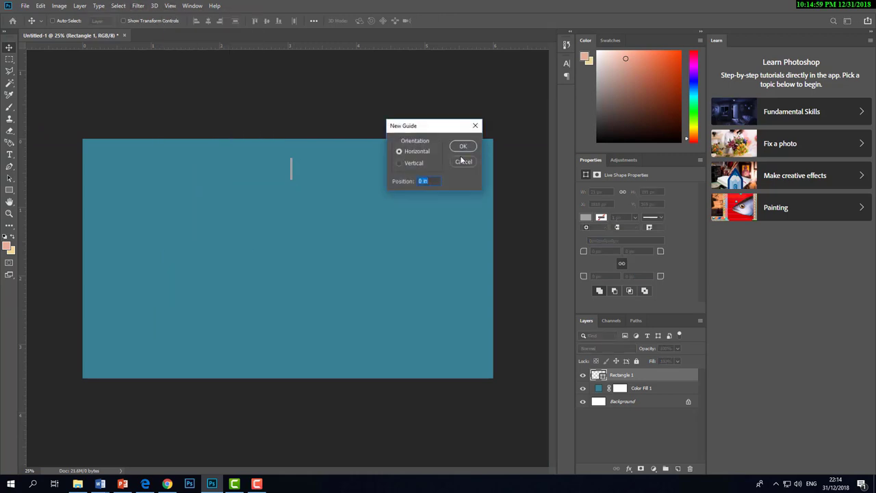
text(16.6)
key(Return)
click(170, 6)
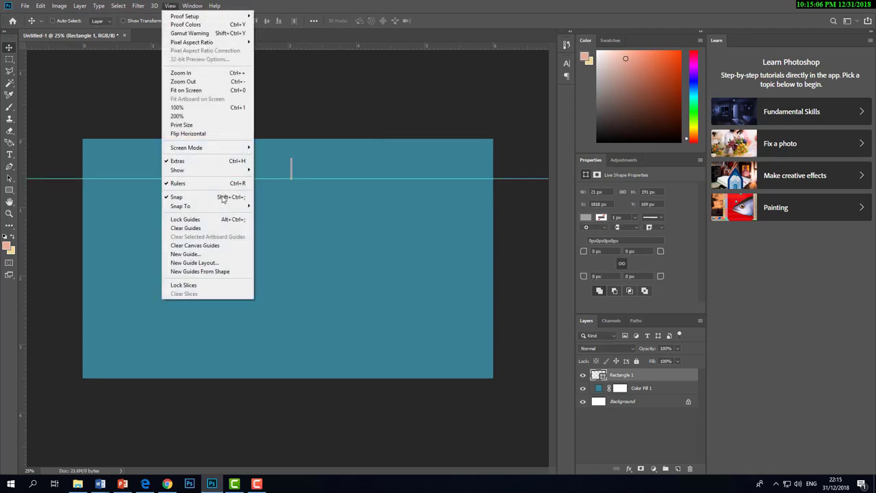
click(206, 254)
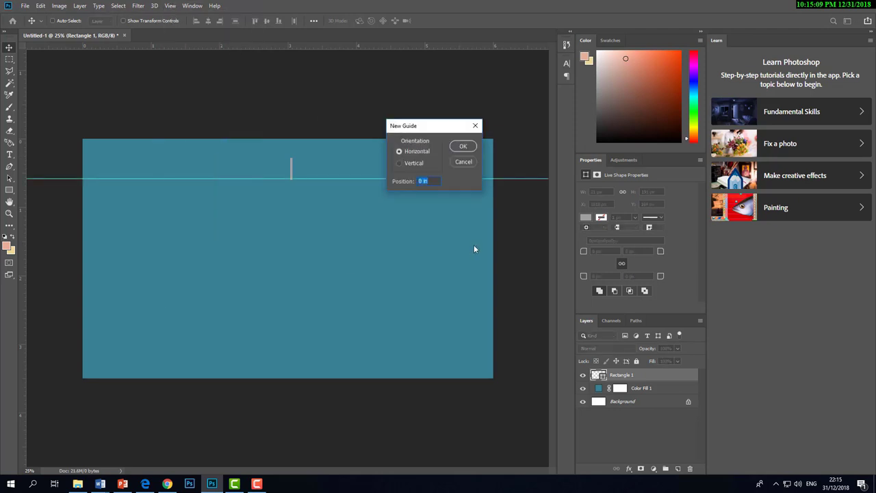
text(33)
text(2)
text(5)
key(Return)
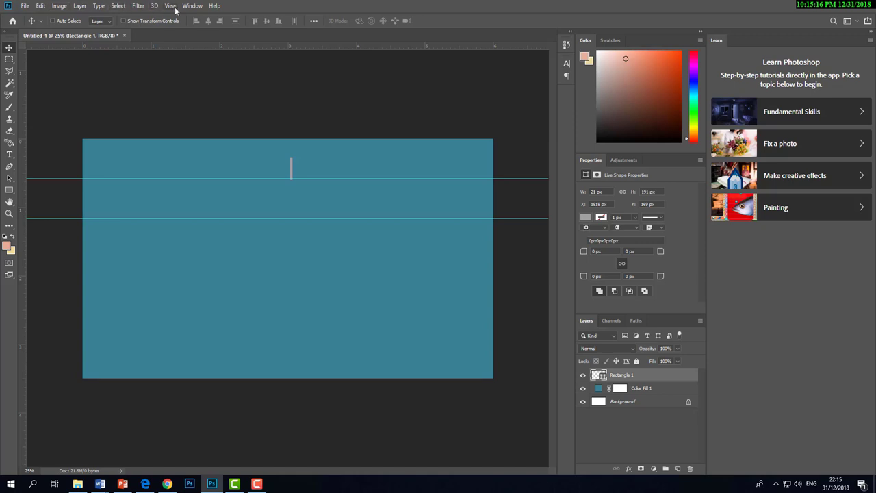
click(175, 8)
click(205, 256)
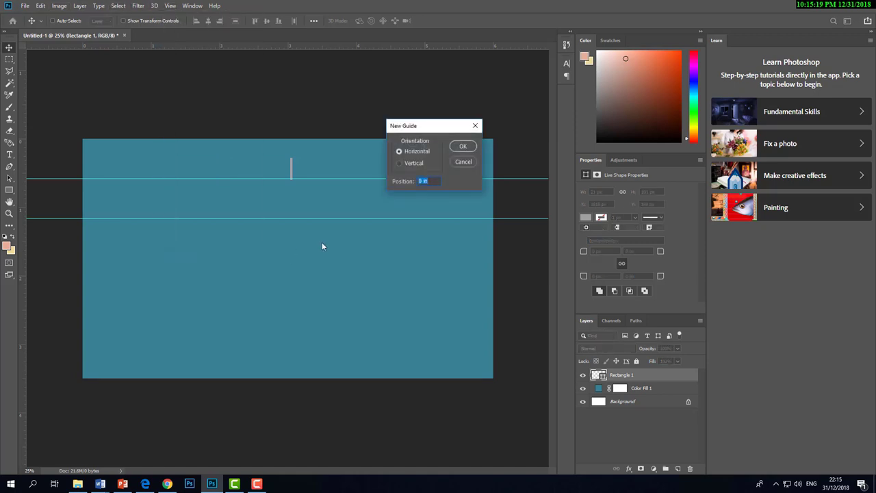
text(49.8)
key(Return)
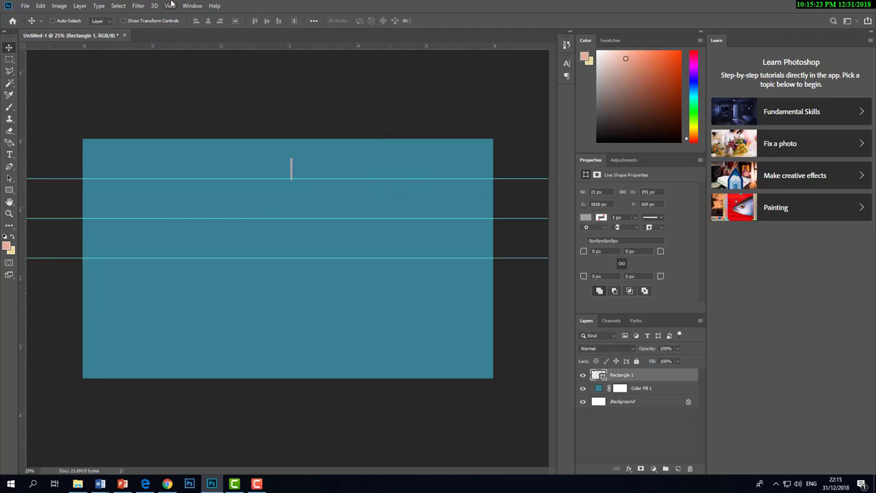
Step: Add horizontal guides at 64.4% and 83%, and set up a vertical guide at 50%
click(169, 5)
click(198, 252)
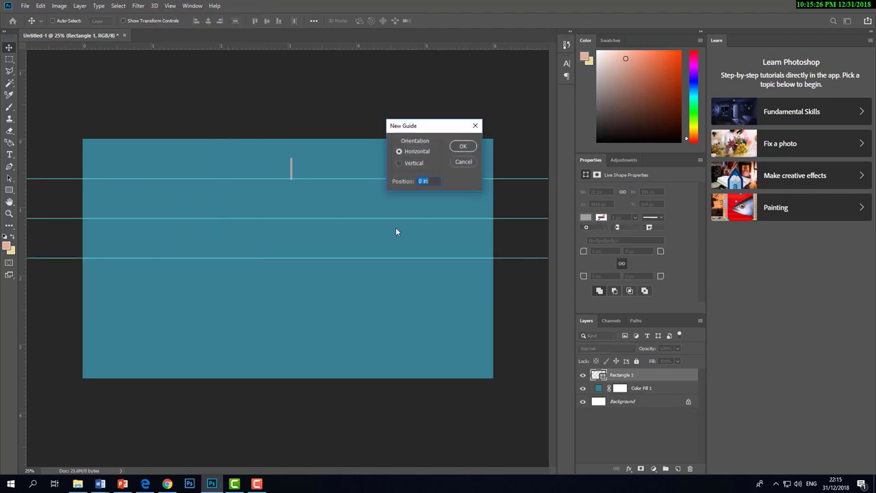
text(6)
text(4.4)
key(Return)
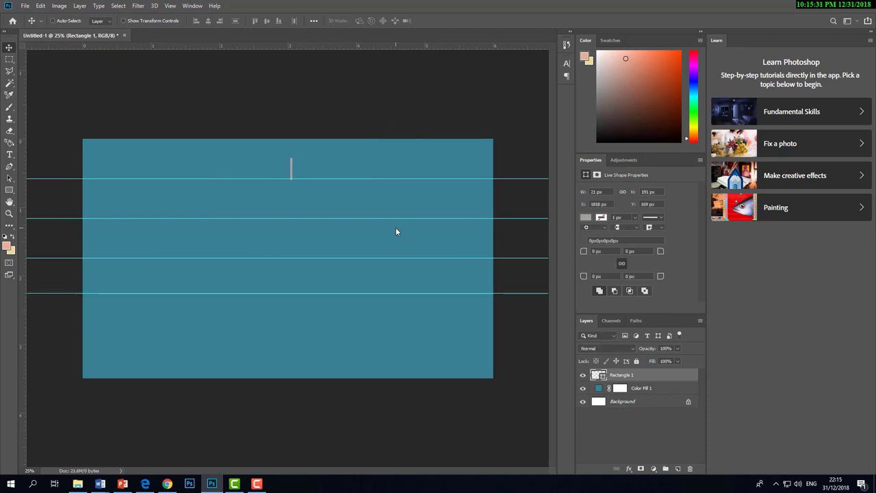
click(169, 5)
click(198, 251)
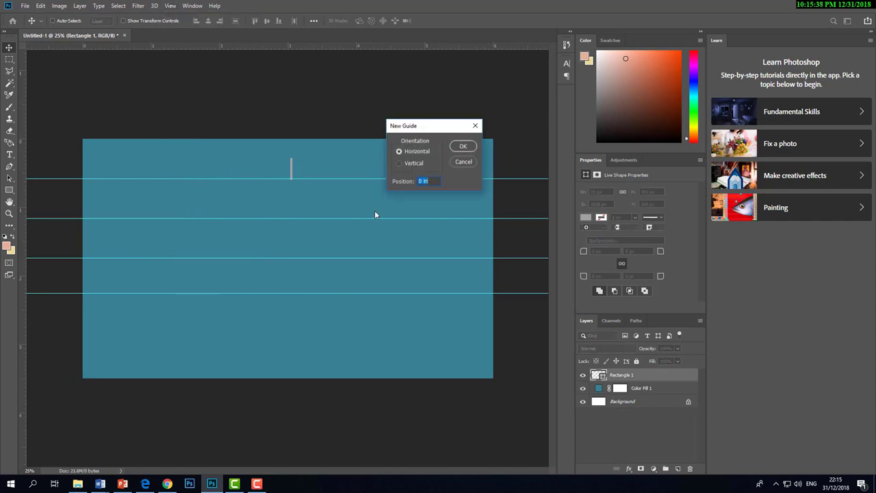
text(8)
text(%)
key(Return)
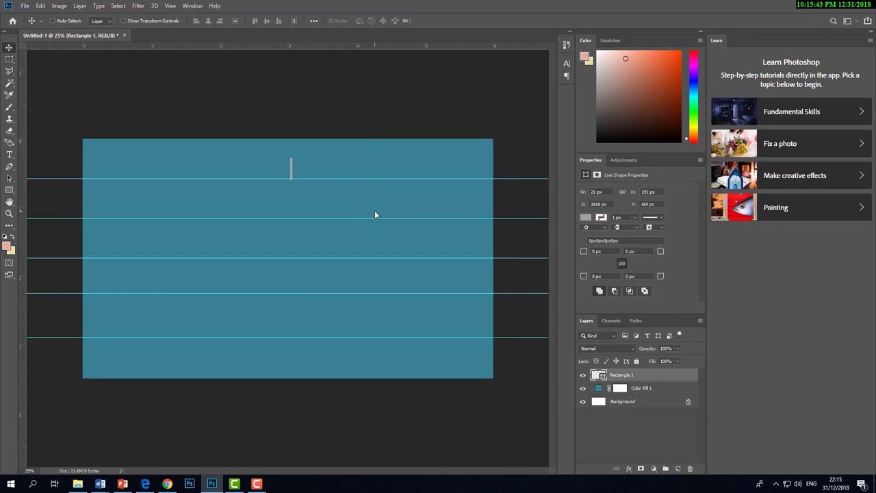
key(ctrl)
click(170, 5)
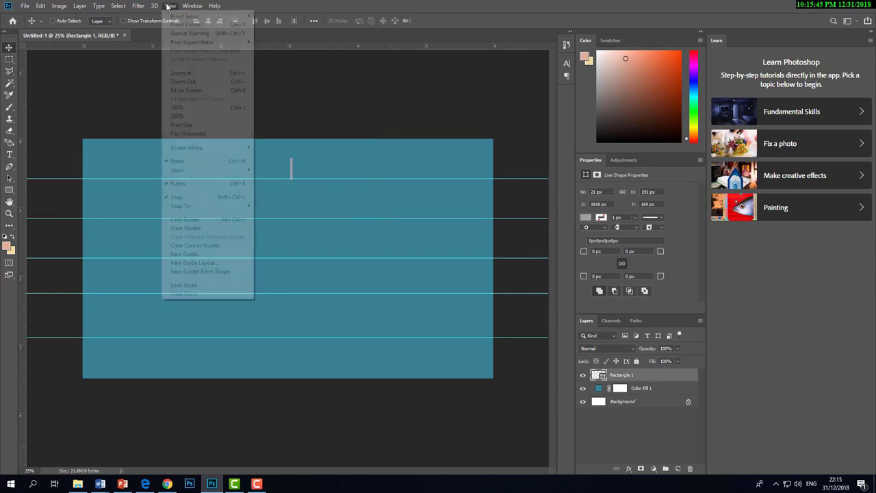
click(199, 254)
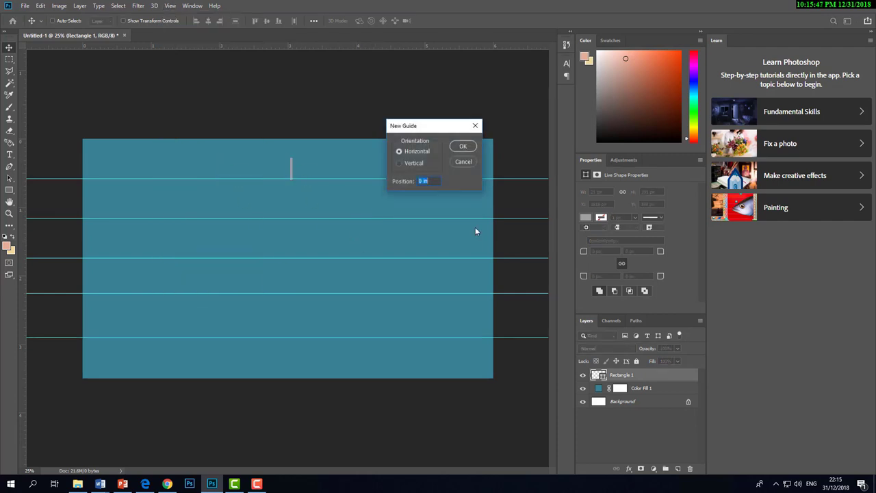
key(ctrl+a)
Step: Confirm the vertical centre guide, shorten the grey bar, and snap it onto the guide
key(Return)
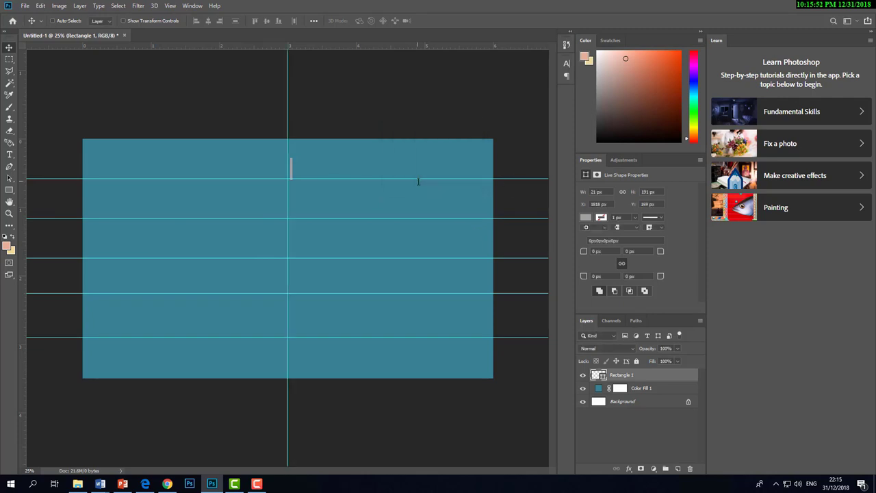
scroll(279, 150, up, 3)
key(ctrl+t)
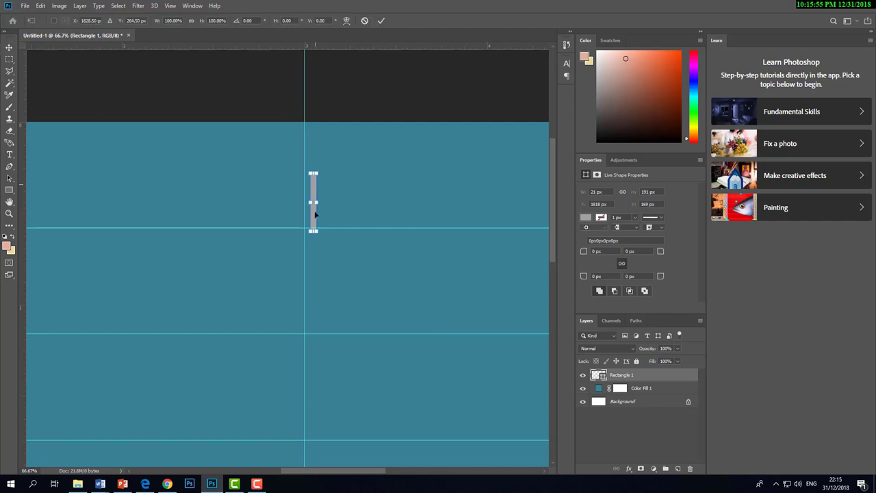
drag(313, 230, 313, 219)
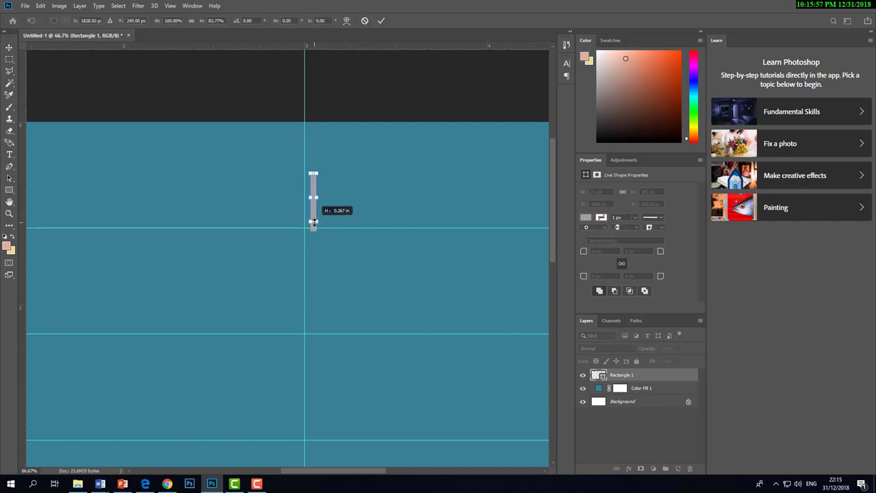
key(Return)
key(ctrl+minus)
key(ctrl+plus)
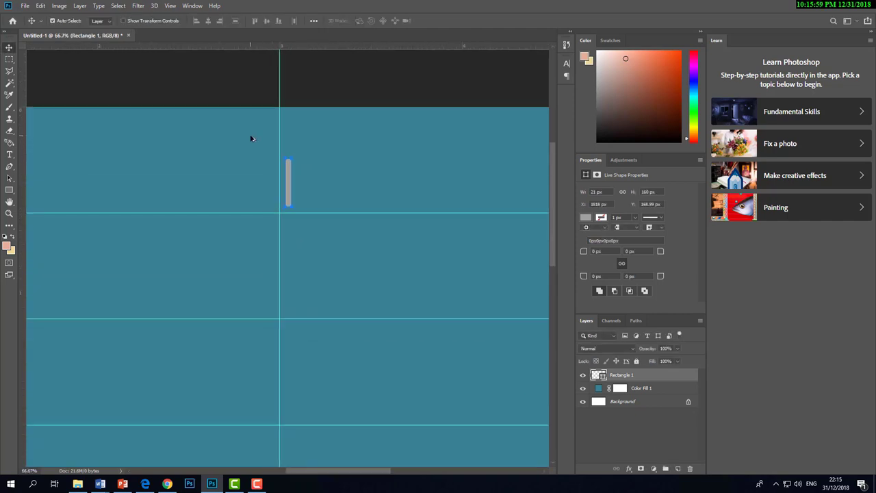
key(ctrl+plus)
mouse_move(313, 201)
mouse_down()
mouse_move(290, 159)
mouse_move(294, 136)
mouse_up()
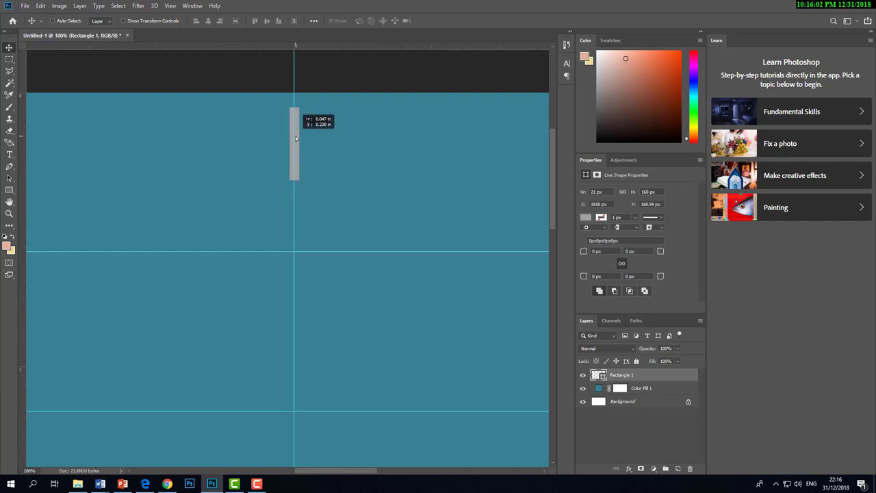
key(ctrl+minus)
key(ctrl+minus)
key(ctrl+plus)
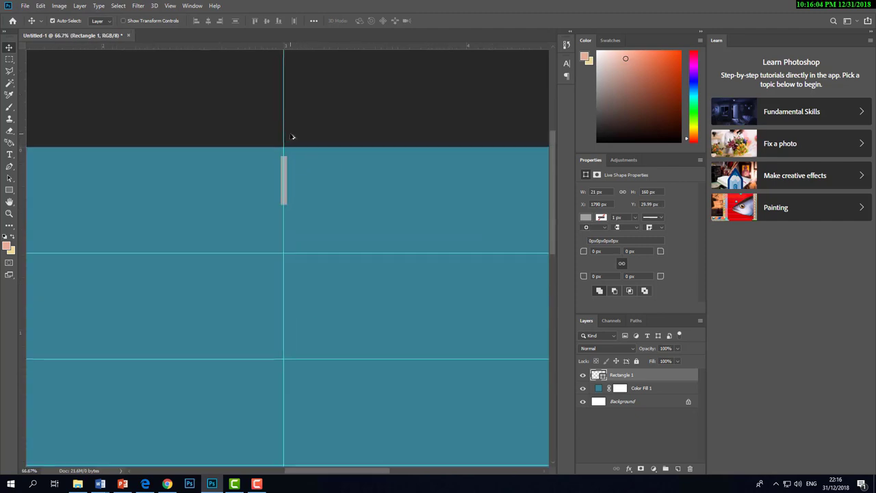
Step: Set the grey bar's height to 86.25%, about 17 × 151 px
key(ctrl+t)
key(ctrl+plus)
key(ctrl+plus)
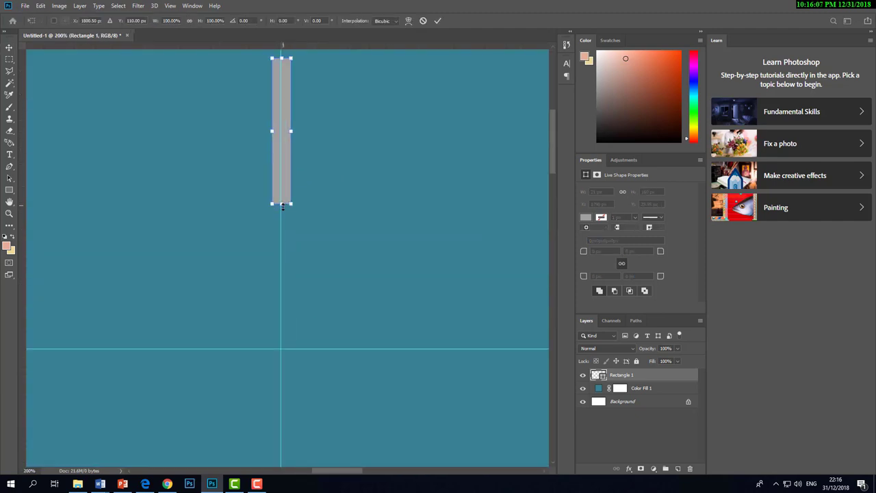
drag(282, 202, 282, 198)
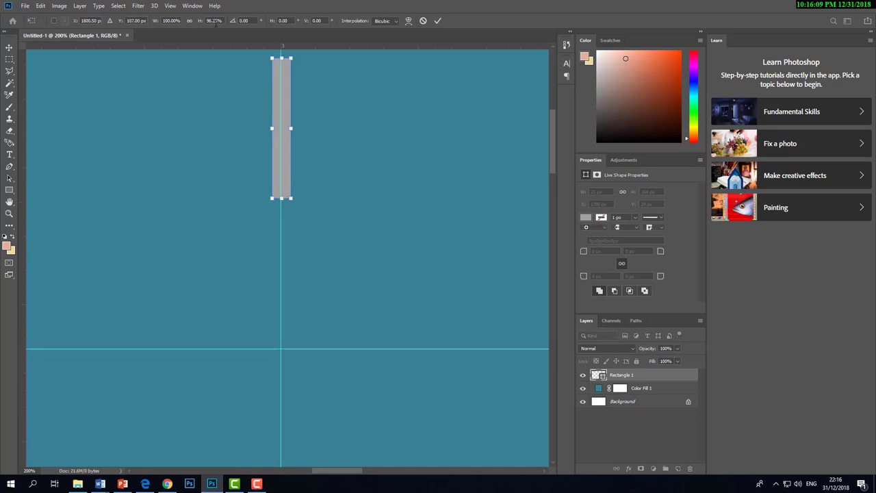
drag(205, 22, 145, 23)
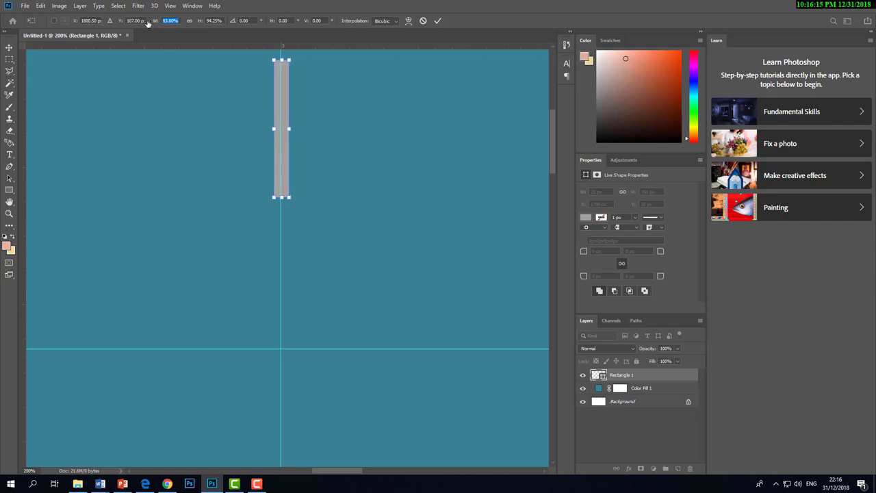
click(439, 21)
Step: Duplicate the grey bar and set the copy's X position to 1840.50 px
key(ctrl+j)
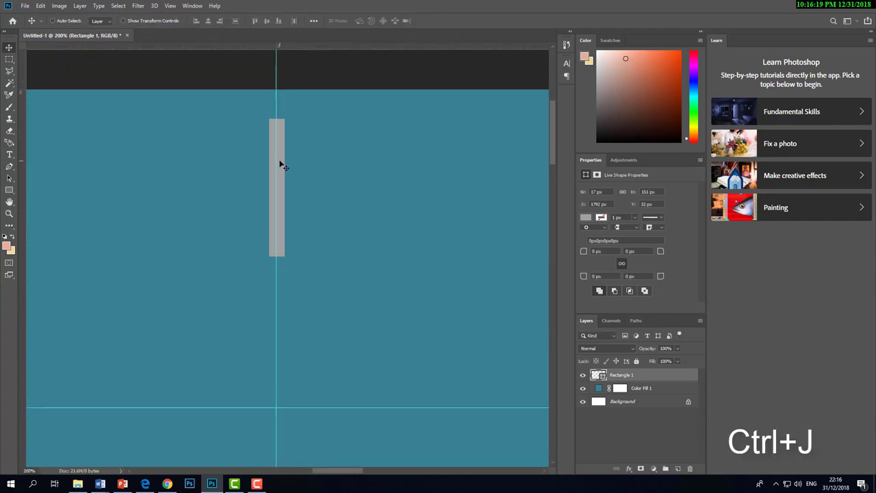
key(ctrl)
key(ctrl+j)
key(ctrl+t)
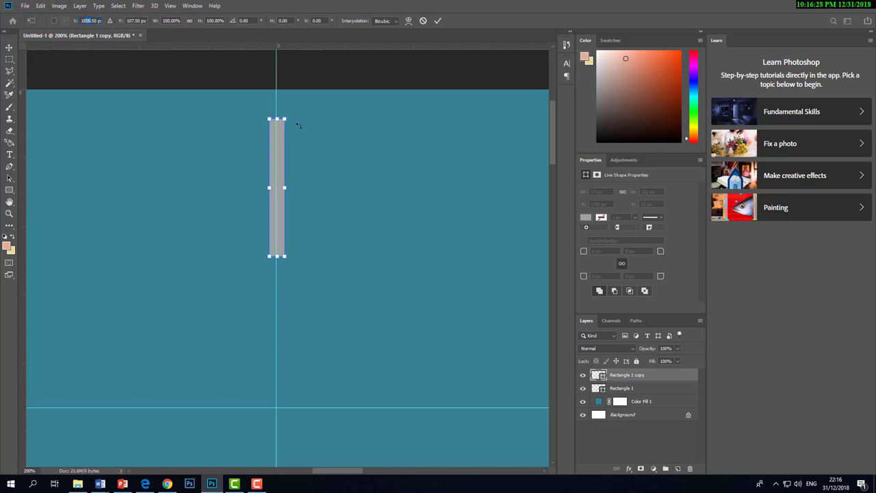
text(1825.50)
key(Return)
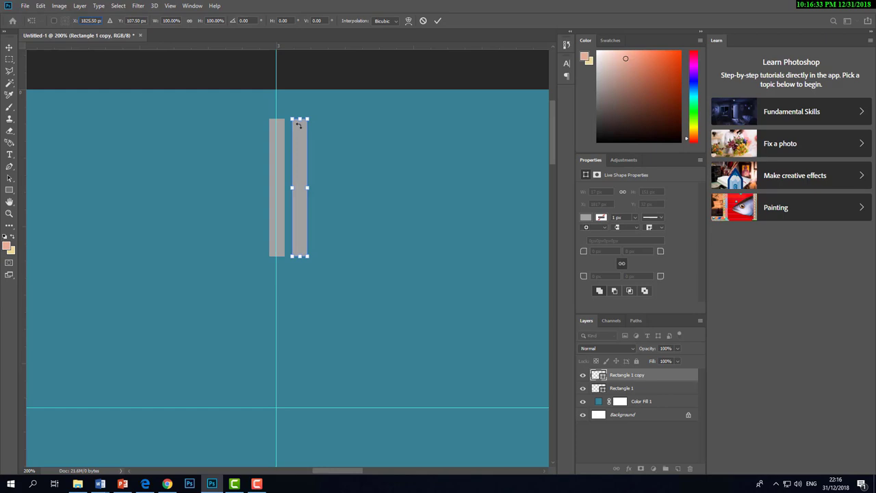
key(BackSpace)
key(BackSpace)
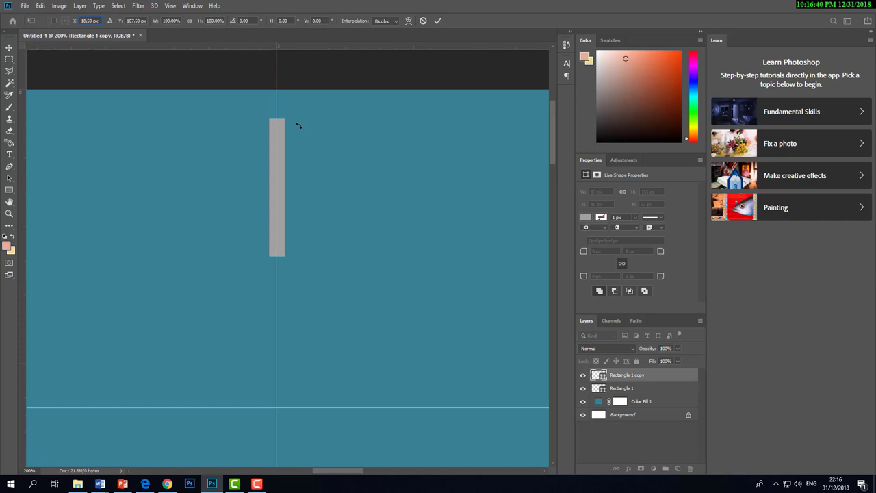
text(34)
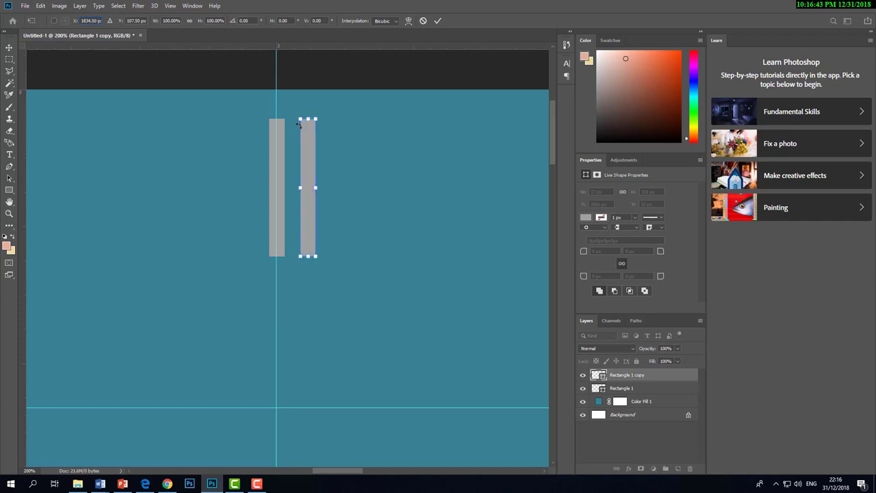
key(BackSpace)
key(BackSpace)
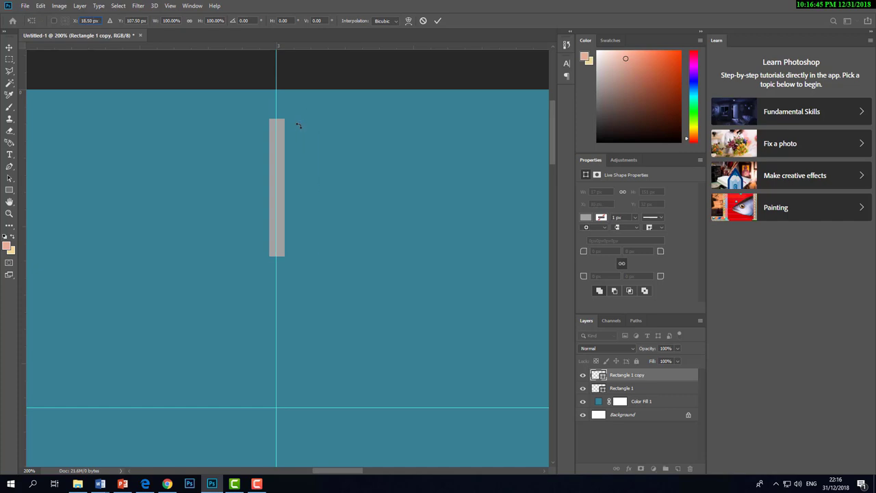
text(50)
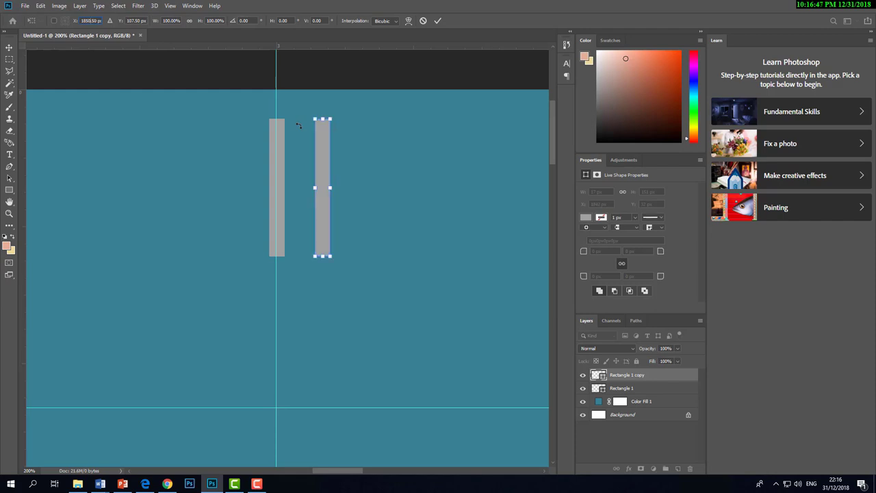
key(BackSpace)
key(BackSpace)
text(40.5)
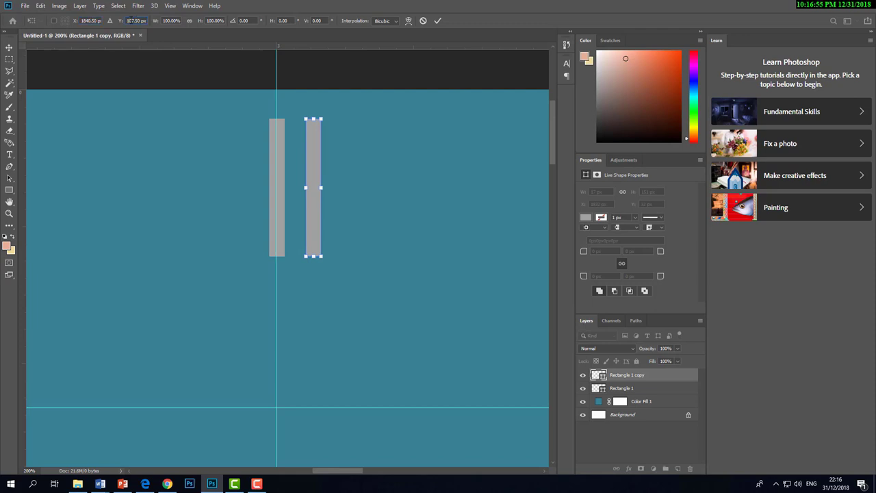
text(0)
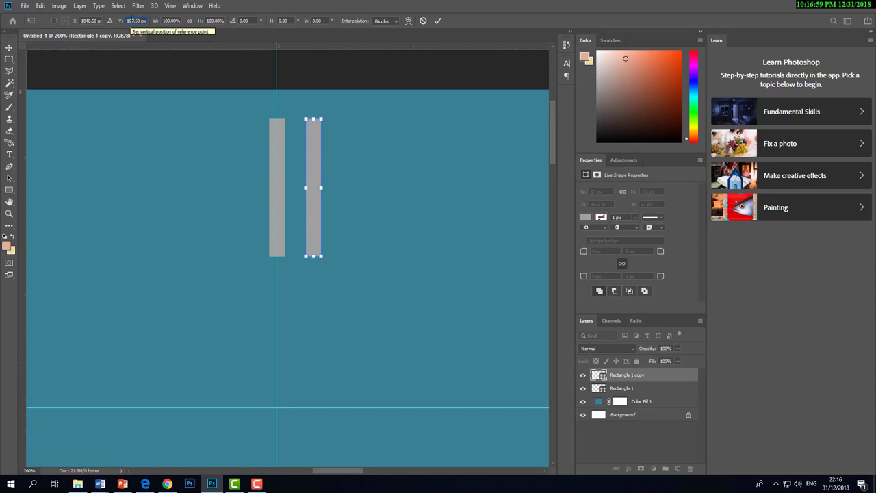
Step: Set the copy's Y to 110.50 px, try a 10° angle, reset to 0, and commit
key(Up)
key(Up)
key(Up)
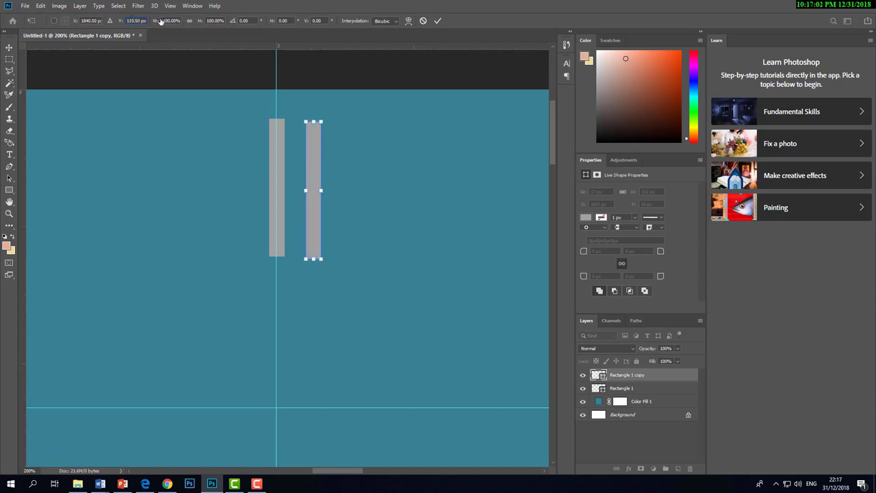
text(10)
key(Return)
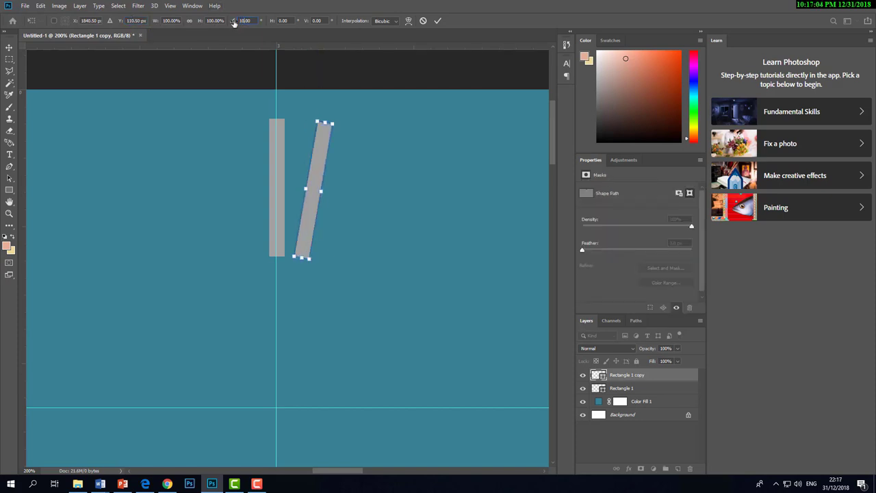
text(0)
key(Return)
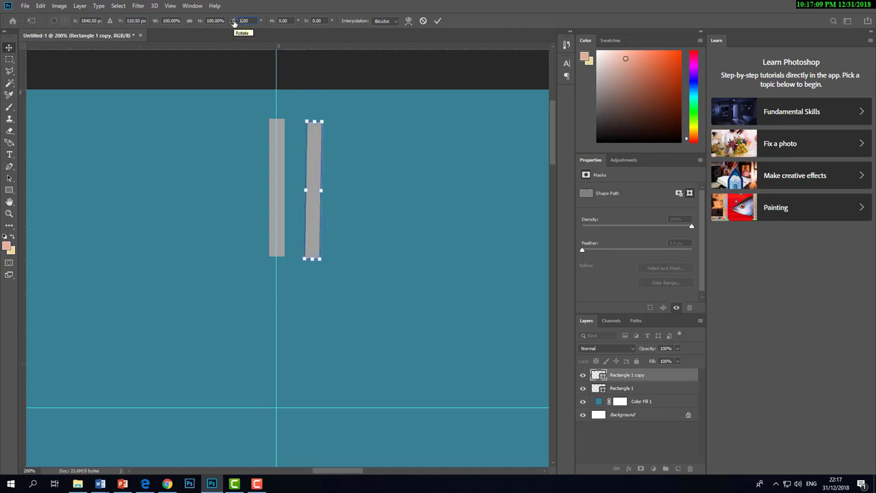
key(Return)
scroll(295, 103, down, 3)
scroll(300, 125, down, 3)
Step: Repeat the transform with Ctrl+Shift+Alt+T to add the first rotated tick copies
scroll(299, 170, up, 2)
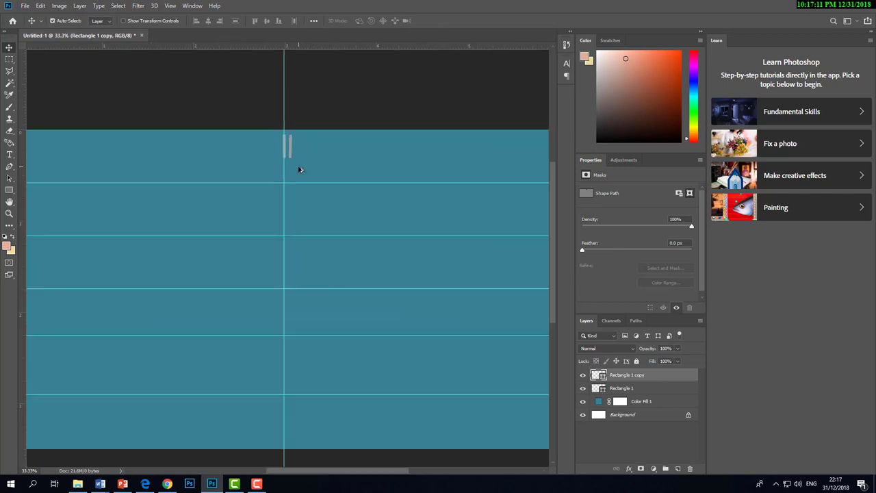
scroll(299, 170, up, 1)
key(ctrl+shift+alt+t)
key(ctrl+shift+alt+t)
key(ctrl+shift+alt+t)
key(ctrl+shift+alt+t)
key(ctrl+shift+alt+t)
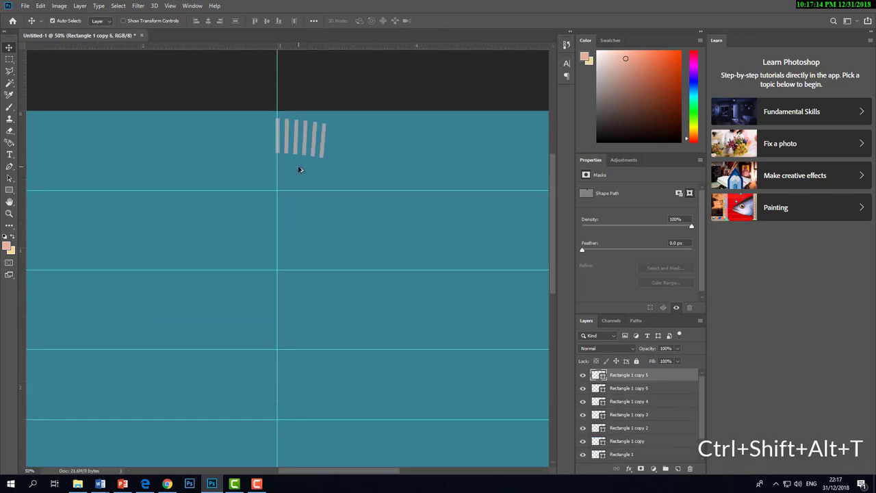
key(ctrl+shift+alt+t)
key(ctrl+shift+alt+t)
key(ctrl+shift+alt+t)
key(ctrl+shift+alt+t)
key(ctrl+shift+alt+t)
key(ctrl+shift+alt+t)
key(ctrl+shift+alt+t)
key(ctrl+shift+alt+t)
key(ctrl+shift+alt+t)
key(ctrl+shift+alt+t)
key(ctrl+shift+alt+t)
key(ctrl+shift+alt+t)
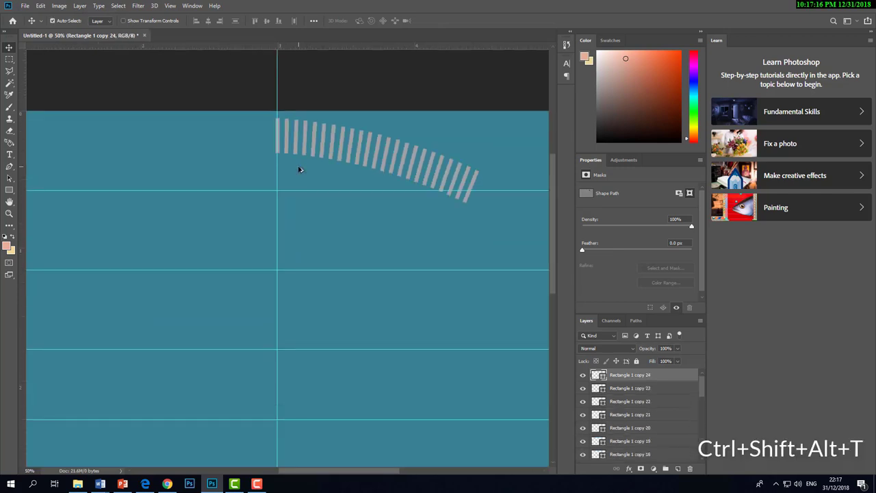
key(ctrl+shift+alt+t)
key(ctrl+shift+alt+t)
key(ctrl+shift+alt+t)
key(ctrl+shift+alt+t)
scroll(299, 170, down, 1)
scroll(299, 170, down, 3)
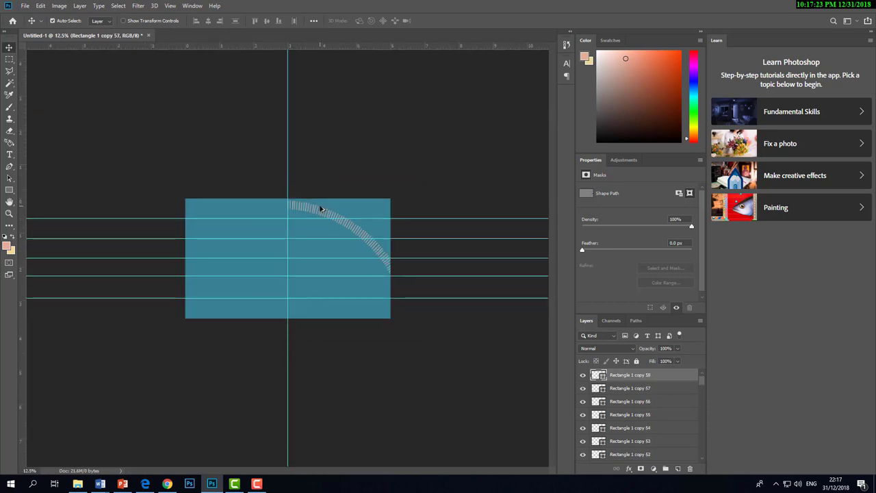
key(ctrl+shift+alt+t)
key(ctrl+shift+alt+t)
key(ctrl+shift+alt+t)
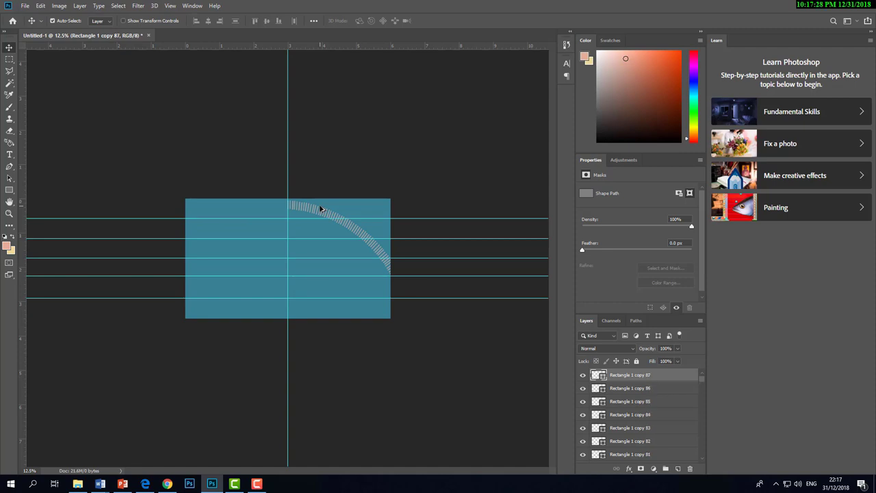
key(ctrl+shift+alt+t)
key(ctrl+shift+alt+t)
key(ctrl+shift+alt+t)
key(ctrl+shift+alt+t)
key(ctrl+shift+alt+t)
key(ctrl+shift+alt+t)
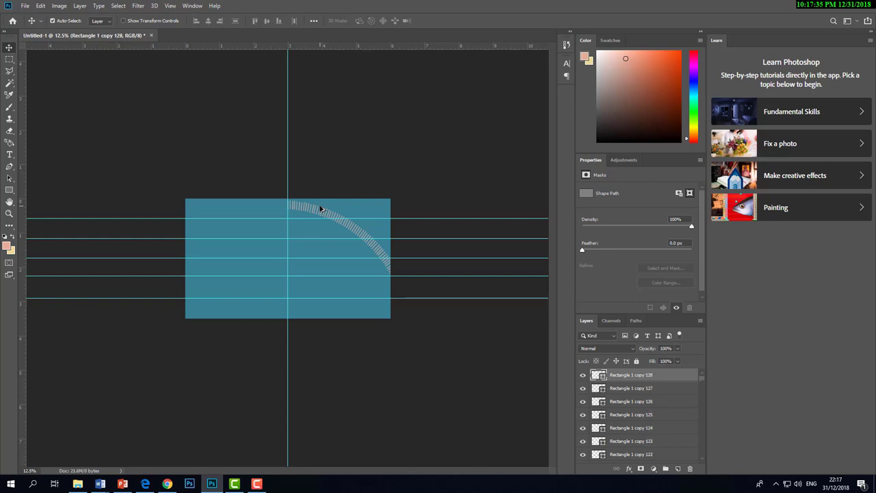
key(ctrl+shift+alt+t)
key(ctrl+shift+alt+t)
key(ctrl+shift+alt+t)
Step: Keep repeating the transform up to Rectangle 1 copy 359, then zoom out to view the ring
key(ctrl+alt+shift+t)
key(ctrl+alt+shift+t)
key(ctrl+alt+shift+t)
key(ctrl+alt+shift+t)
key(ctrl+alt+shift+t)
key(ctrl+alt+shift+t)
key(ctrl+alt+shift+t)
key(ctrl+alt+shift+t)
key(ctrl+alt+shift+t)
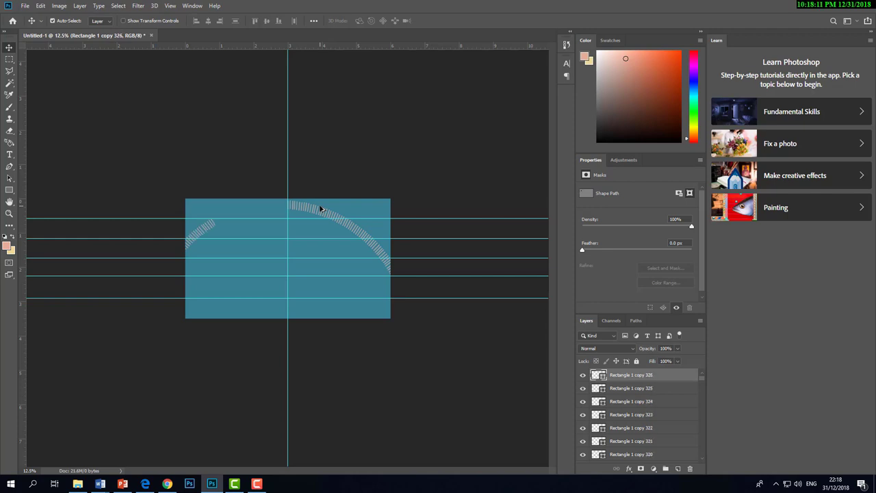
key(ctrl+alt+shift+t)
key(ctrl+alt+shift+t)
key(ctrl+alt+shift+t)
key(ctrl+alt+shift+t)
key(ctrl+alt+shift+t)
key(ctrl+alt+shift+t)
key(ctrl+alt+shift+t)
key(ctrl+alt+shift+t)
key(ctrl+alt+shift+t)
key(ctrl+alt+shift+t)
key(ctrl+alt+shift+t)
key(ctrl+alt+shift+t)
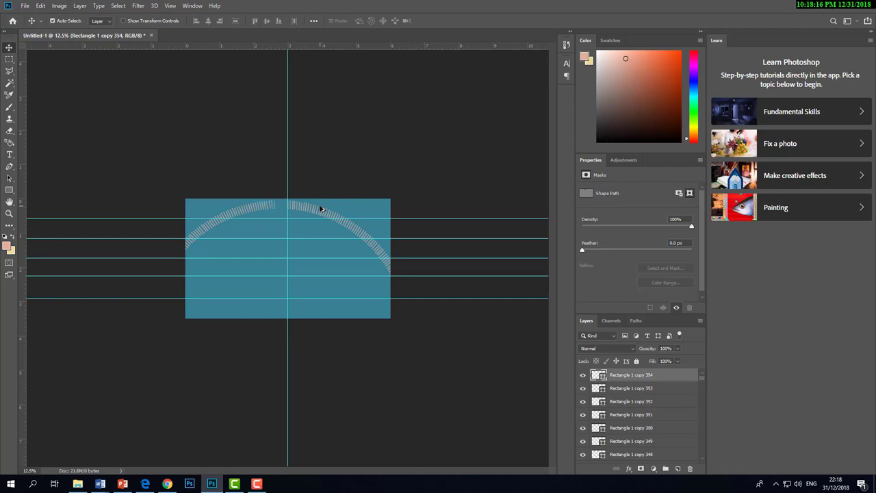
key(ctrl+alt+shift+t)
key(ctrl+alt+shift+t)
key(ctrl+alt+shift+t)
key(ctrl+plus)
key(ctrl+minus)
key(ctrl+minus)
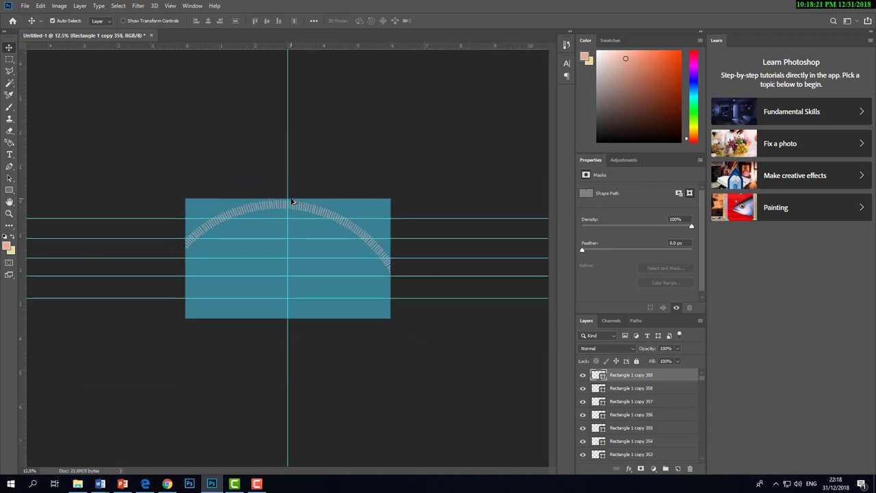
key(ctrl+minus)
key(ctrl+minus)
key(ctrl+minus)
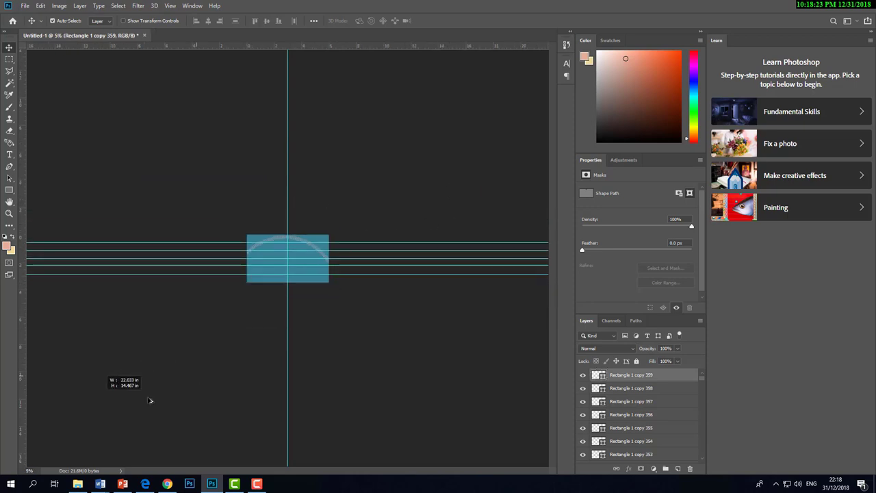
Step: Select all tick layers, scale the ring to about 42.41%, and centre it on the vertical guide
key(ctrl+alt+a)
key(ctrl+t)
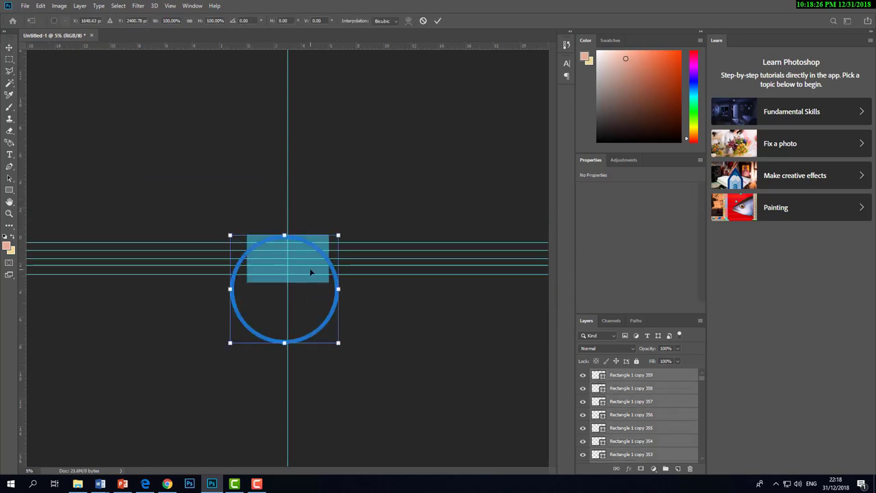
key(ctrl+plus)
key(ctrl+plus)
key(ctrl+plus)
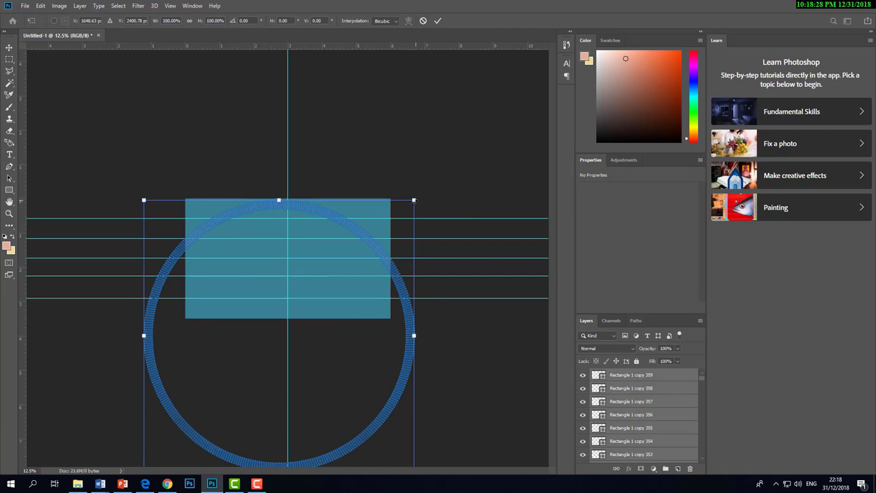
drag(413, 201, 348, 262)
drag(315, 313, 321, 250)
drag(356, 198, 343, 206)
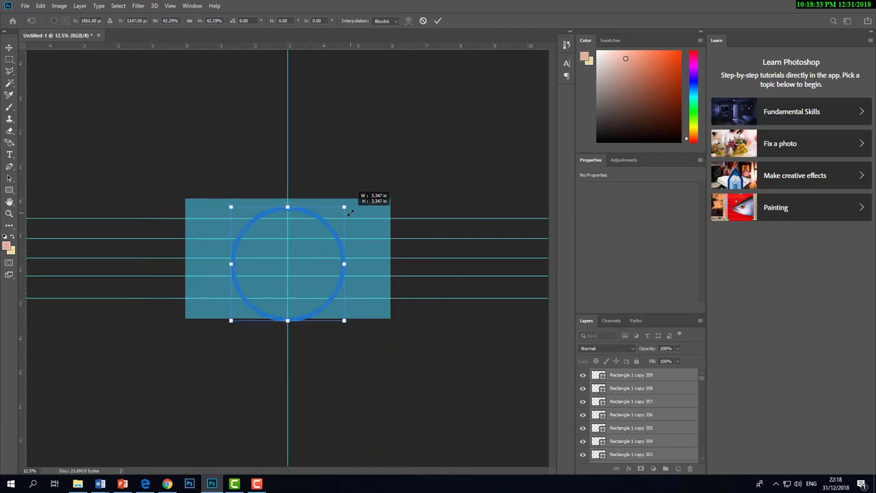
drag(303, 270, 303, 267)
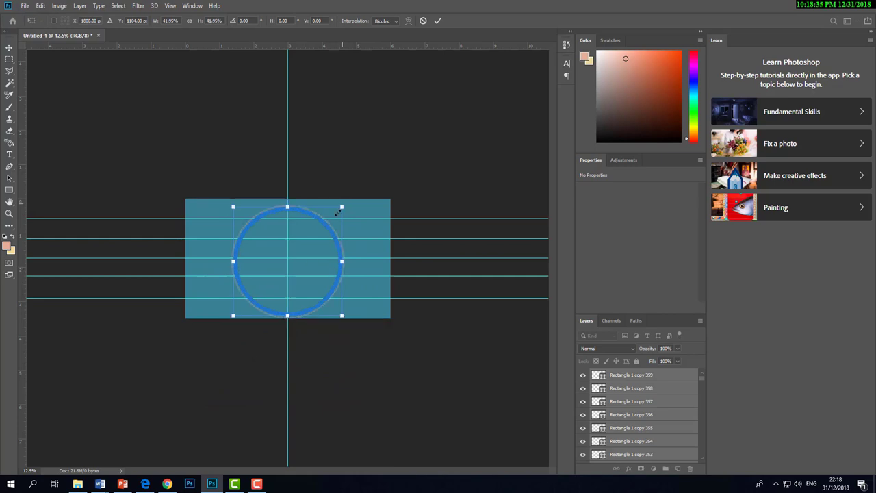
drag(339, 205, 336, 211)
key(ctrl+plus)
key(ctrl+plus)
key(ctrl+plus)
drag(303, 265, 298, 264)
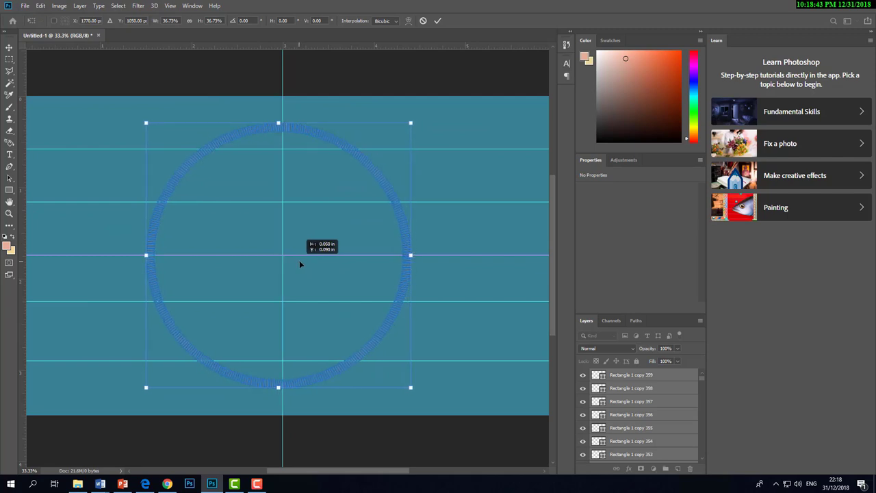
drag(299, 261, 300, 261)
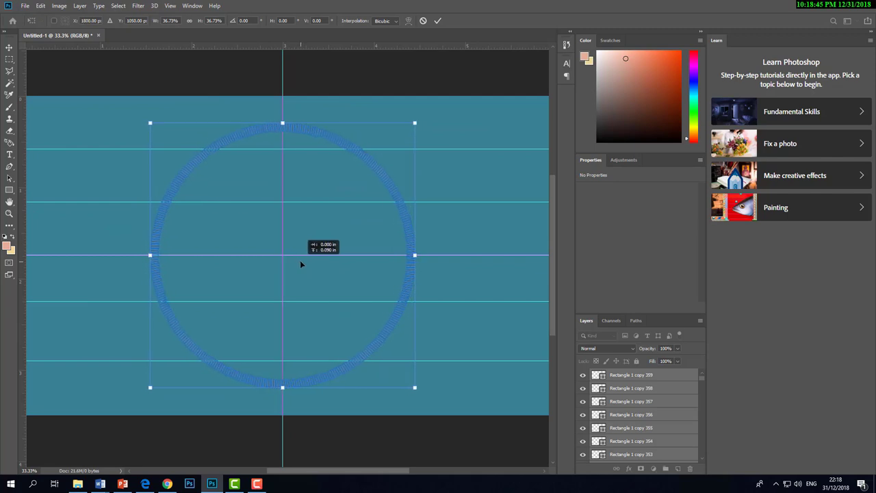
drag(415, 123, 435, 102)
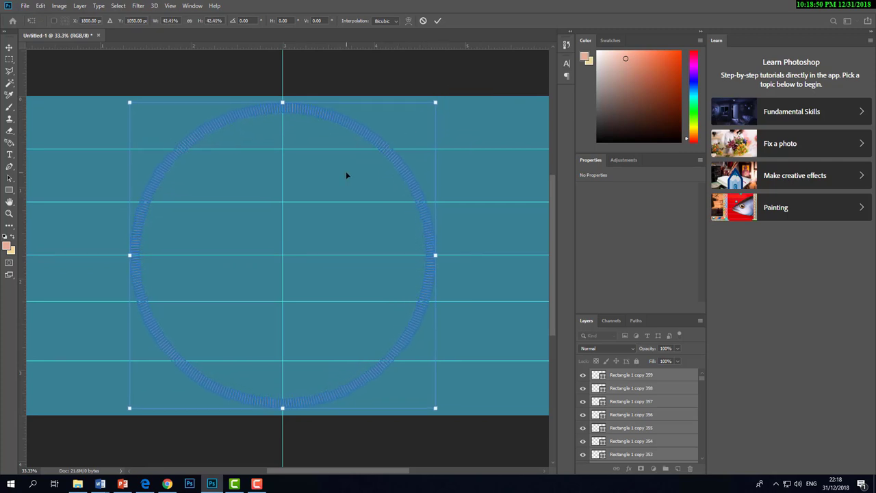
Step: Apply the tick ring's new size and position, then zoom around the dial
key(Return)
scroll(346, 179, down, 3)
scroll(302, 205, up, 3)
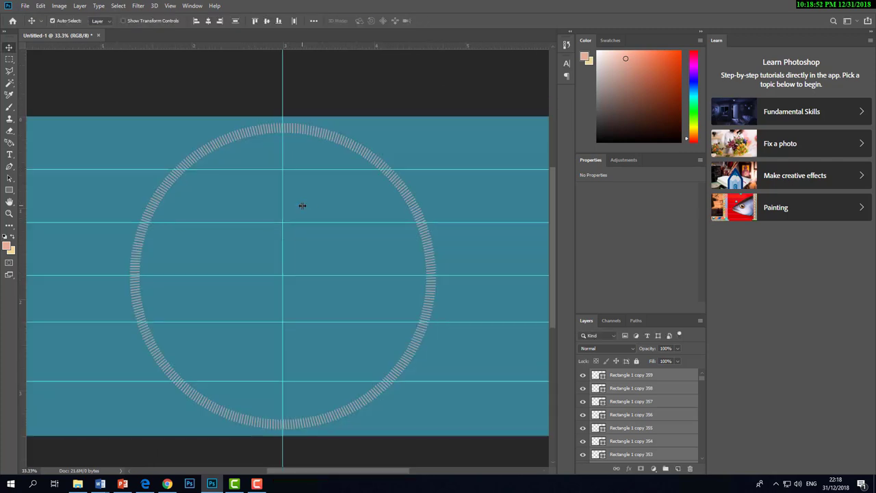
scroll(302, 205, up, 3)
scroll(309, 211, down, 4)
scroll(239, 173, up, 2)
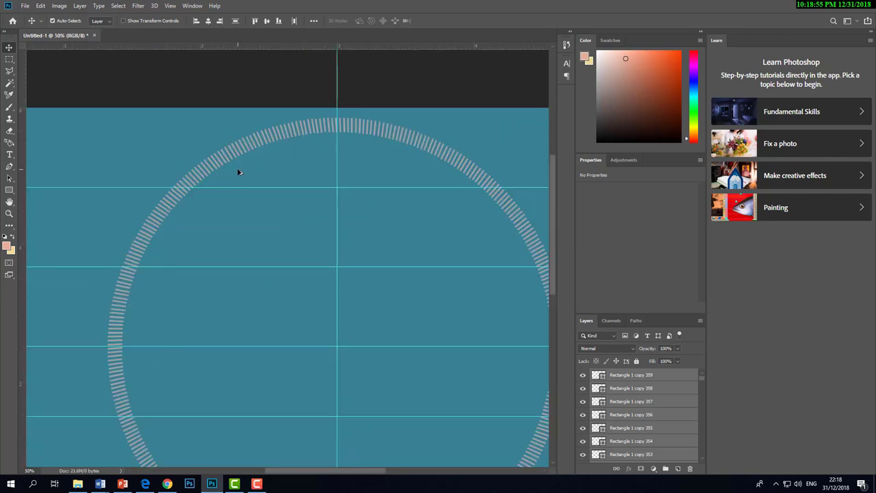
scroll(299, 221, down, 3)
scroll(262, 163, up, 2)
scroll(244, 147, up, 2)
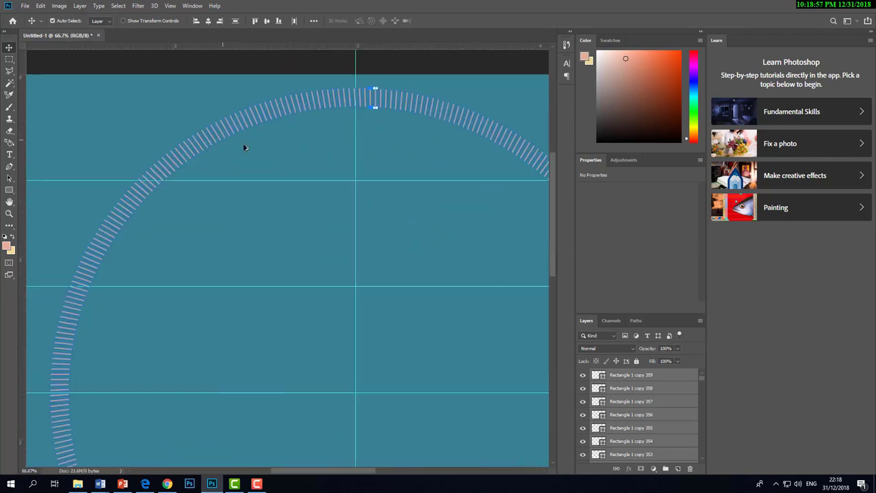
scroll(244, 177, down, 1)
scroll(245, 205, up, 1)
scroll(238, 175, up, 1)
scroll(233, 160, up, 1)
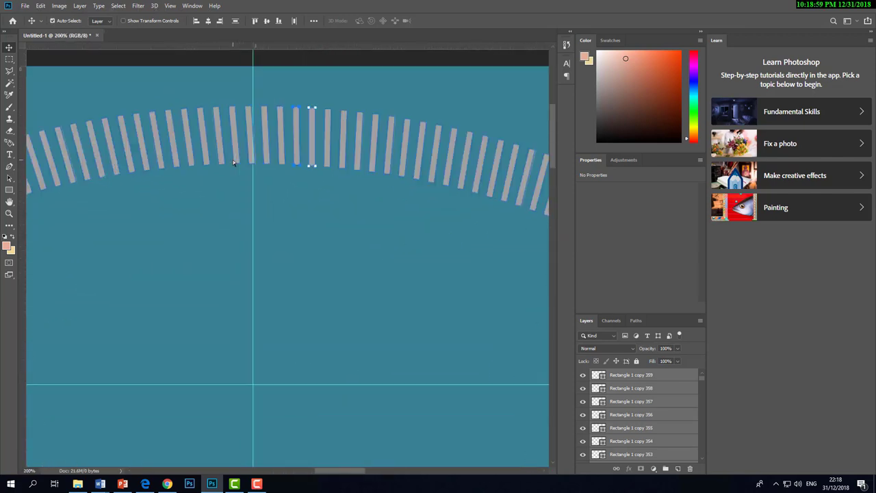
scroll(233, 160, down, 4)
scroll(254, 204, down, 1)
scroll(281, 192, up, 1)
scroll(298, 152, up, 1)
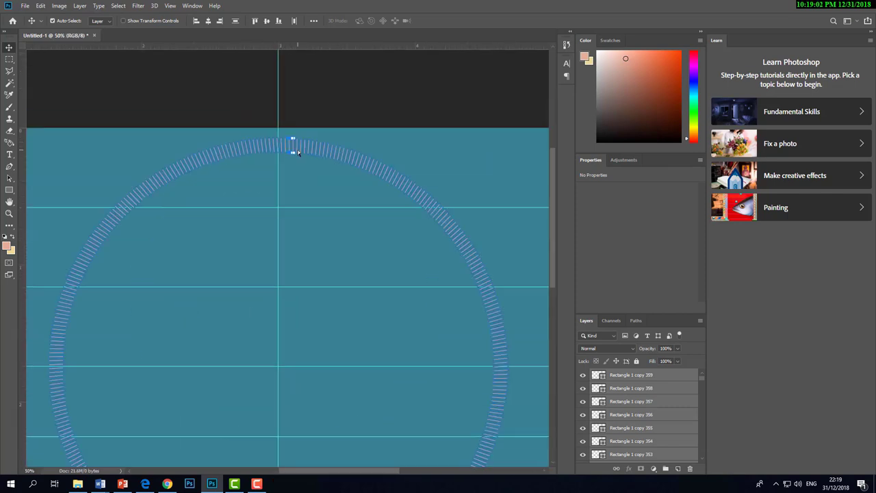
scroll(288, 157, up, 1)
scroll(270, 166, up, 1)
Step: Draw a small vertical gray bar and move it just under the top tick
key(u)
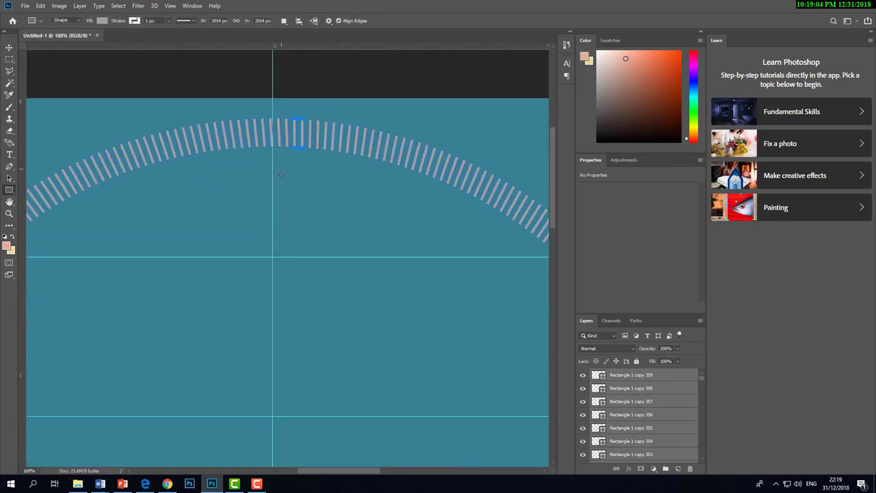
drag(280, 169, 285, 200)
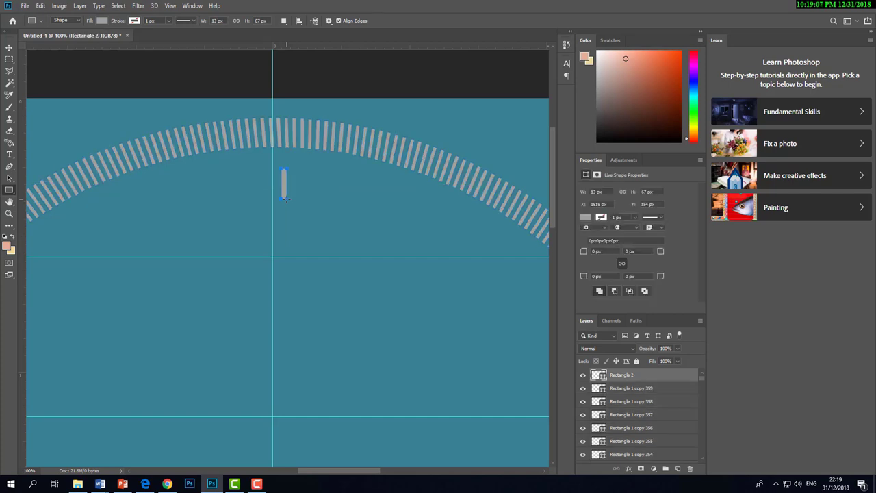
key(v)
drag(287, 187, 274, 176)
scroll(411, 177, down, 1)
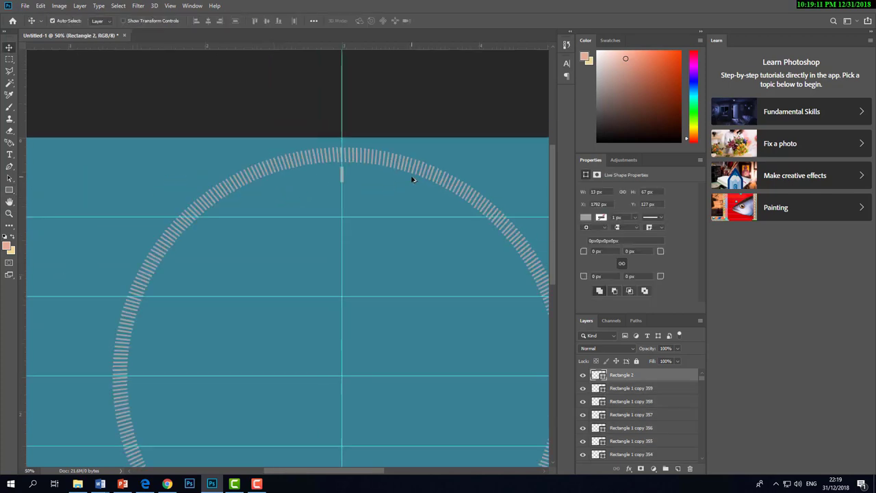
scroll(276, 137, down, 1)
scroll(281, 144, up, 2)
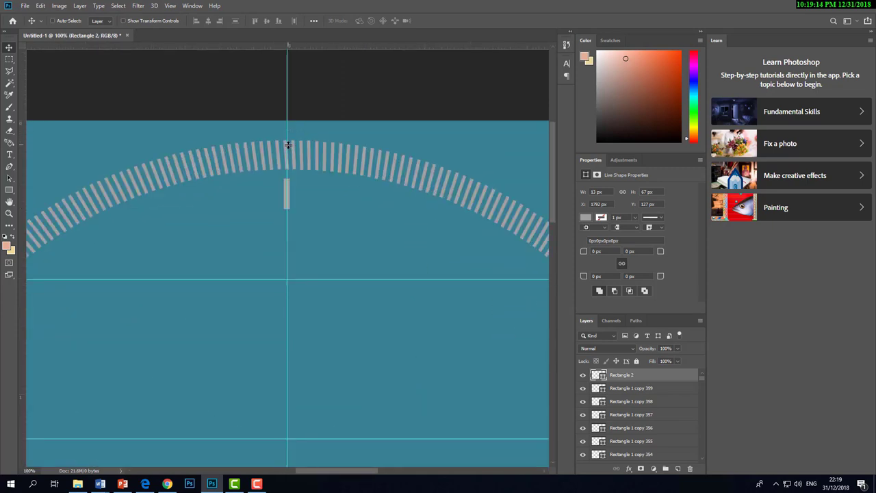
Step: Resize the new bar slightly larger with Free Transform
key(ctrl+t)
scroll(283, 197, up, 2)
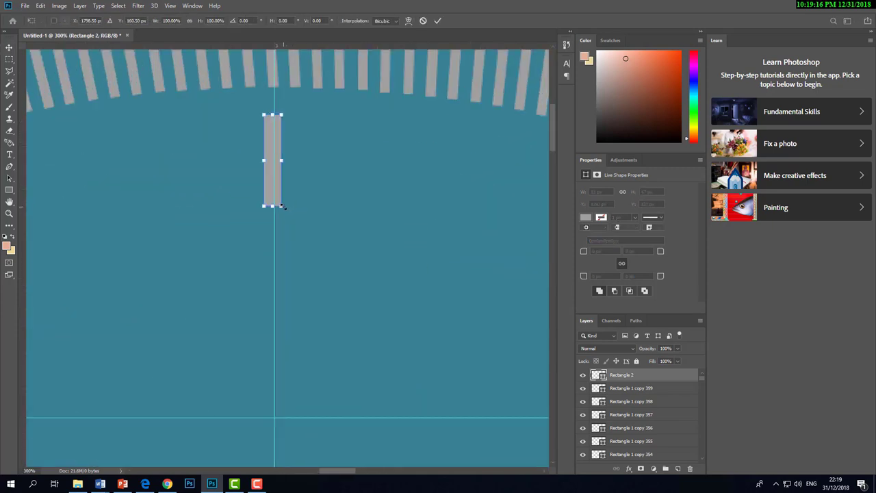
drag(281, 204, 285, 211)
key(Return)
scroll(285, 211, down, 3)
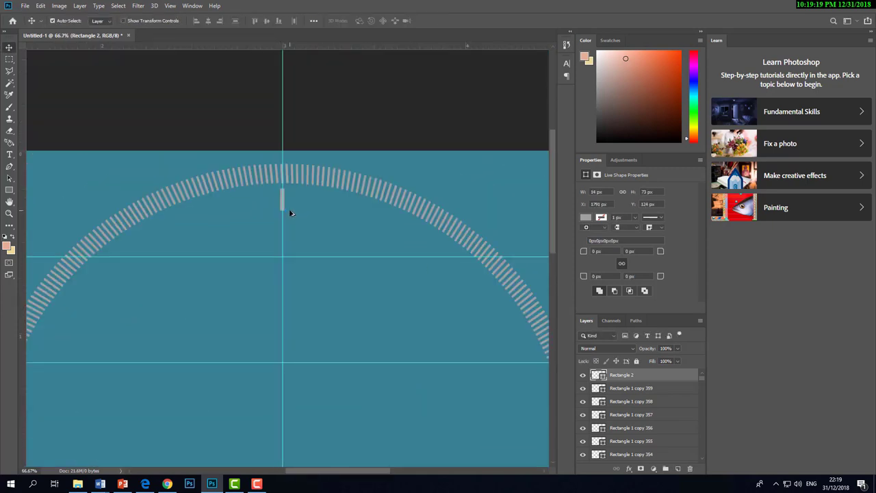
scroll(290, 209, down, 1)
scroll(290, 213, up, 4)
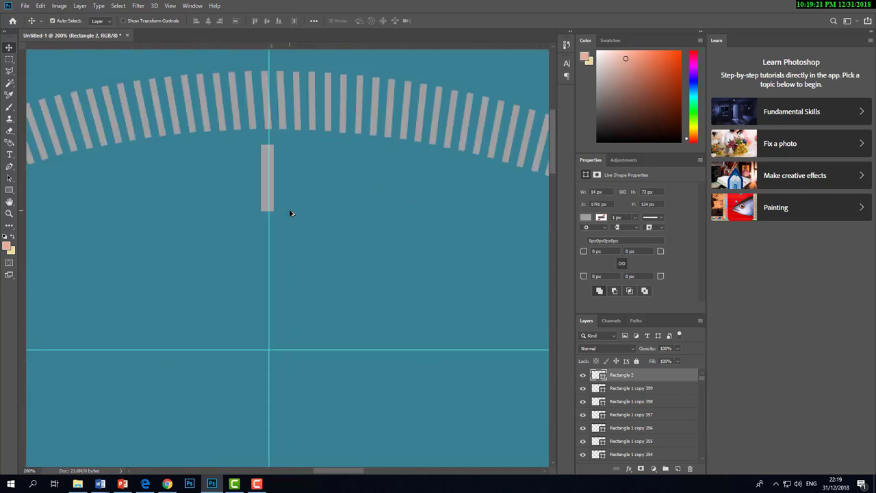
Step: Make the hour marker bar slightly taller and centre it on the vertical guide
key(ctrl+t)
drag(278, 213, 278, 215)
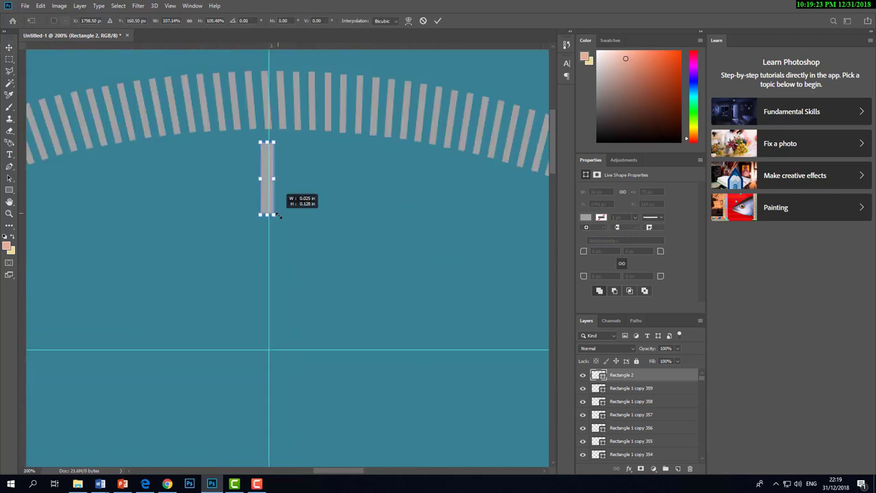
key(Return)
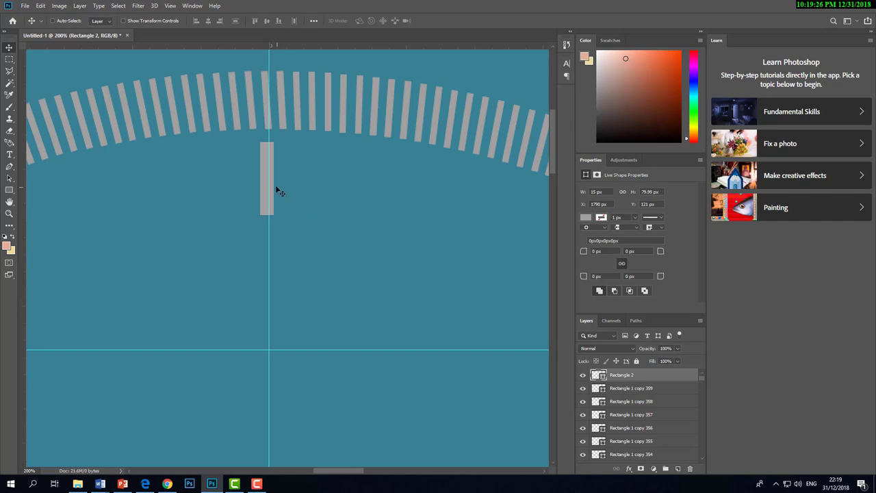
drag(274, 190, 277, 187)
scroll(278, 187, down, 3)
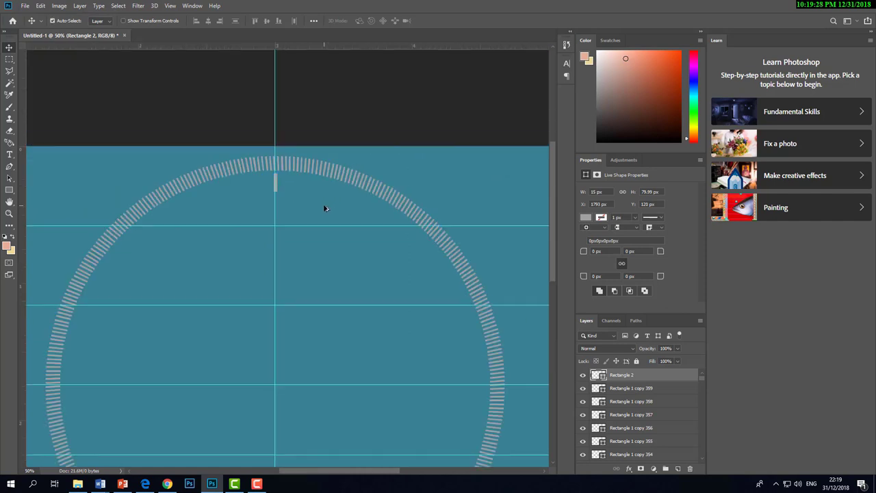
scroll(324, 208, down, 2)
scroll(297, 150, up, 5)
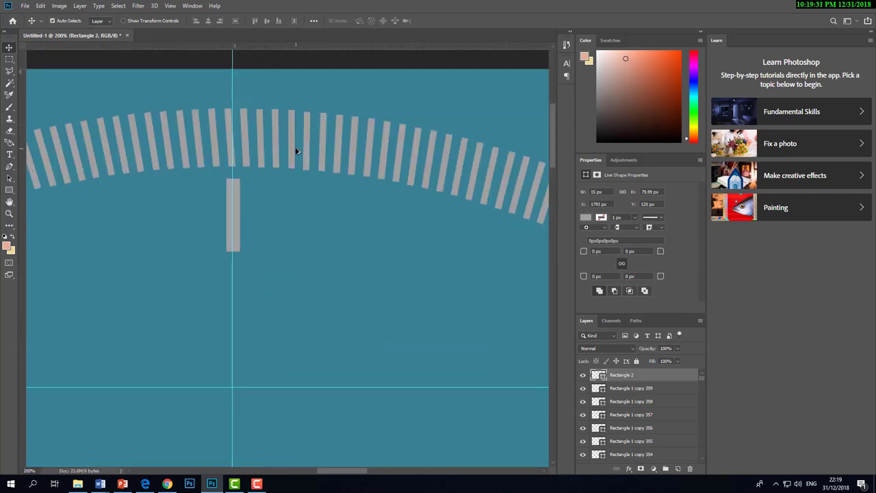
key(ctrl+t)
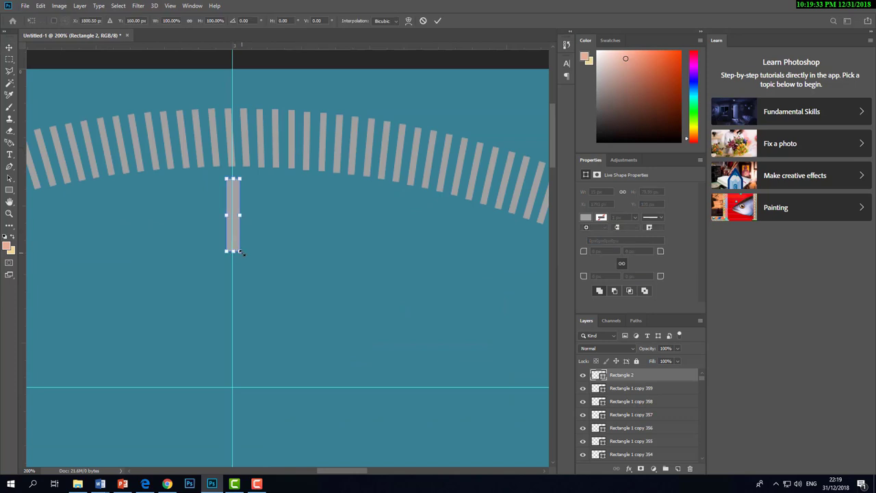
drag(239, 252, 240, 254)
key(Return)
scroll(241, 254, down, 3)
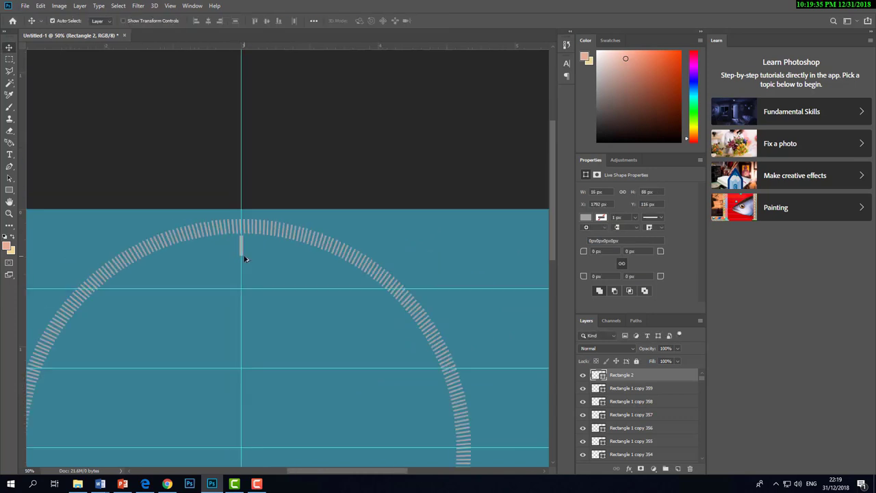
scroll(245, 258, up, 1)
Step: Duplicate the hour marker and move the copy near the ring's right edge
key(ctrl+j)
key(ctrl+t)
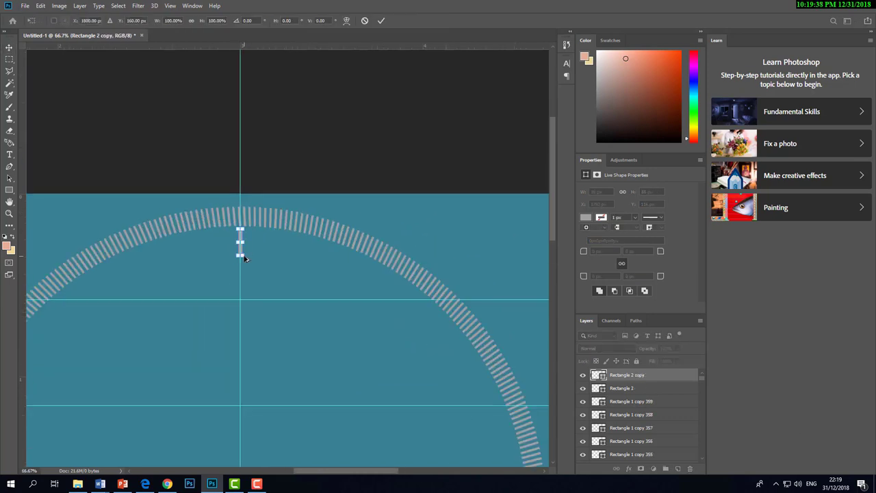
key(ctrl+t)
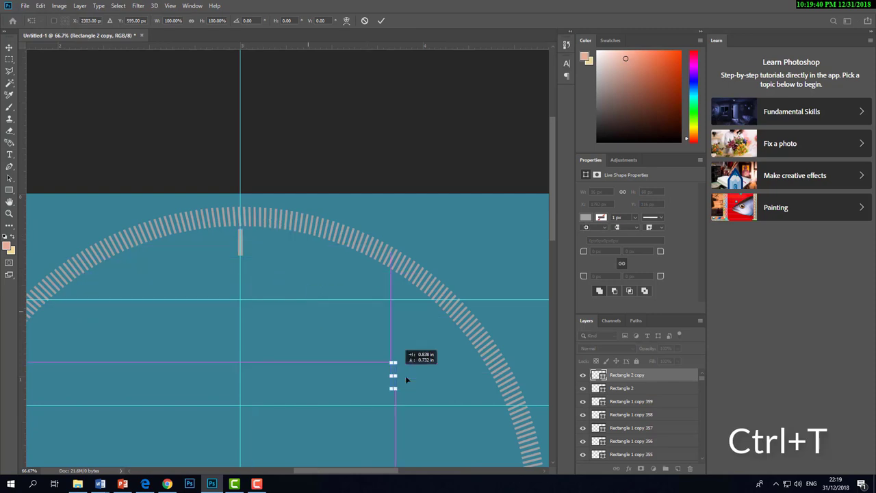
drag(244, 237, 417, 381)
drag(493, 381, 359, 182)
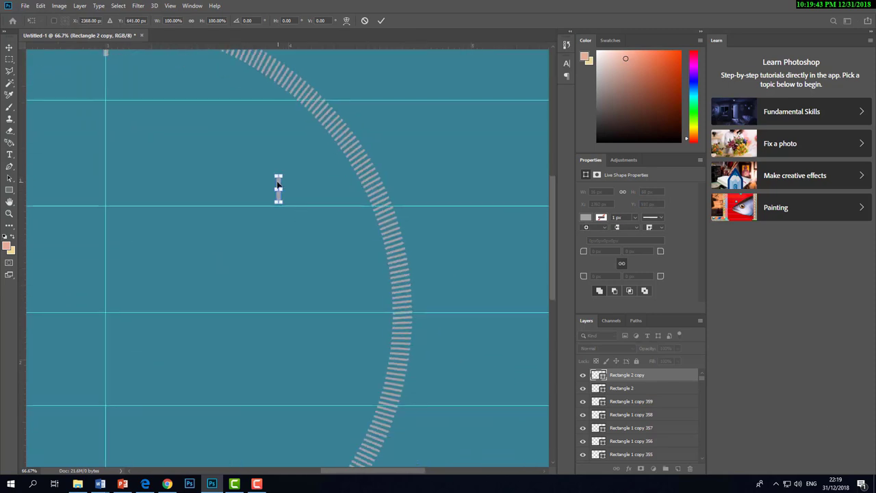
scroll(324, 230, down, 3)
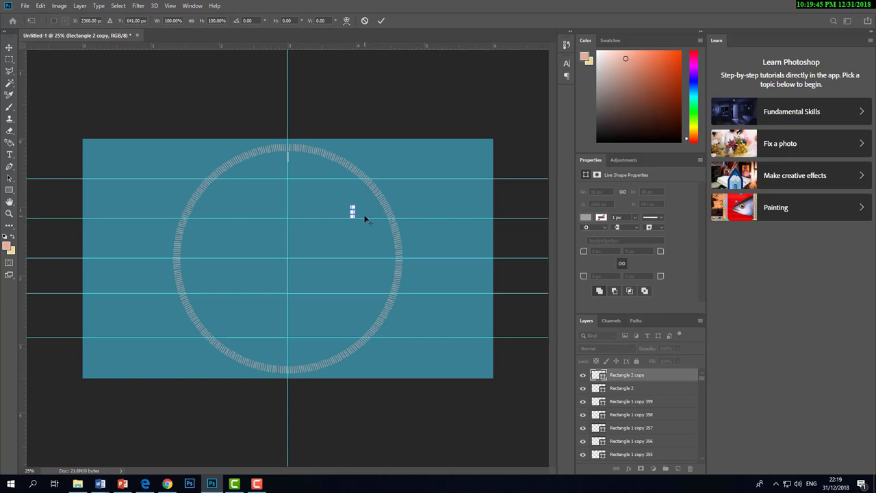
scroll(365, 219, up, 1)
scroll(365, 219, up, 1)
drag(346, 217, 402, 299)
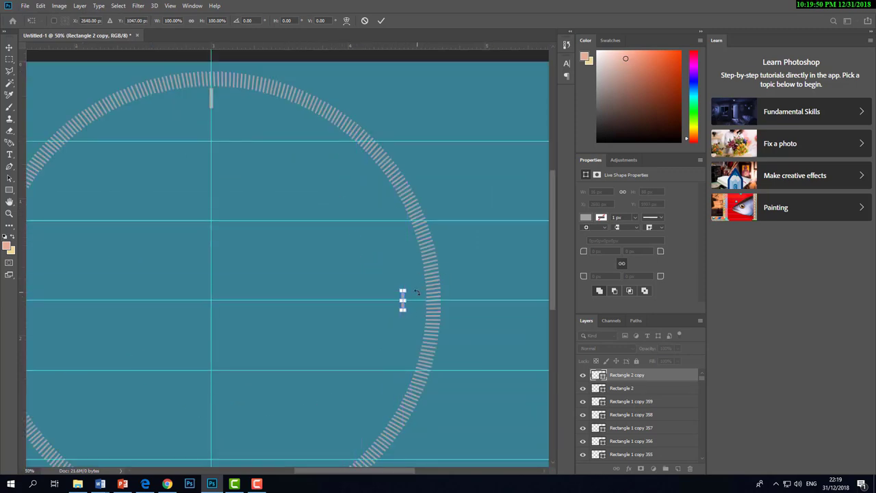
Step: Rotate the copy 90° to horizontal and nudge it into the 3 o'clock position
click(246, 21)
text(90)
key(Return)
drag(77, 22, 86, 23)
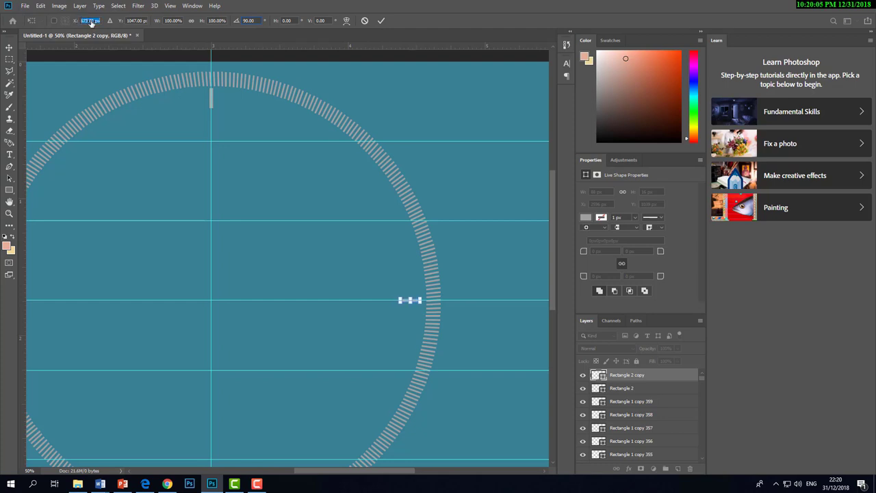
click(381, 21)
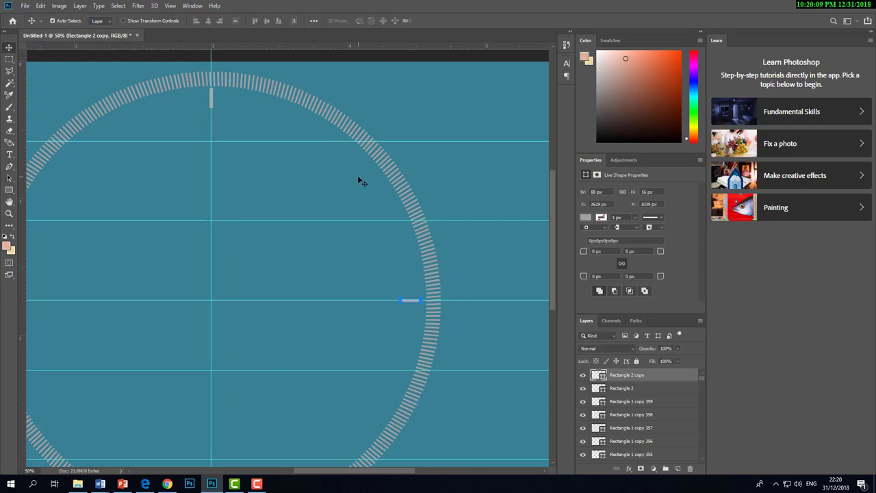
Step: Repeat the last transform three times to add more hour marker copies
key(ctrl+shift+alt+t)
scroll(359, 179, down, 2)
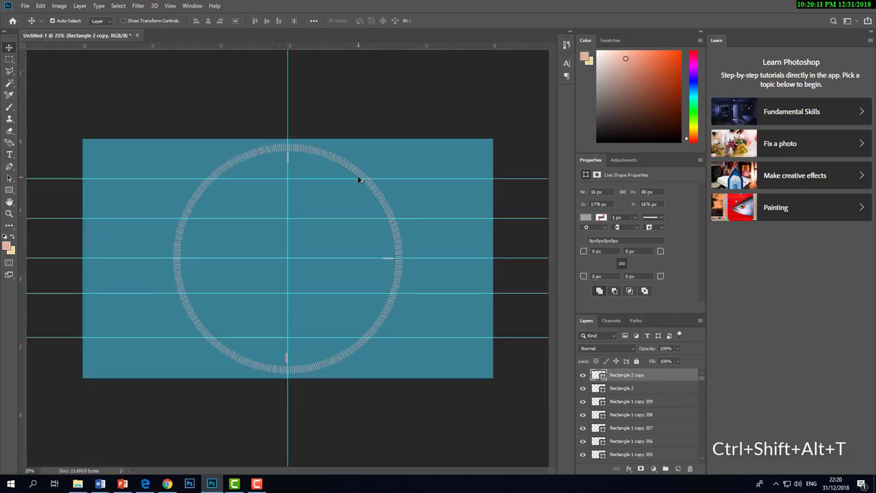
key(ctrl+shift+alt+t)
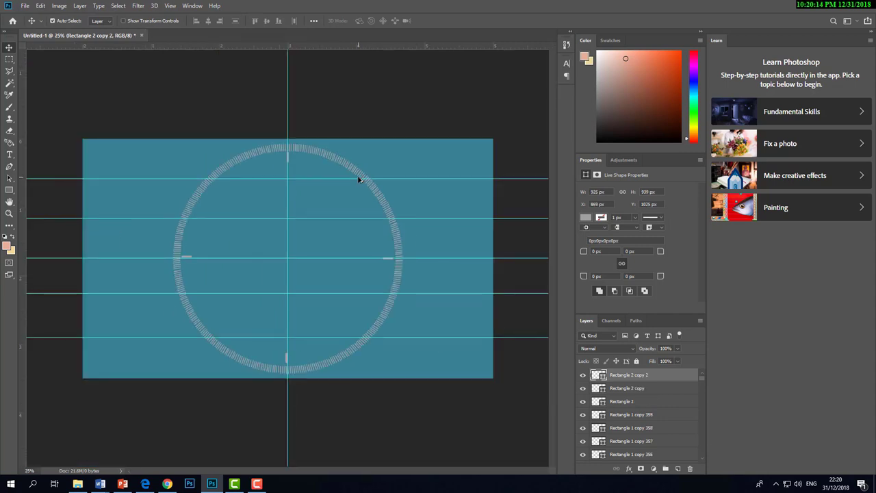
key(ctrl+shift+alt+t)
key(ctrl+shift+alt+t)
scroll(238, 198, up, 2)
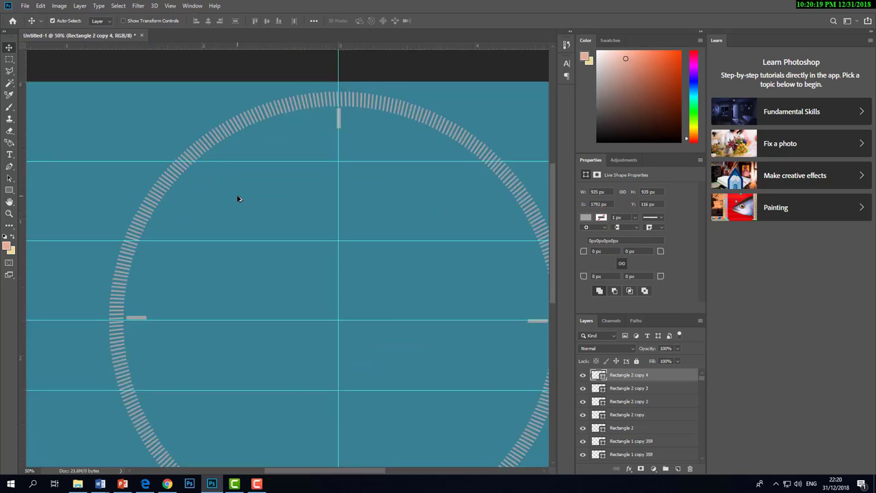
scroll(238, 199, down, 2)
scroll(297, 169, up, 1)
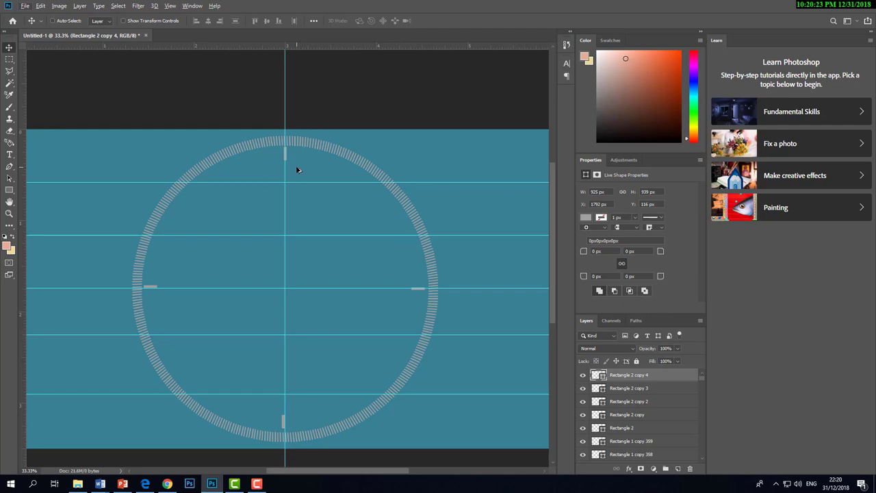
Step: Undo the two latest marker copies, restore one, and move the bottom marker onto the centre guide
key(ctrl+alt+z)
key(ctrl+alt+z)
key(ctrl+alt+z)
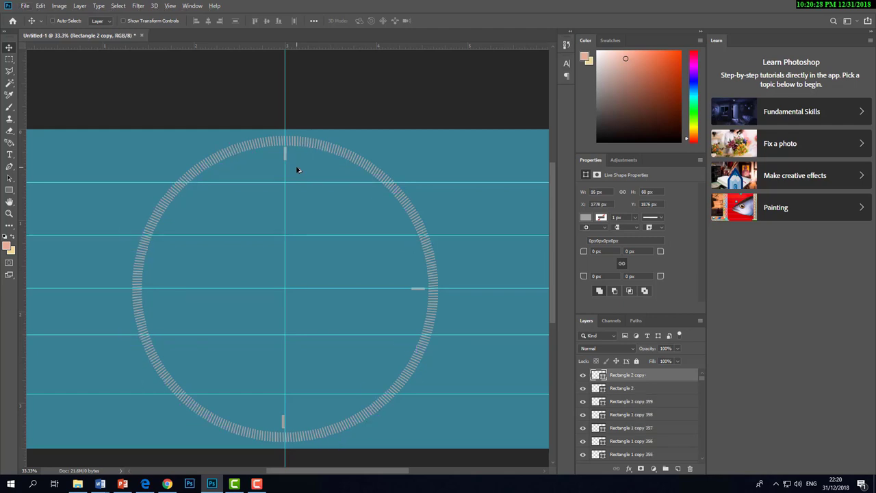
key(ctrl+shift+z)
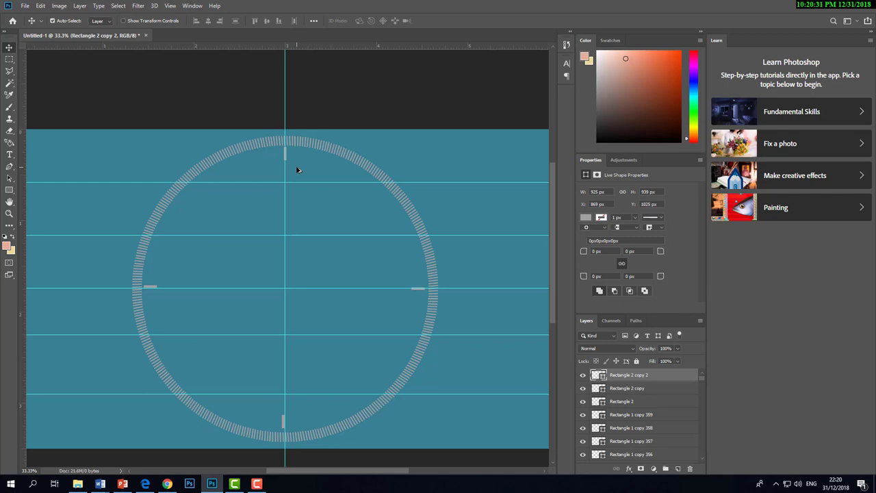
scroll(297, 171, up, 4)
scroll(168, 169, right, 2)
scroll(342, 205, down, 4)
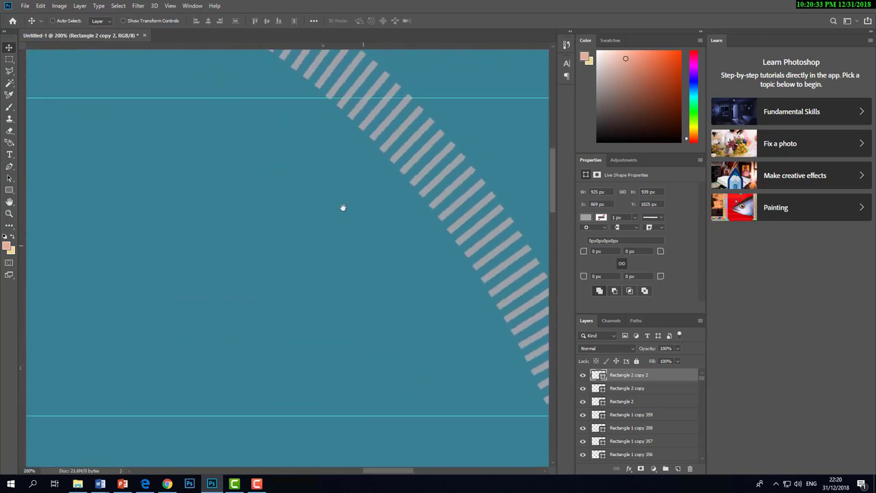
scroll(379, 283, down, 2)
scroll(379, 284, down, 3)
scroll(385, 303, up, 2)
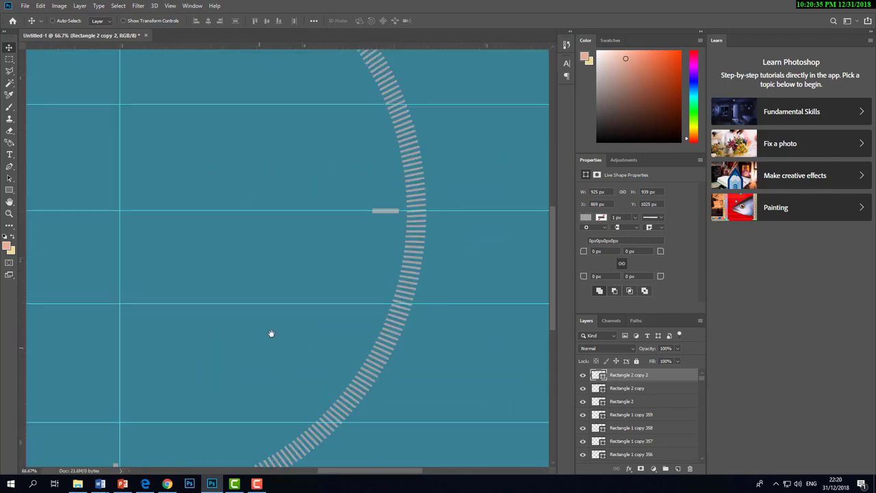
scroll(272, 333, down, 3)
scroll(232, 338, left, 2)
scroll(233, 337, up, 3)
mouse_move(236, 271)
mouse_down()
mouse_move(248, 284)
mouse_move(236, 271)
mouse_move(252, 272)
mouse_up()
Step: Drop the bottom marker in place and delete the stray duplicate marker
click(237, 237)
key(Delete)
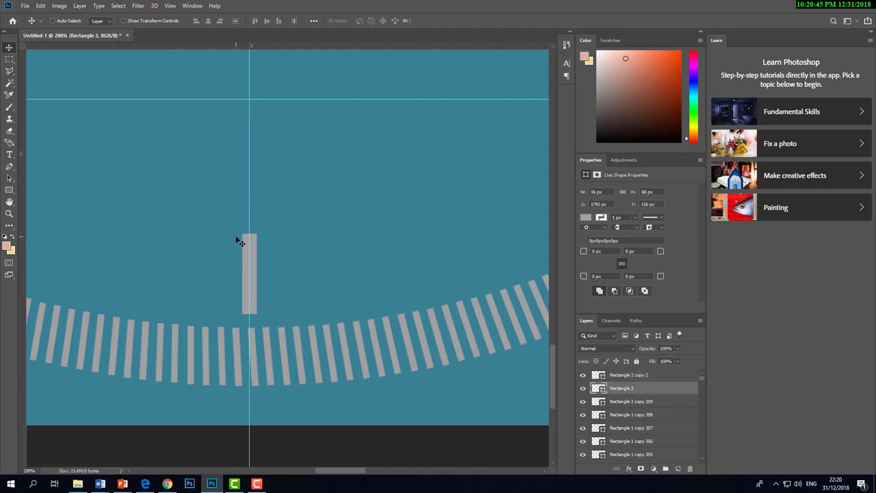
scroll(147, 212, down, 2)
scroll(254, 317, down, 2)
scroll(146, 199, up, 2)
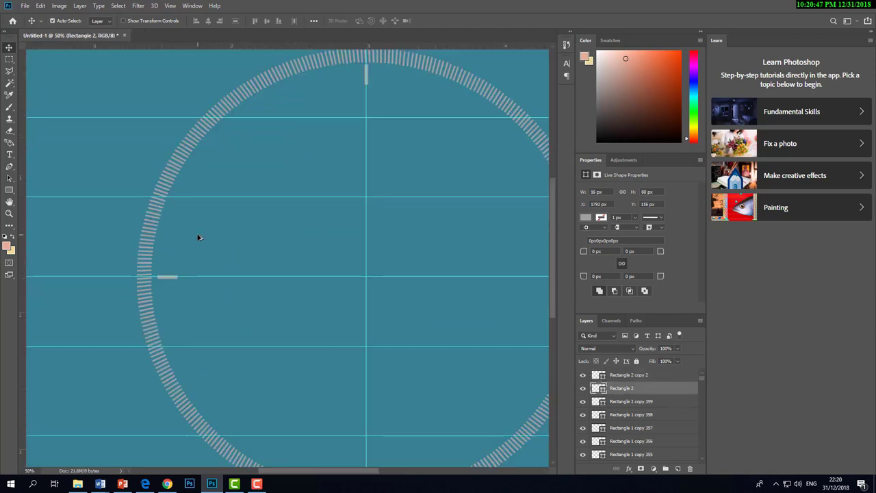
scroll(199, 238, up, 2)
scroll(182, 280, up, 1)
scroll(381, 235, down, 3)
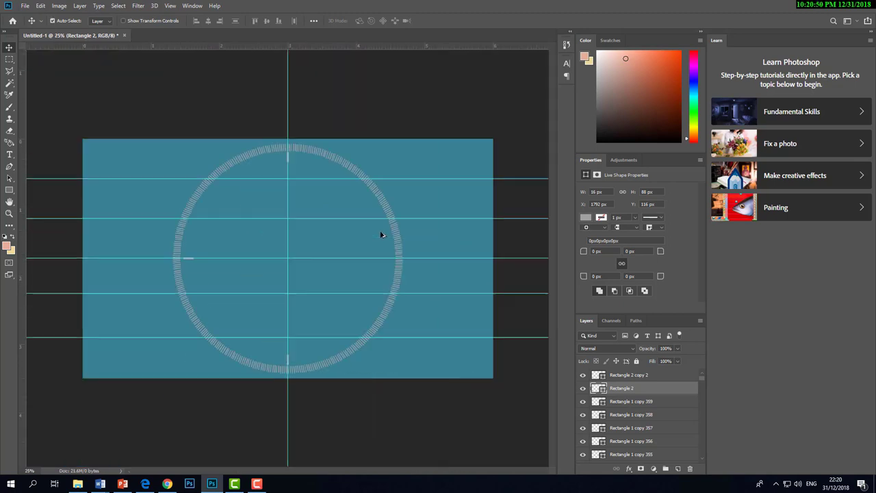
scroll(353, 229, up, 2)
scroll(416, 285, up, 1)
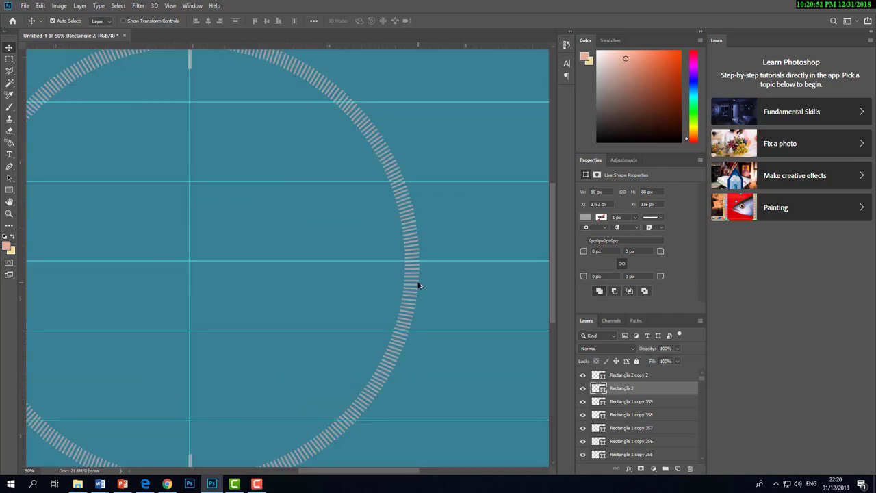
scroll(417, 286, down, 1)
scroll(156, 263, up, 2)
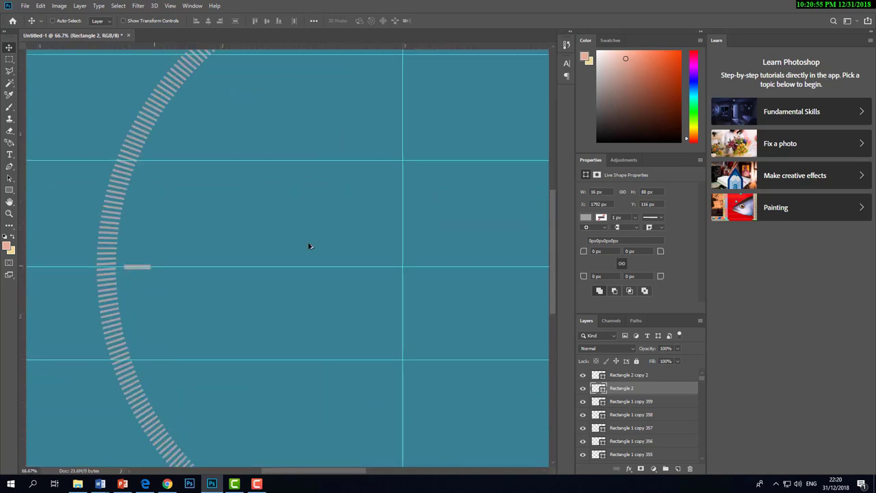
scroll(335, 239, down, 3)
scroll(303, 192, up, 2)
scroll(303, 192, down, 1)
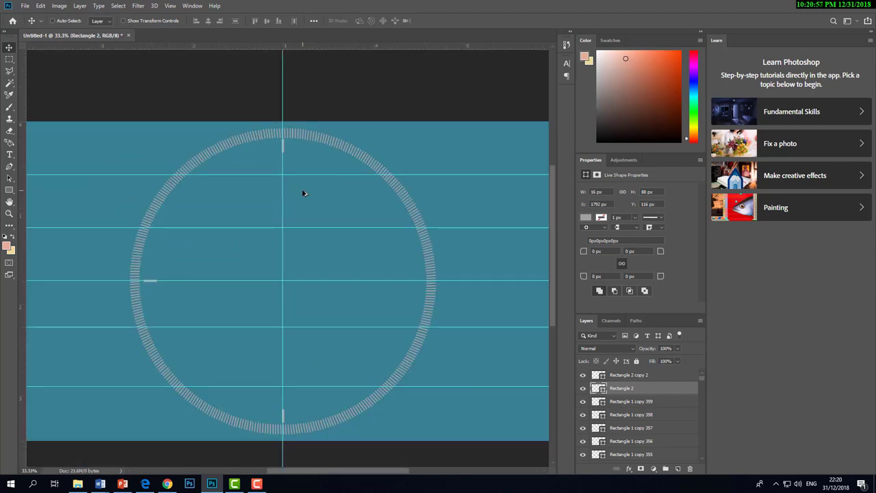
Step: Step back two changes, then repeat the rotated duplicate for right and bottom markers
key(ctrl+z)
key(ctrl+z)
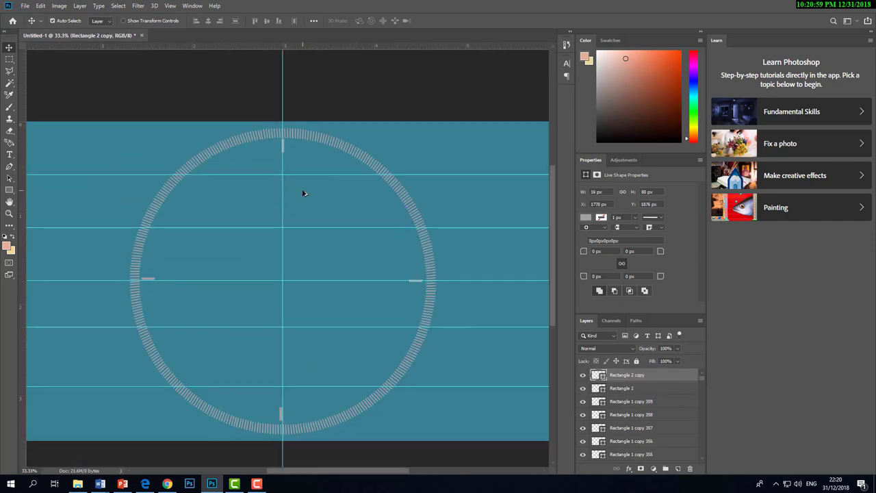
key(ctrl+z)
key(ctrl+z)
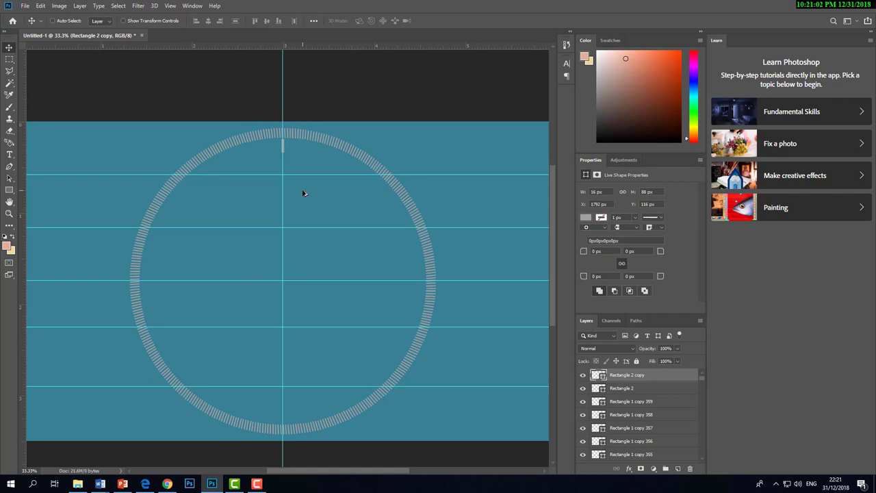
key(ctrl+shift+alt+t)
key(ctrl+shift+alt+t)
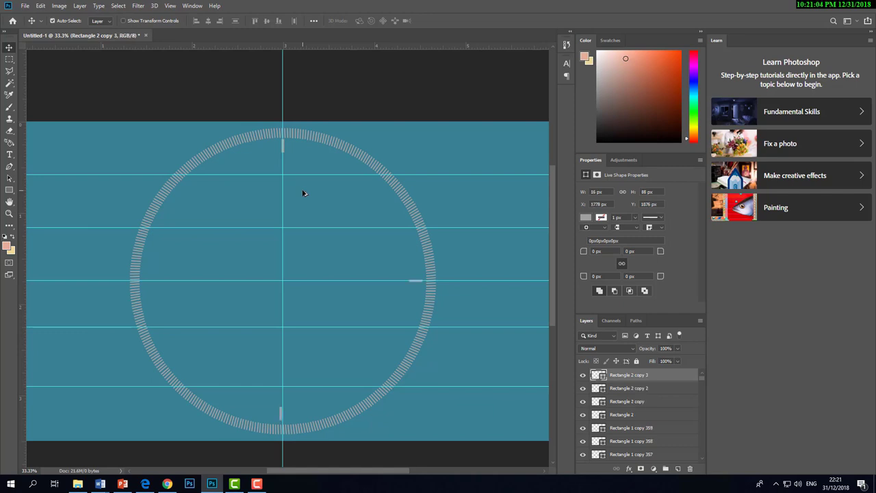
key(ctrl+shift+alt+t)
scroll(280, 412, up, 3)
Step: Align the bottom marker on the vertical guide and the left marker on the horizontal guide
click(280, 412)
drag(280, 412, 286, 417)
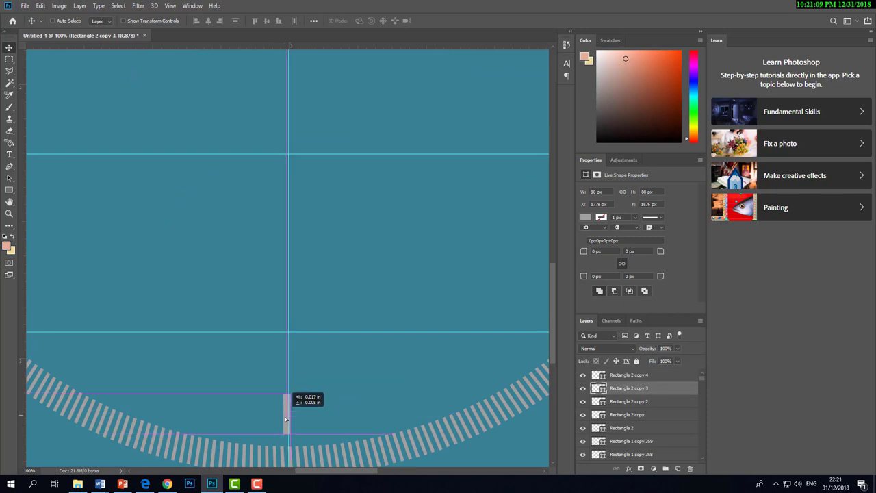
key(Right)
key(Right)
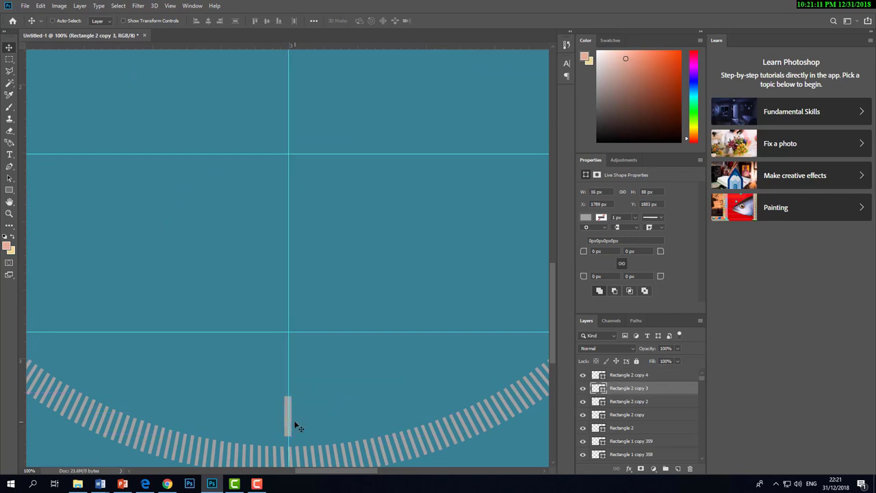
key(Right)
drag(82, 194, 336, 388)
drag(153, 217, 155, 224)
scroll(307, 230, down, 3)
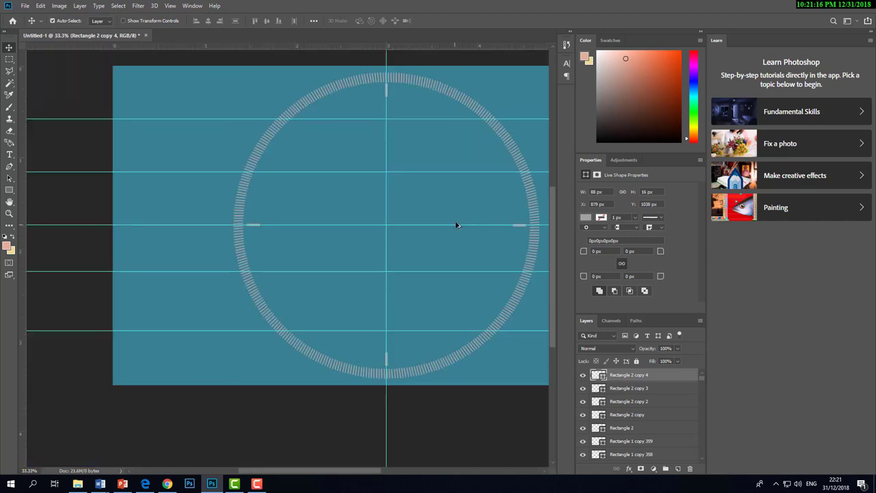
scroll(314, 167, up, 3)
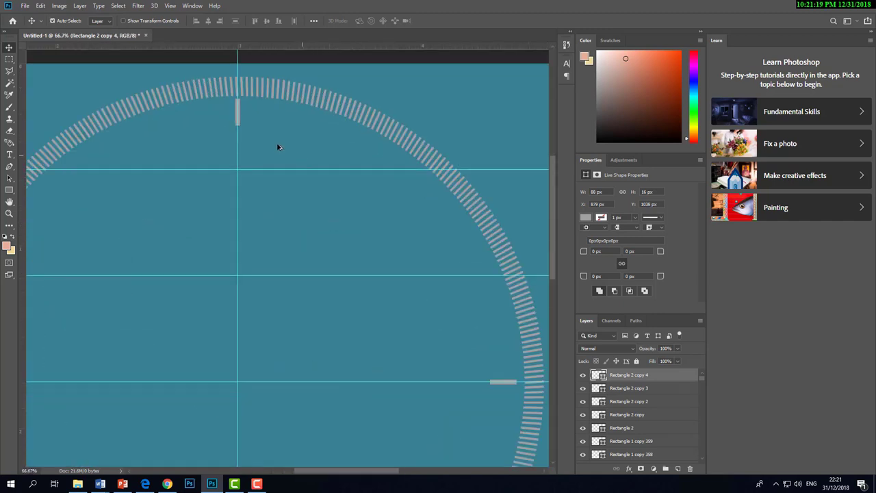
Step: Alt-drag a copy of the top hour marker to sit just right of it
ctrl+click(236, 113)
scroll(474, 179, down, 2)
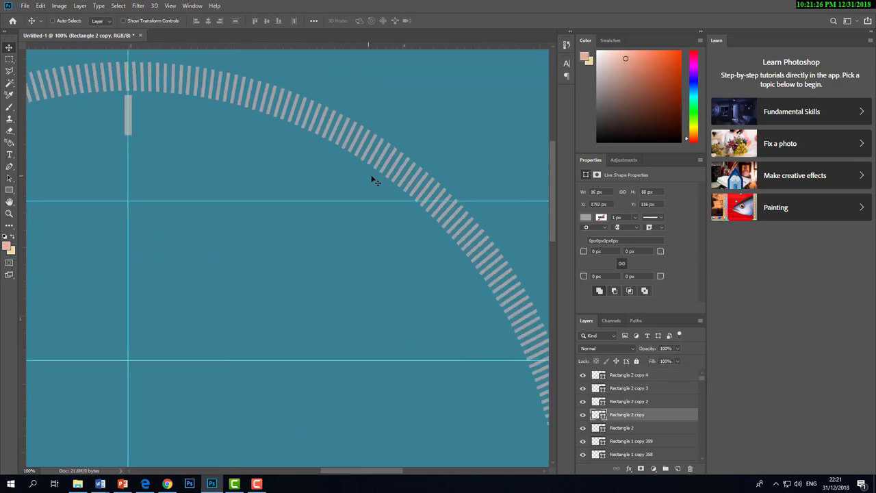
scroll(409, 192, up, 1)
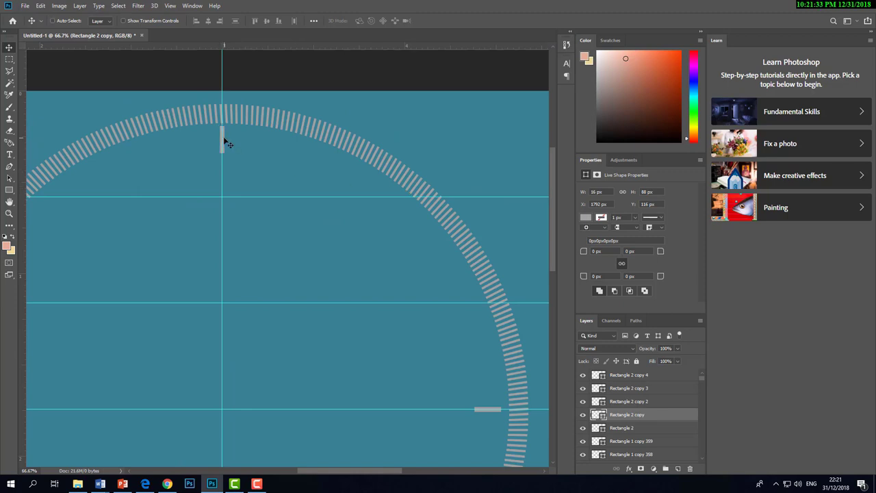
drag(223, 137, 311, 181)
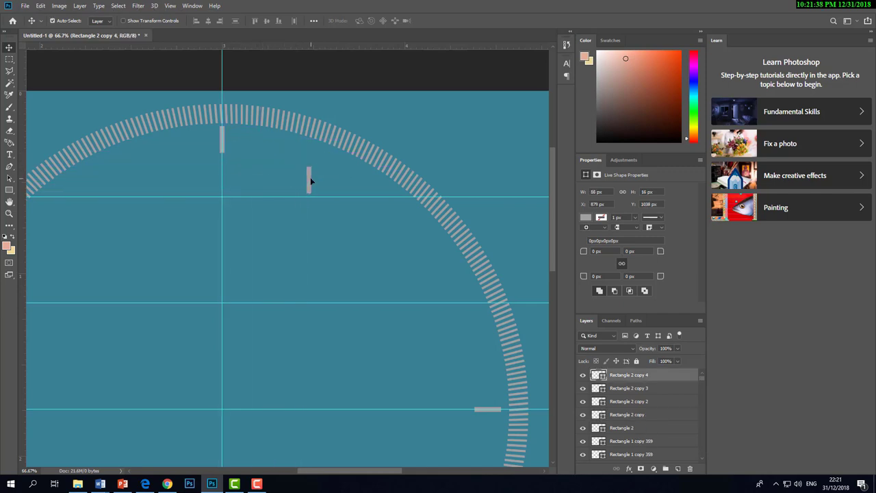
Step: Duplicate the marker, commit the pending transform, and reselect the top hour marker
key(ctrl+j)
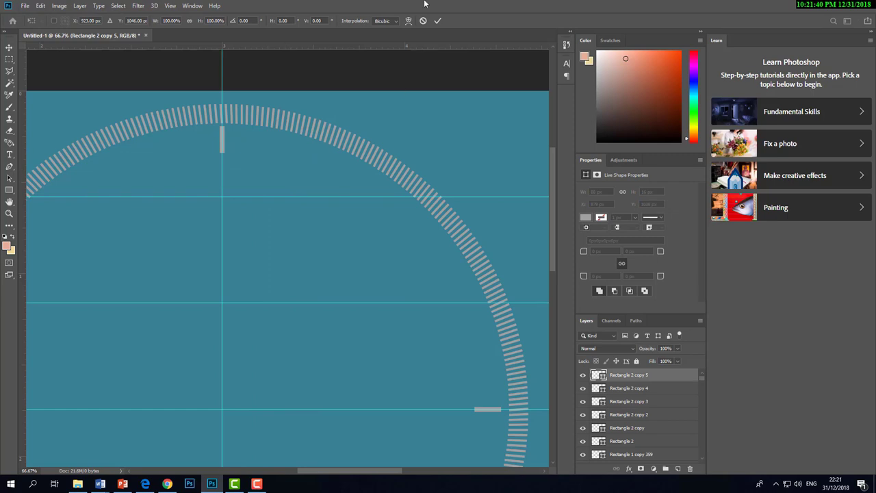
click(438, 23)
click(224, 136)
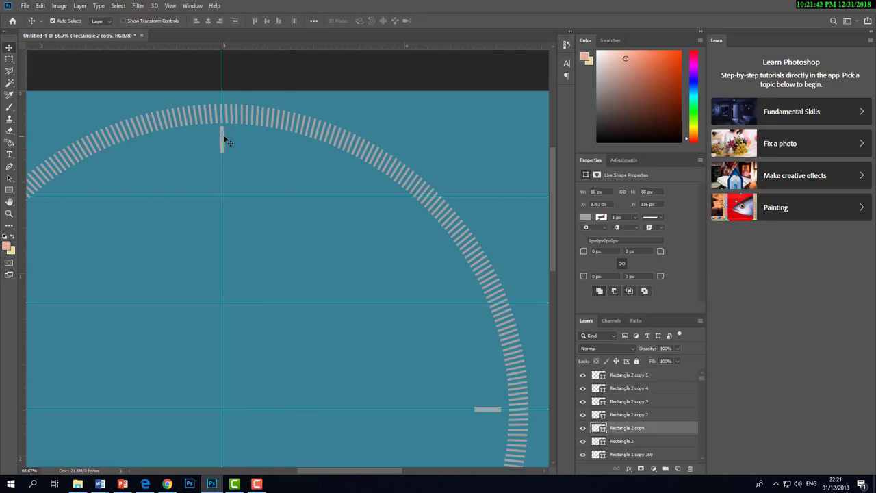
key(ctrl+t)
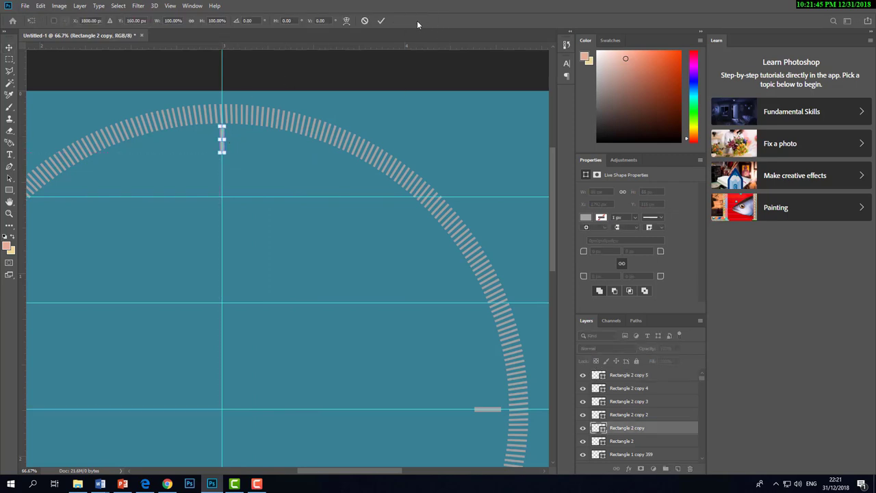
click(382, 21)
Step: Duplicate the top marker, move it to one o'clock, and rotate it 30°
key(ctrl+alt+t)
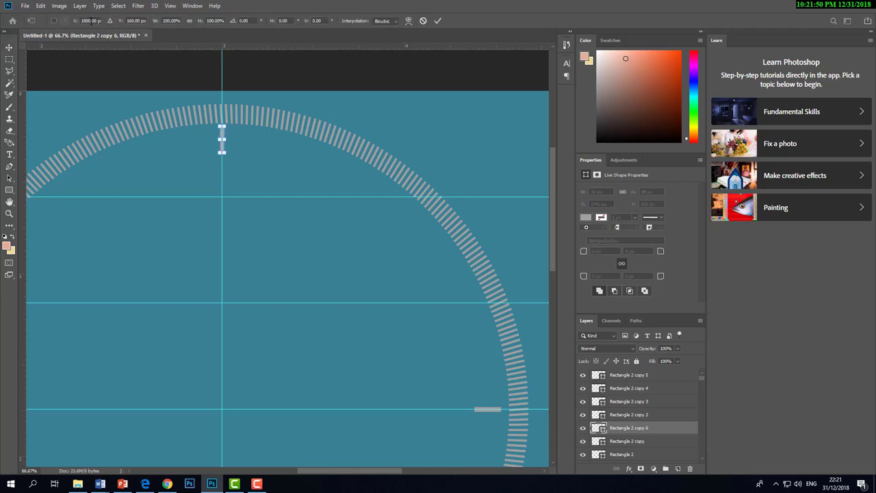
drag(223, 137, 384, 195)
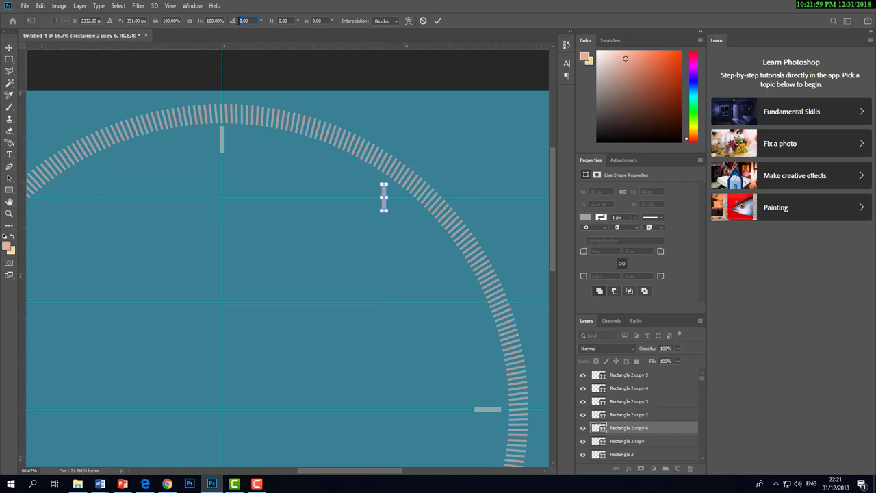
text(30)
key(Return)
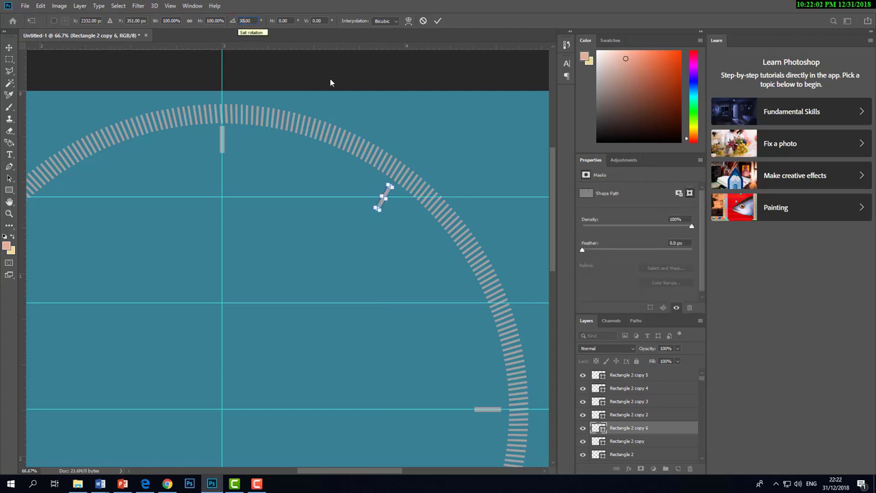
drag(388, 195, 391, 194)
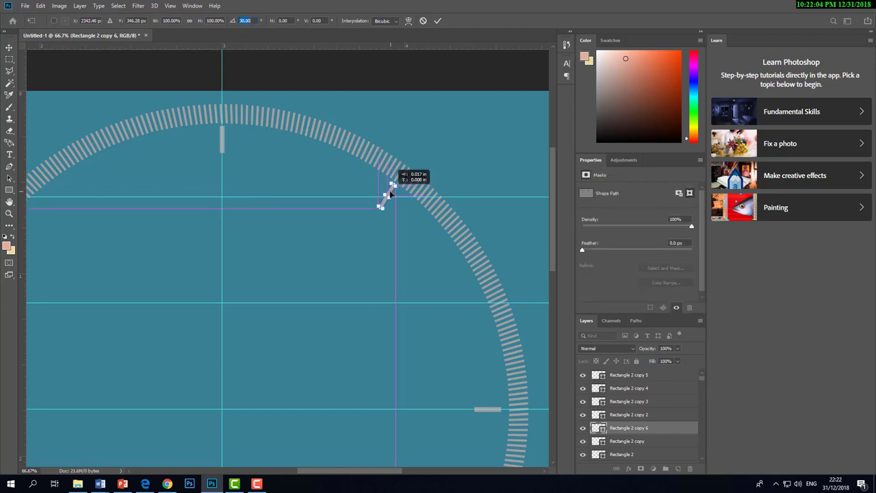
click(436, 22)
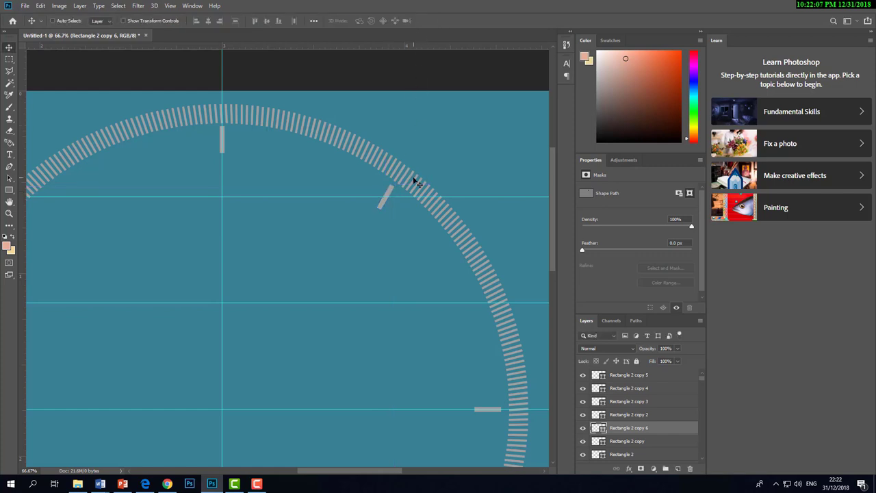
Step: Zoom out to fit the dial and make two more copies of the rotated hour marker
key(ctrl+minus)
key(ctrl+minus)
key(ctrl+minus)
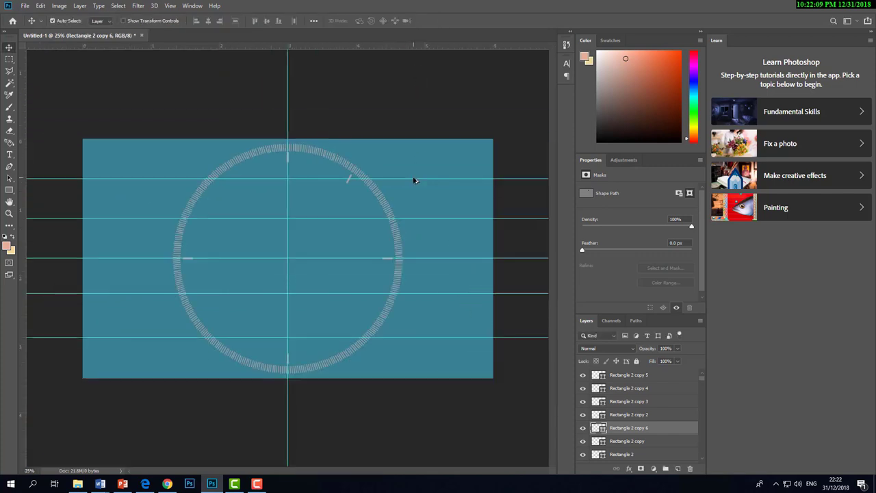
key(ctrl+j)
key(ctrl+j)
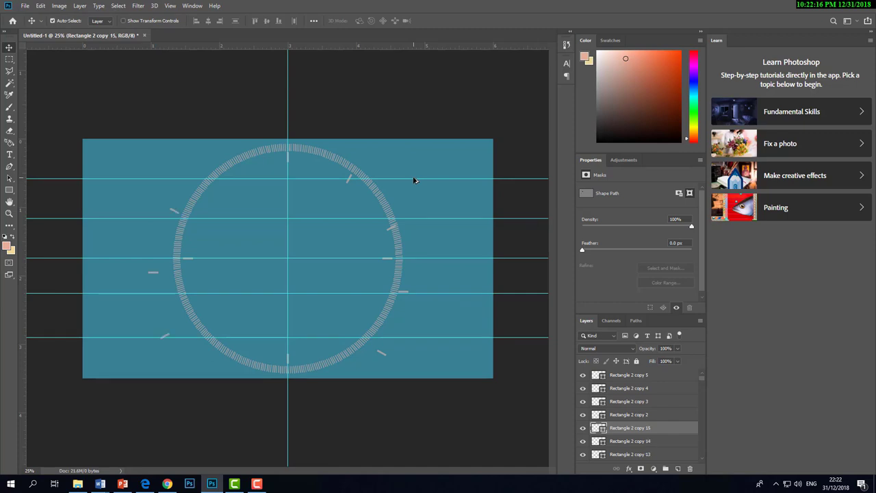
key(ctrl+alt+shift+t)
alt+scroll(396, 316, up, 1)
alt+scroll(397, 297, up, 1)
scroll(389, 317, up, 1)
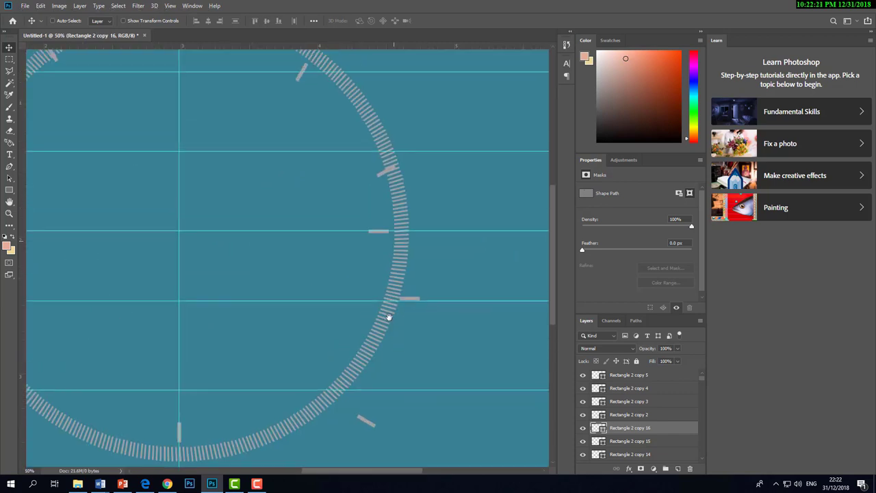
scroll(361, 252, up, 2)
alt+scroll(393, 210, down, 2)
alt+scroll(394, 211, up, 1)
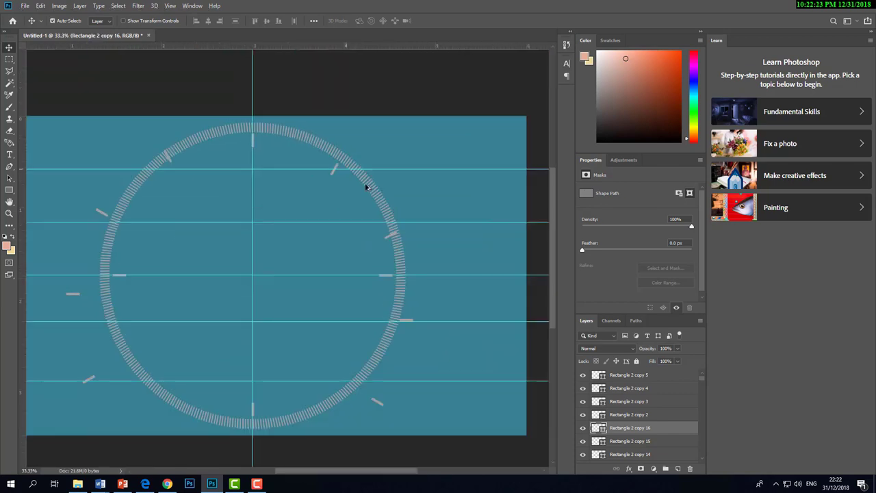
alt+scroll(405, 222, up, 1)
Step: Drag the stray right-side hour markers onto the gray tick ring
drag(385, 248, 363, 229)
scroll(376, 240, down, 3)
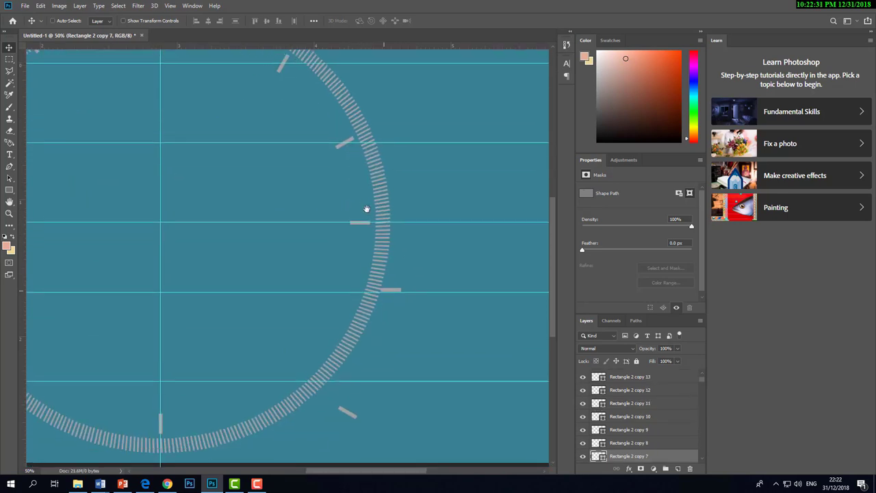
scroll(363, 288, down, 1)
drag(399, 276, 352, 275)
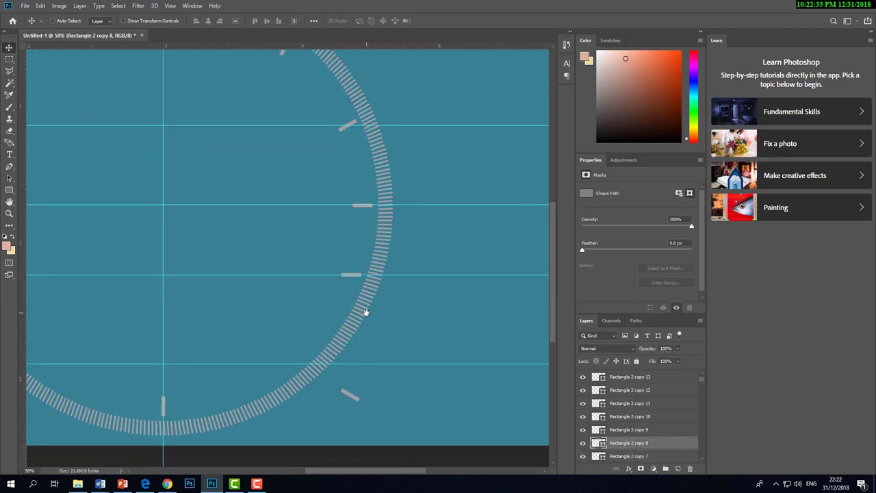
scroll(366, 308, down, 2)
drag(363, 339, 309, 309)
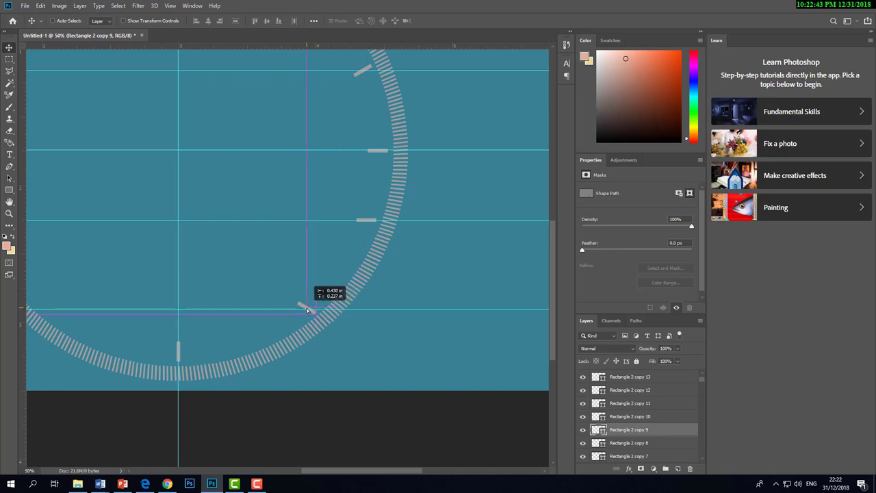
drag(309, 309, 305, 310)
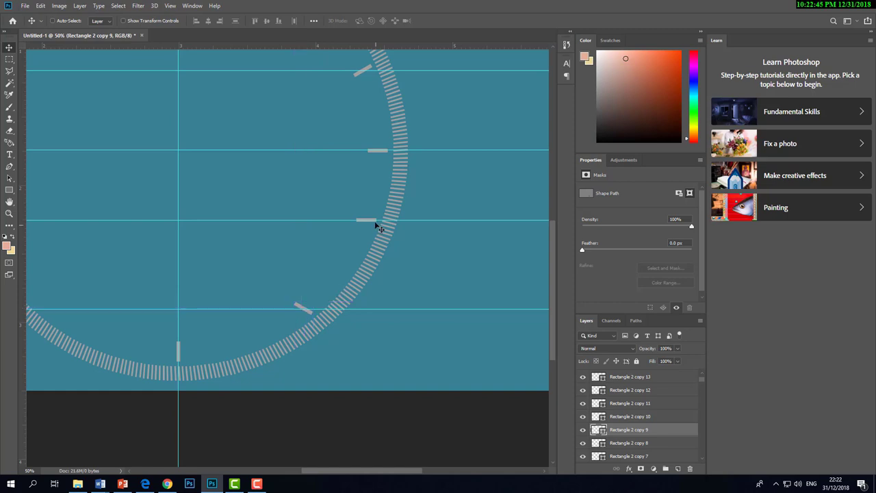
click(368, 220)
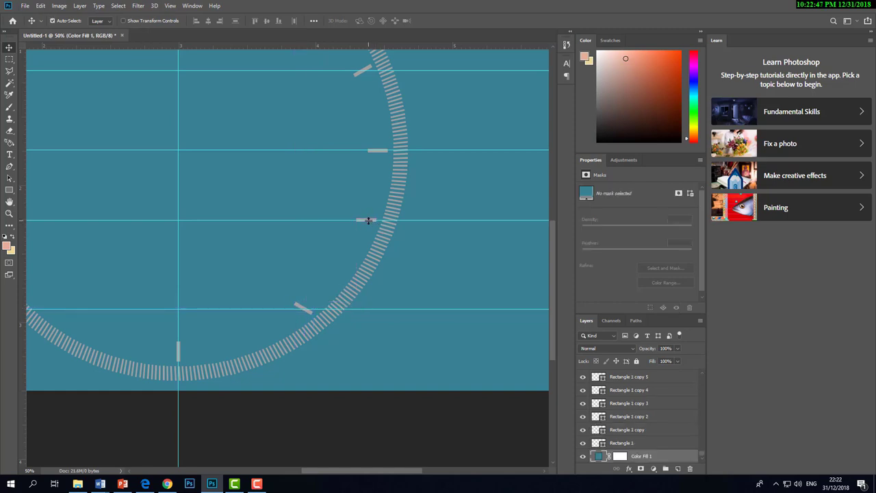
alt+scroll(359, 225, up, 3)
Step: Select the horizontal marker and free-transform it to 20 degrees
click(395, 205)
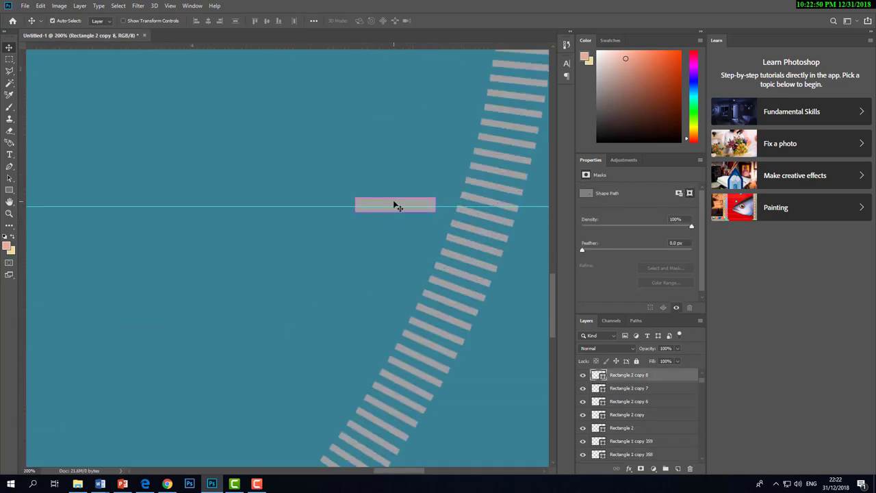
key(ctrl+t)
alt+scroll(394, 205, down, 2)
alt+scroll(394, 205, down, 1)
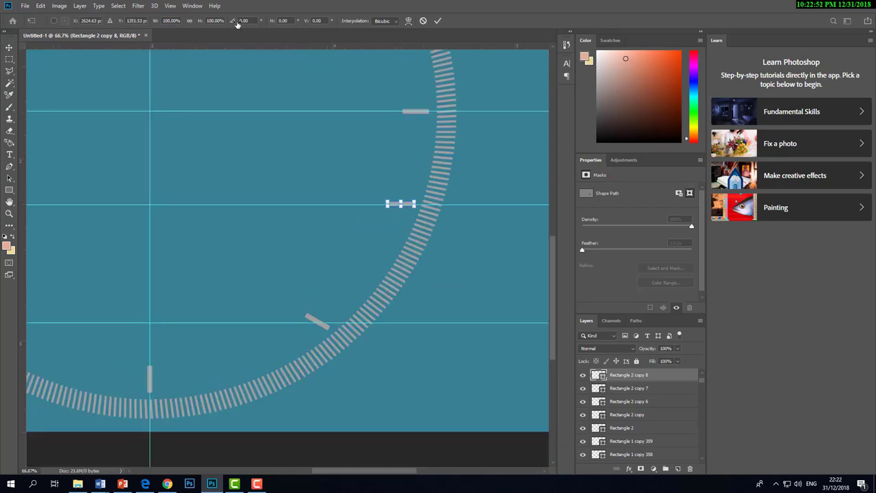
text(20)
key(Return)
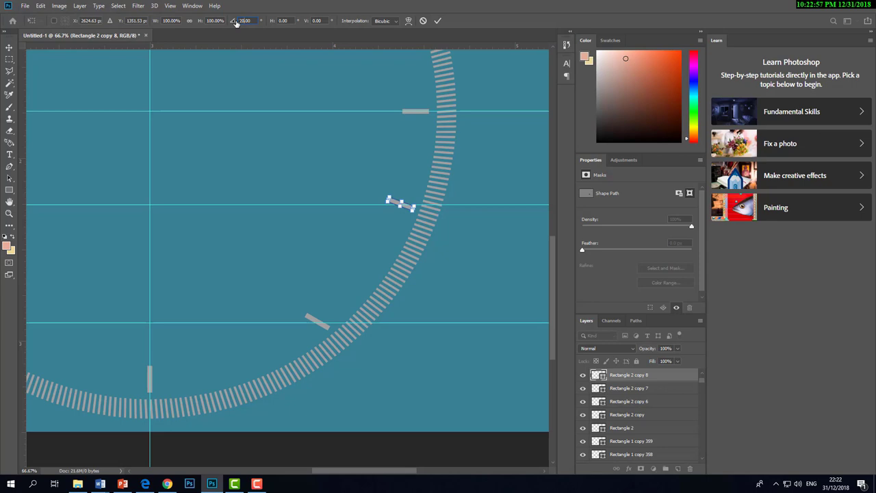
Step: Reset the marker's rotation, set it to 22 degrees, and commit the transform
click(245, 21)
scroll(245, 21, up, 1)
text(2)
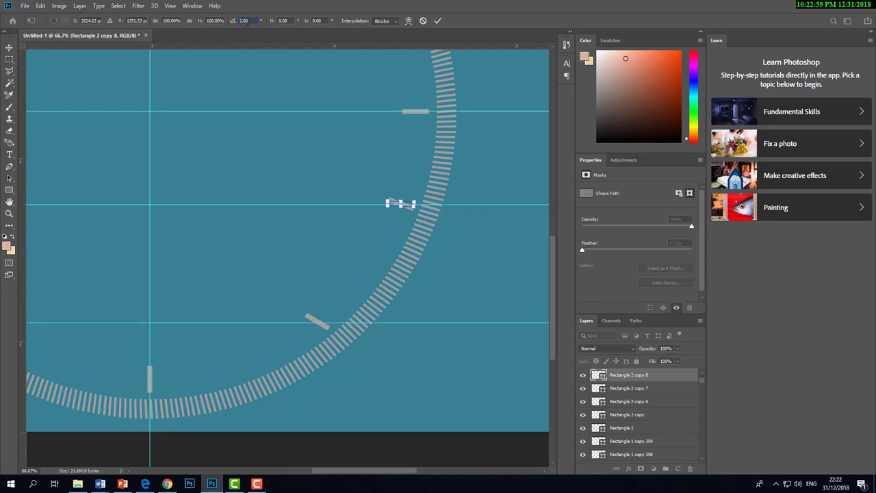
scroll(245, 22, up, 3)
scroll(246, 21, up, 1)
text(0)
key(Return)
text(22)
key(Return)
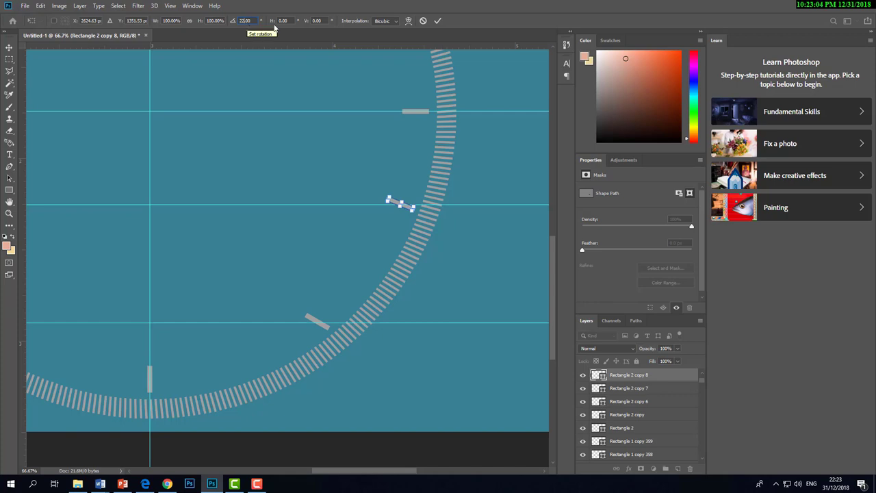
click(438, 21)
scroll(254, 297, down, 3)
scroll(203, 288, up, 1)
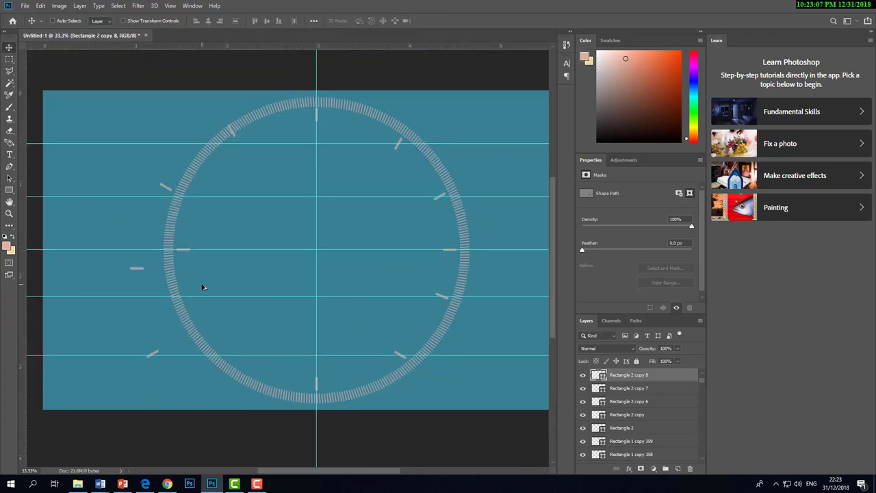
scroll(183, 329, up, 2)
scroll(274, 321, down, 2)
Step: Move the left marker onto the ring's left arc and place a duplicate at the guide
click(115, 308)
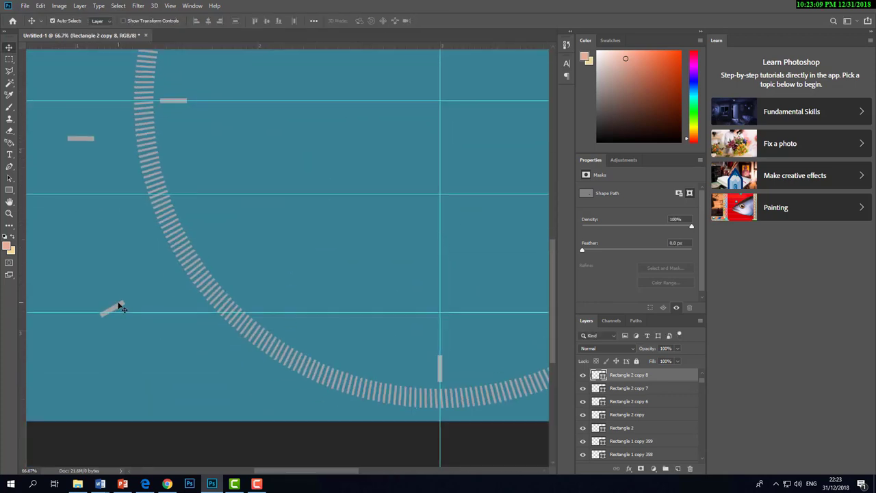
drag(119, 310, 276, 311)
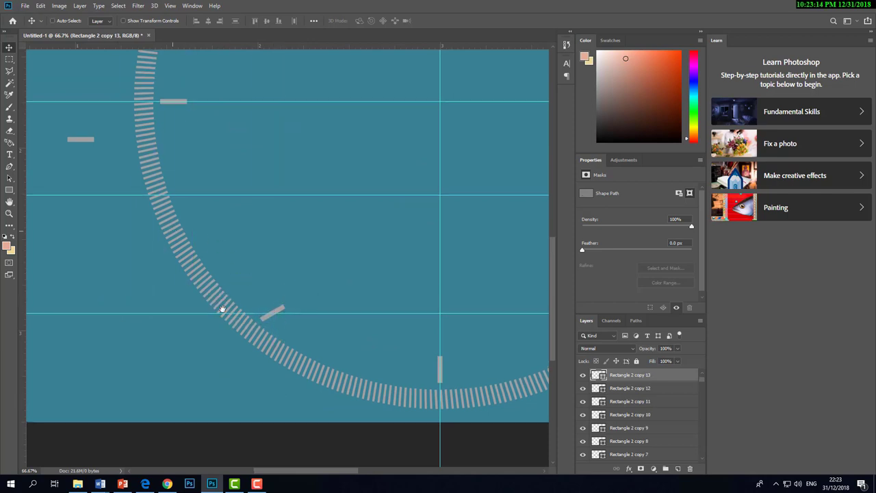
scroll(160, 242, up, 3)
scroll(160, 242, left, 2)
key(ctrl+j)
drag(138, 225, 249, 281)
Step: Rotate the copy to −22 degrees and copy it to further upper-left ring positions
key(ctrl+t)
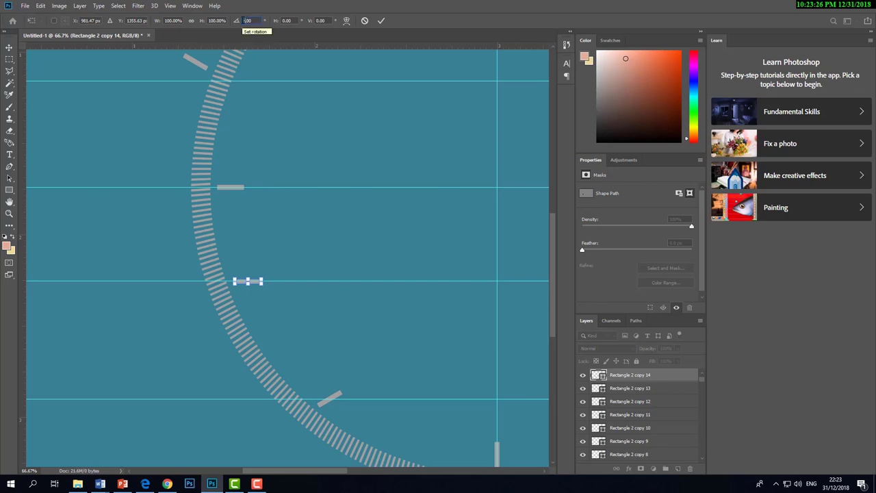
text(-22)
key(Return)
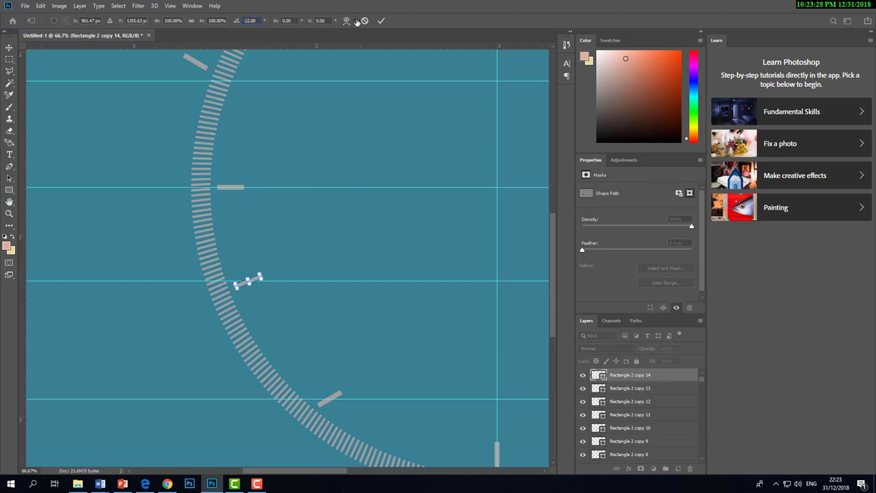
click(381, 21)
scroll(166, 246, up, 5)
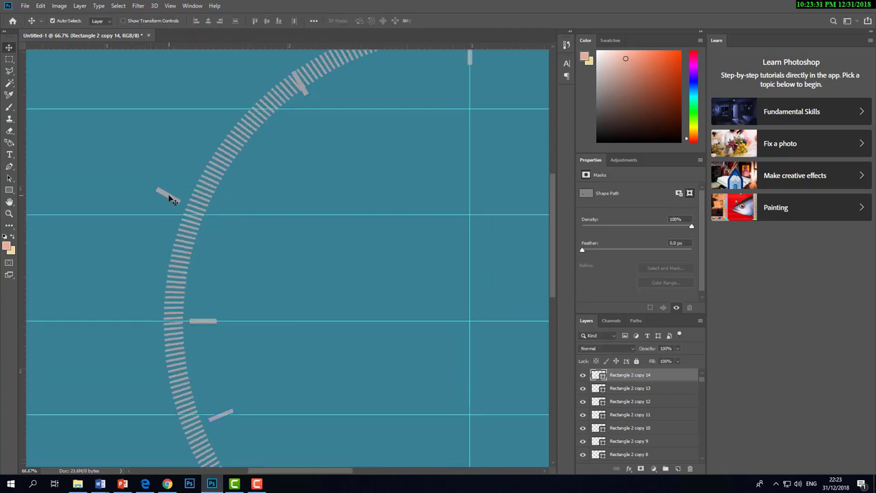
drag(172, 199, 224, 218)
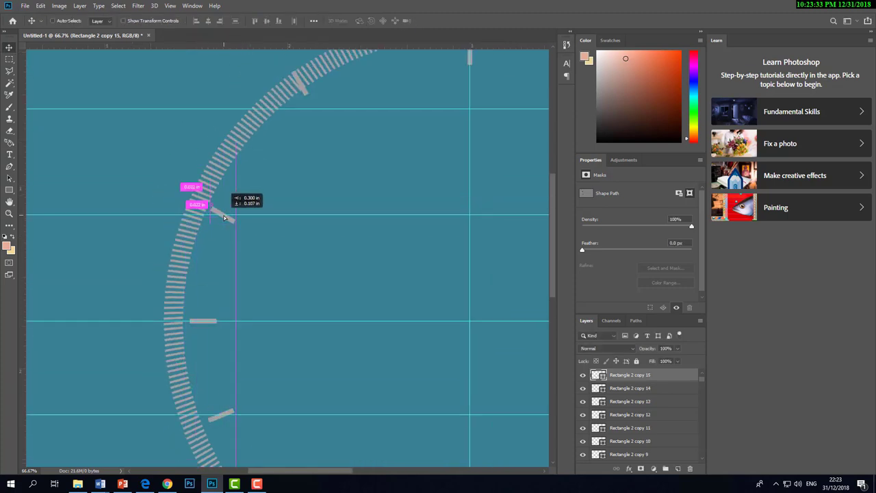
scroll(172, 303, up, 3)
drag(187, 239, 196, 268)
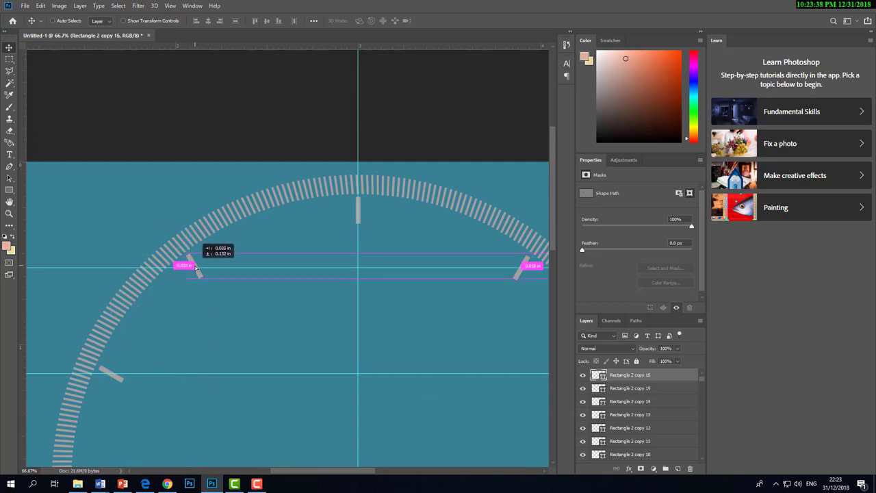
key(ctrl+minus)
key(ctrl+minus)
key(ctrl+minus)
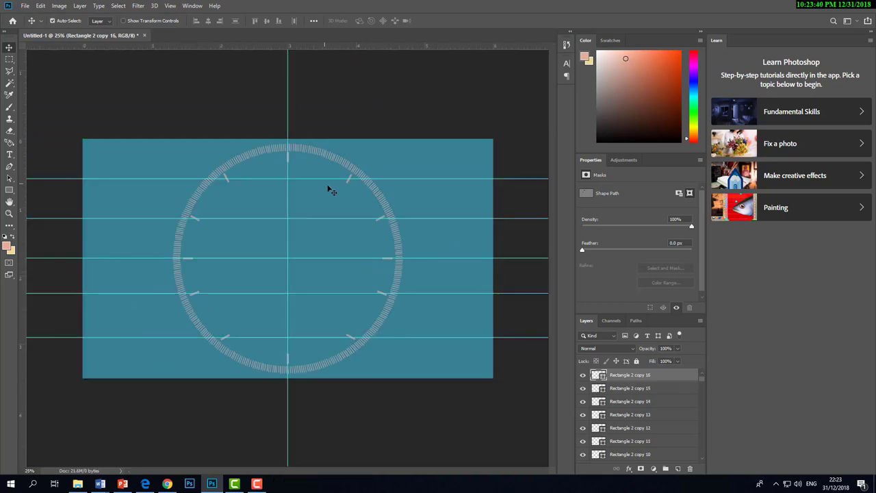
Step: Select the hour marker layers through Rectangle 2 copy 5, group them, and hide the group
click(257, 484)
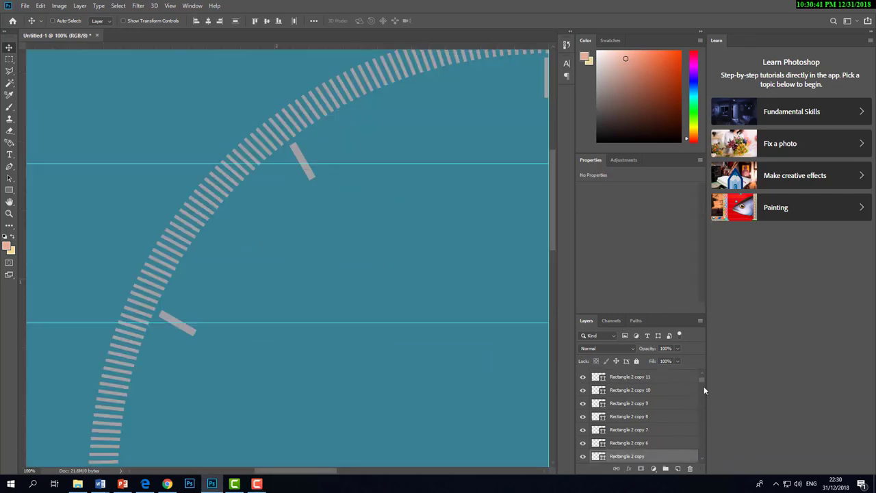
scroll(701, 378, down, 5)
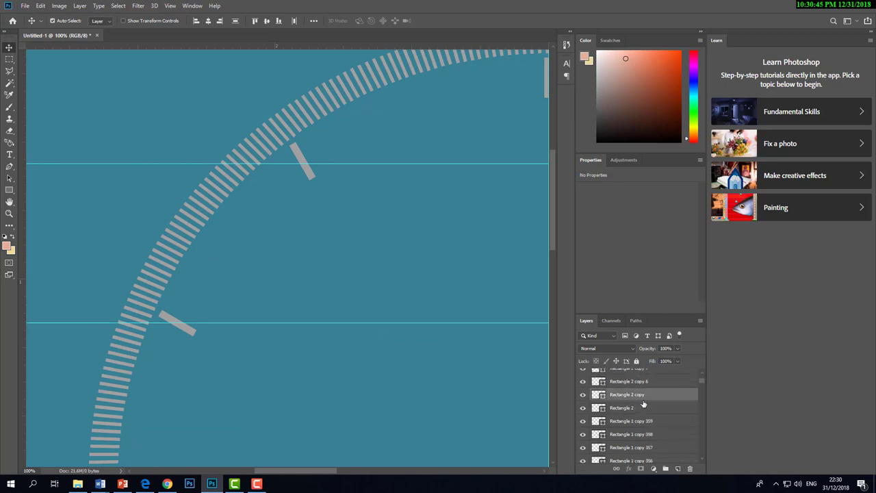
ctrl+click(643, 408)
ctrl+click(642, 383)
key(ctrl+j)
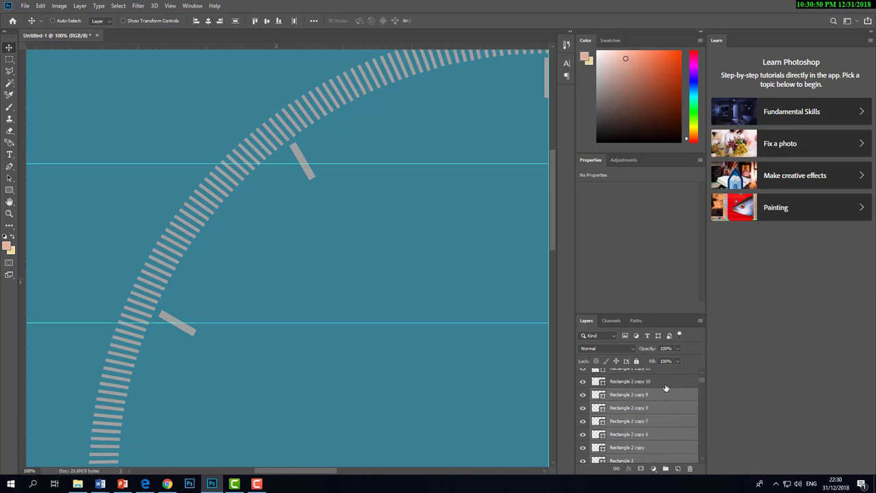
key(ctrl+j)
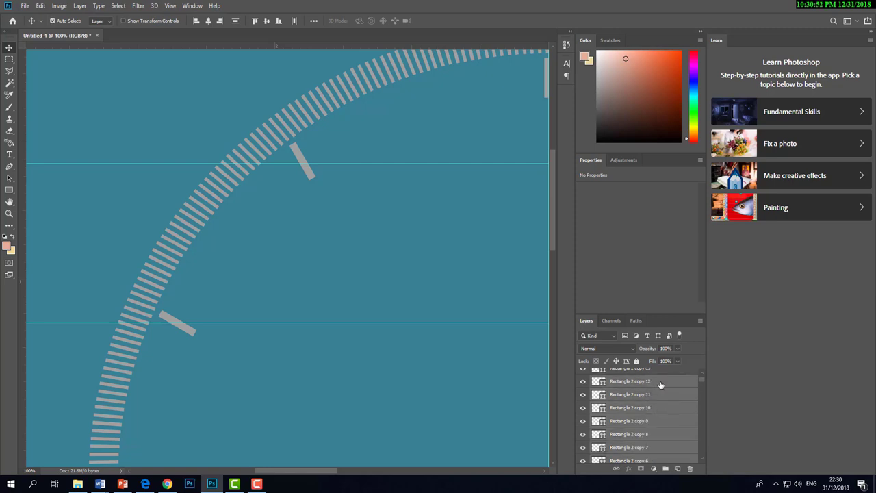
key(ctrl+j)
key(ctrl+j)
key(ctrl+j)
key(ctrl+j)
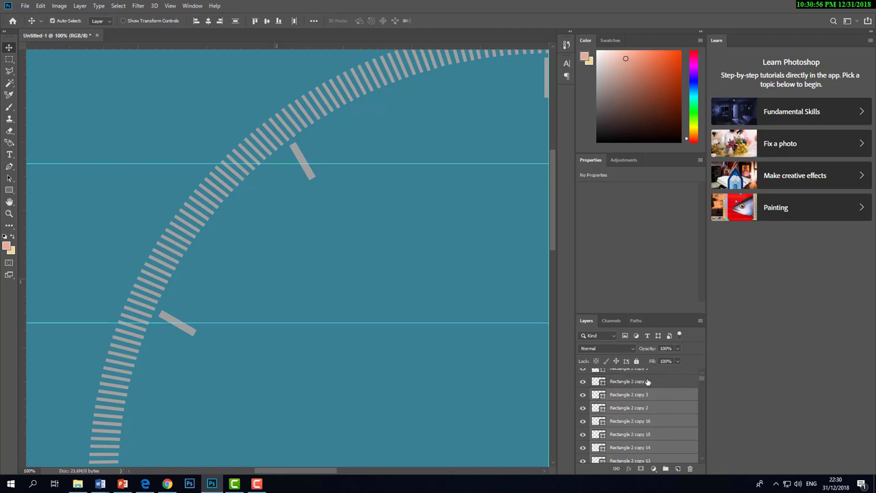
scroll(653, 385, up, 1)
shift+click(650, 378)
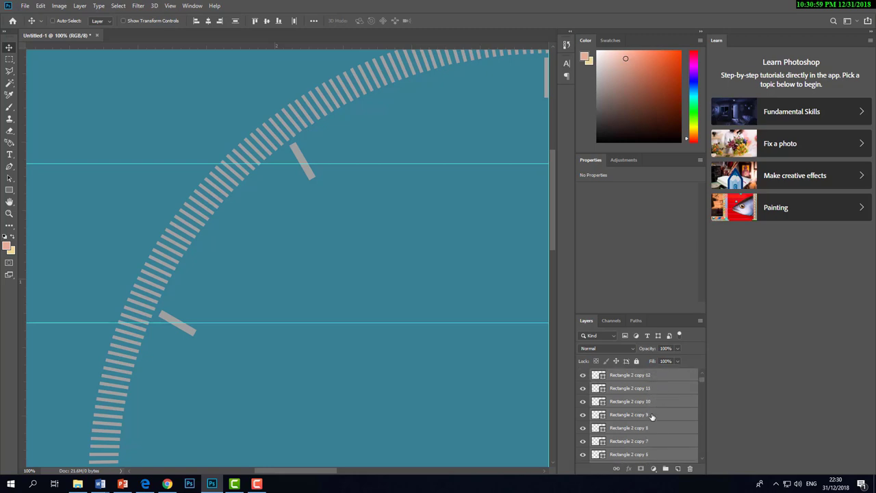
scroll(652, 416, down, 1)
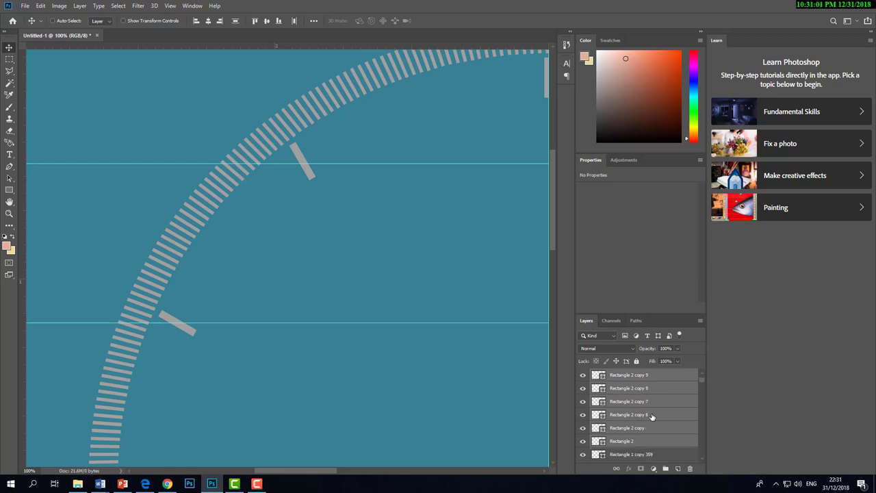
scroll(652, 416, down, 1)
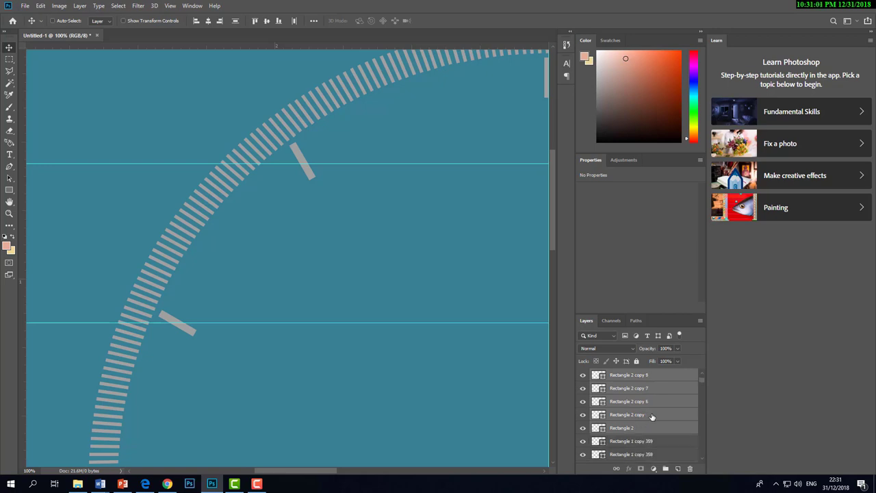
click(666, 469)
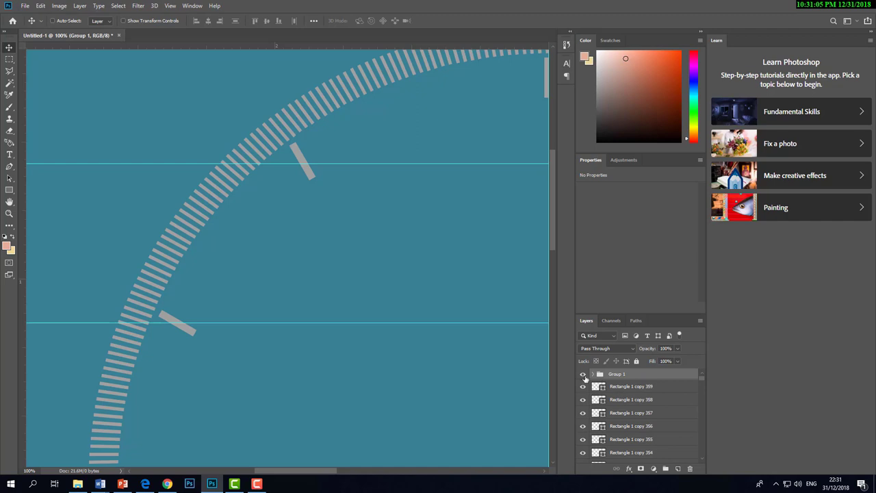
click(583, 374)
Step: Select the tick ring's rectangle layers, excluding Group 1, and group them as Group 2
scroll(410, 293, down, 3)
scroll(410, 267, down, 3)
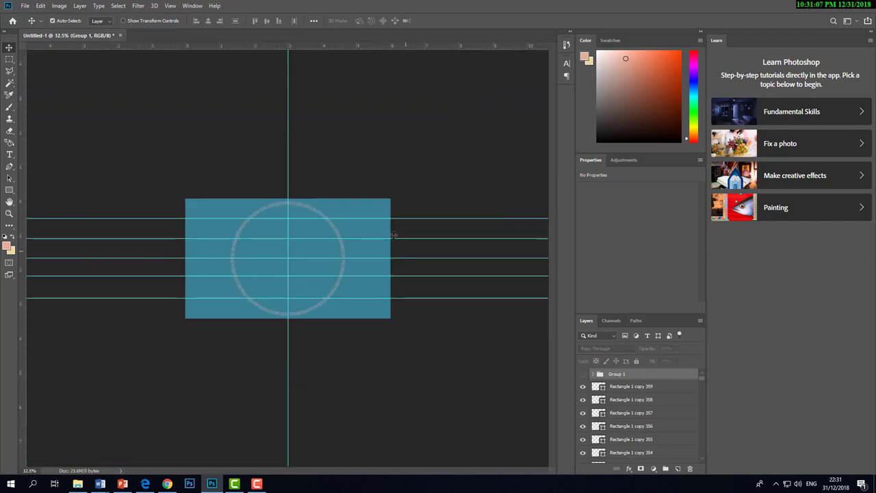
drag(346, 219, 191, 336)
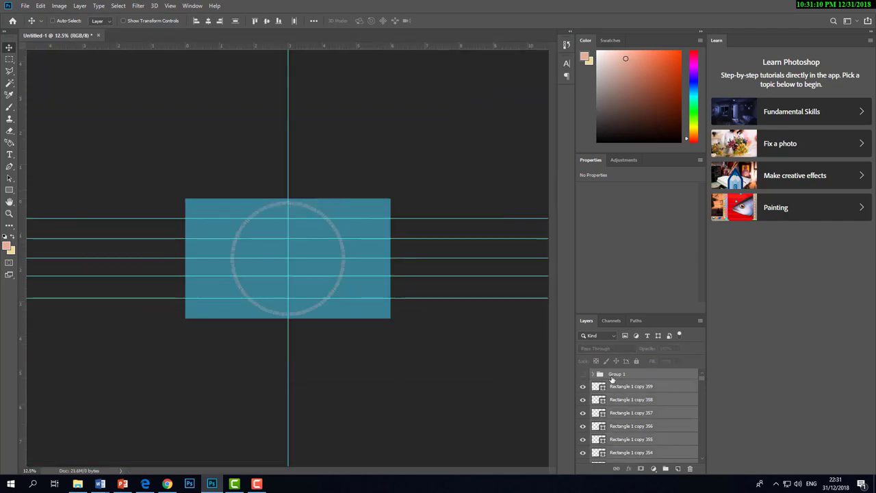
ctrl+click(620, 375)
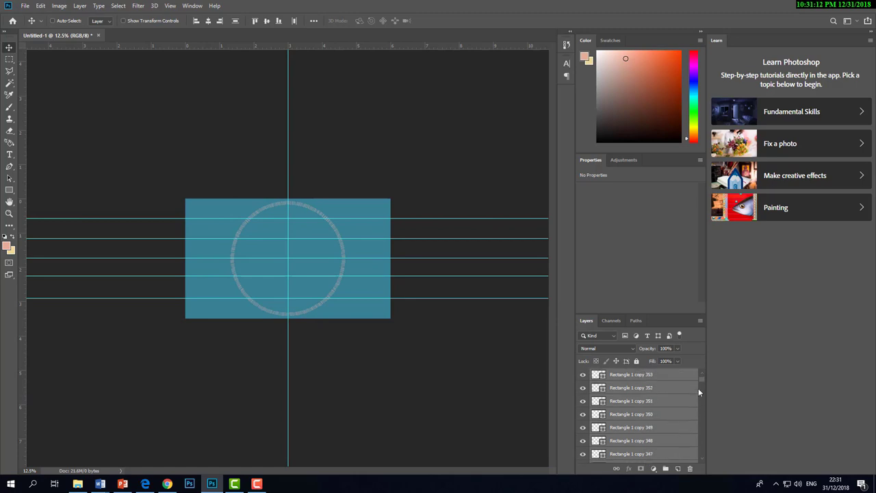
drag(701, 378, 702, 458)
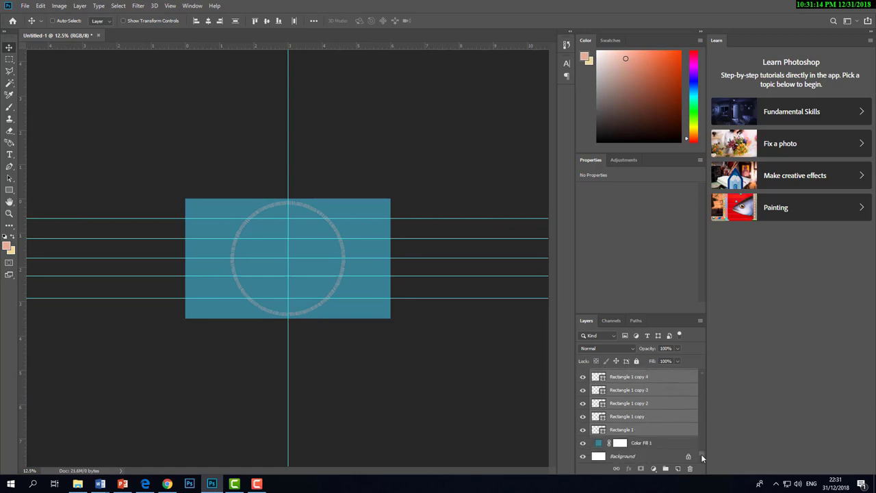
click(665, 469)
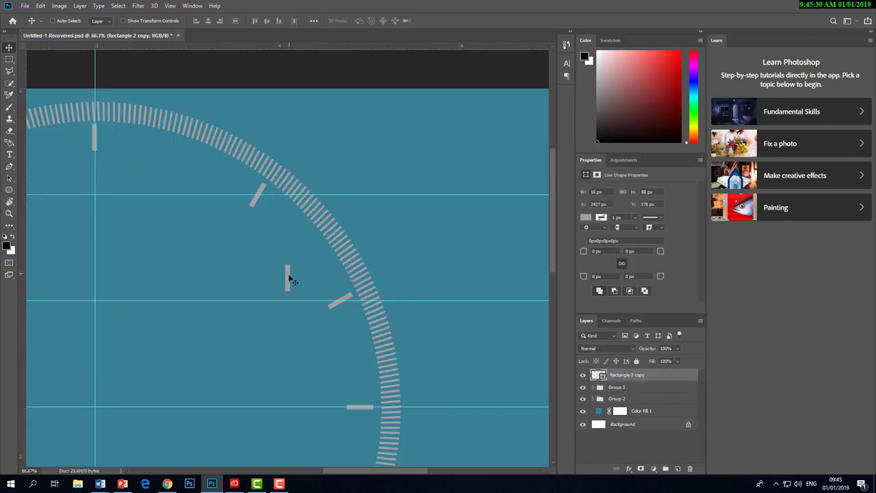
Step: Move the small bar over the top hour marker and shrink it to about half size
scroll(298, 267, up, 2)
mouse_move(290, 274)
mouse_down()
mouse_move(163, 144)
mouse_move(336, 307)
mouse_move(190, 227)
mouse_up()
scroll(333, 308, down, 3)
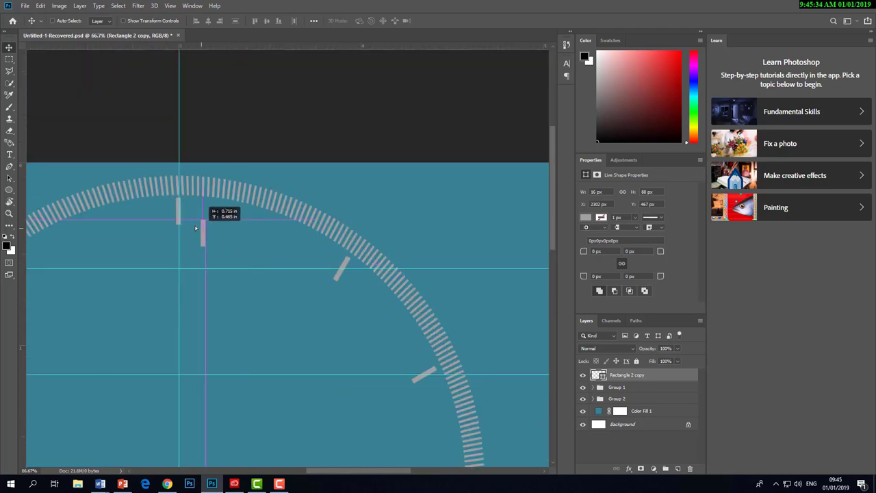
scroll(190, 227, up, 2)
drag(282, 296, 250, 252)
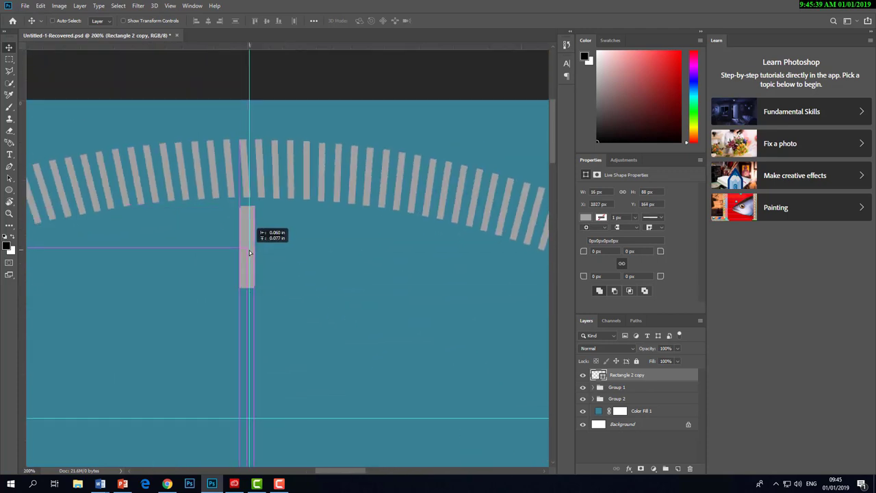
key(ctrl+t)
drag(258, 208, 252, 224)
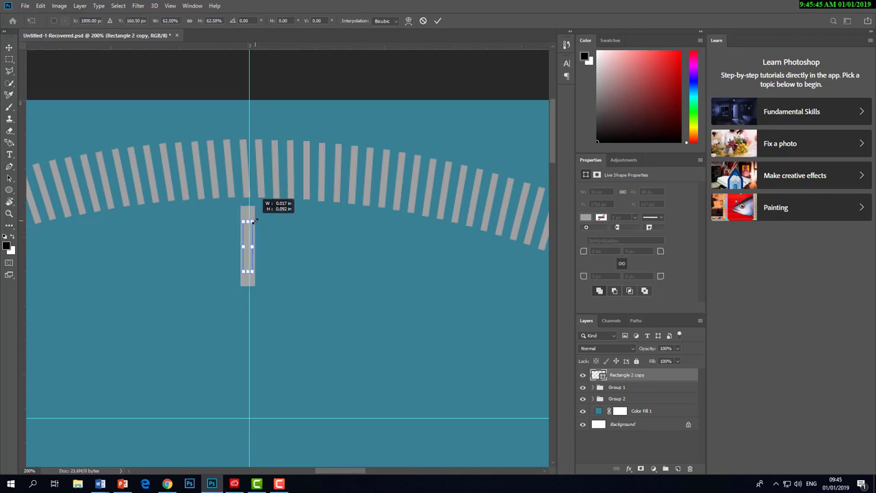
scroll(254, 258, up, 2)
key(Return)
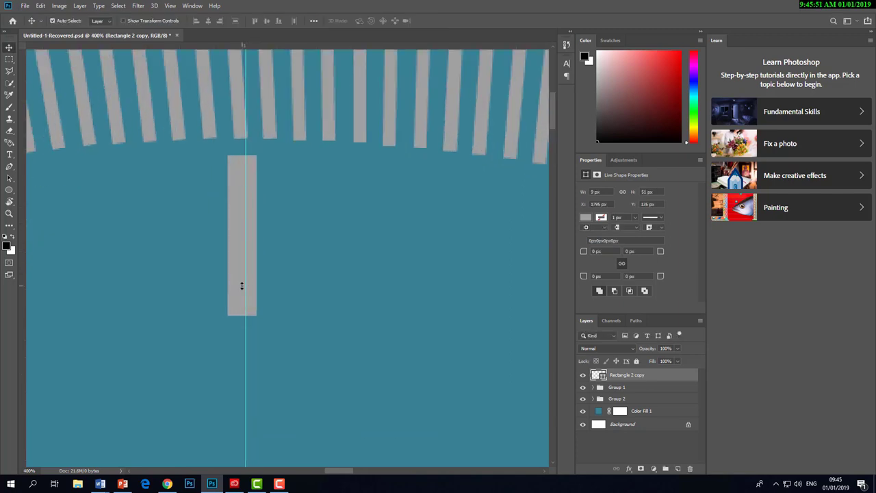
Step: Position the tick at X 1925.5, Y 164 and tilt it by 7°
key(ctrl+t)
drag(249, 190, 251, 190)
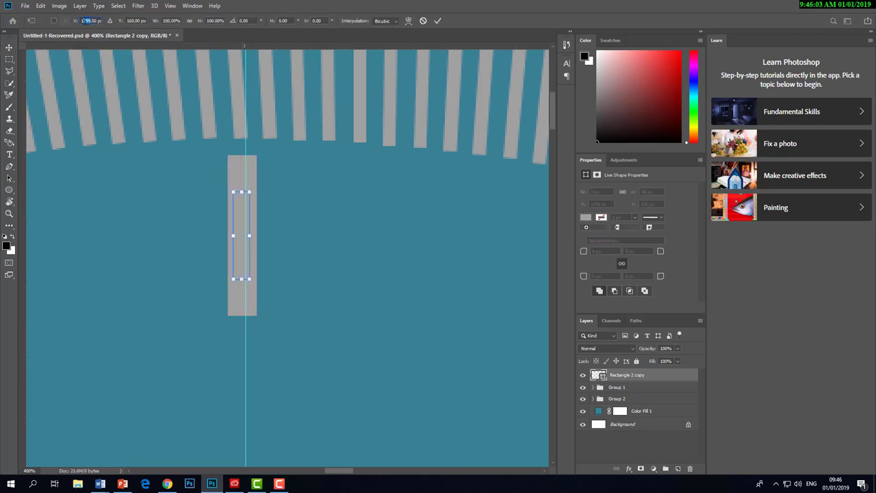
text(1925.5)
key(Return)
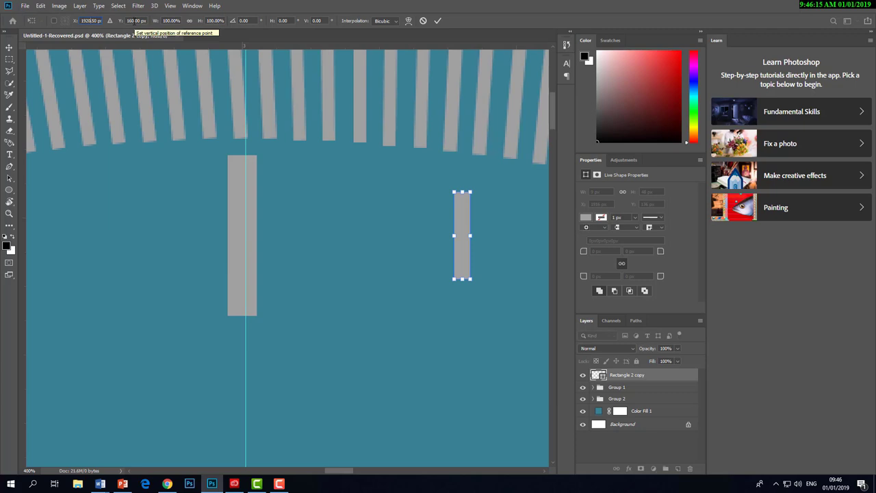
text(164)
key(Return)
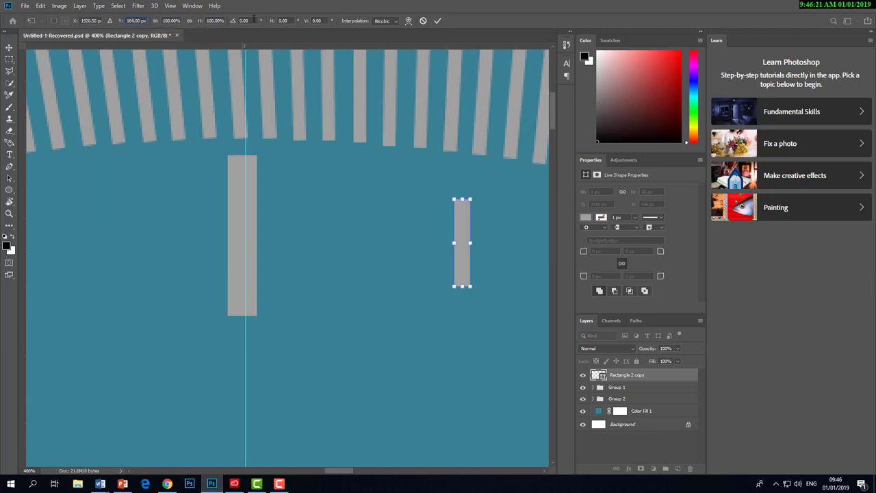
drag(237, 23, 280, 23)
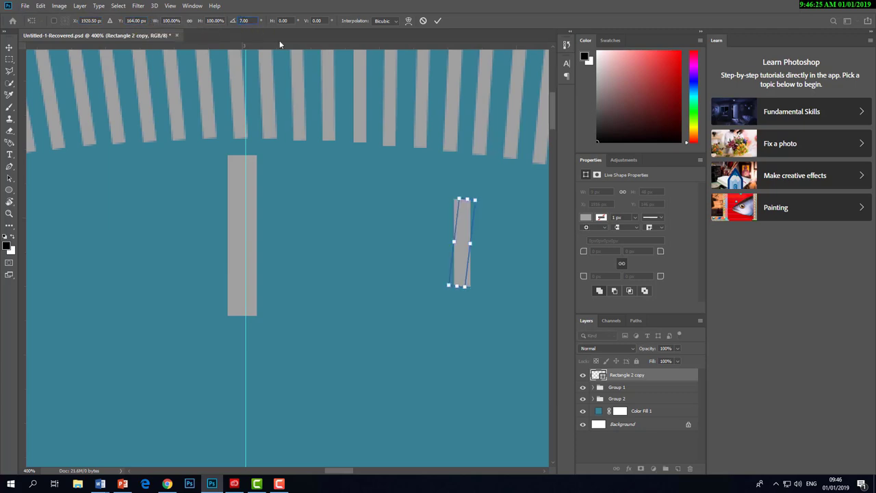
click(437, 21)
scroll(479, 224, down, 5)
scroll(479, 224, up, 2)
Step: Repeat the transform three times to make rotated tick copies along the left arc
key(ctrl+alt+shift+t)
key(ctrl+alt+shift+t)
key(ctrl+alt+shift+t)
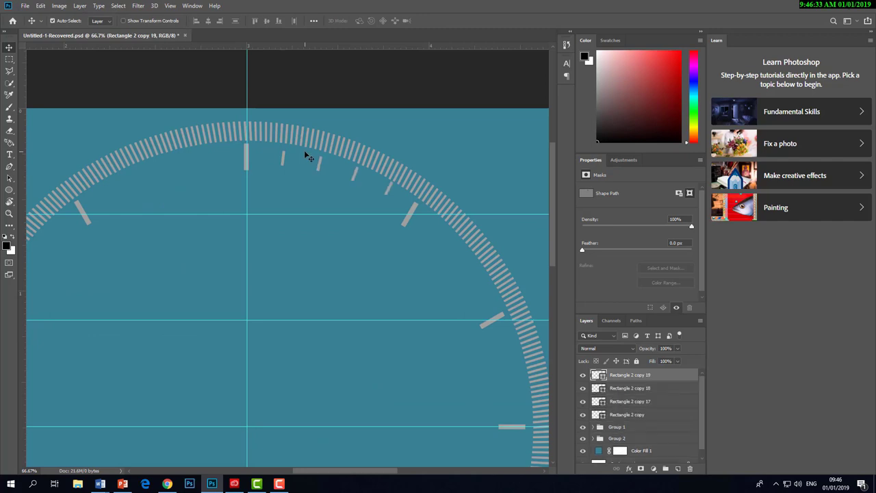
key(ctrl+alt+shift+t)
key(ctrl+alt+shift+t)
key(ctrl+alt+shift+t)
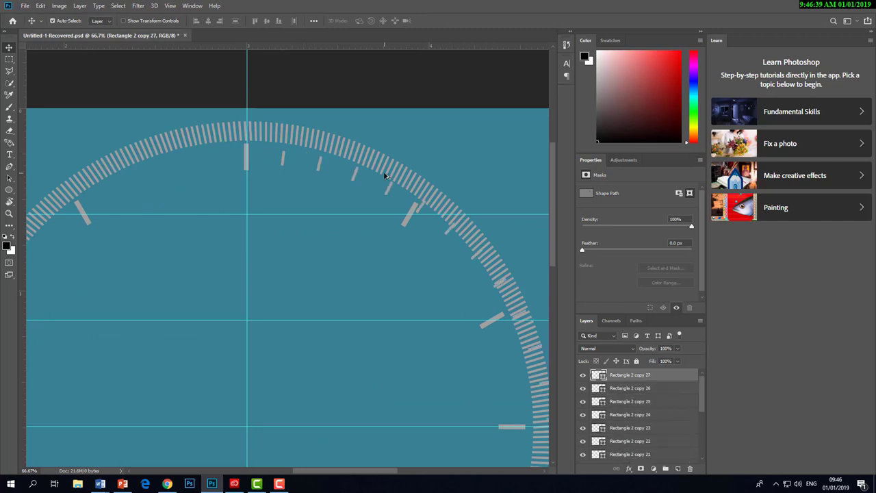
scroll(315, 182, down, 3)
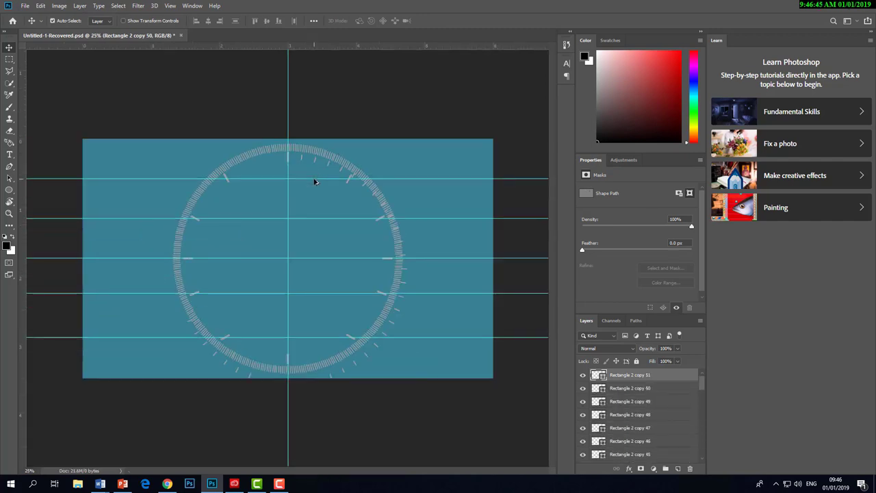
key(ctrl+alt+shift+t)
key(ctrl+alt+shift+t)
key(ctrl+alt+shift+t)
scroll(315, 181, up, 2)
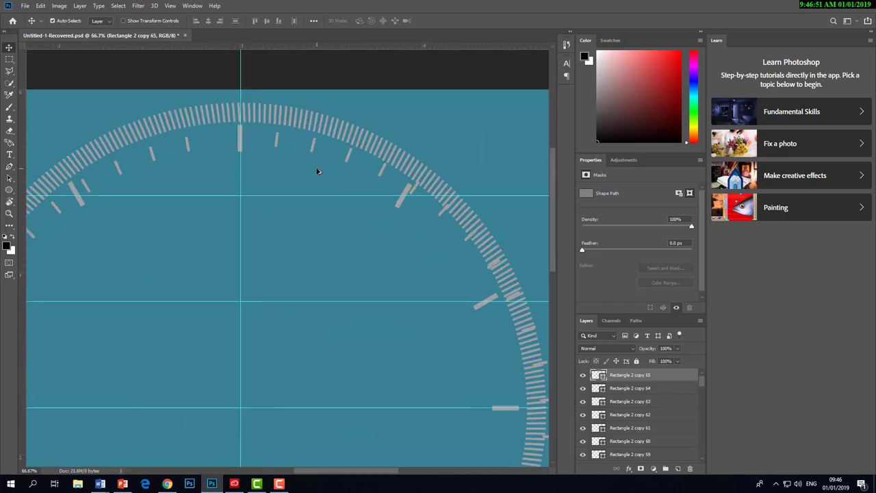
scroll(319, 170, up, 1)
Step: Select the first minor ticks and nudge them into place along the arc
ctrl+click(417, 78)
ctrl+click(312, 135)
drag(313, 135, 308, 137)
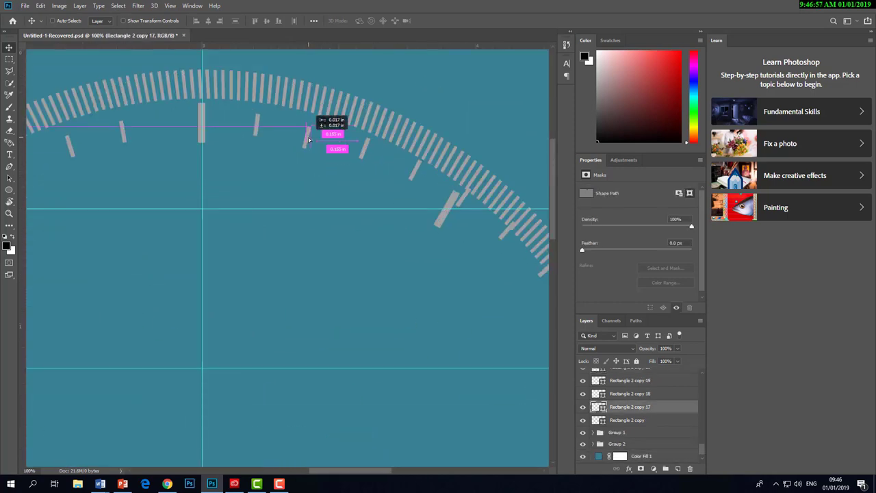
ctrl+click(366, 148)
drag(421, 173, 431, 157)
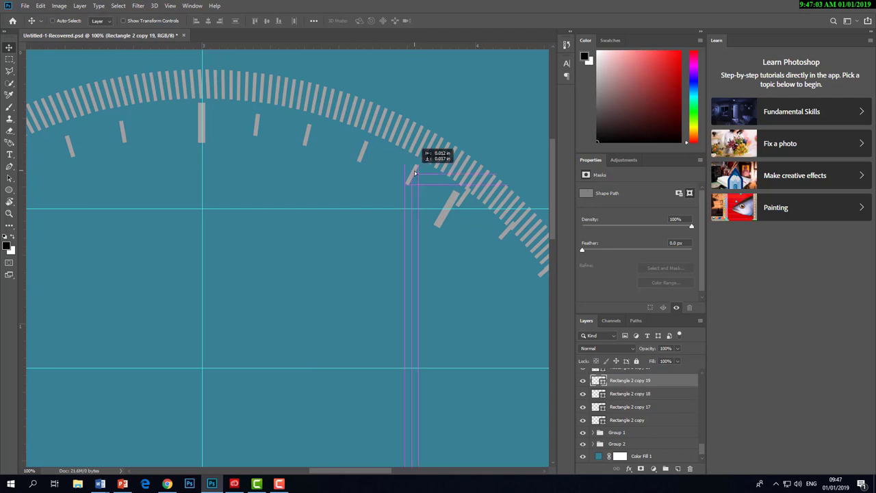
scroll(430, 192, down, 2)
scroll(430, 192, right, 3)
mouse_move(346, 131)
mouse_down()
mouse_move(347, 145)
mouse_move(325, 146)
mouse_up()
scroll(385, 166, down, 1)
scroll(385, 166, right, 2)
Step: Copy more ticks and place them further along the ring
ctrl+click(283, 82)
key(ctrl+minus)
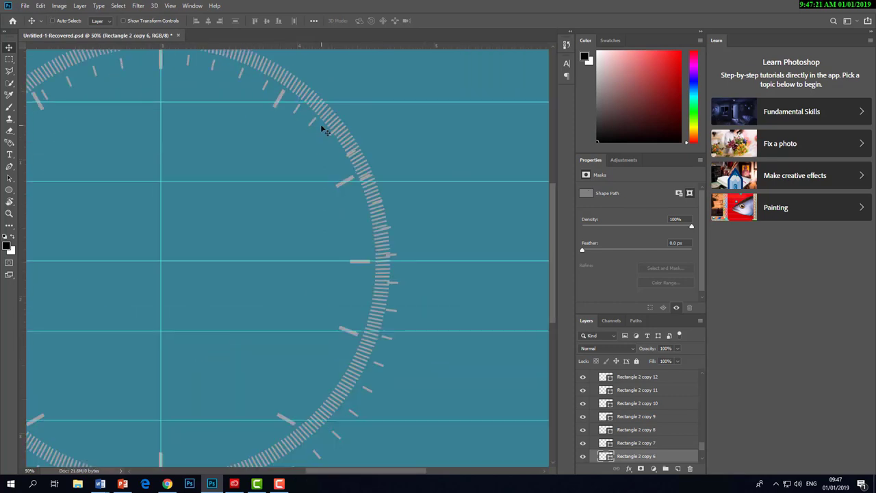
key(ctrl+plus)
mouse_move(323, 133)
mouse_down()
mouse_move(324, 144)
mouse_move(375, 178)
mouse_move(393, 202)
mouse_move(392, 228)
mouse_up()
key(ctrl+minus)
key(ctrl+minus)
key(ctrl+plus)
key(ctrl+plus)
key(ctrl+plus)
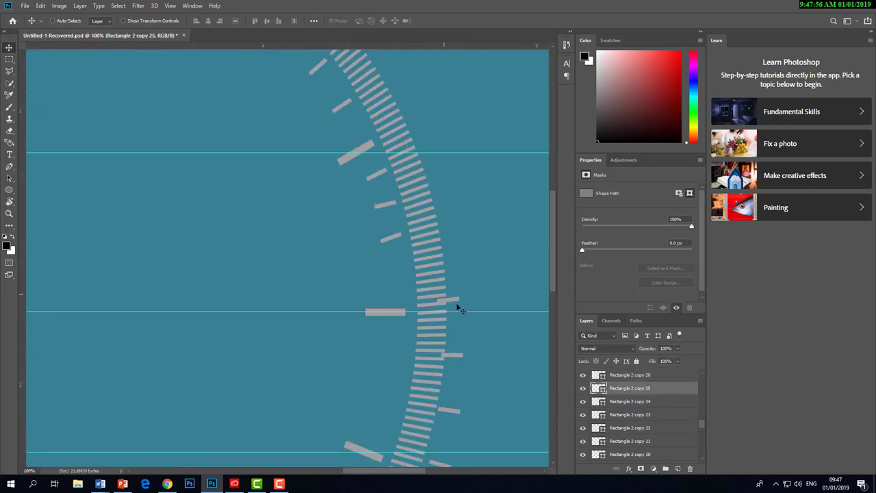
drag(459, 309, 404, 260)
scroll(397, 239, down, 3)
drag(380, 210, 400, 238)
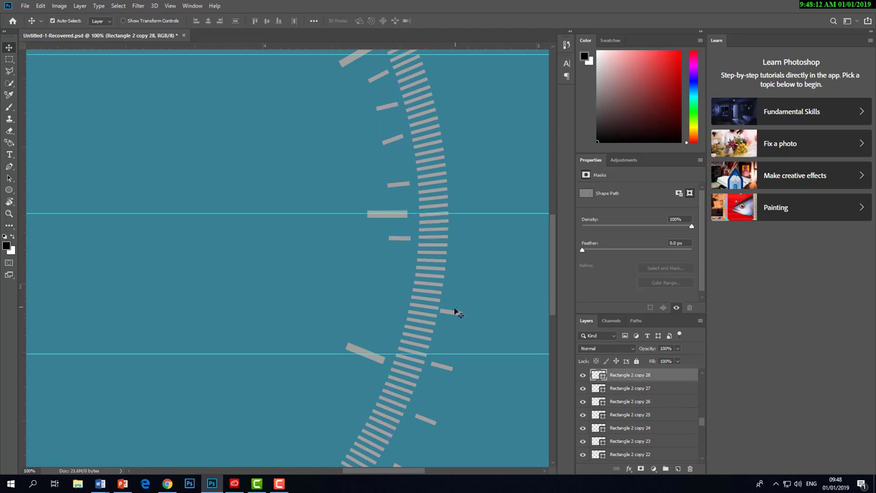
mouse_move(459, 313)
mouse_down()
mouse_move(430, 399)
mouse_move(404, 250)
mouse_move(384, 269)
mouse_move(344, 424)
mouse_move(324, 253)
mouse_move(382, 242)
mouse_move(326, 275)
mouse_move(436, 348)
mouse_move(401, 267)
mouse_move(337, 277)
mouse_up()
Step: Move two minor ticks beside the bottom hour marker on the lower arc
scroll(409, 313, down, 4)
scroll(344, 424, down, 3)
scroll(325, 254, down, 3)
scroll(326, 276, down, 3)
scroll(347, 359, up, 5)
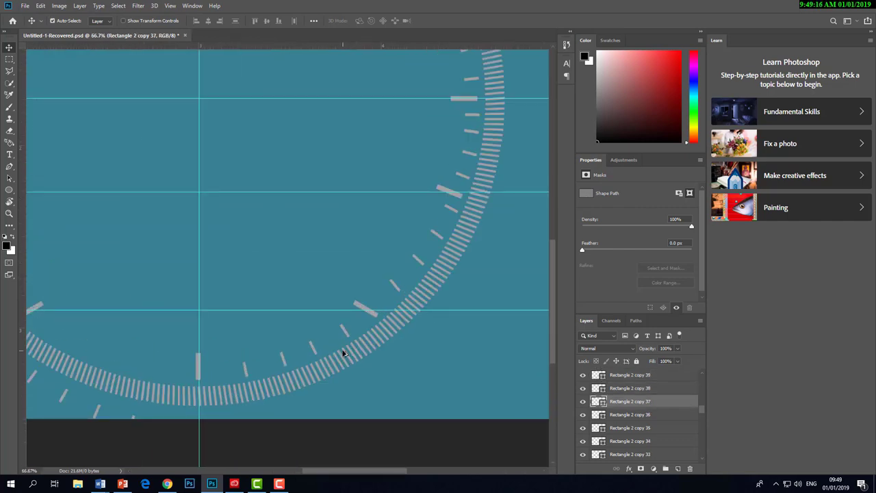
click(376, 293)
scroll(273, 356, down, 2)
drag(264, 325, 317, 257)
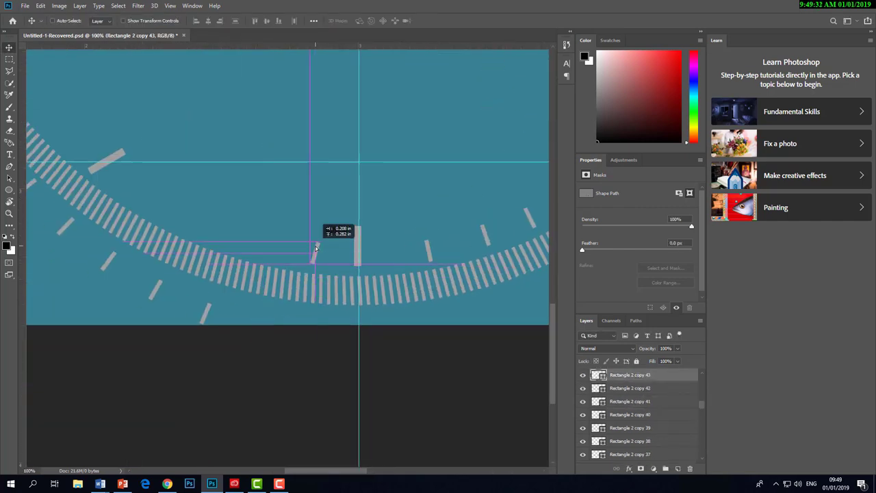
drag(207, 315, 255, 246)
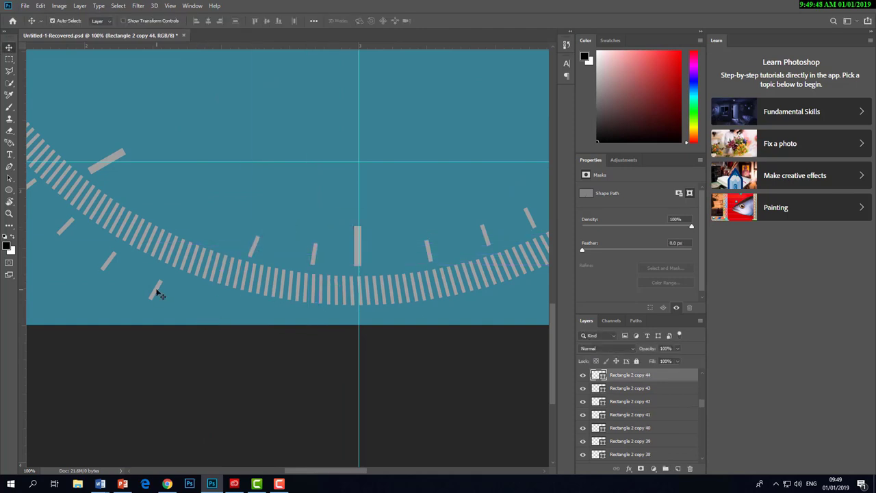
Step: Place several more tick copies around the lower part of the ring
drag(157, 290, 108, 260)
scroll(107, 260, up, 3)
drag(322, 388, 304, 286)
mouse_move(257, 325)
mouse_down()
mouse_move(274, 244)
mouse_move(192, 237)
mouse_up()
scroll(322, 361, up, 3)
mouse_move(322, 361)
mouse_down()
mouse_move(430, 398)
mouse_move(410, 401)
mouse_up()
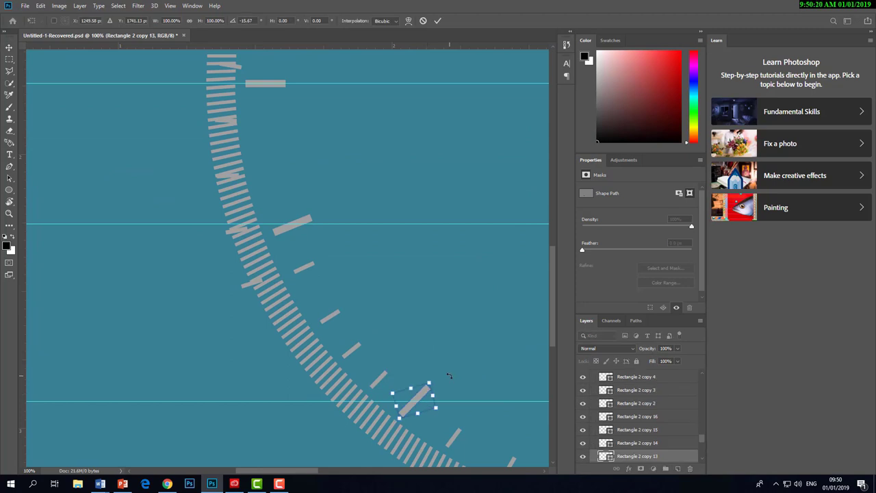
scroll(337, 354, up, 3)
mouse_move(336, 354)
mouse_down()
mouse_move(317, 303)
mouse_move(317, 250)
mouse_move(336, 231)
mouse_move(352, 239)
mouse_up()
scroll(352, 239, up, 3)
drag(358, 319, 350, 297)
Step: Rotate the new tick copies so they follow the curve of the ring
key(ctrl+alt+t)
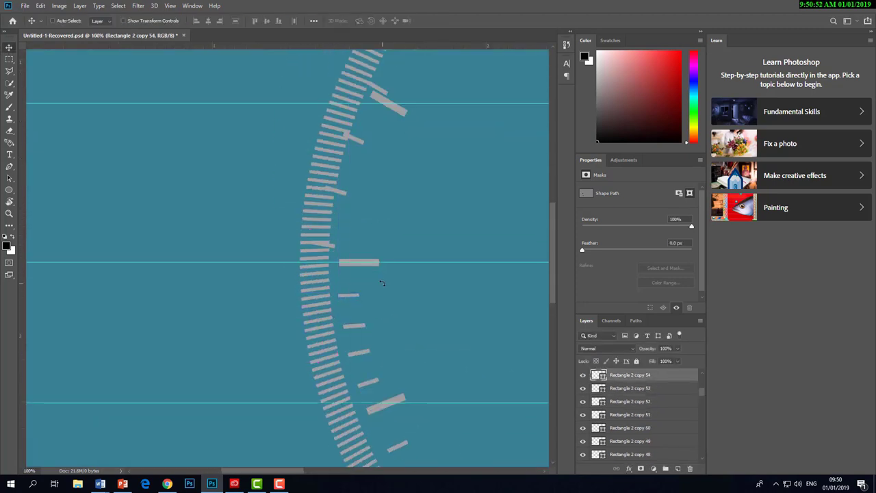
scroll(381, 285, up, 2)
mouse_move(254, 336)
mouse_down()
mouse_move(279, 283)
mouse_move(297, 274)
mouse_up()
key(Return)
scroll(297, 274, up, 3)
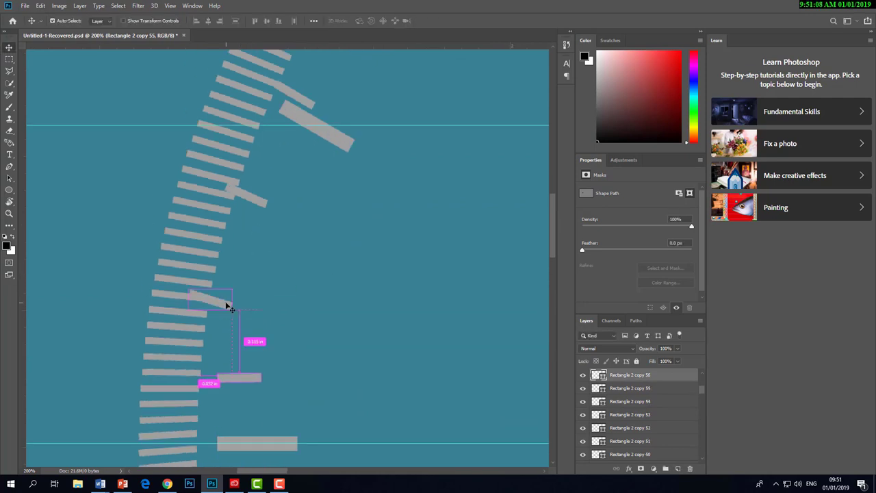
mouse_move(243, 378)
mouse_down()
mouse_move(270, 244)
mouse_move(306, 225)
mouse_up()
key(ctrl+alt+t)
key(Return)
scroll(307, 225, up, 3)
drag(274, 253, 264, 266)
Step: Make further transformed tick copies and line them up with their neighbours
key(ctrl+alt+t)
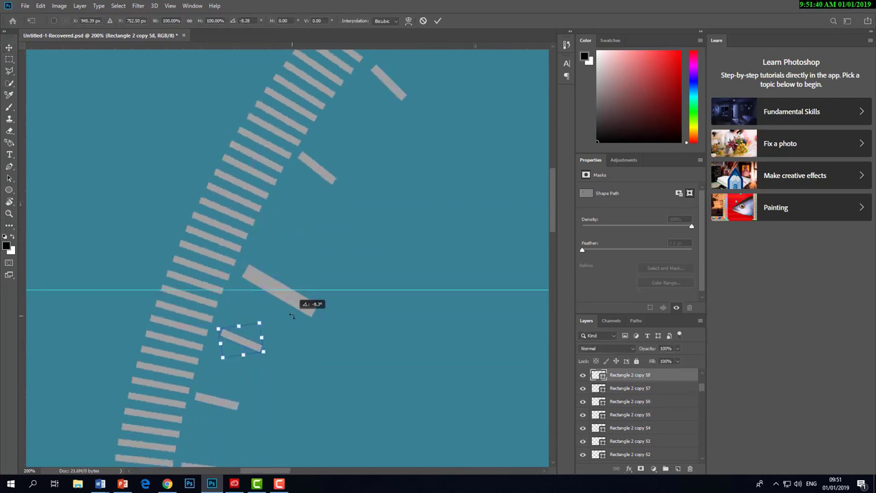
scroll(385, 297, down, 3)
scroll(84, 196, up, 3)
mouse_move(147, 294)
mouse_down()
mouse_move(158, 309)
mouse_move(225, 196)
mouse_up()
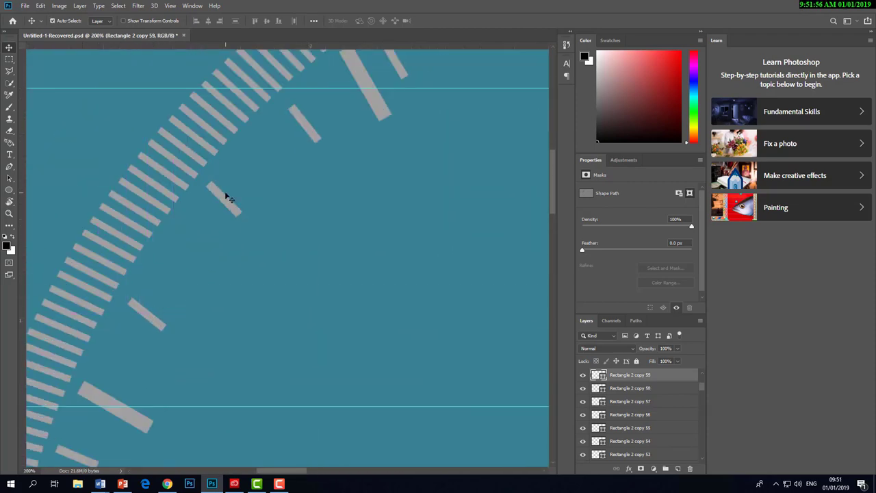
key(ctrl+alt+t)
scroll(217, 274, up, 3)
key(ctrl+alt+t)
drag(217, 274, 172, 273)
scroll(311, 193, down, 3)
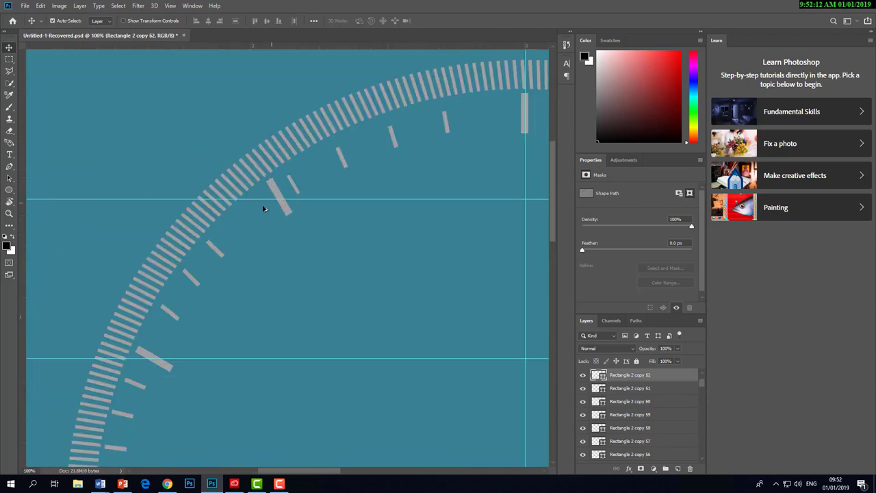
Step: Add a final tick beside the top hour marker and commit its transform
scroll(264, 205, up, 2)
mouse_move(264, 205)
mouse_down()
mouse_move(304, 183)
mouse_move(326, 209)
mouse_up()
key(ctrl+alt+t)
key(Return)
scroll(416, 150, down, 3)
scroll(415, 151, up, 3)
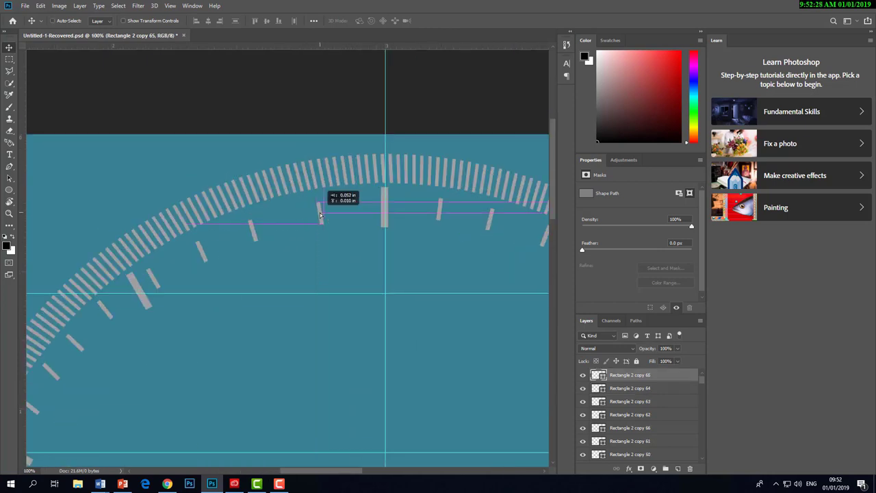
Step: Shift the misaligned upper-left ticks up and right into line, then zoom out to the whole dial
ctrl+click(263, 235)
ctrl+click(251, 230)
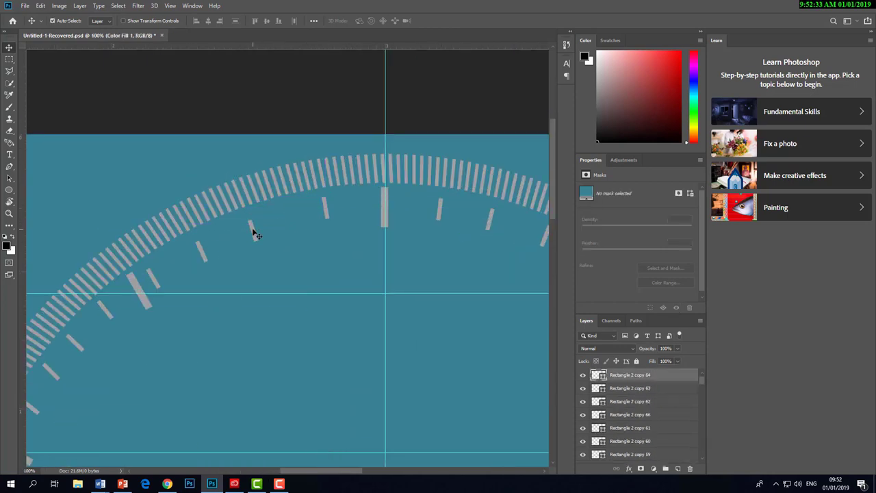
mouse_move(252, 230)
mouse_down()
mouse_move(278, 219)
mouse_move(202, 255)
mouse_move(228, 240)
mouse_up()
ctrl+click(199, 252)
ctrl+click(154, 282)
drag(155, 282, 181, 262)
ctrl+click(225, 237)
key(ctrl+minus)
key(ctrl+minus)
key(ctrl+minus)
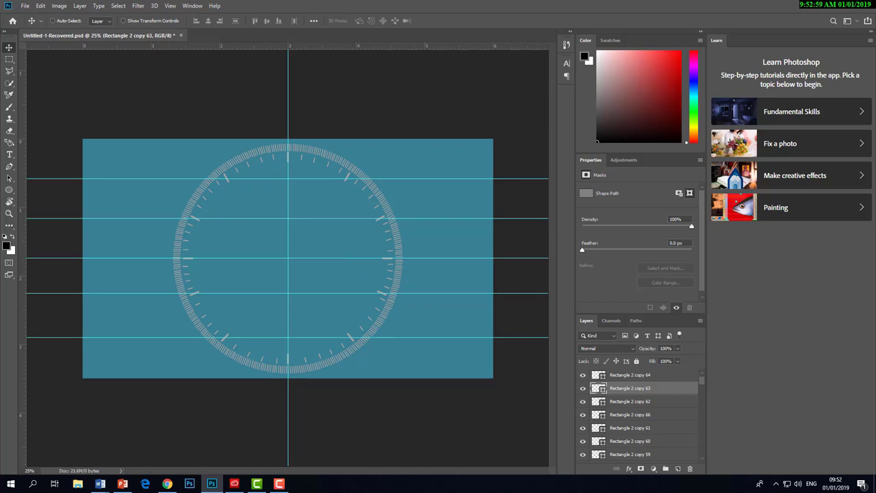
click(279, 483)
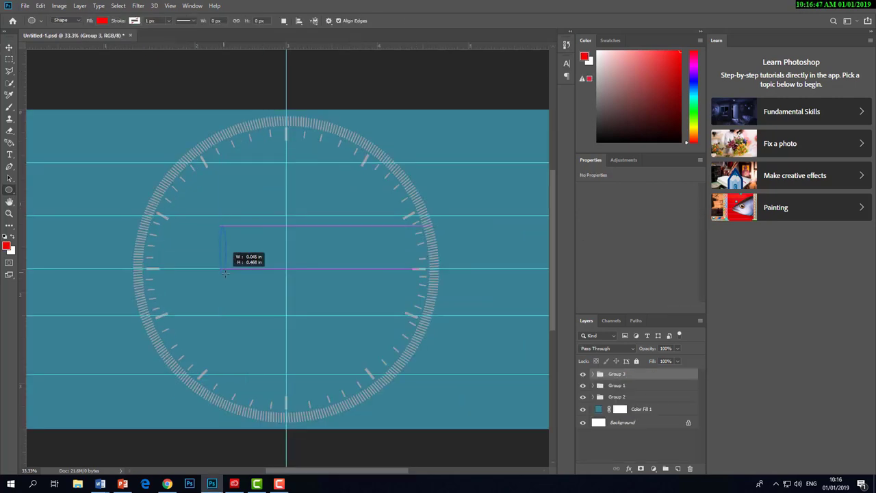
Step: Undo the stray red ellipse and draw a tall rounded rectangle right of the dial
key(ctrl+z)
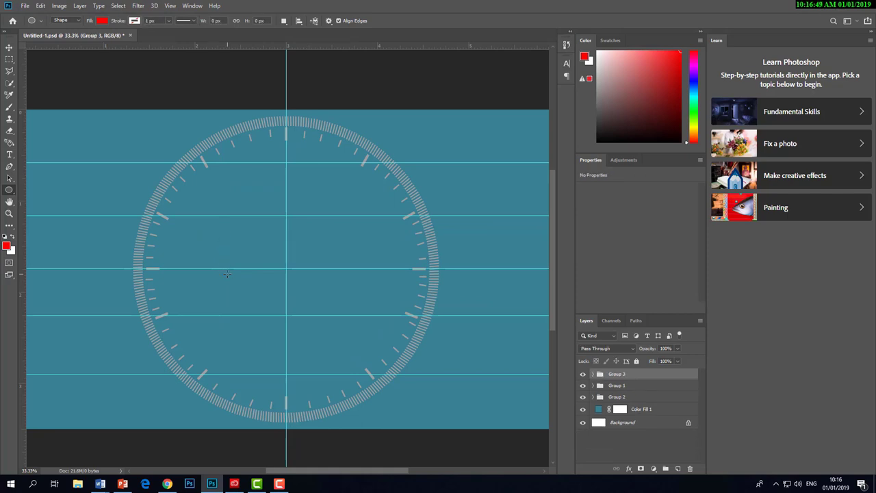
right_click(11, 194)
click(47, 196)
drag(475, 179, 480, 251)
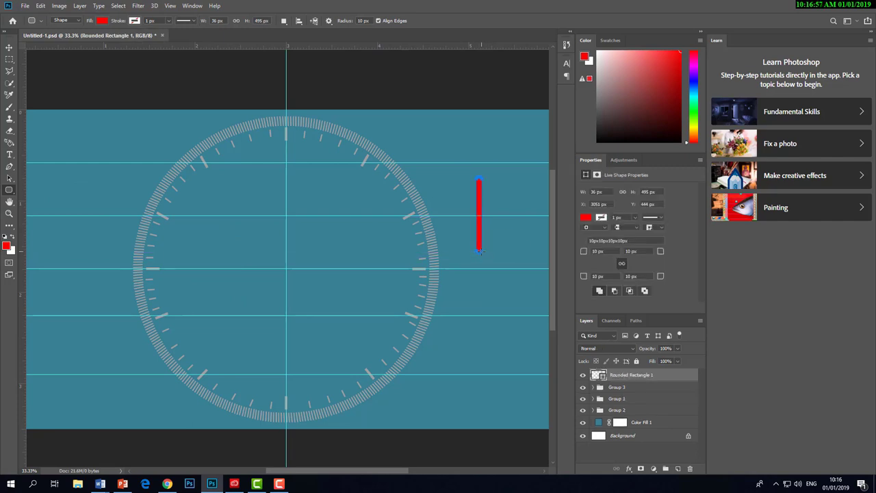
Step: Fill the bar white, widen it to 43 × 495 px, and Alt-drag a copy below it
click(585, 218)
click(611, 265)
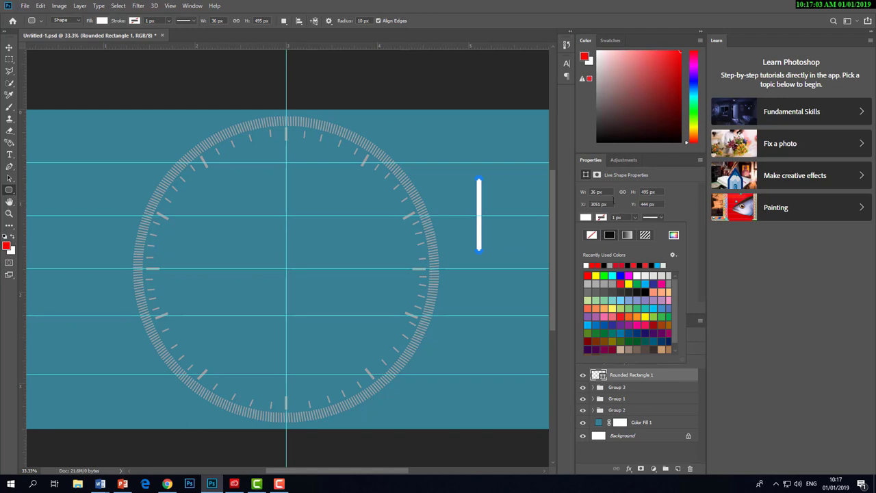
click(666, 186)
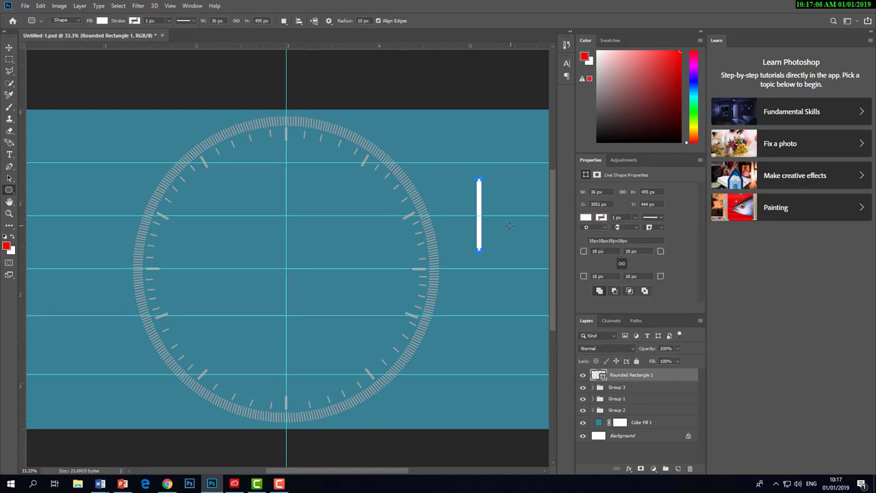
drag(585, 196, 588, 196)
click(9, 47)
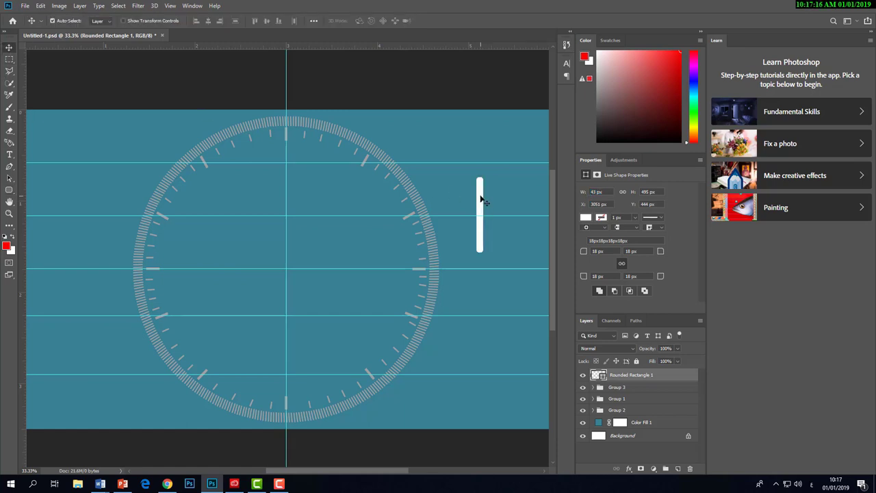
mouse_move(479, 195)
mouse_down()
mouse_move(479, 241)
mouse_move(484, 224)
mouse_up()
Step: Fill the copied bar with grey and move its layer beneath the white bar
key(ctrl+t)
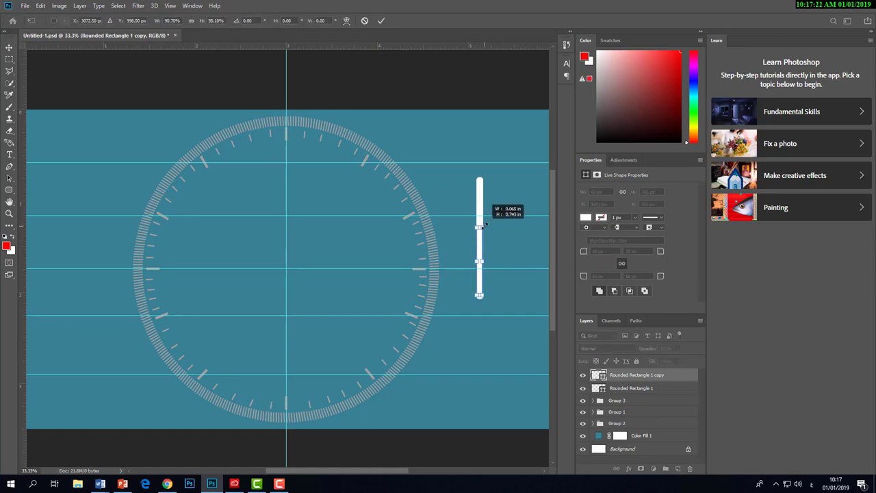
key(Return)
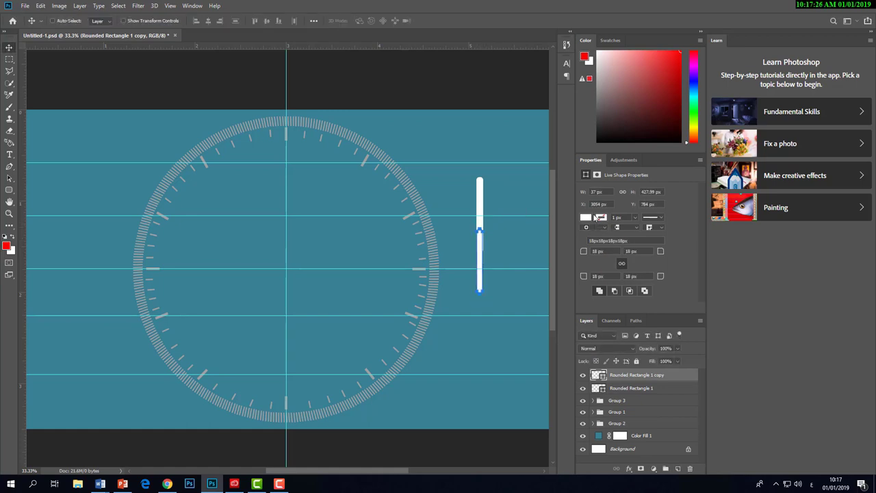
click(586, 218)
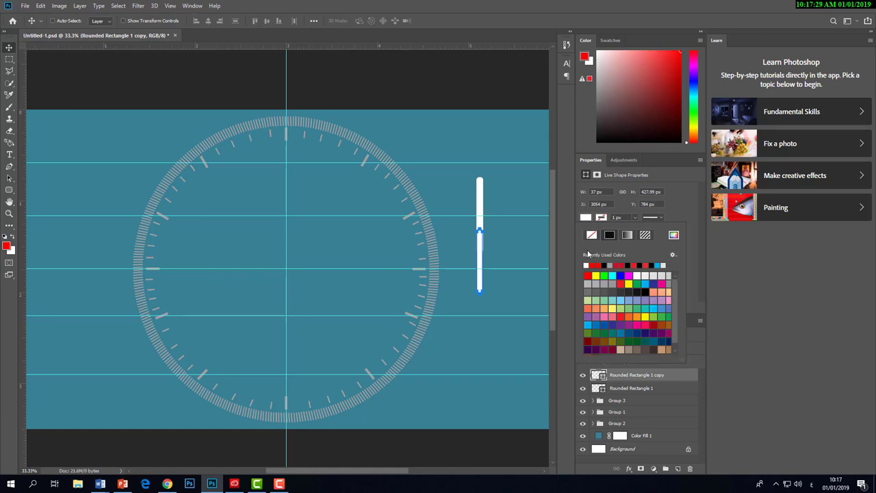
click(614, 264)
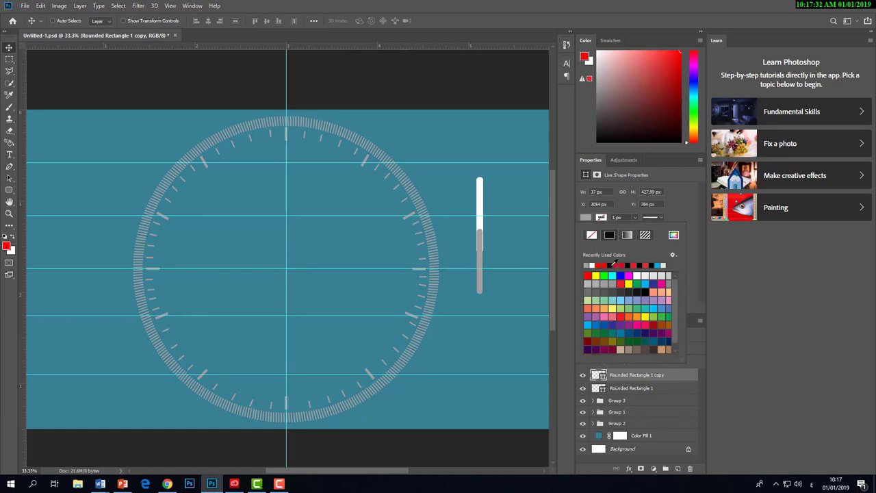
click(656, 376)
drag(656, 376, 647, 398)
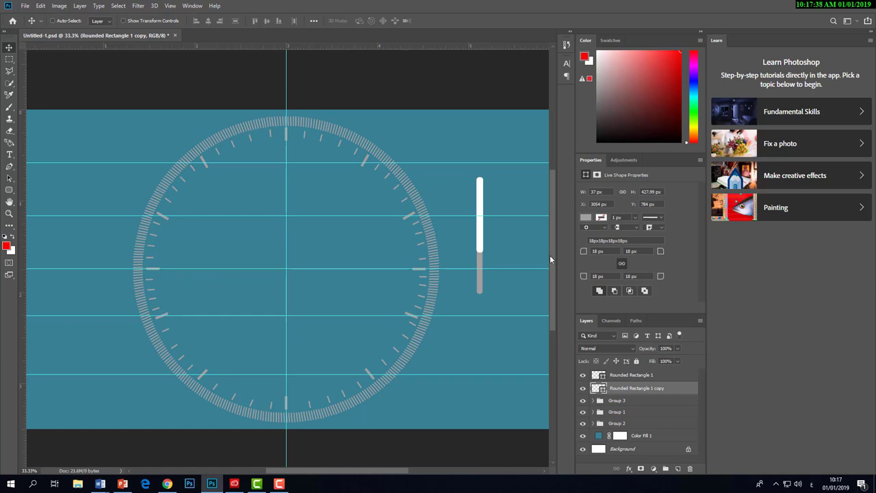
Step: Select both bars and center them on the dial's vertical guide
ctrl+shift+click(482, 236)
drag(451, 230, 290, 216)
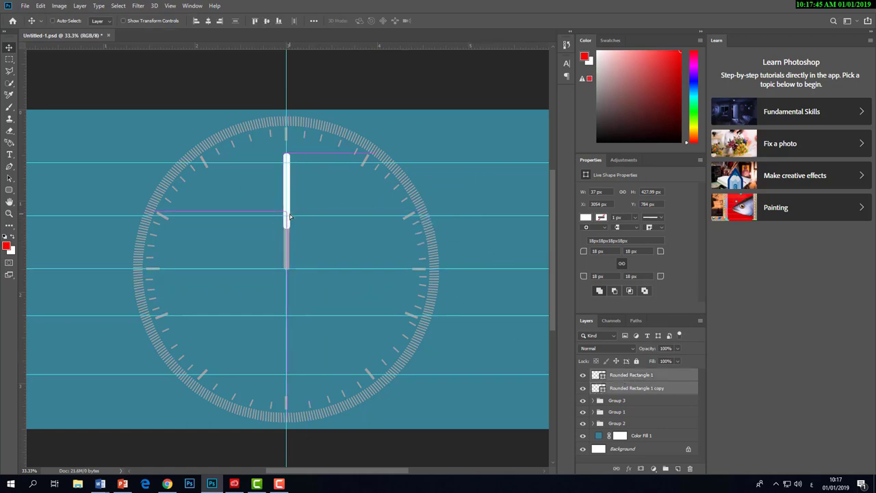
click(601, 377)
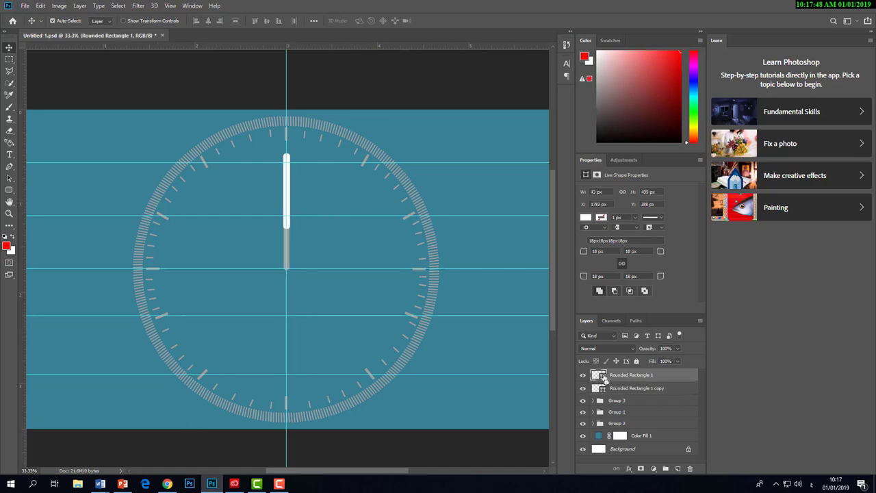
click(637, 388)
key(ctrl+t)
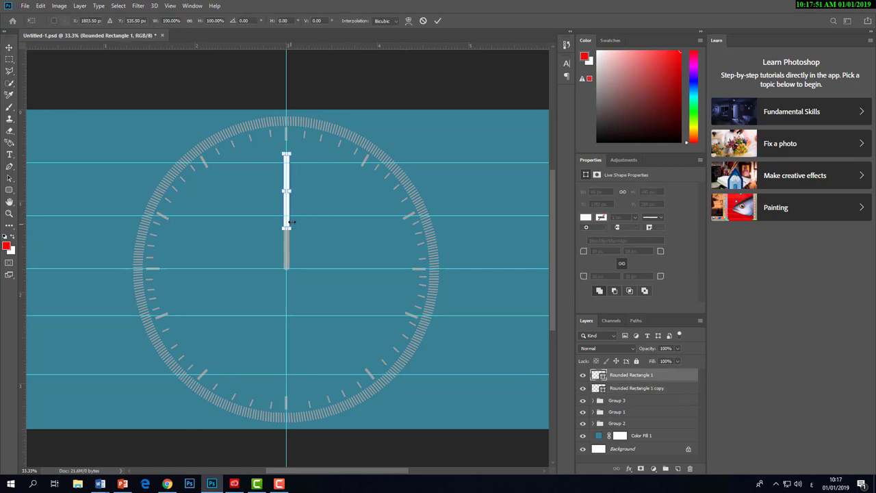
scroll(279, 221, up, 2)
scroll(278, 221, up, 1)
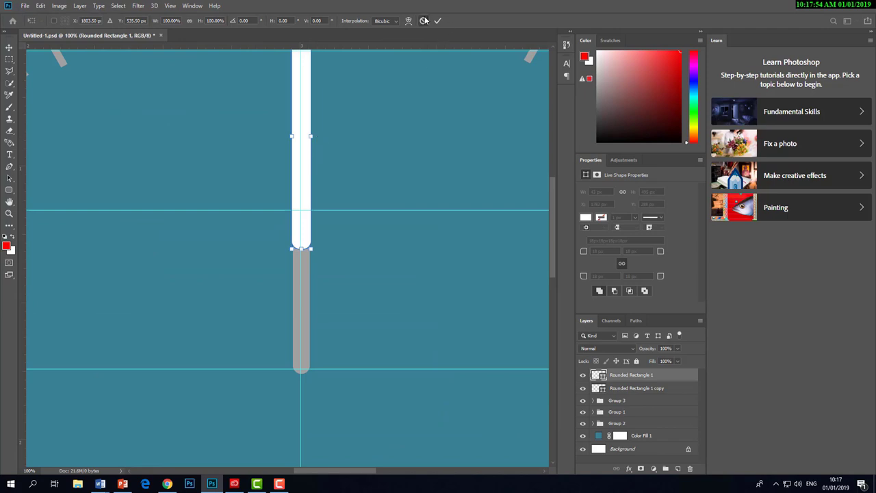
click(423, 21)
Step: Narrow the white and grey bars slightly together
shift+click(629, 388)
key(ctrl+t)
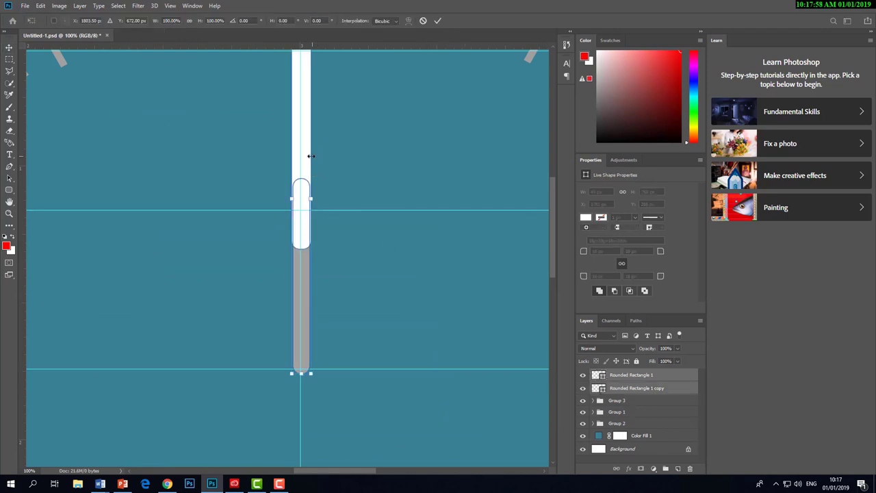
scroll(310, 156, down, 2)
scroll(306, 178, up, 1)
scroll(305, 192, up, 1)
drag(310, 199, 314, 198)
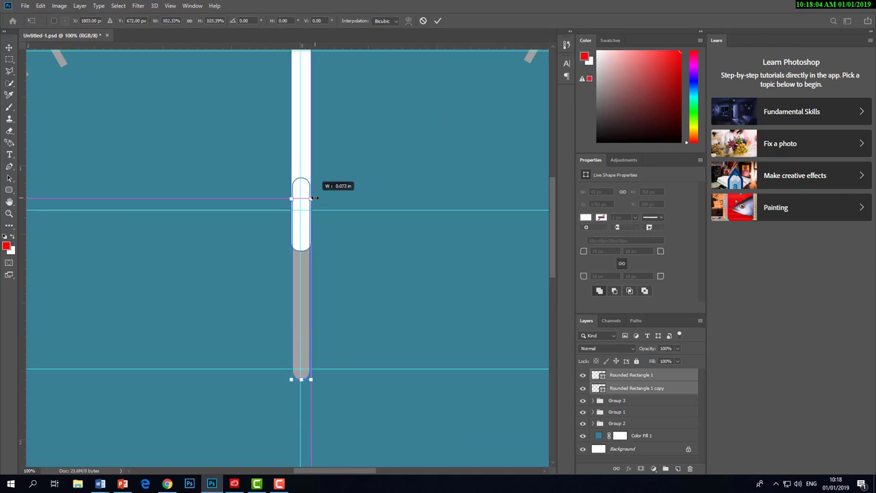
drag(314, 198, 309, 198)
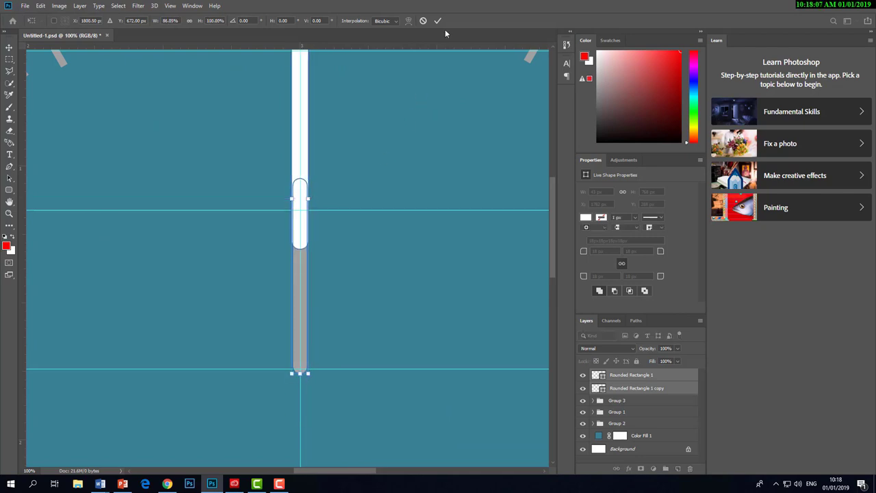
key(Return)
Step: Shorten the white bar from its top end
scroll(416, 62, down, 3)
scroll(372, 97, up, 3)
scroll(358, 128, down, 3)
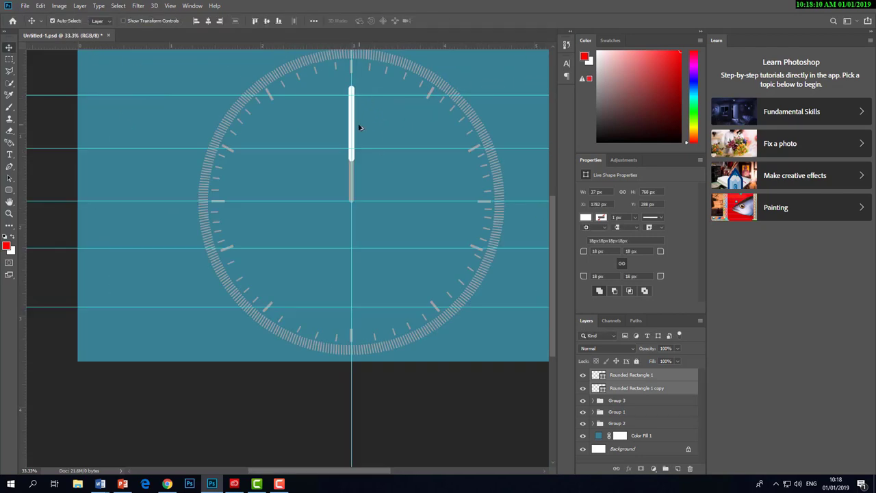
scroll(359, 127, up, 2)
key(ctrl+t)
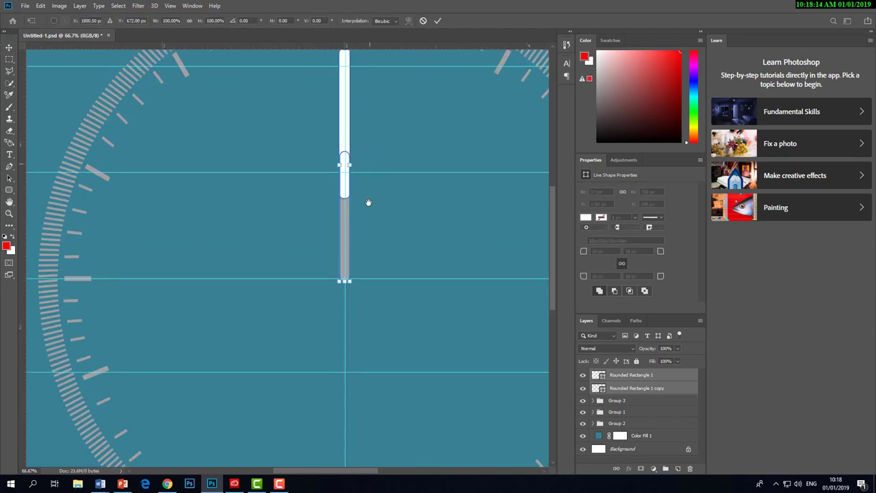
scroll(367, 199, up, 2)
click(423, 21)
click(650, 375)
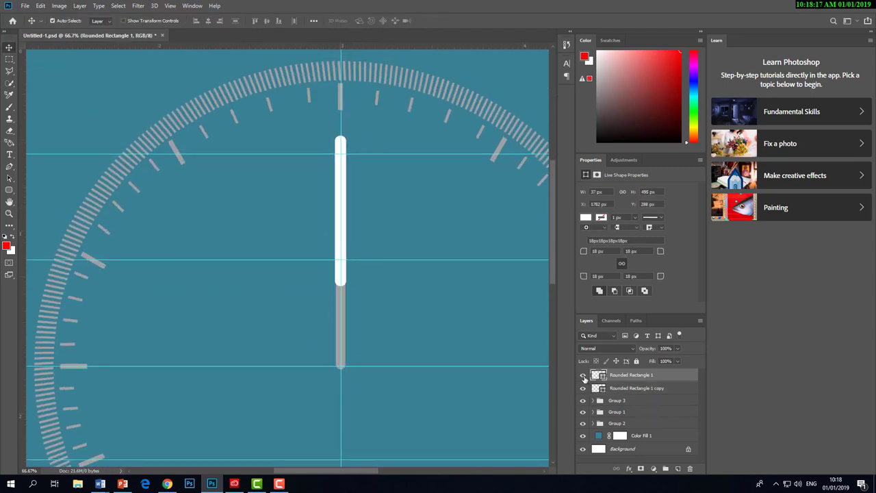
key(ctrl+t)
drag(341, 136, 341, 147)
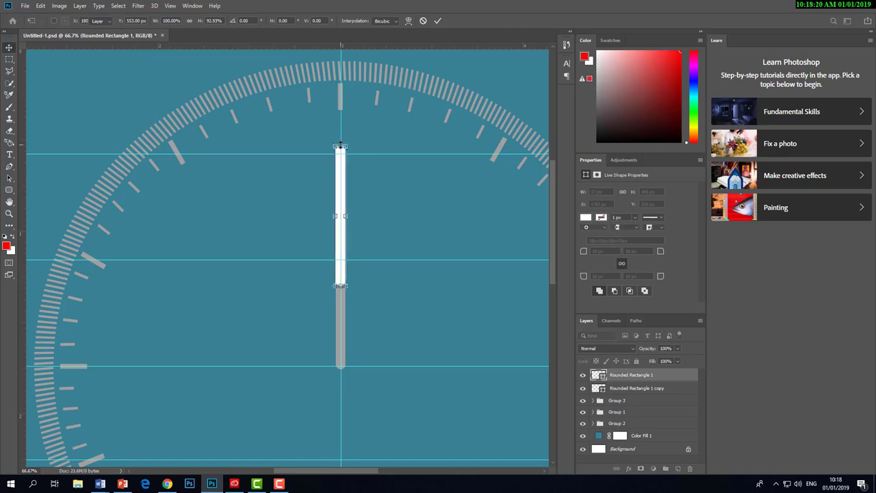
key(Return)
Step: Stretch the grey bar further downward to lengthen it
click(636, 388)
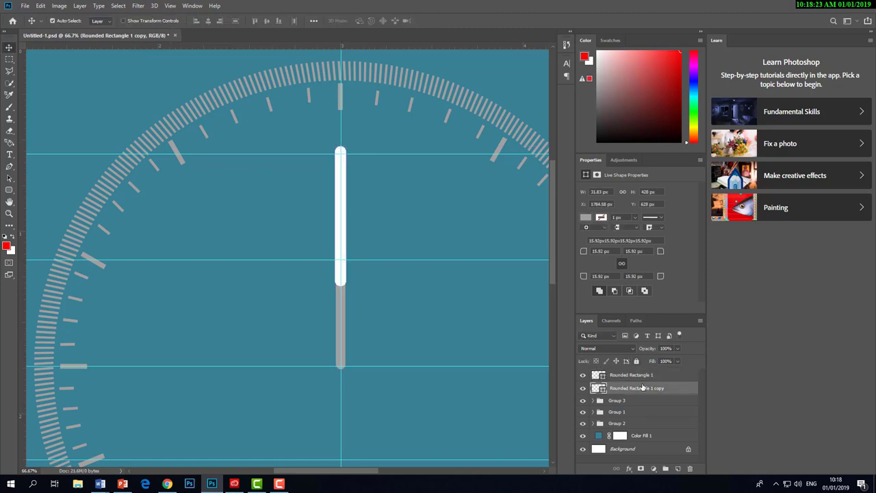
key(ctrl+t)
drag(341, 369, 340, 388)
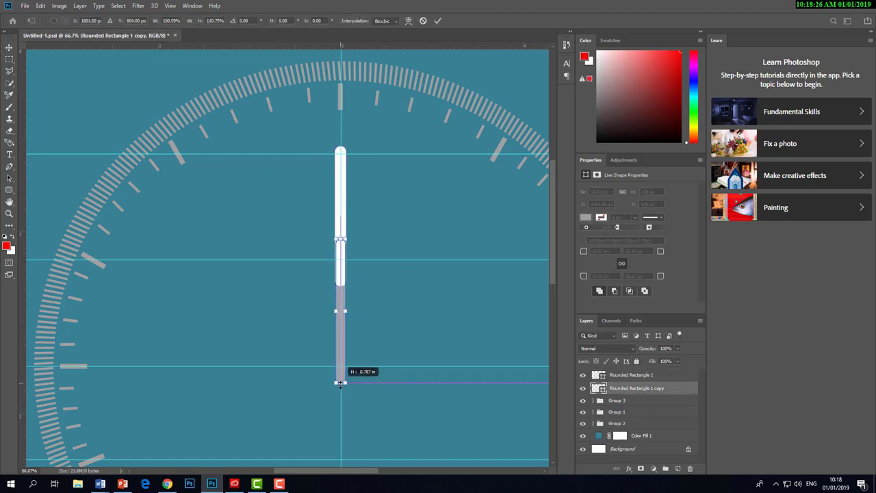
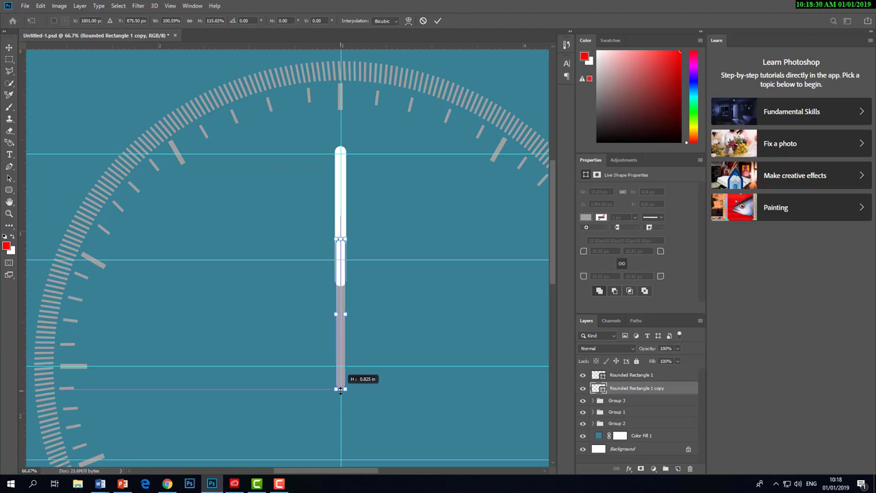
Step: Adjust the grey bar's length and shorten both hand bars slightly from the top
drag(341, 389, 341, 389)
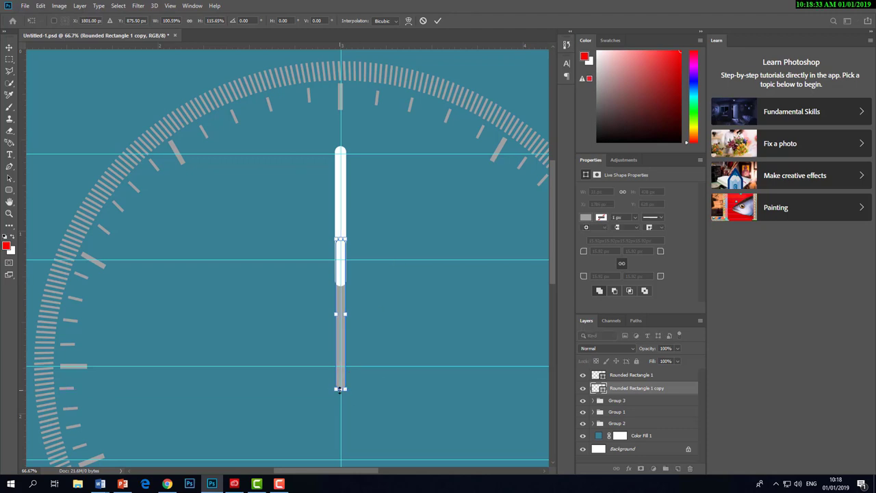
key(Return)
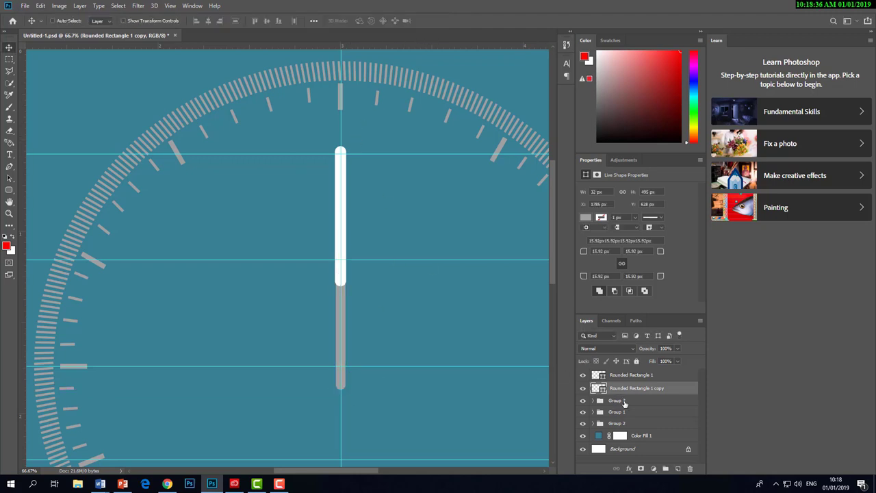
shift+click(637, 375)
key(ctrl+t)
drag(340, 146, 340, 152)
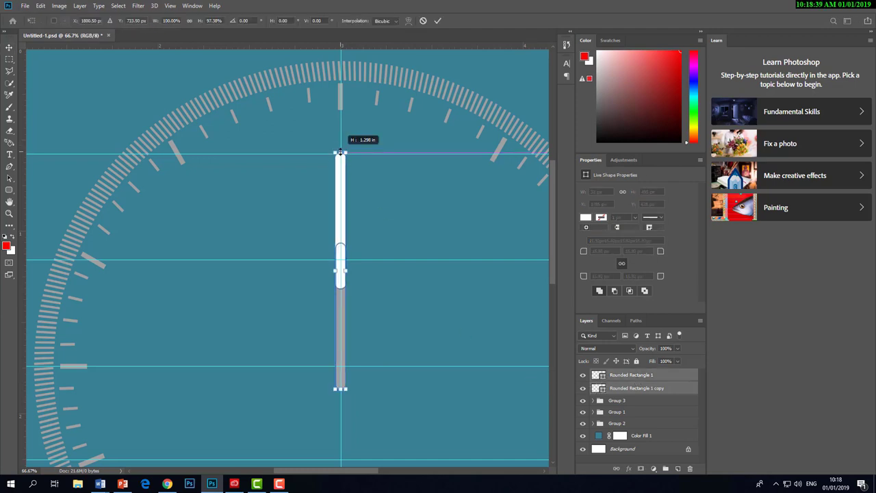
key(Return)
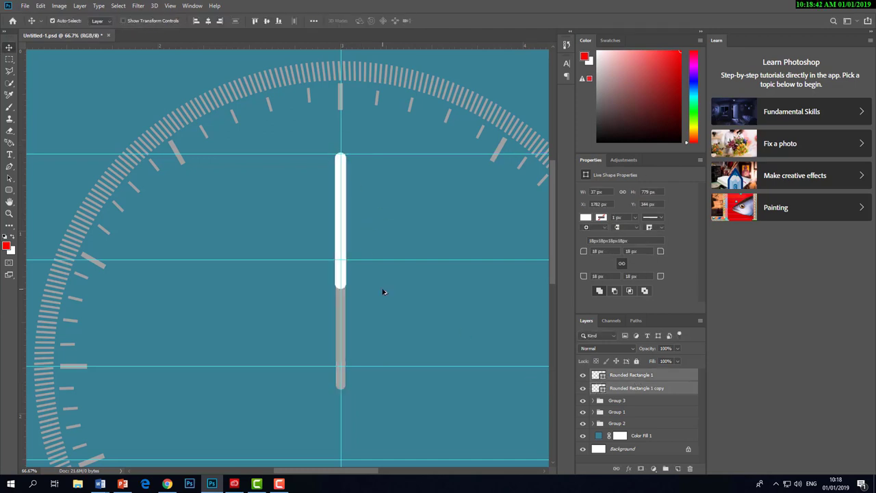
Step: Duplicate both hand bars, cancel a trial 15° rotation, and nudge the copies down
key(ctrl+j)
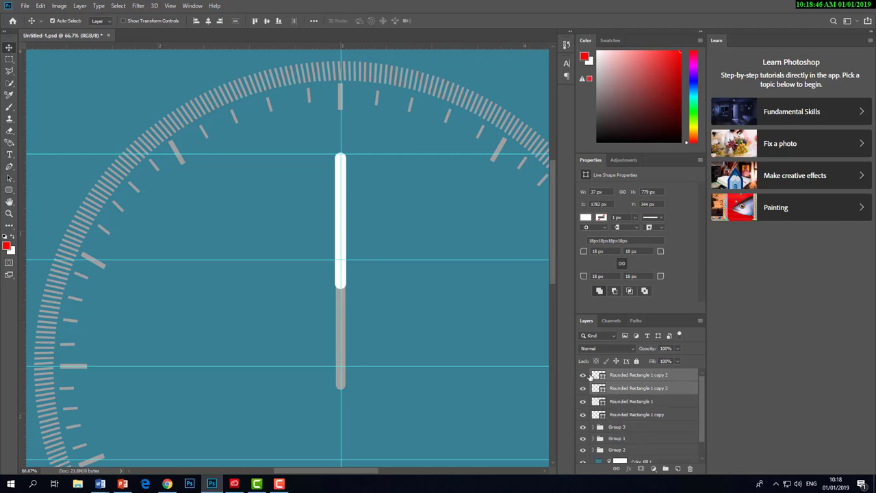
key(ctrl+t)
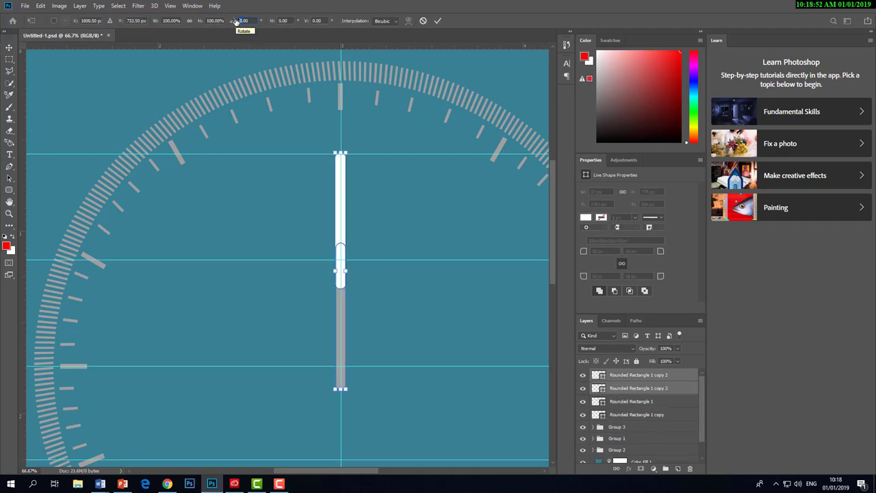
text(15)
key(Return)
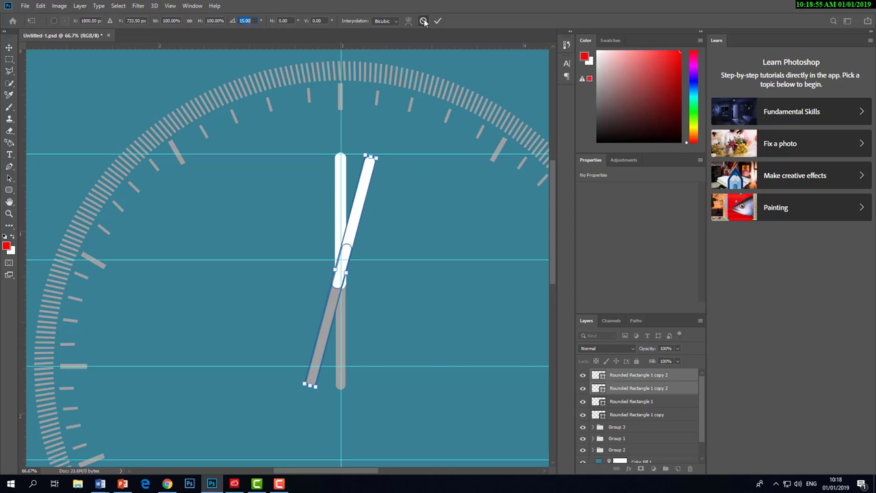
click(423, 20)
key(ctrl+t)
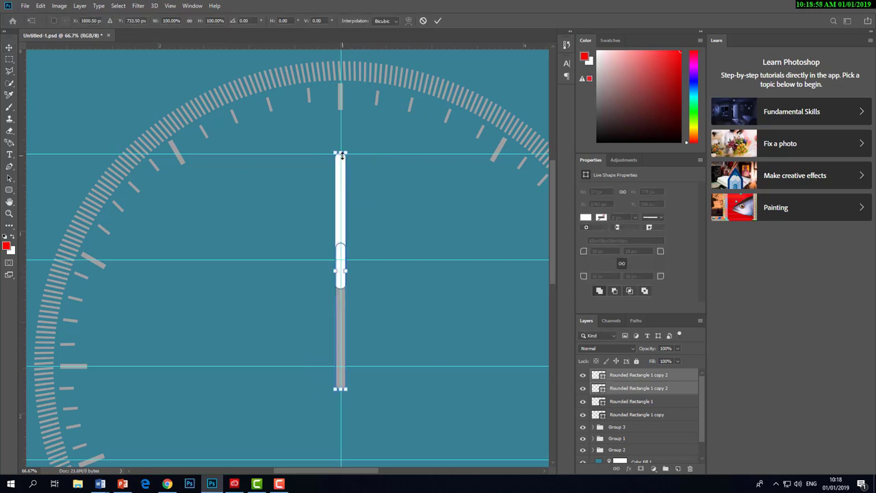
scroll(340, 288, up, 4)
scroll(344, 267, down, 3)
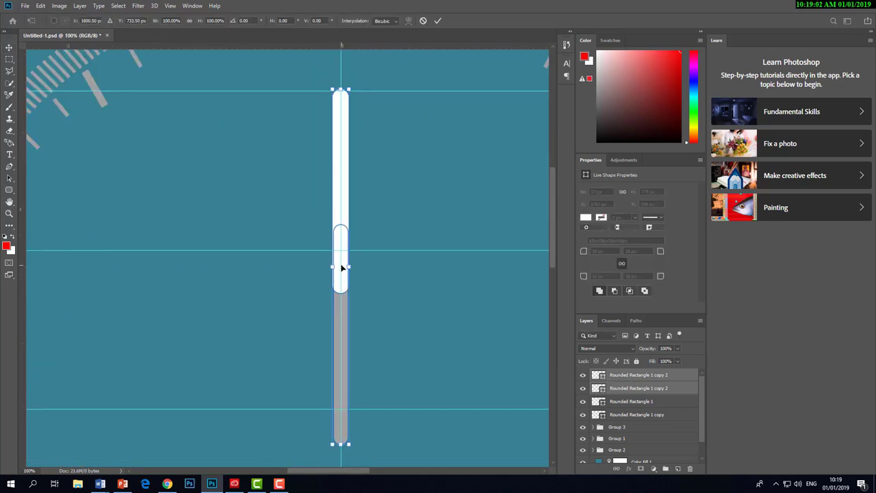
mouse_move(342, 267)
mouse_down()
mouse_move(342, 306)
mouse_move(355, 282)
mouse_up()
scroll(353, 277, down, 3)
scroll(356, 288, up, 2)
key(Return)
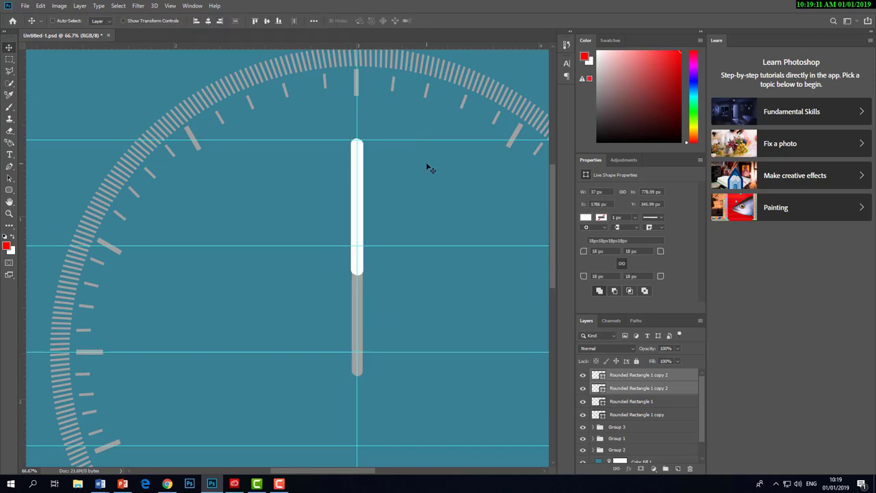
Step: Rotate the copied bars to horizontal at the clock centre and lengthen them rightward
key(ctrl+t)
drag(404, 169, 420, 186)
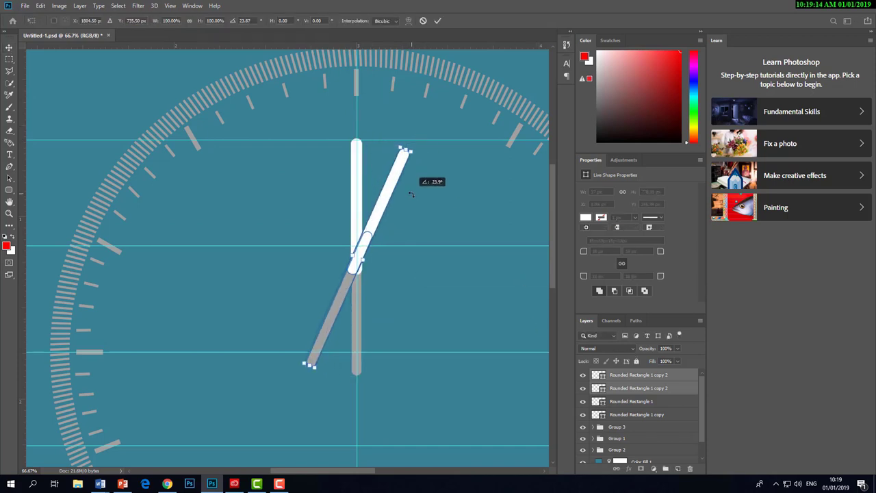
mouse_move(355, 268)
mouse_down()
mouse_move(399, 269)
mouse_move(319, 217)
mouse_up()
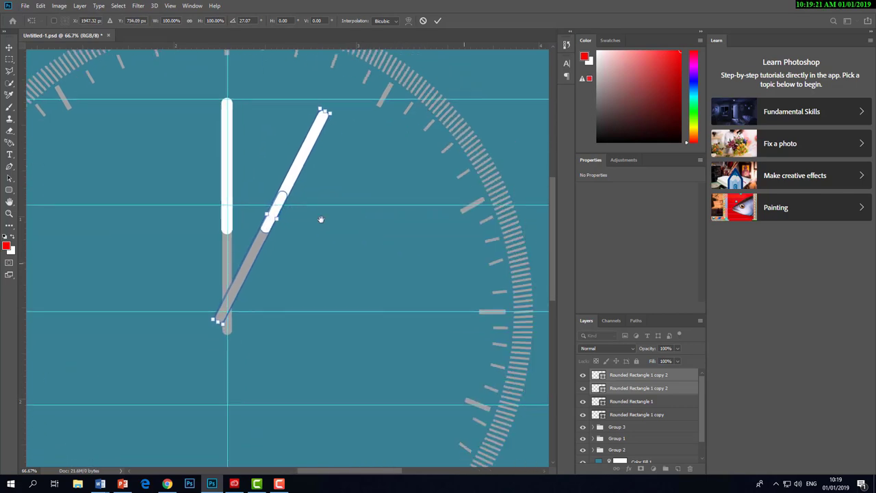
drag(326, 134, 365, 196)
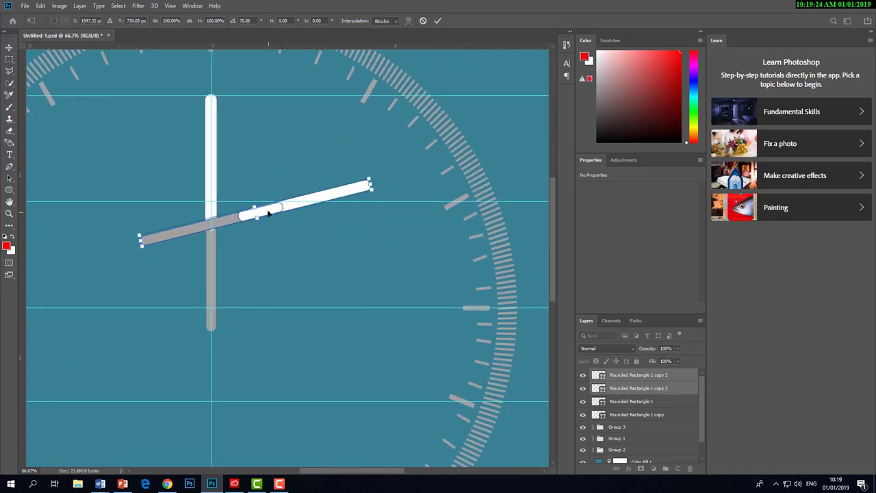
mouse_move(269, 214)
mouse_down()
mouse_move(338, 247)
mouse_move(312, 281)
mouse_up()
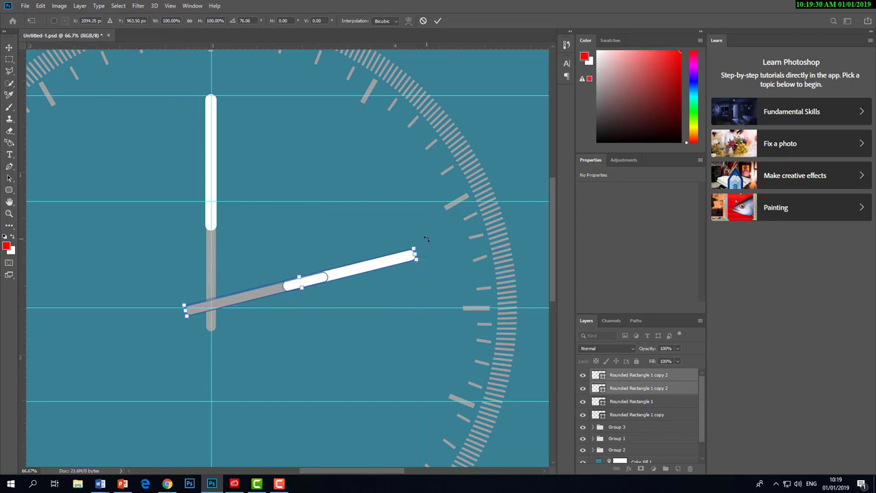
drag(426, 242, 448, 260)
drag(327, 283, 323, 309)
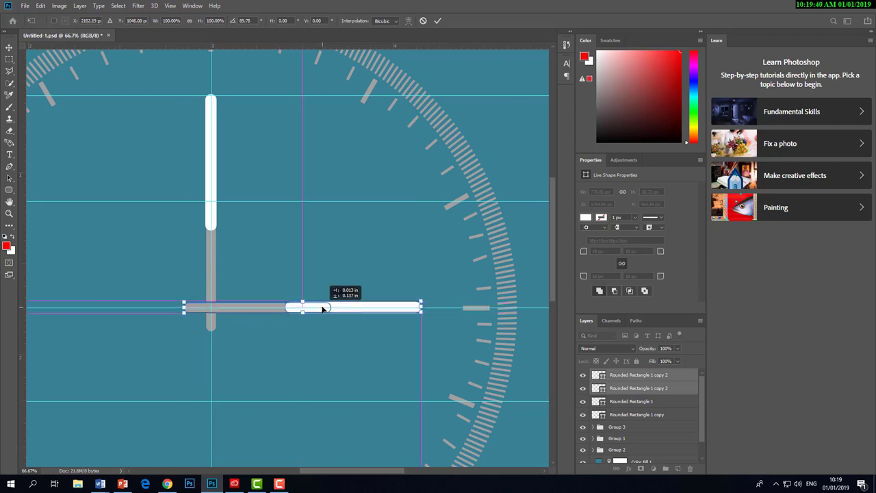
drag(420, 308, 459, 308)
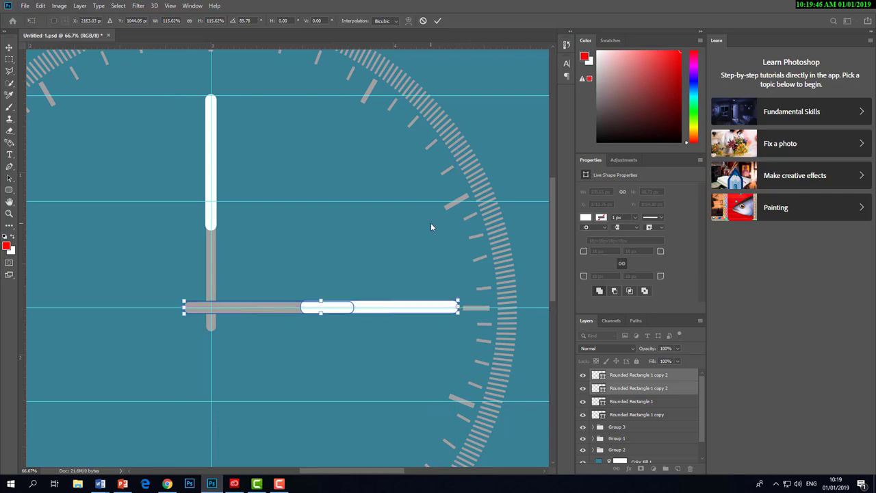
click(437, 20)
Step: Make the horizontal hand bars slightly thinner and view the whole clock face
key(ctrl+minus)
key(ctrl+minus)
key(ctrl+minus)
scroll(325, 254, up, 1)
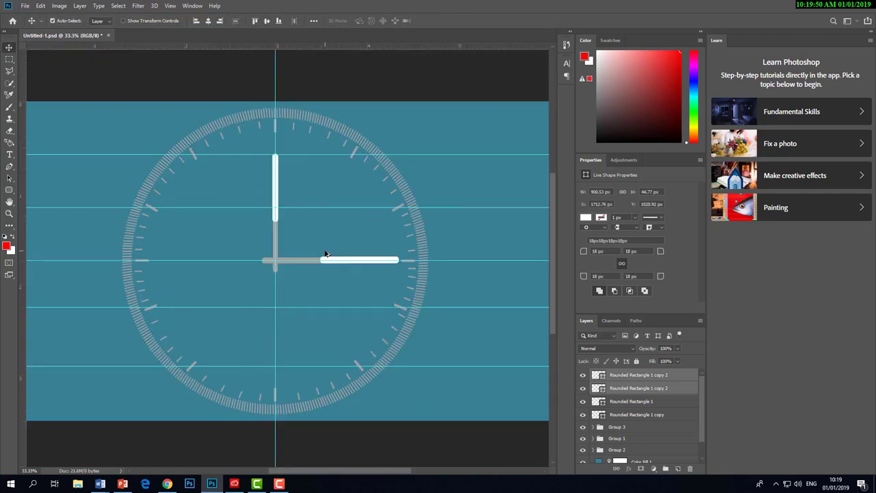
scroll(325, 253, up, 1)
scroll(325, 253, up, 1)
key(ctrl+t)
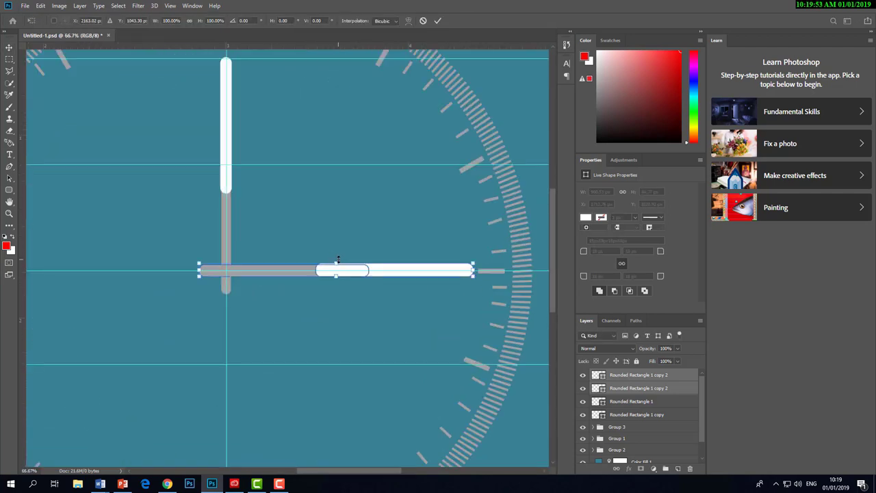
drag(335, 263, 335, 259)
click(437, 21)
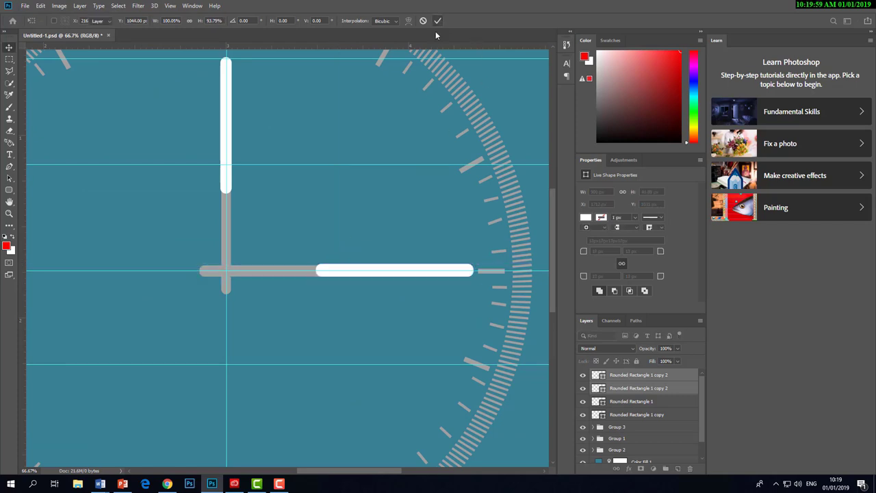
key(ctrl+minus)
key(ctrl+minus)
scroll(345, 213, up, 3)
Step: Draw a tall thin rounded-rectangle bar at the lower left for the second hand
scroll(305, 217, down, 3)
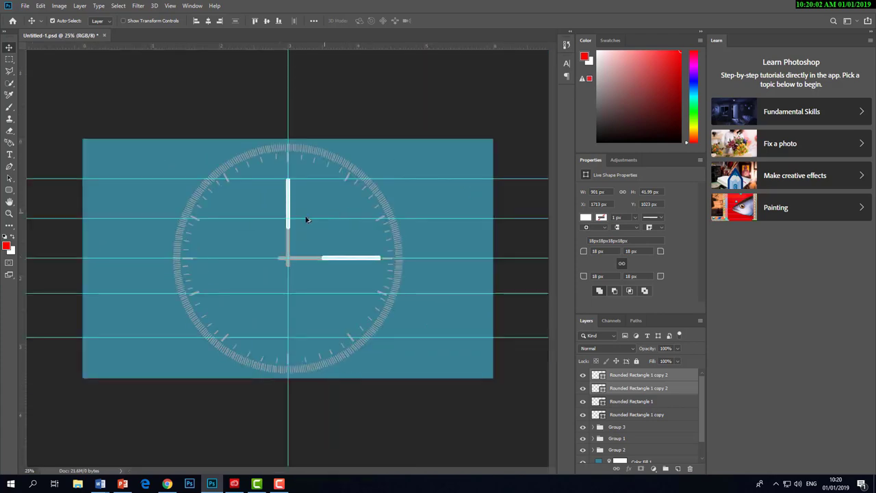
scroll(288, 229, up, 3)
scroll(295, 238, down, 3)
scroll(279, 257, up, 3)
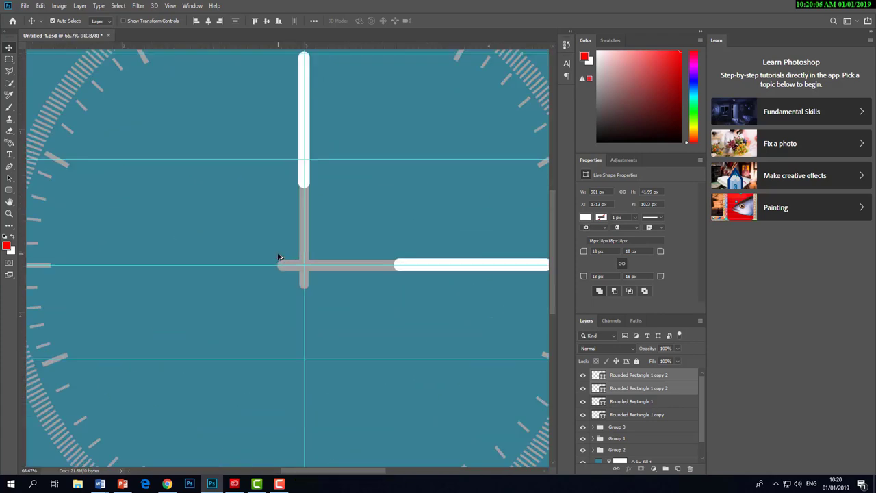
scroll(278, 258, down, 1)
key(u)
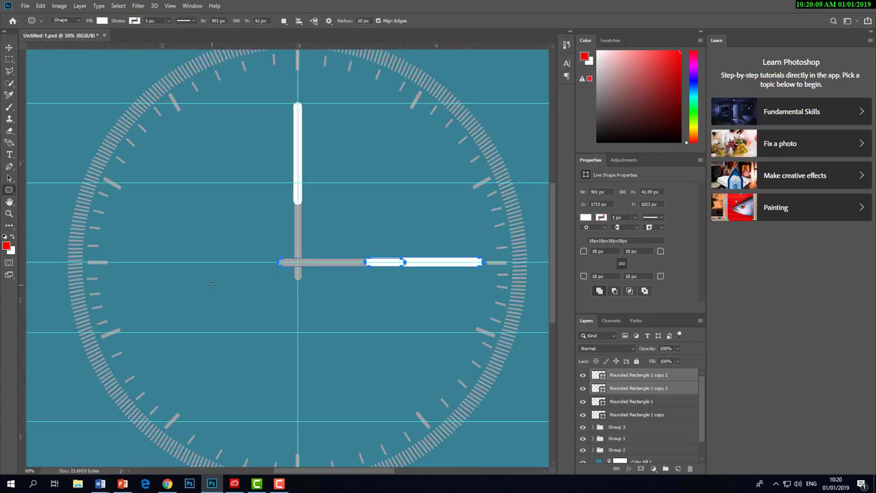
drag(212, 284, 219, 373)
key(ctrl+z)
scroll(425, 186, down, 2)
scroll(425, 187, up, 1)
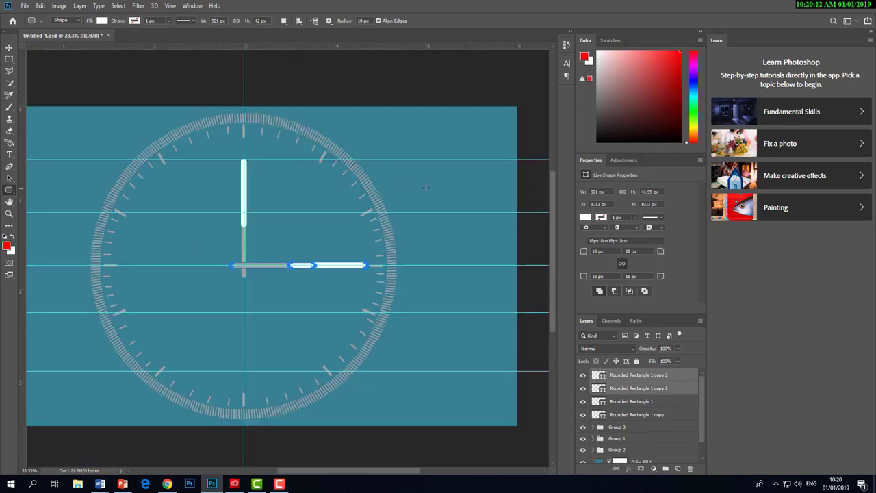
drag(172, 249, 172, 352)
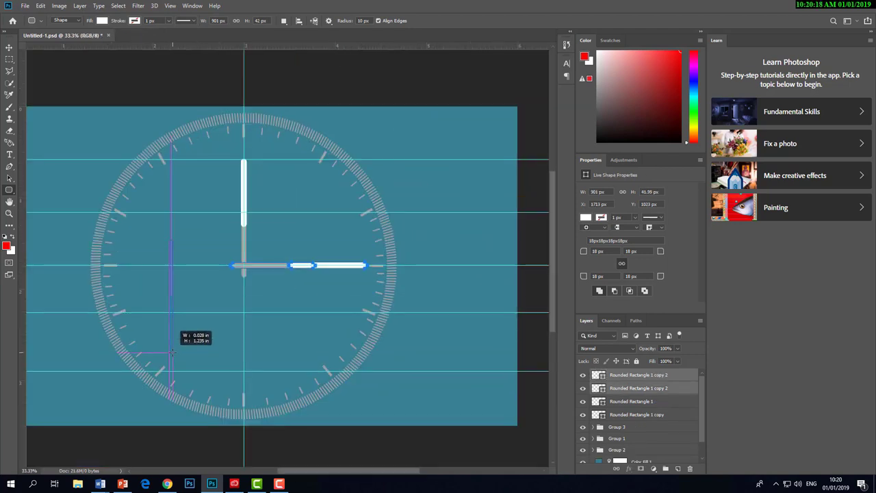
drag(172, 353, 172, 353)
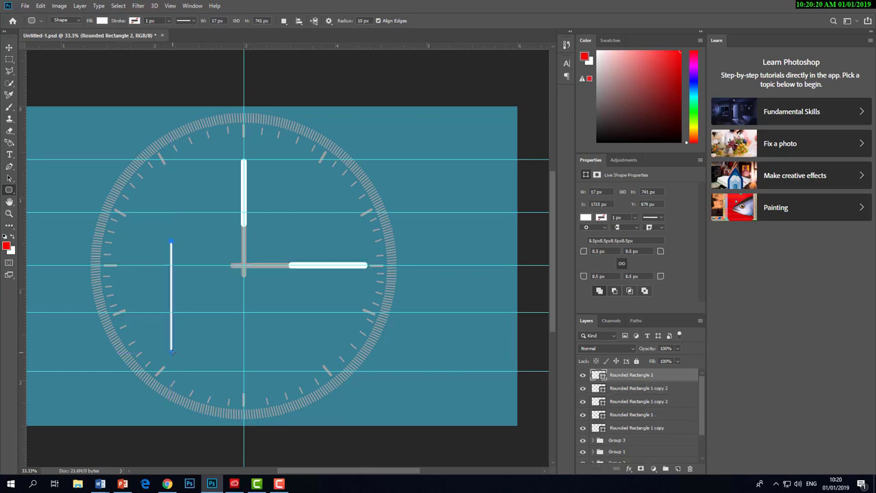
Step: Fill the new bar with red and move it left and down
double_click(598, 375)
click(406, 112)
click(525, 107)
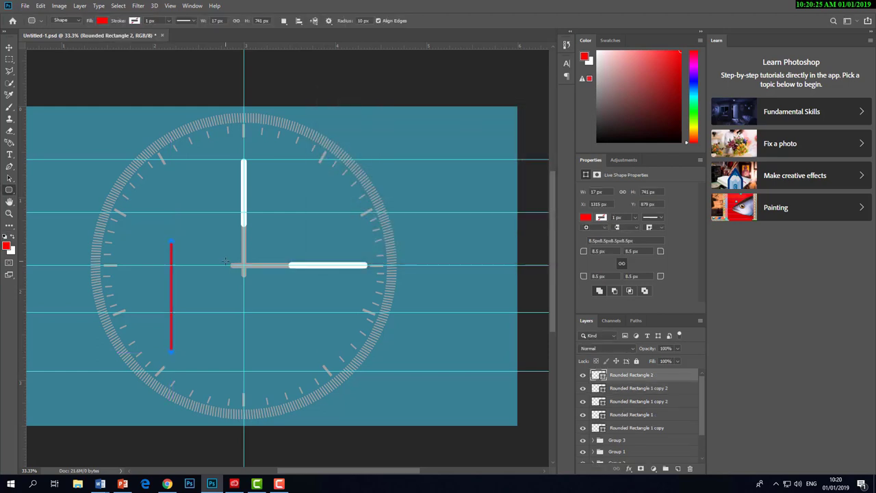
key(v)
scroll(172, 271, up, 2)
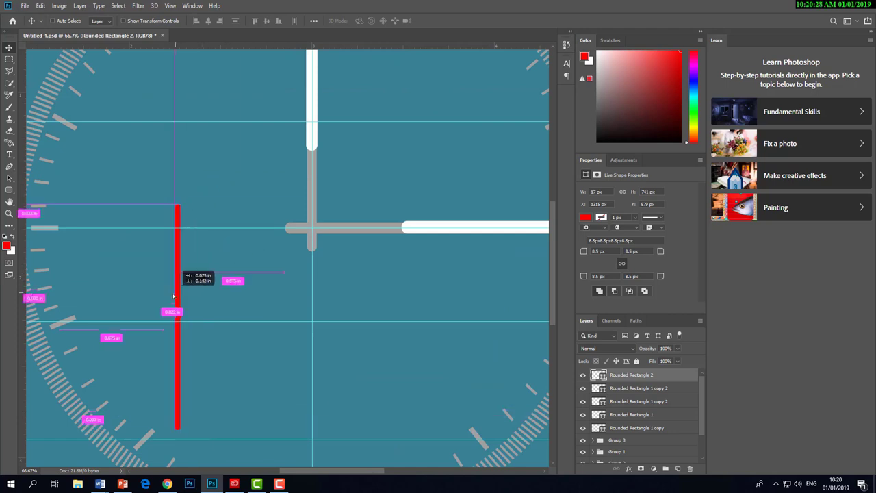
drag(210, 268, 172, 292)
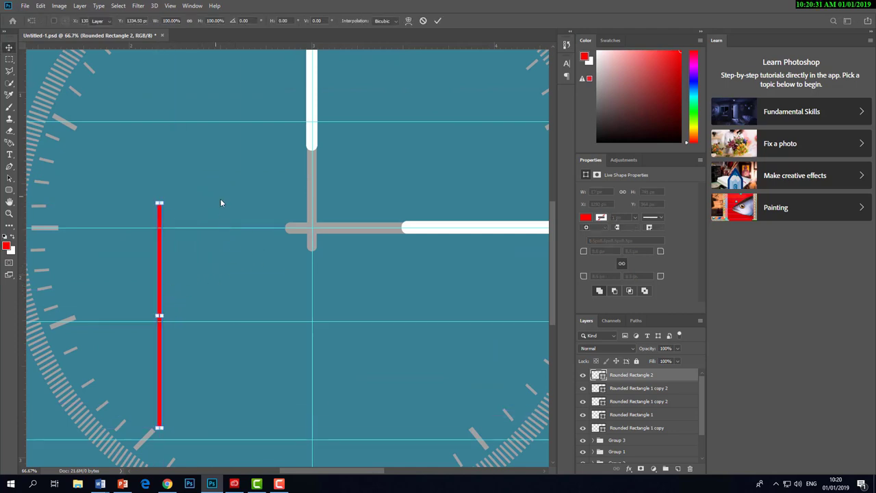
Step: Rotate the red bar diagonally and position it to run through the clock centre
key(ctrl+t)
drag(248, 243, 236, 239)
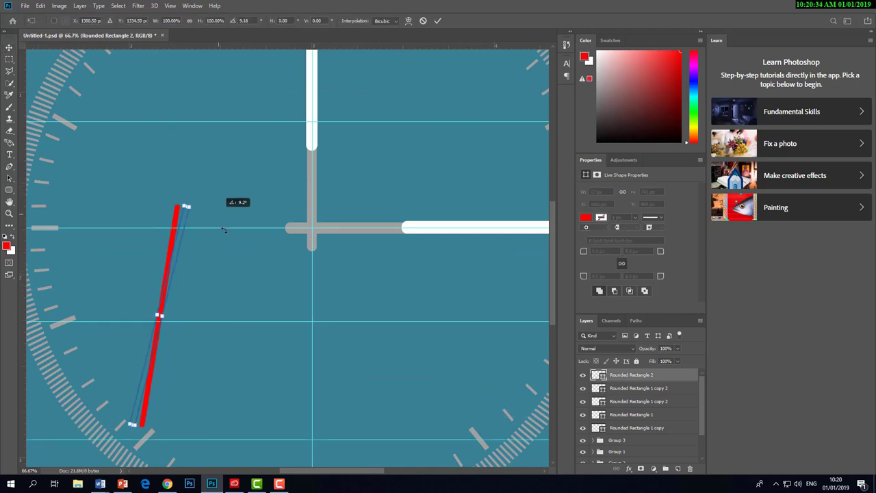
drag(165, 313, 223, 338)
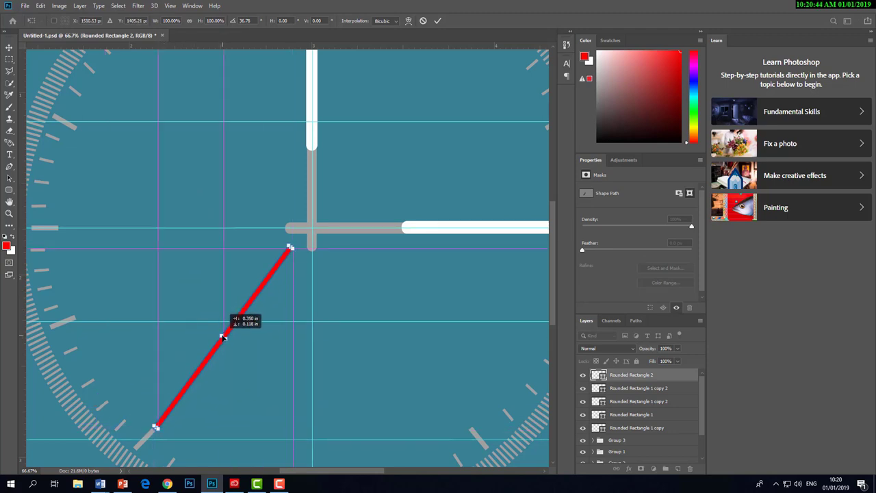
drag(223, 337, 222, 338)
mouse_move(290, 251)
mouse_down()
mouse_move(326, 200)
mouse_move(355, 201)
mouse_up()
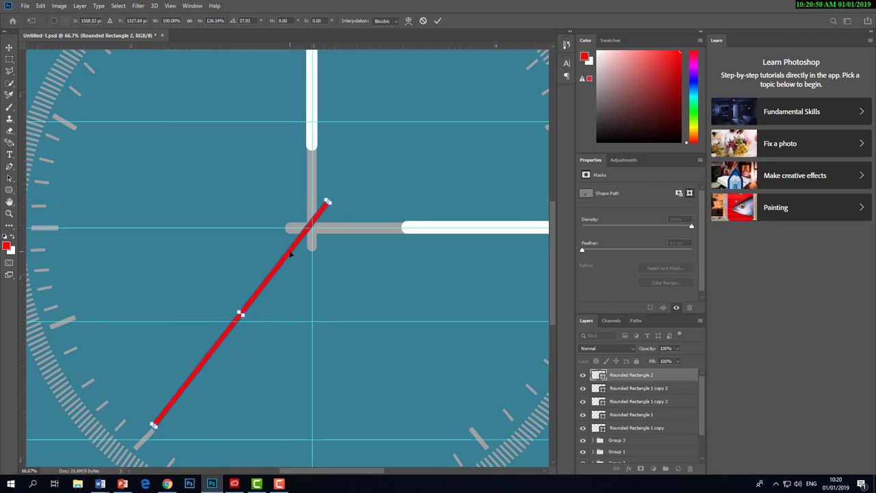
drag(290, 254, 292, 256)
key(Return)
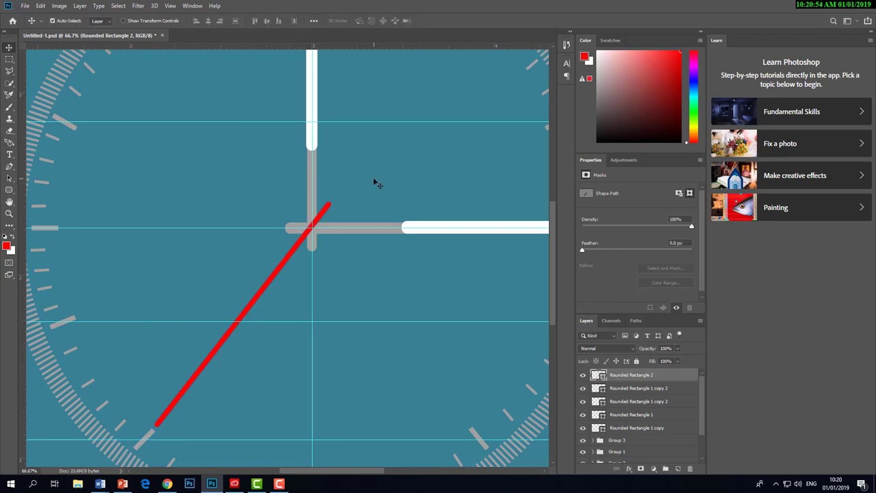
Step: Shorten the red second hand's inner end so it meets the clock centre
alt+scroll(296, 247, down, 2)
alt+scroll(296, 248, up, 1)
alt+scroll(296, 248, up, 1)
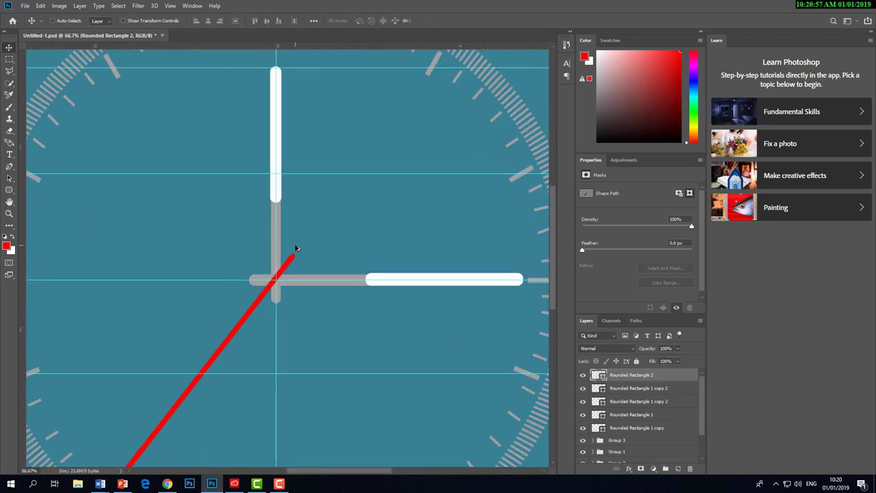
key(ctrl+t)
drag(293, 254, 291, 261)
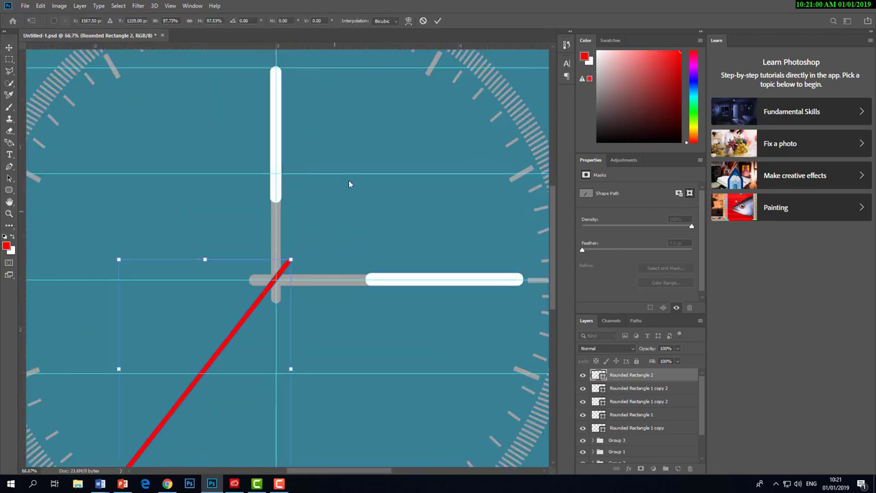
key(Return)
Step: Stretch the red hand's outer end slightly so it reaches the rim
alt+scroll(282, 268, down, 2)
alt+scroll(281, 268, up, 2)
alt+scroll(281, 268, down, 1)
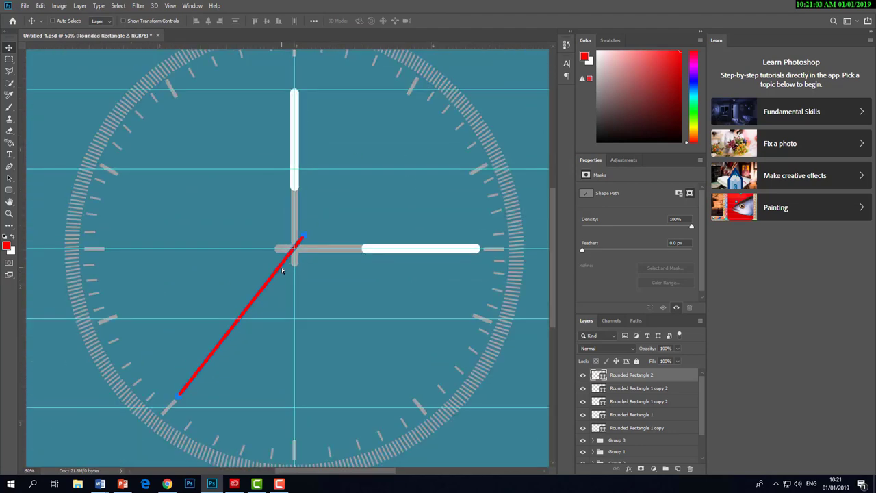
alt+scroll(281, 268, up, 1)
alt+scroll(281, 271, up, 1)
key(ctrl+t)
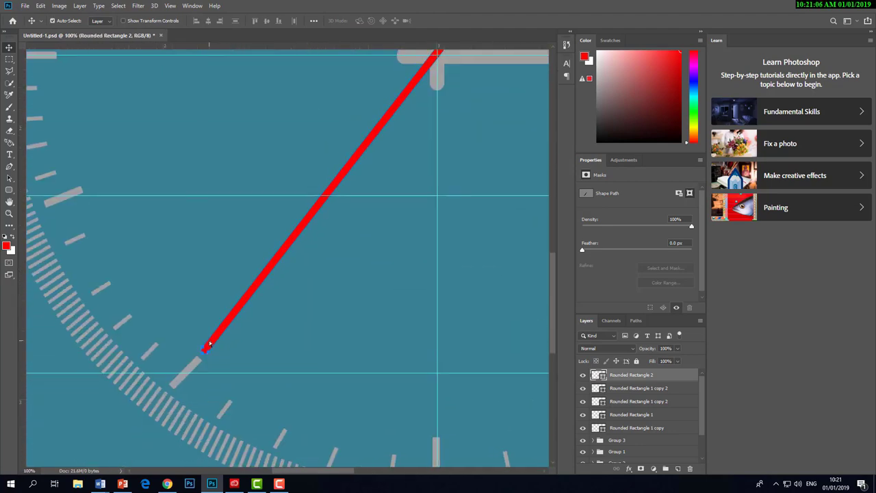
drag(201, 354, 200, 357)
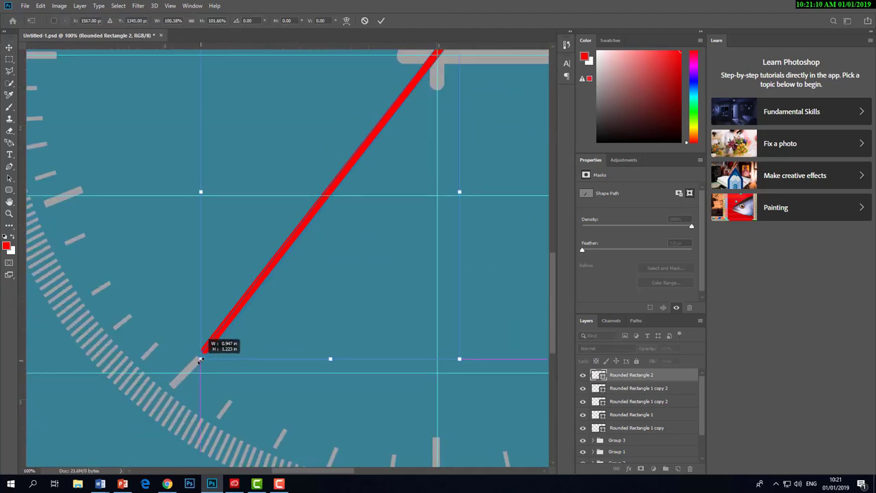
key(Return)
scroll(236, 347, down, 2)
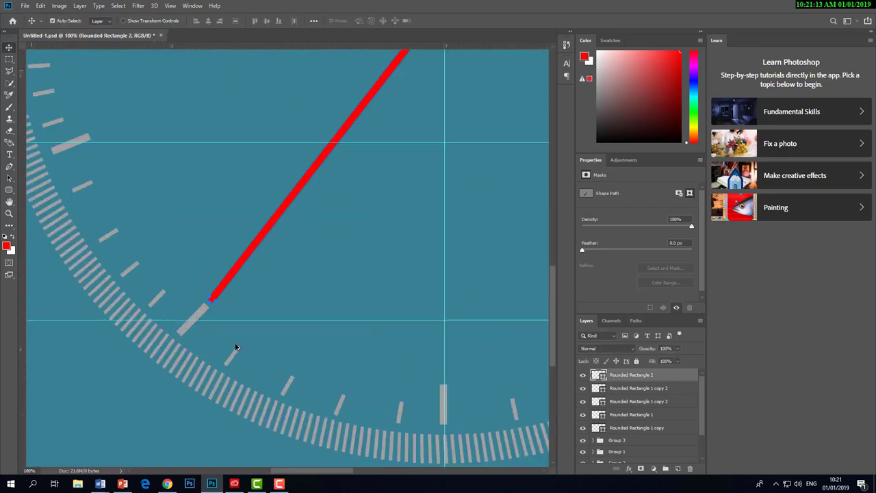
click(9, 59)
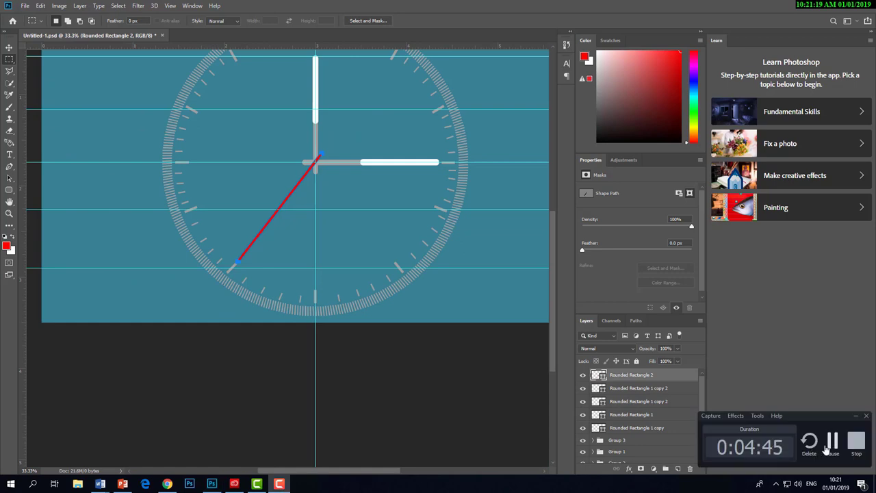
Step: Zoom in and draw a red circle over the point where the hands meet
key(ctrl+plus)
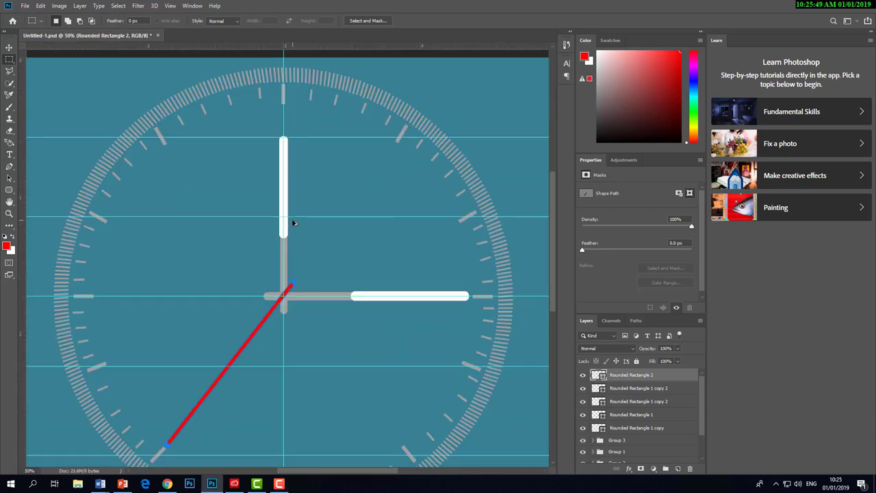
key(ctrl+plus)
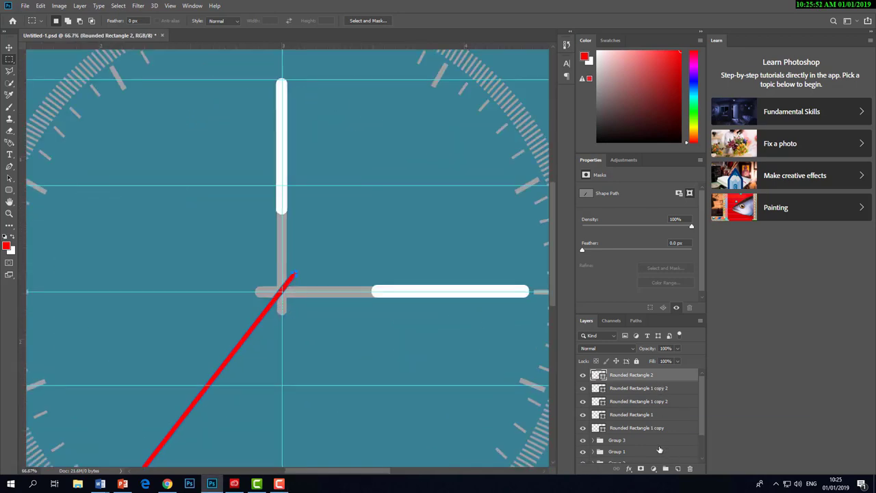
key(u)
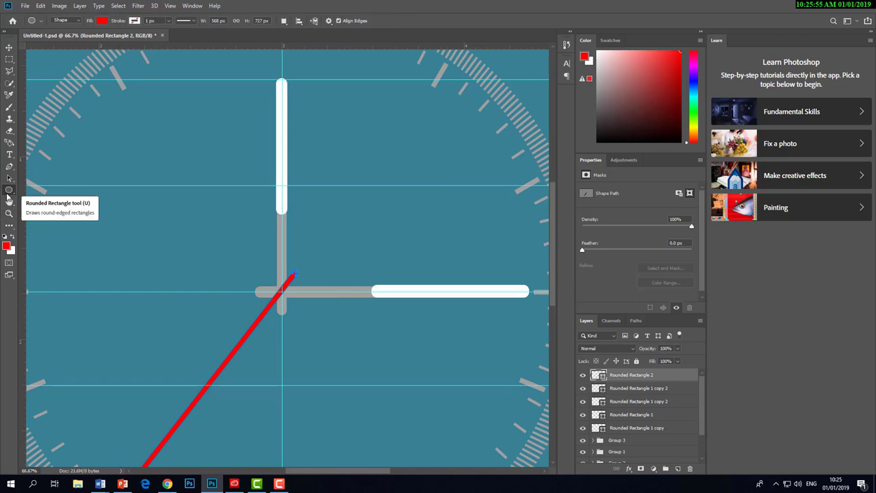
mouse_move(199, 233)
mouse_down()
mouse_move(223, 258)
mouse_move(280, 283)
mouse_up()
Step: Discard the first red circle and redraw an ellipse on a new layer
key(v)
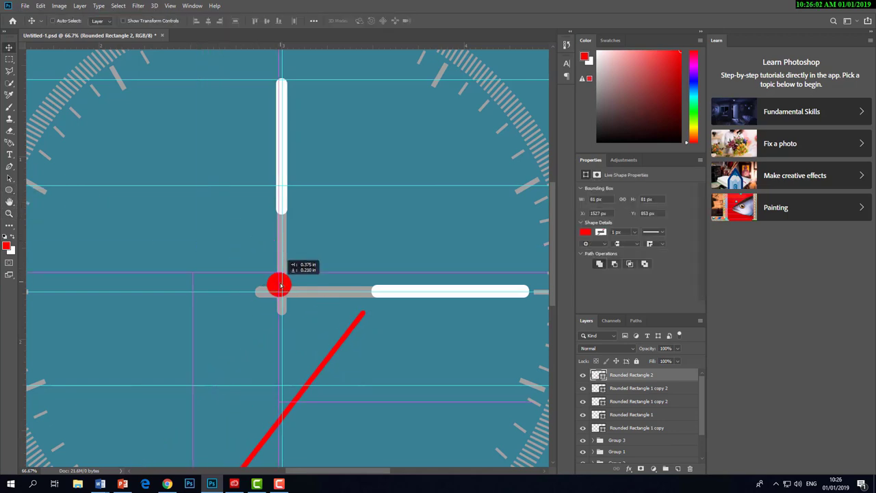
key(ctrl+z)
drag(211, 245, 357, 332)
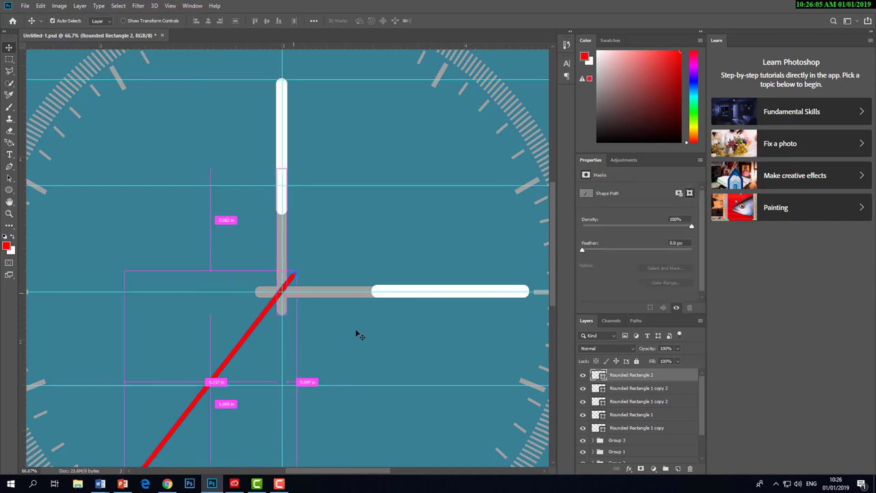
click(677, 468)
key(u)
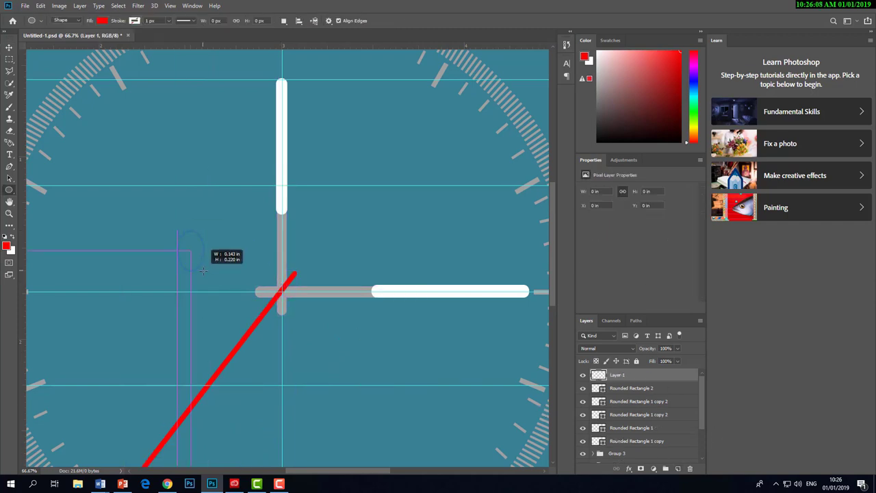
mouse_move(177, 232)
mouse_down()
mouse_move(202, 271)
mouse_move(192, 265)
mouse_move(198, 281)
mouse_up()
key(ctrl+z)
Step: Move the red circle onto the hands' intersection and give it a thick black outline
key(v)
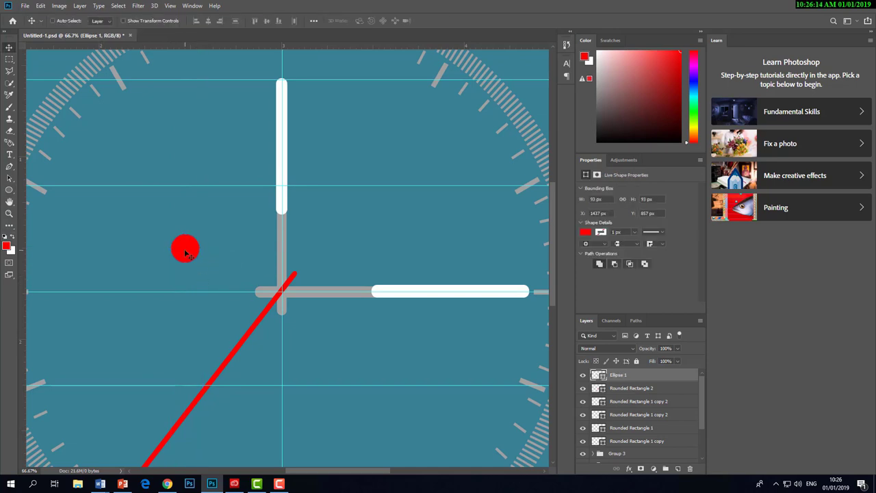
drag(184, 249, 281, 295)
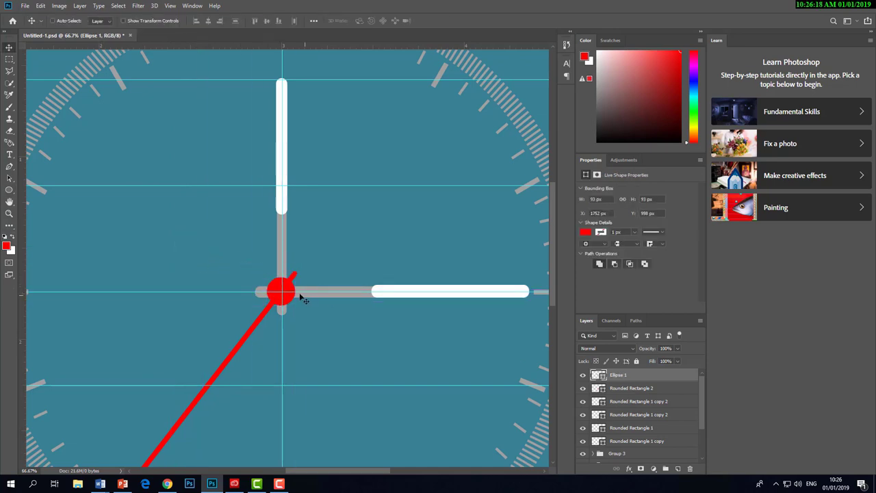
key(u)
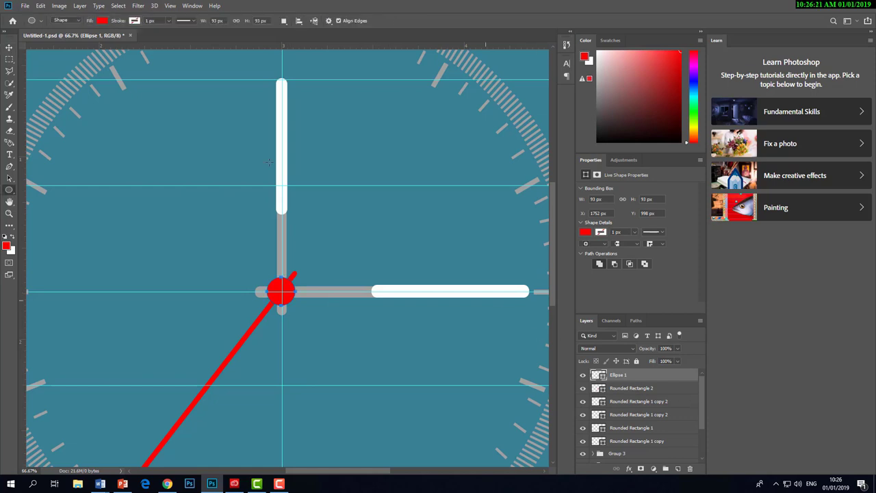
click(134, 20)
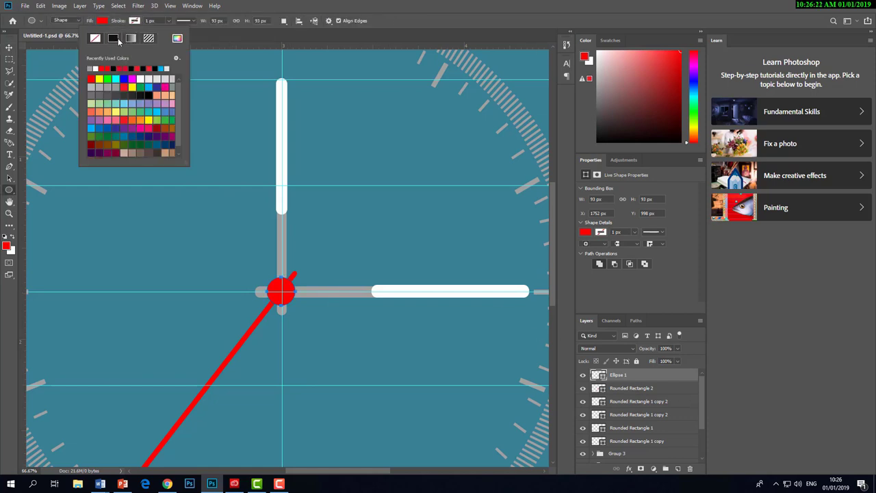
click(169, 21)
mouse_move(171, 31)
mouse_down()
mouse_move(179, 32)
mouse_move(169, 35)
mouse_up()
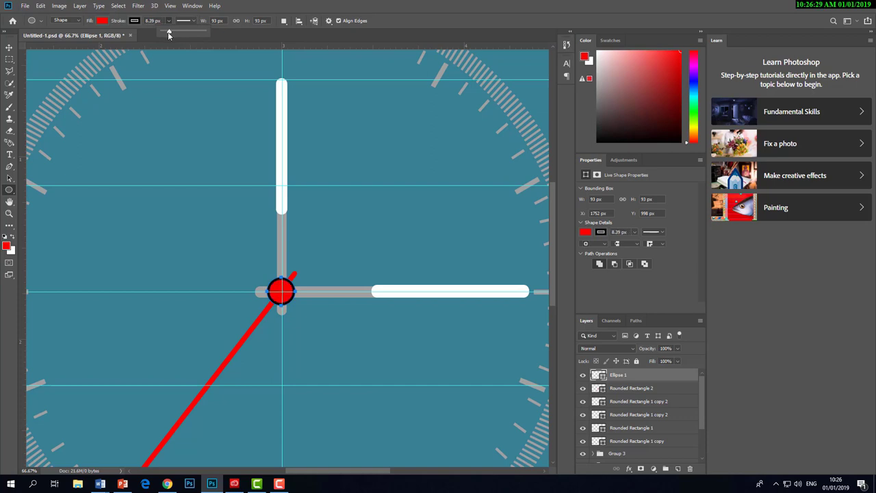
Step: Scale the red hub circle down to 72 px around the centre
click(13, 49)
scroll(293, 268, down, 4)
scroll(294, 269, up, 4)
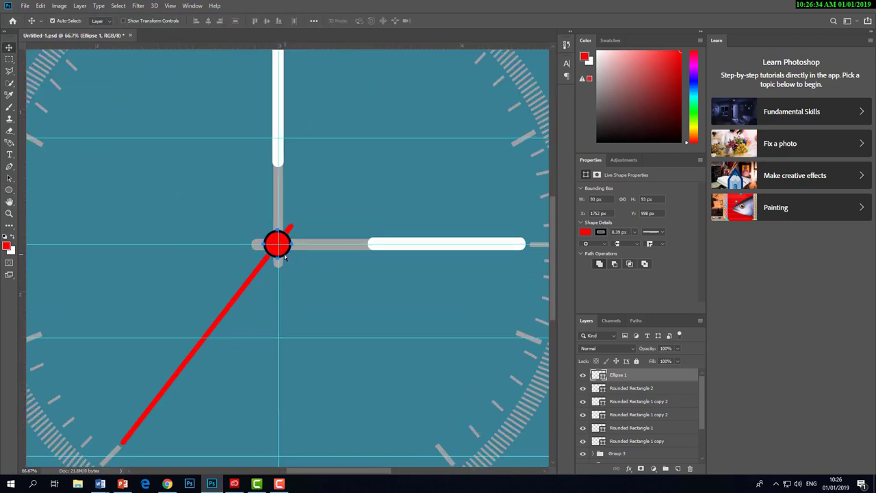
key(ctrl+t)
drag(291, 228, 288, 230)
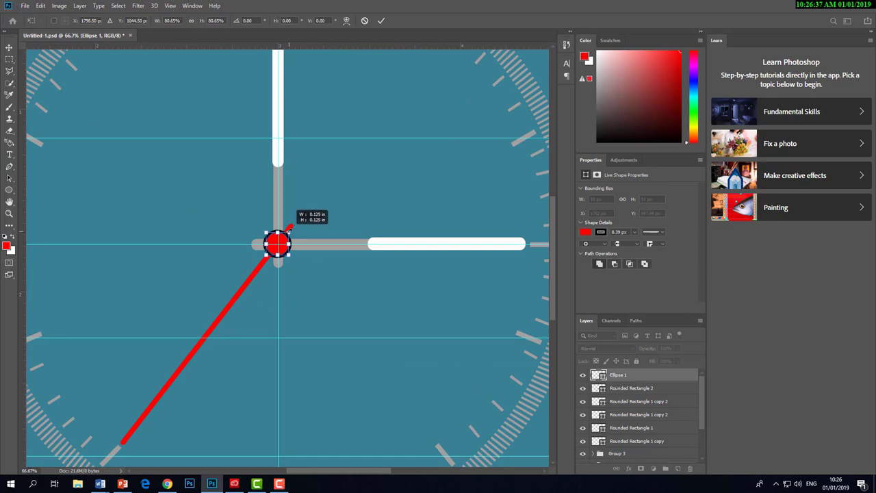
click(382, 20)
Step: Dismiss the path warning and shrink the red hub circle to 58 px
scroll(277, 240, down, 2)
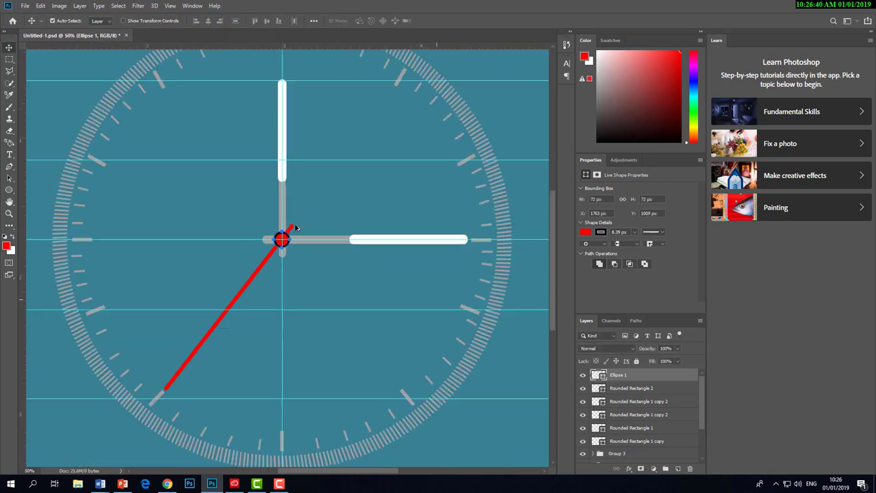
scroll(269, 238, up, 3)
key(ctrl+t)
click(425, 185)
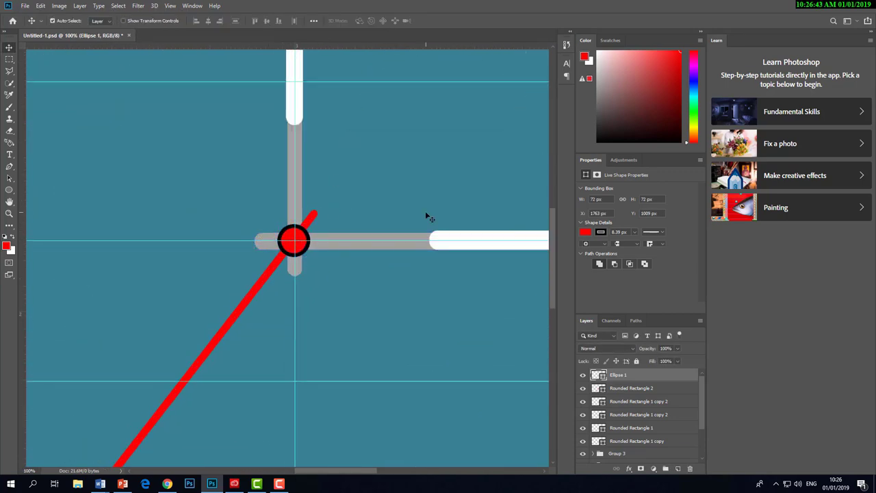
key(ctrl+t)
drag(311, 223, 308, 226)
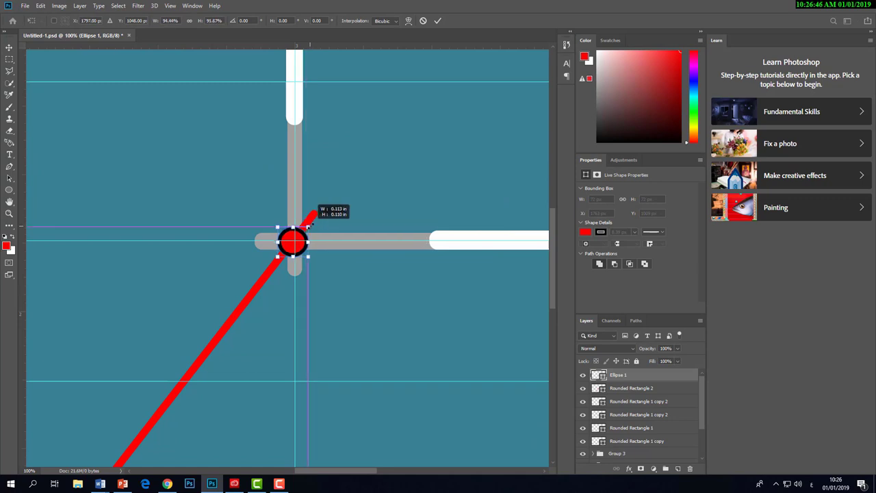
key(Return)
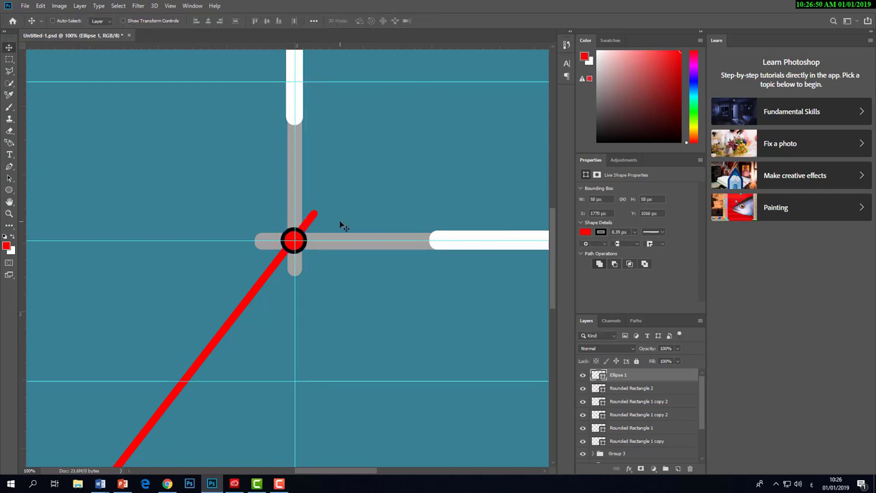
scroll(342, 225, down, 2)
scroll(391, 248, up, 2)
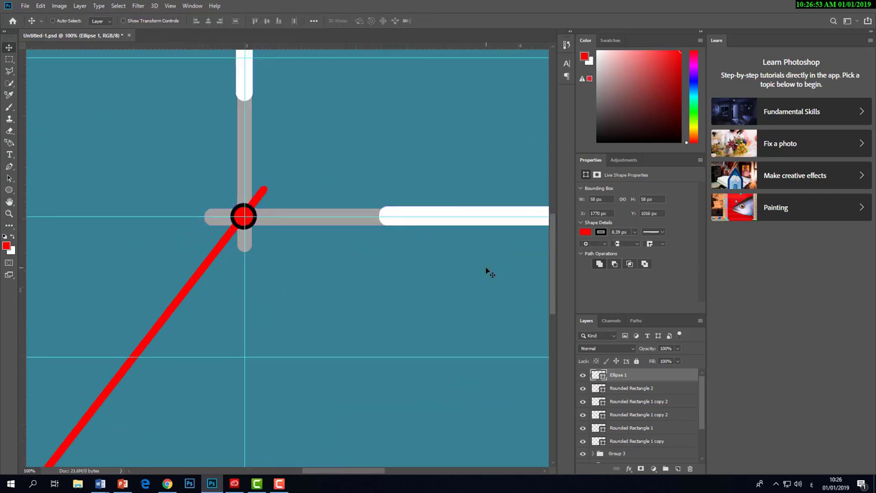
scroll(304, 228, down, 3)
scroll(294, 233, down, 1)
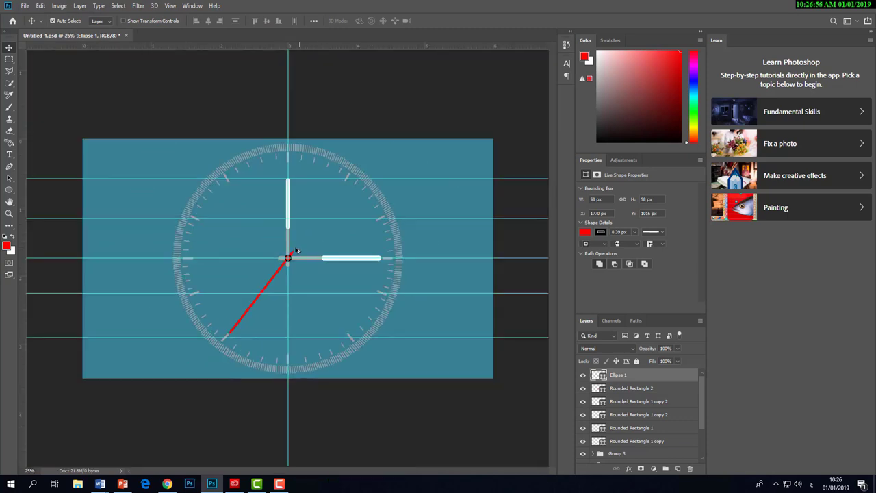
scroll(296, 252, up, 1)
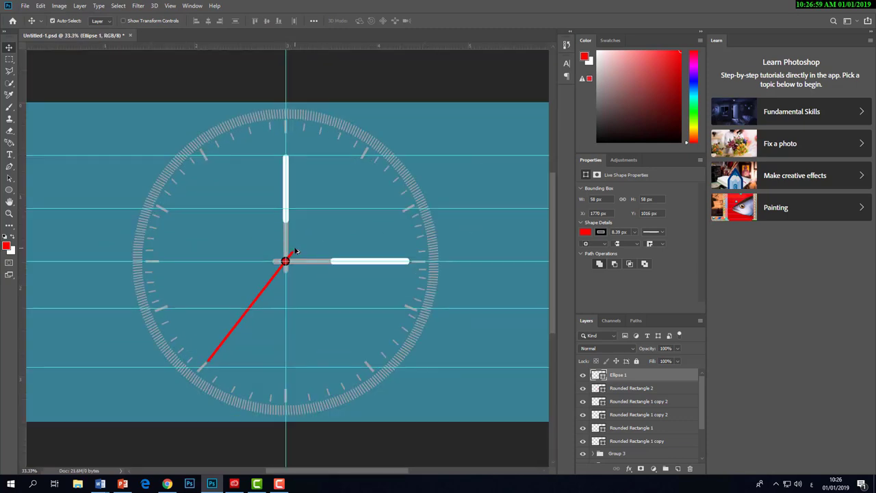
scroll(295, 252, down, 1)
scroll(284, 168, up, 2)
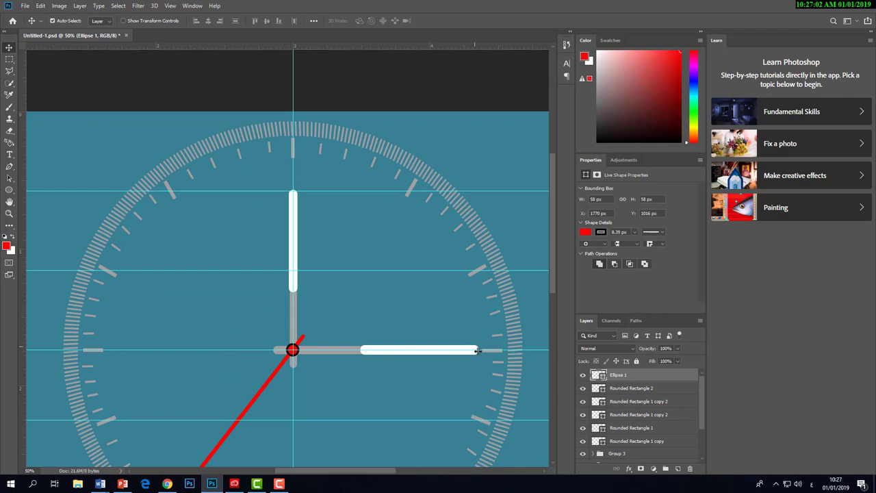
scroll(493, 367, up, 1)
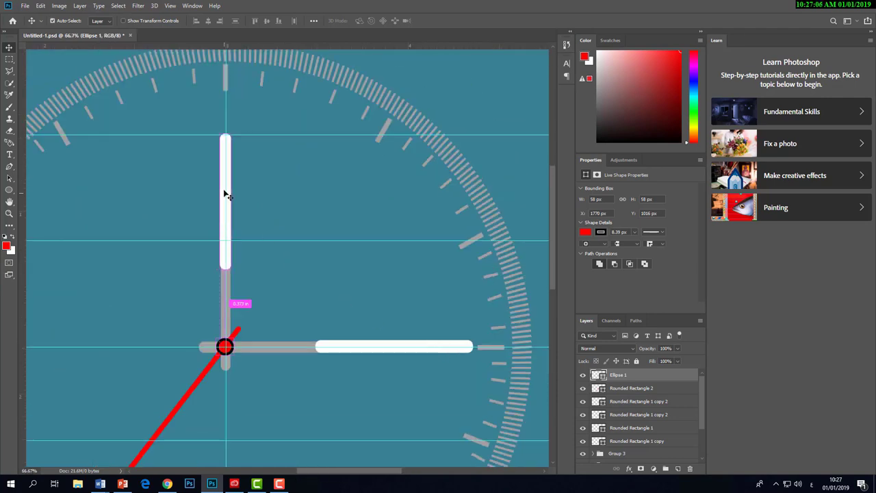
Step: Shorten the vertical hand (Rounded Rectangle 1 and its copy) slightly from the top
click(226, 190)
shift+click(231, 294)
key(ctrl+t)
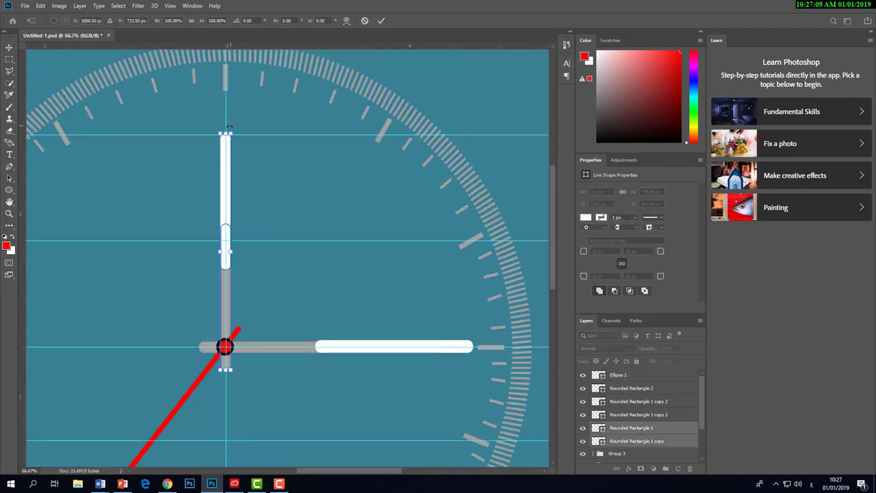
drag(226, 132, 227, 138)
click(382, 21)
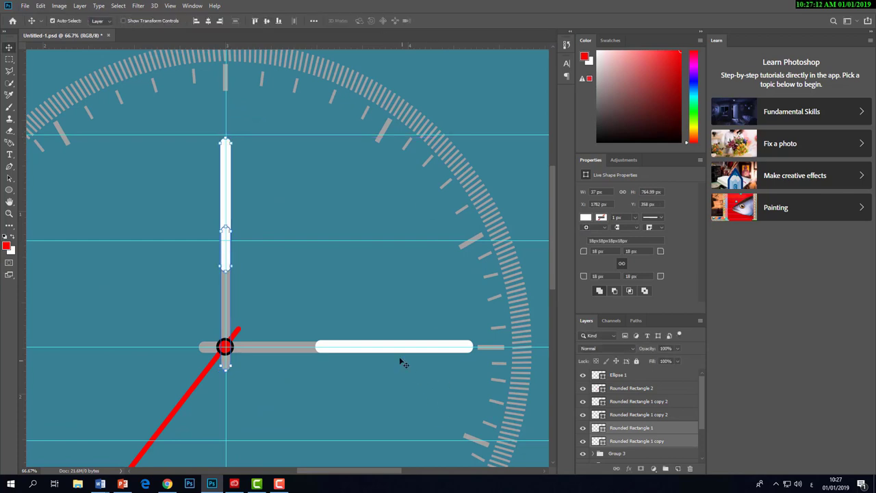
Step: Shorten the horizontal white hand from its right end
click(397, 350)
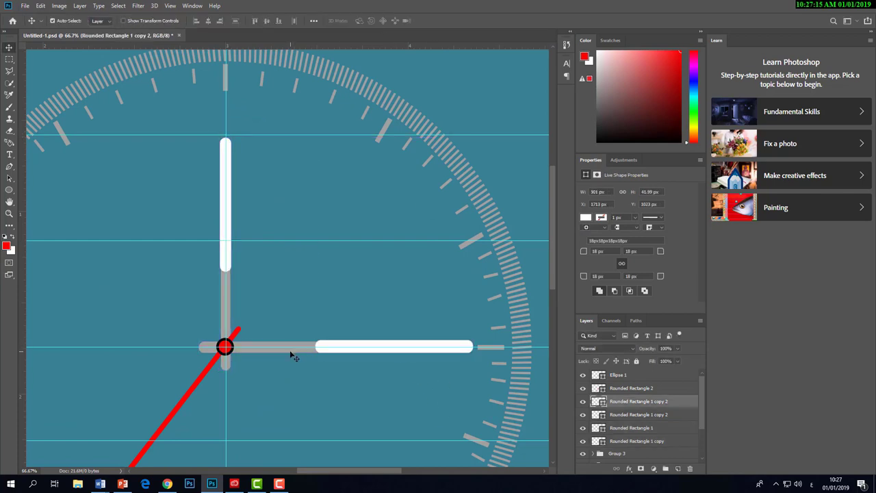
shift+click(294, 353)
key(ctrl+t)
drag(472, 347, 444, 348)
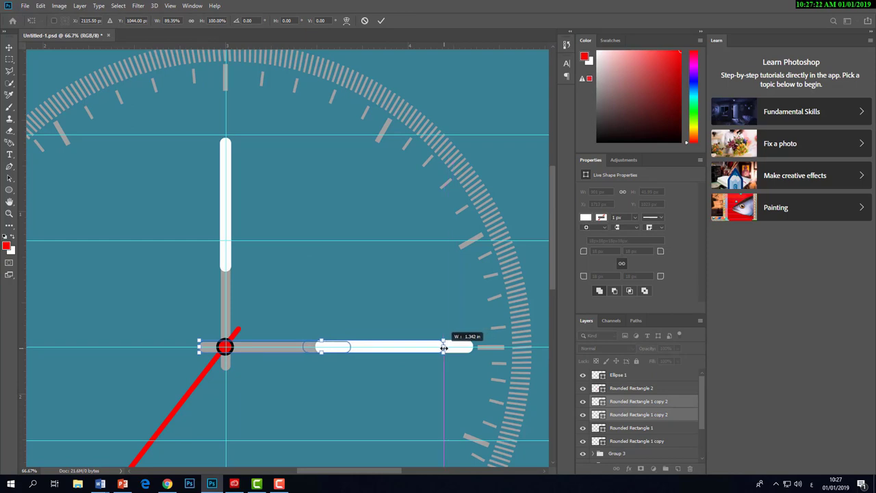
click(381, 20)
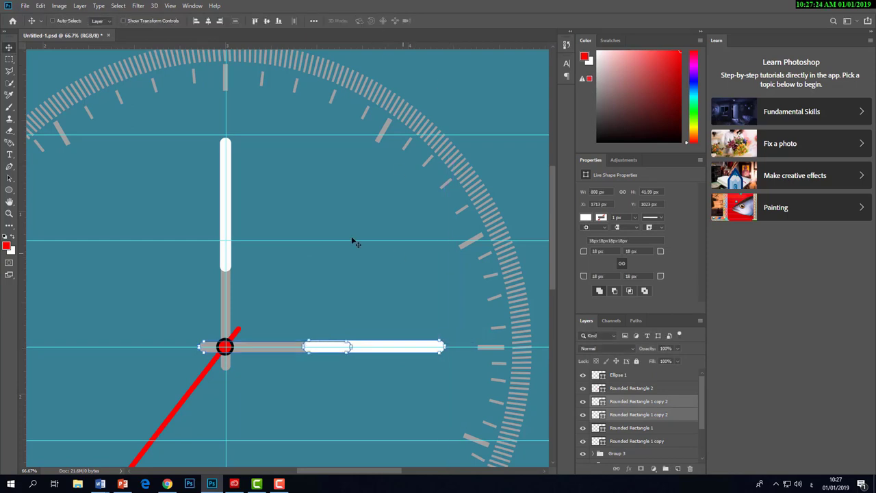
Step: Stretch both vertical hand layers to 770 px so the tip meets the top guide
click(231, 263)
shift+click(232, 296)
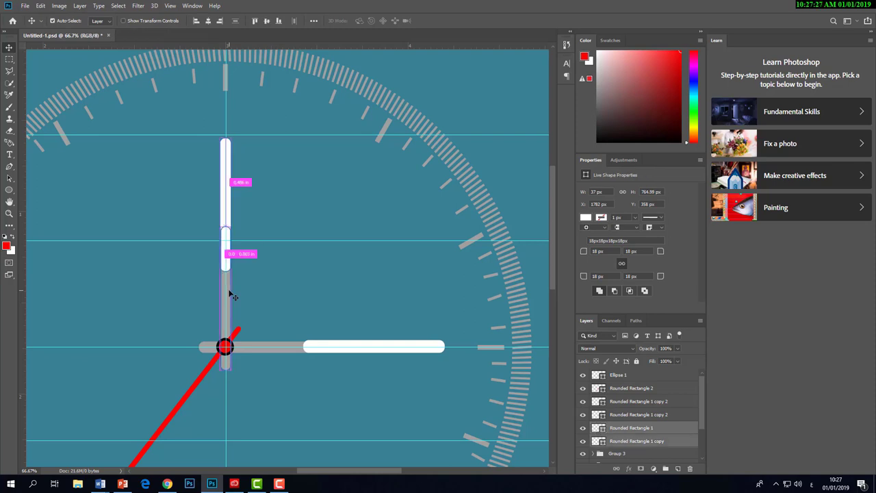
key(ctrl+t)
drag(226, 138, 224, 136)
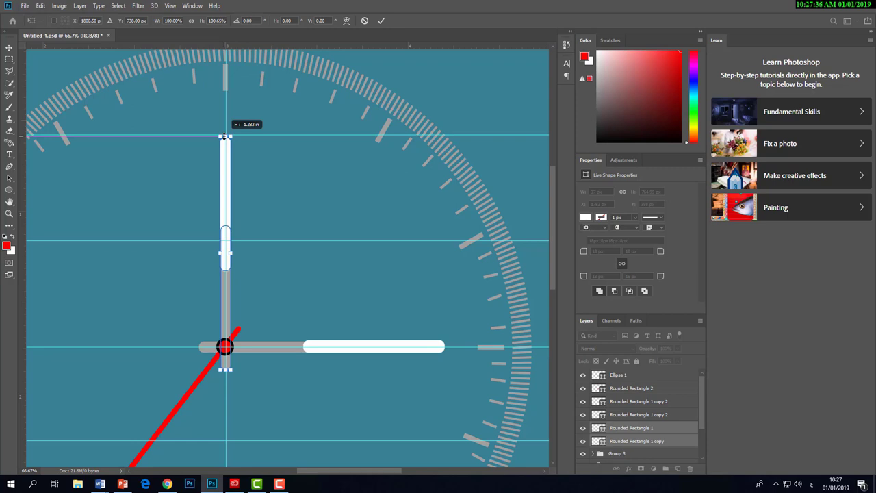
click(380, 20)
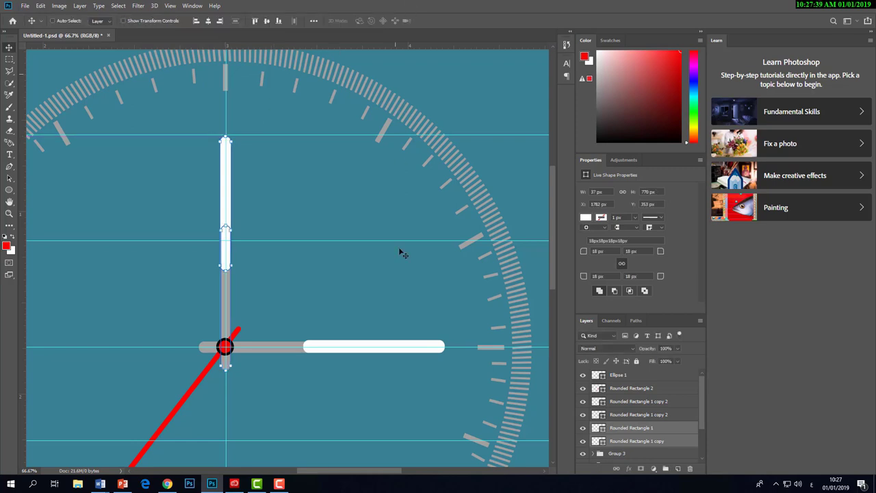
click(292, 350)
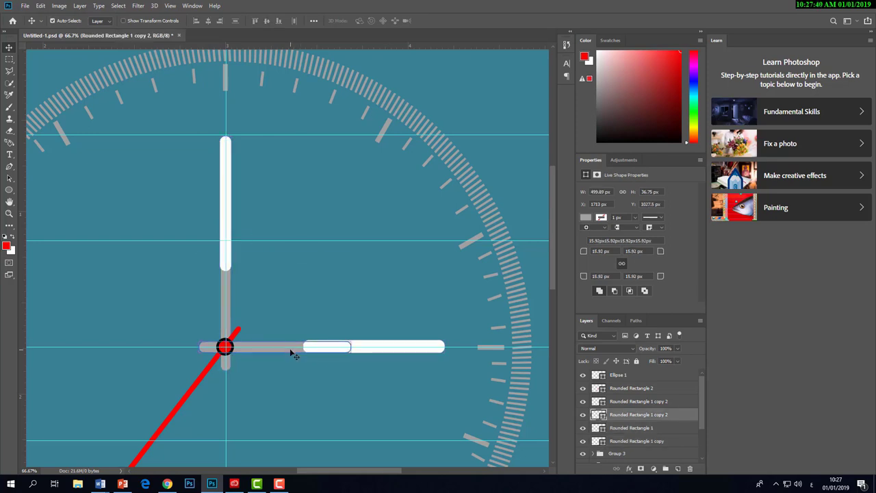
Step: Tilt the horizontal hand 15° upward from the centre and stretch it to 112.48%
shift+click(370, 351)
key(ctrl+t)
drag(477, 329, 465, 290)
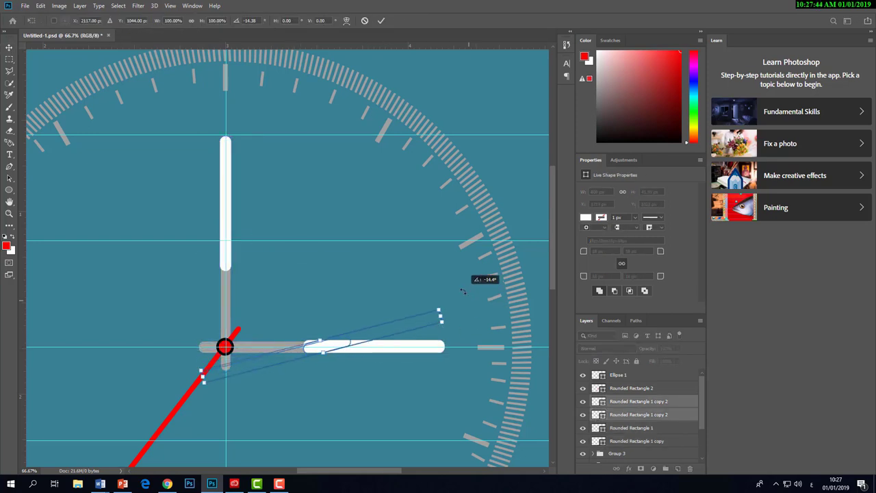
drag(276, 363, 272, 335)
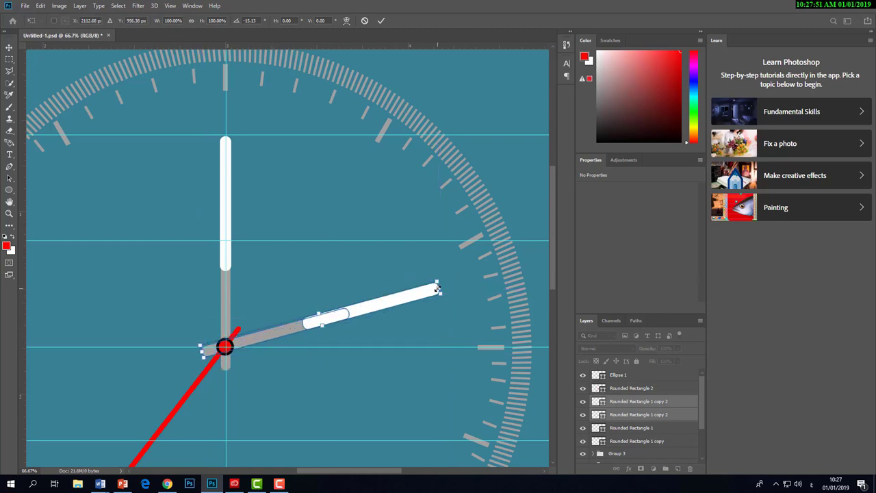
drag(438, 289, 465, 281)
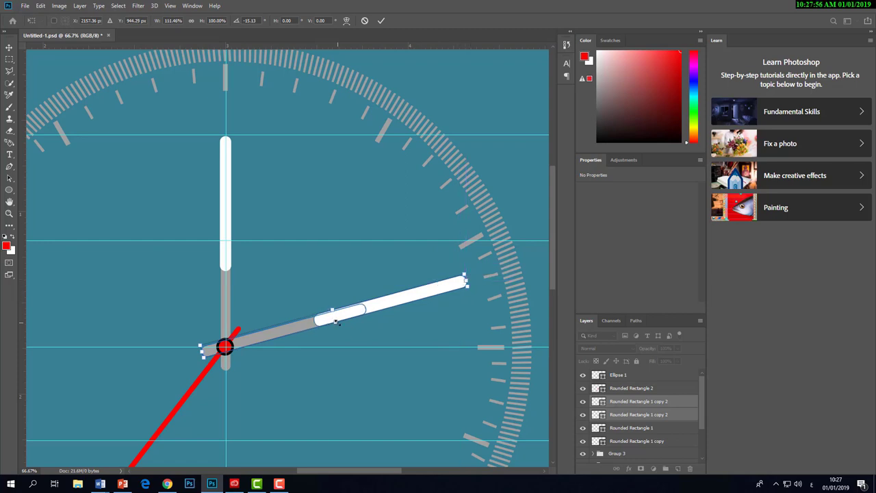
drag(465, 280, 470, 278)
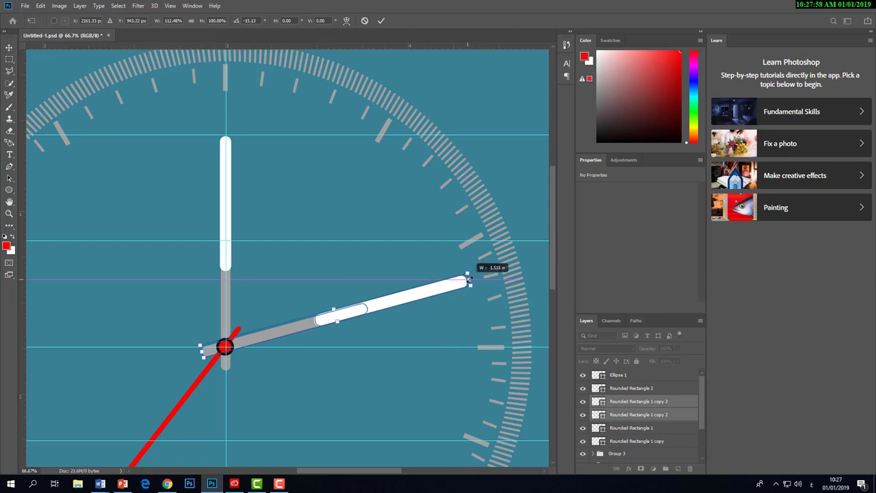
click(382, 20)
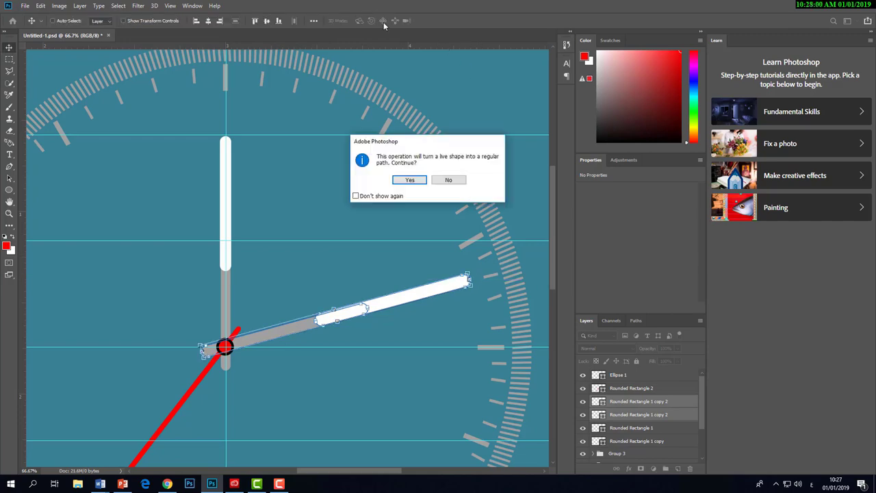
click(410, 181)
key(ctrl+minus)
key(ctrl+minus)
key(ctrl+minus)
Step: Rotate the angled hand an extra 1.65° clockwise and nudge it down onto the red hub
key(ctrl+plus)
key(ctrl+plus)
key(ctrl+plus)
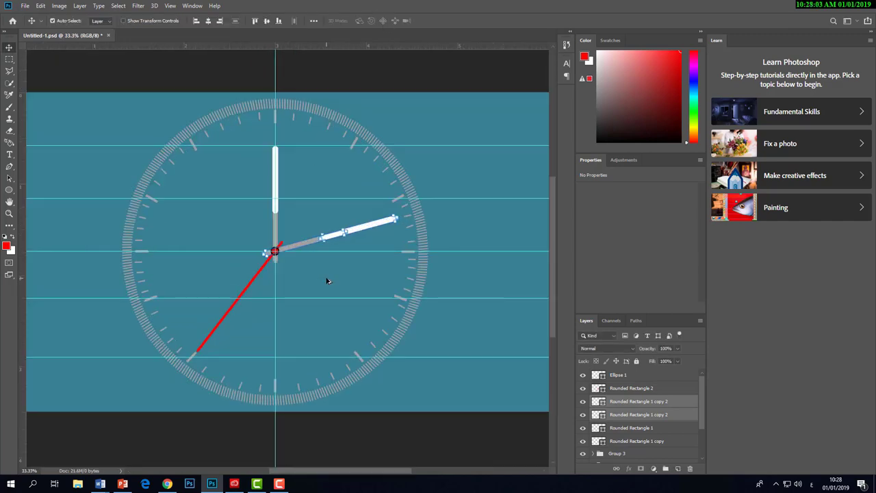
key(ctrl+plus)
drag(418, 198, 318, 253)
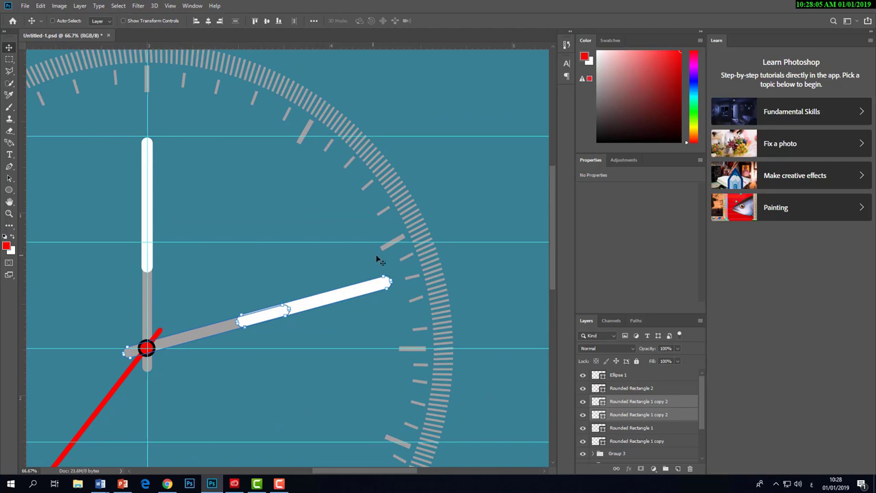
scroll(396, 263, up, 1)
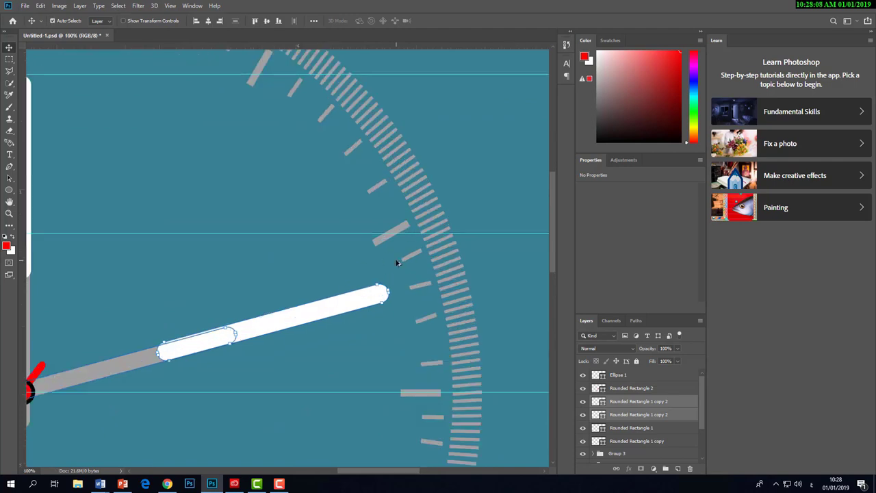
scroll(323, 307, down, 1)
key(ctrl+t)
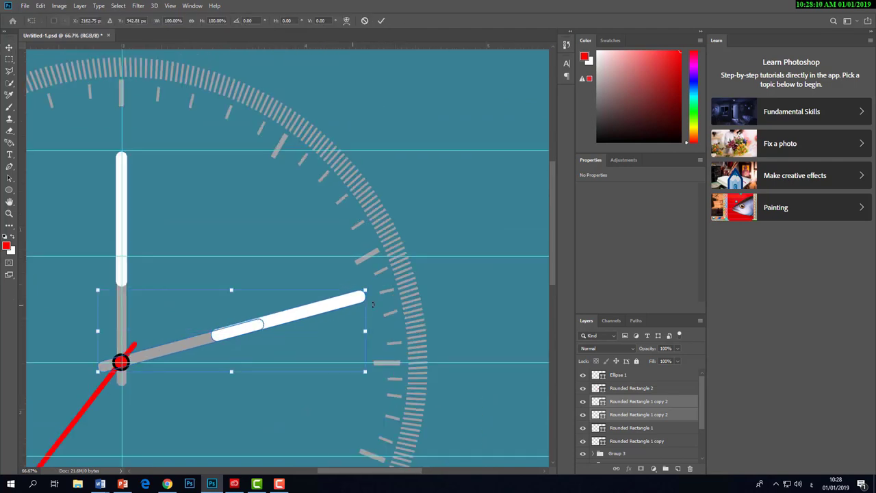
drag(400, 294, 401, 299)
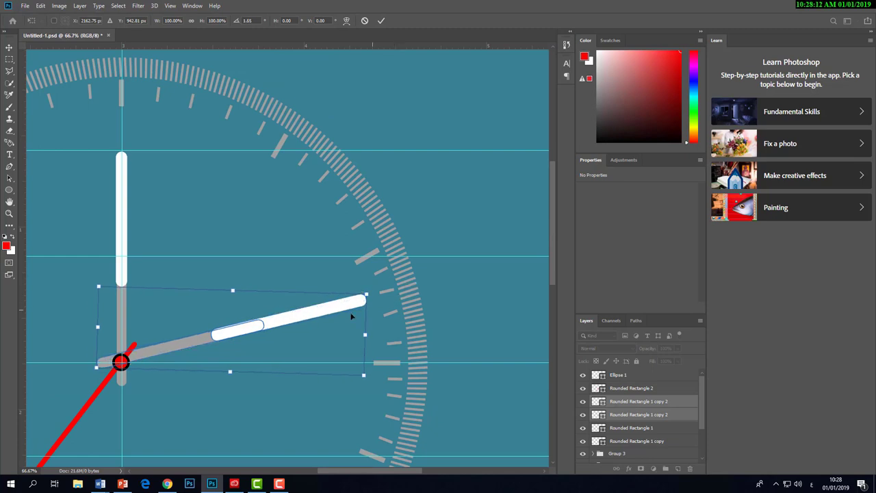
drag(270, 328, 268, 331)
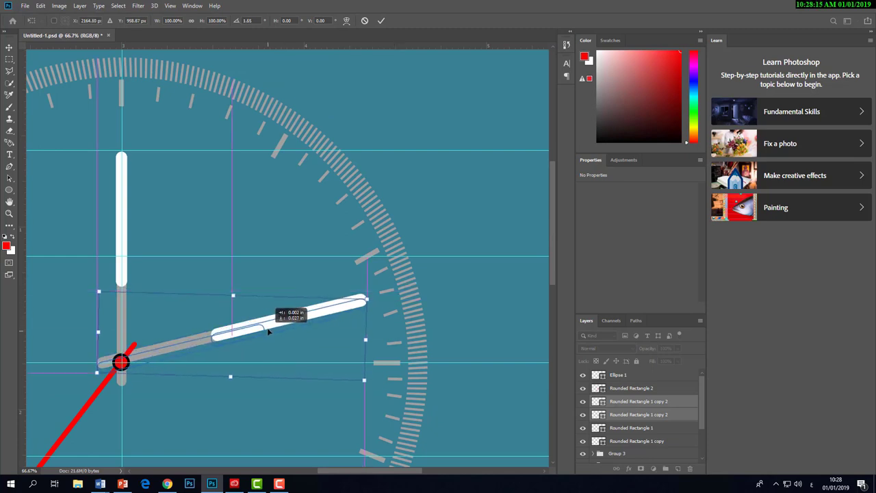
click(381, 21)
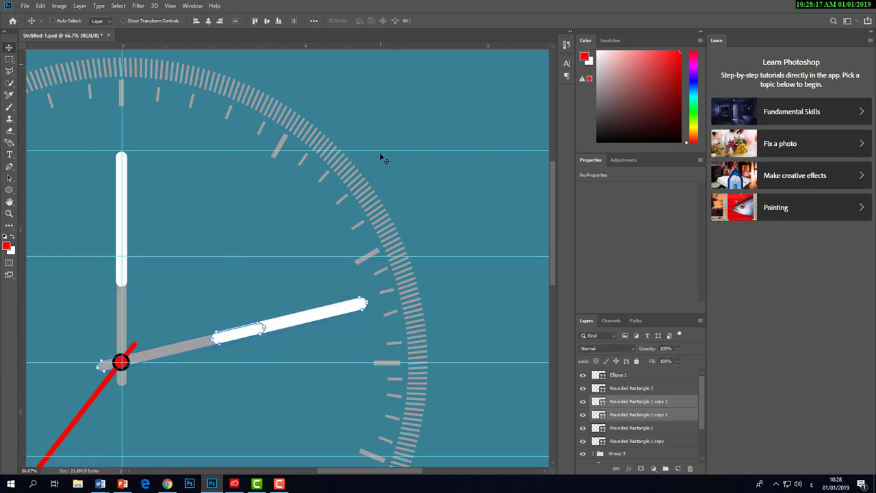
click(647, 376)
Step: Group the hand and hub layers into Group 4, leaving Color Fill 1 outside it
scroll(420, 332, down, 2)
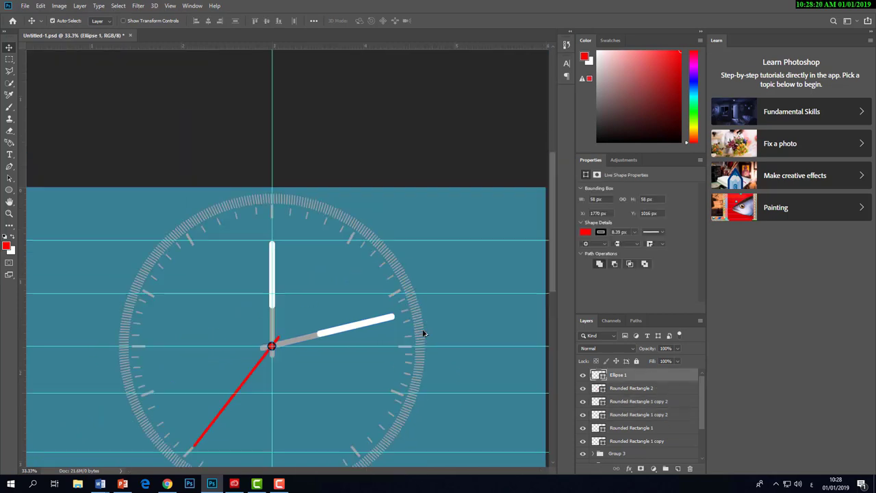
scroll(425, 334, down, 2)
key(ctrl+alt+a)
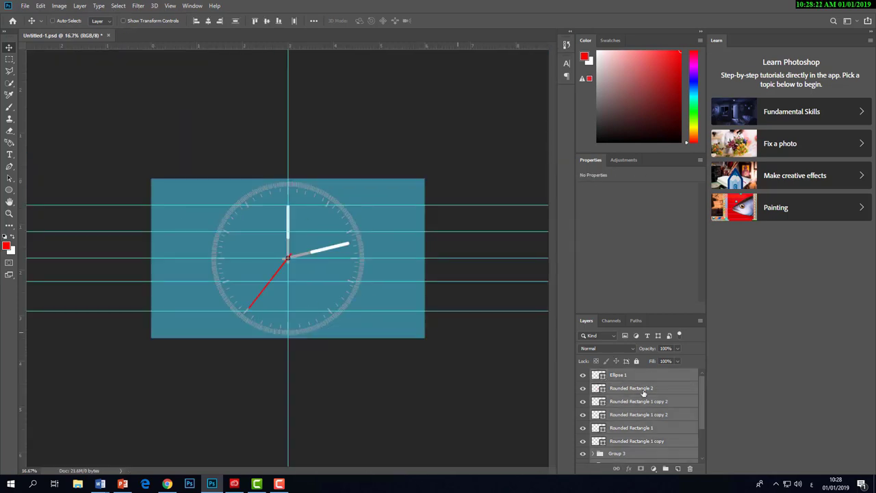
drag(701, 391, 701, 428)
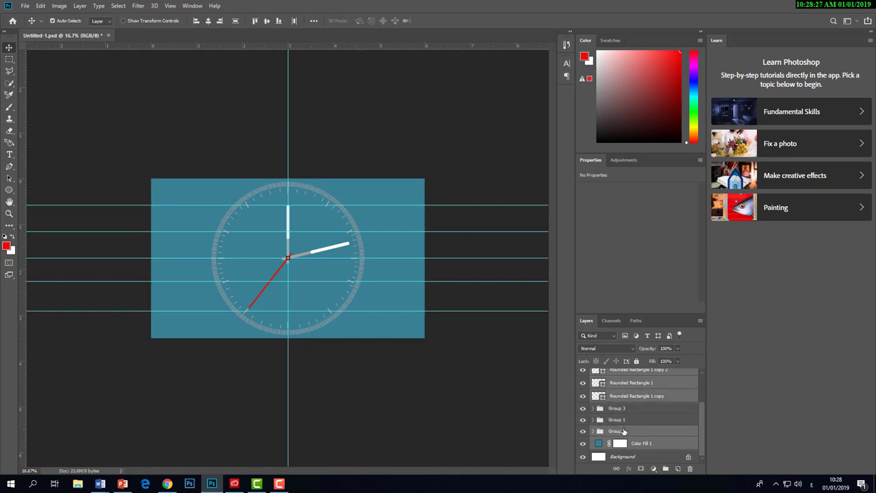
click(666, 469)
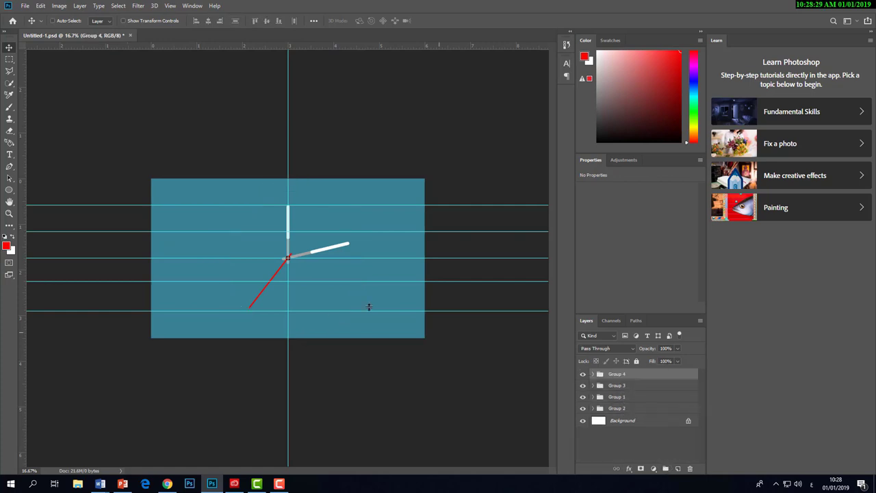
key(ctrl+z)
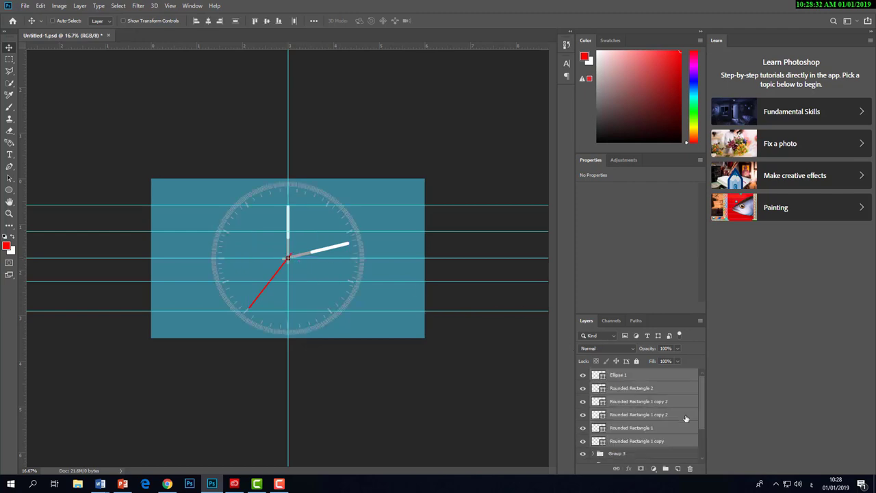
drag(701, 381, 702, 422)
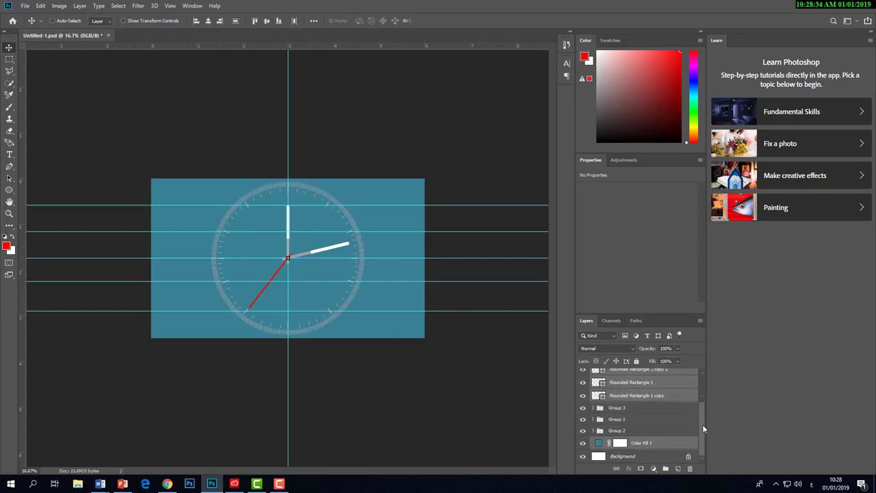
click(666, 469)
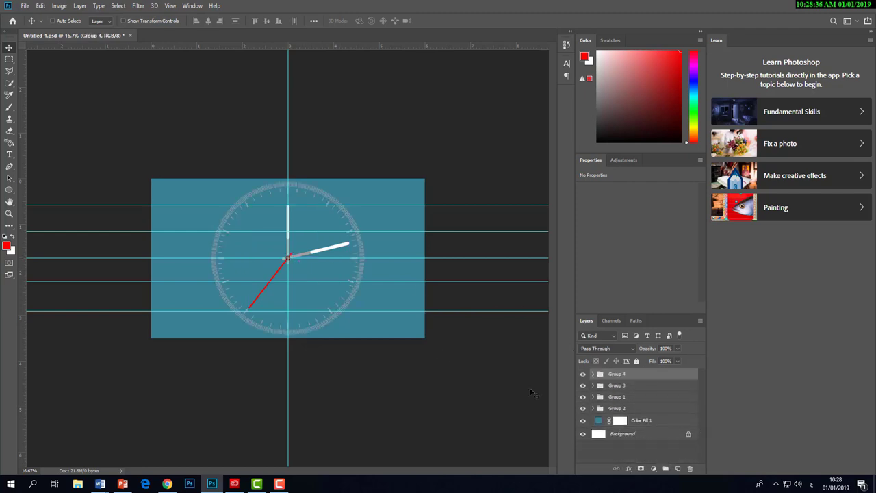
key(ctrl+plus)
key(ctrl+plus)
key(ctrl+plus)
scroll(287, 254, down, 2)
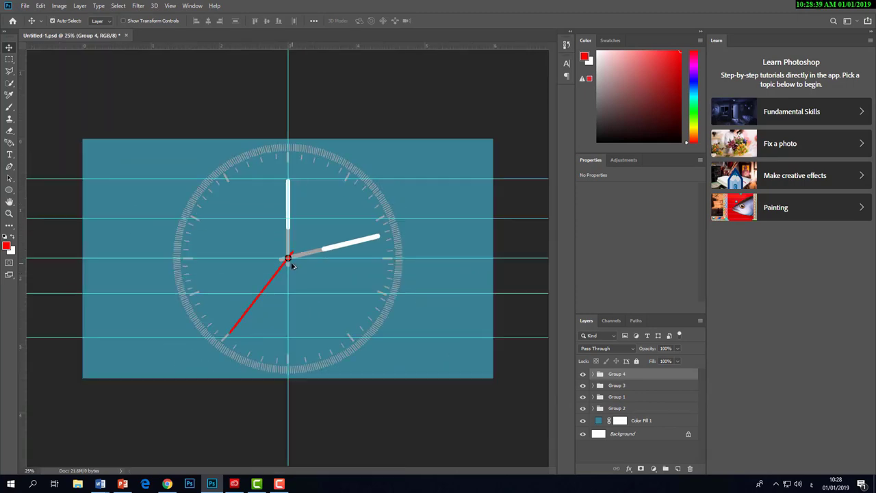
scroll(290, 260, up, 1)
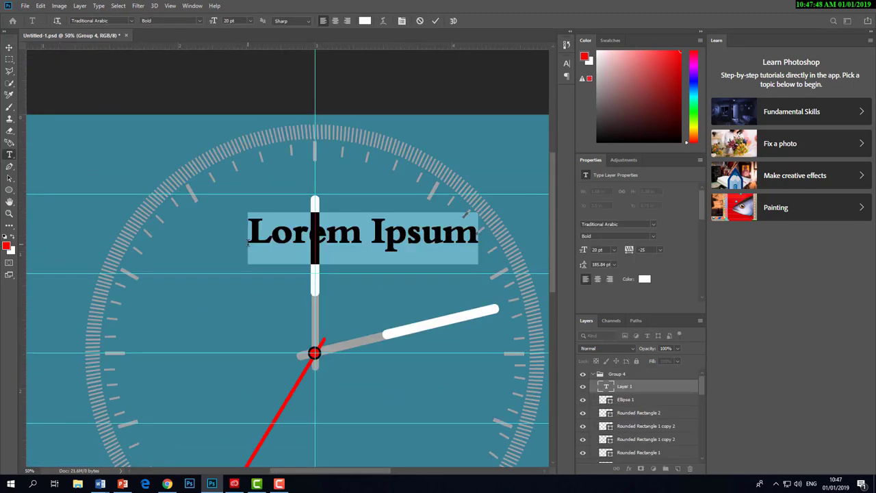
Step: Type a white 12, scale it to 13.58 pt, and place it above the vertical hand
text(12)
key(ctrl)
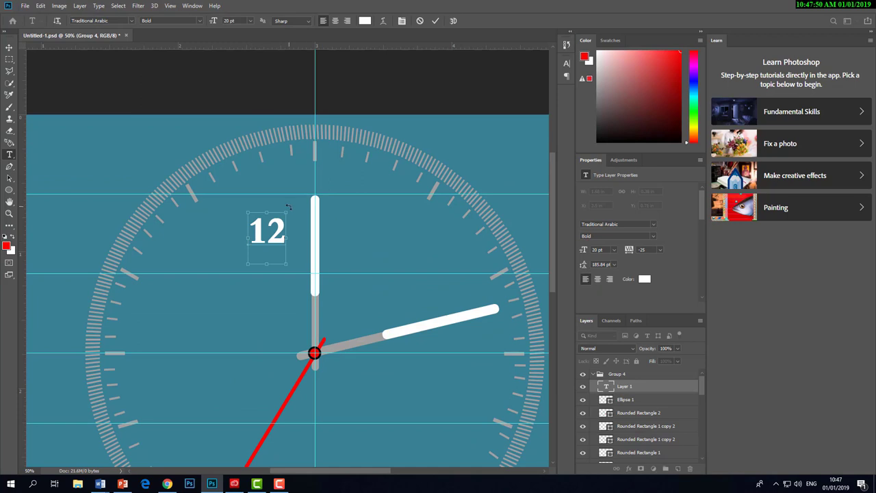
drag(288, 206, 278, 223)
mouse_move(294, 163)
mouse_down()
mouse_move(310, 183)
mouse_move(326, 167)
mouse_move(323, 175)
mouse_up()
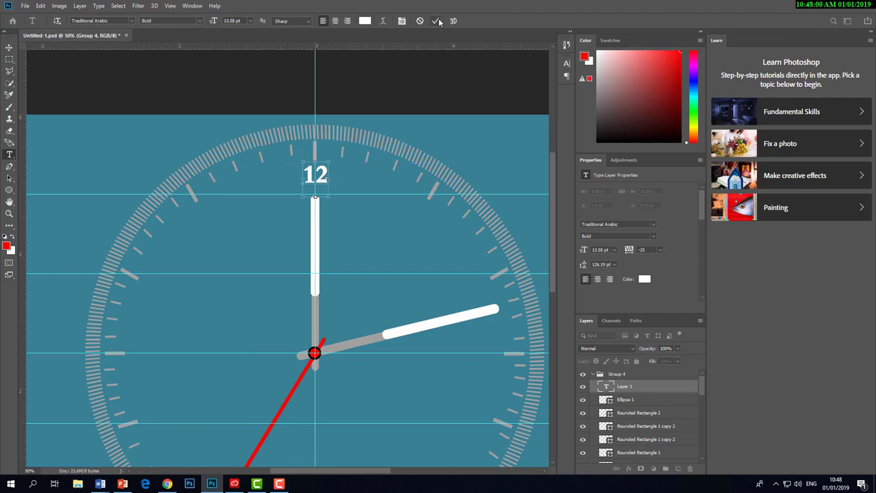
click(437, 21)
Step: Alt-drag copies of the 12 numeral onto the right-side hour marks of the dial
key(v)
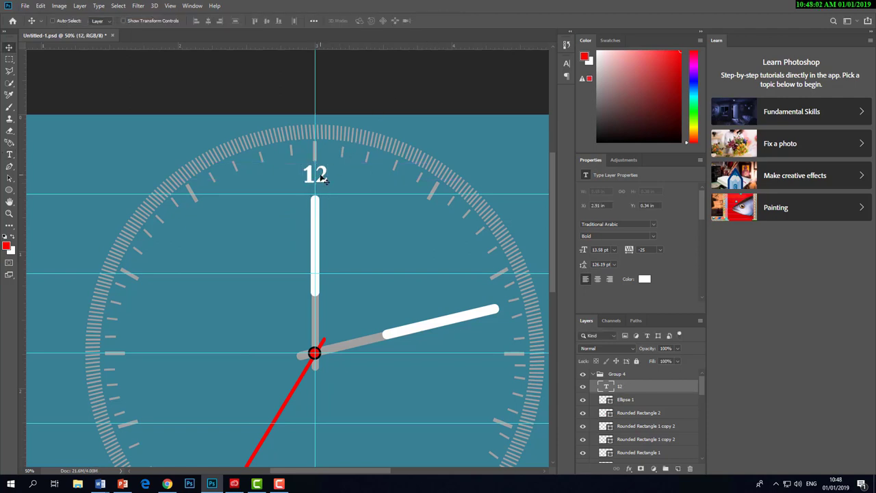
drag(328, 179, 430, 213)
scroll(342, 219, right, 5)
scroll(296, 221, down, 1)
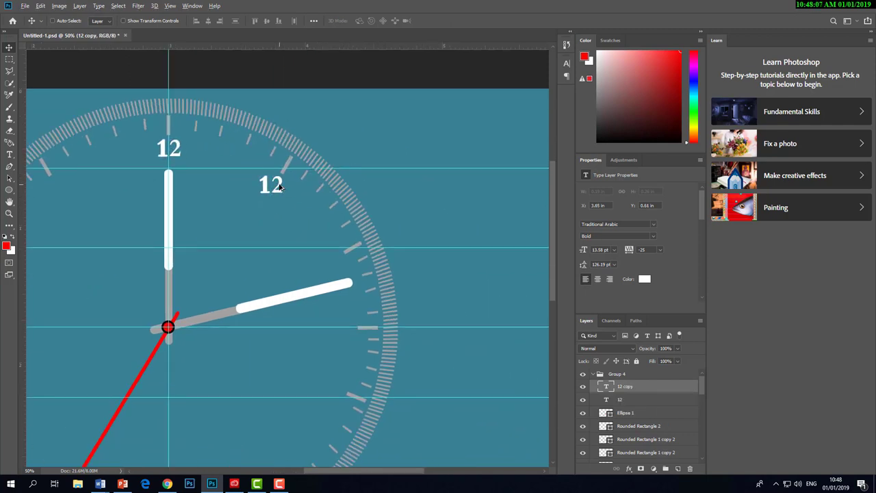
drag(279, 187, 334, 263)
scroll(333, 263, right, 2)
scroll(334, 263, down, 2)
mouse_move(274, 202)
mouse_down()
mouse_move(278, 266)
mouse_move(291, 266)
mouse_up()
scroll(275, 249, down, 2)
mouse_move(286, 205)
mouse_down()
mouse_move(286, 269)
mouse_move(274, 277)
mouse_move(362, 231)
mouse_move(306, 298)
mouse_up()
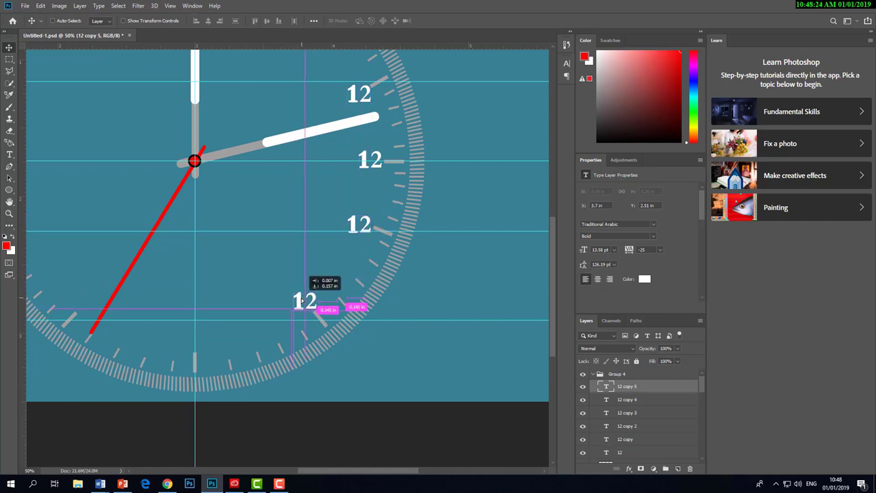
Step: Place further 12 copies on the bottom and left-side hour marks
drag(306, 298, 345, 250)
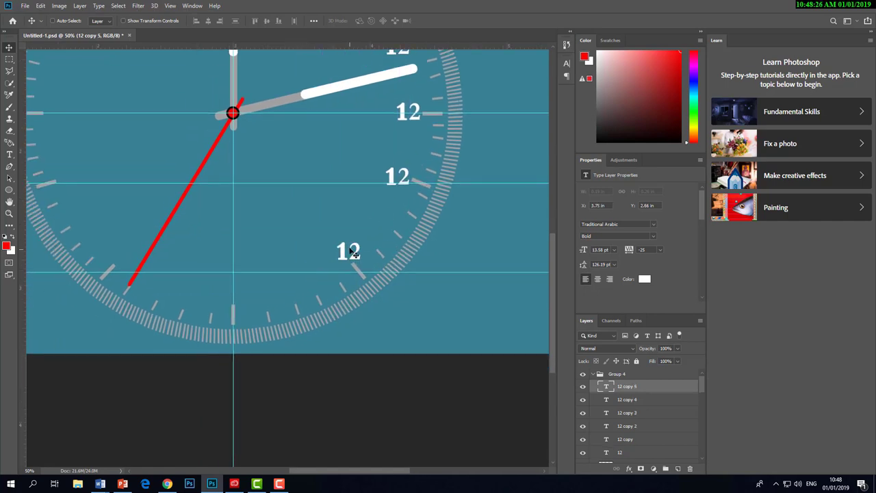
drag(343, 290, 233, 293)
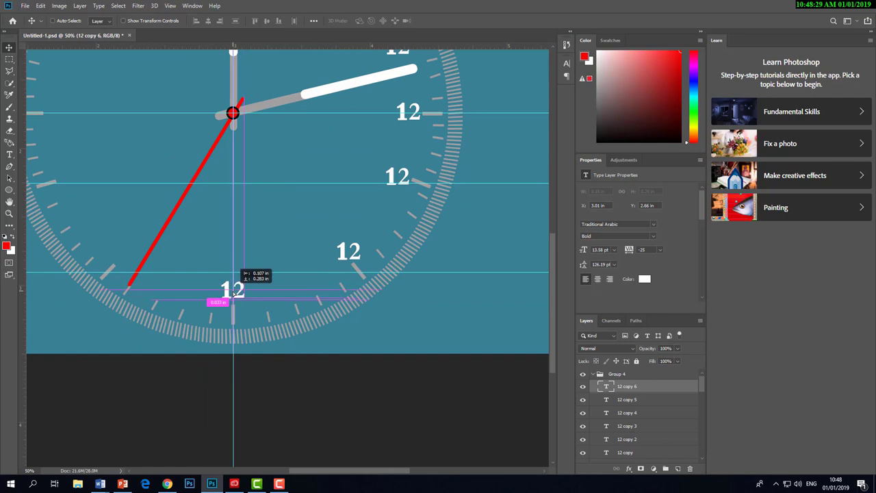
drag(186, 267, 332, 341)
drag(375, 369, 271, 327)
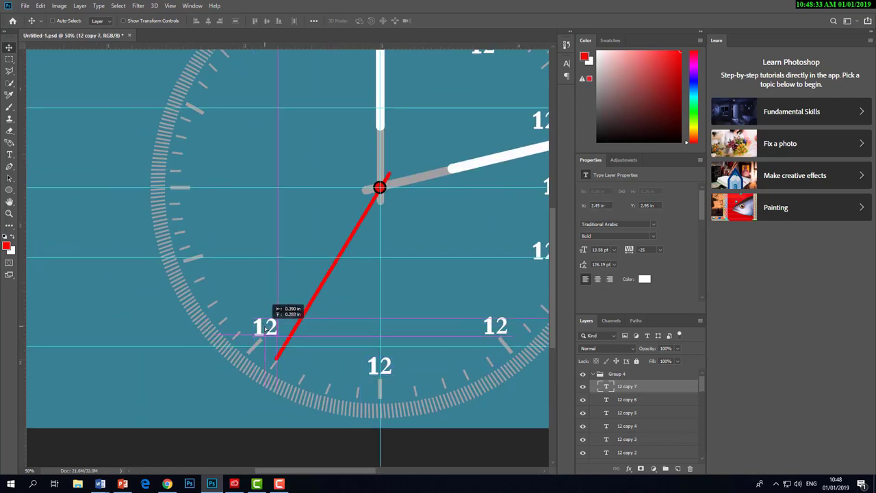
drag(227, 310, 273, 381)
drag(314, 400, 264, 317)
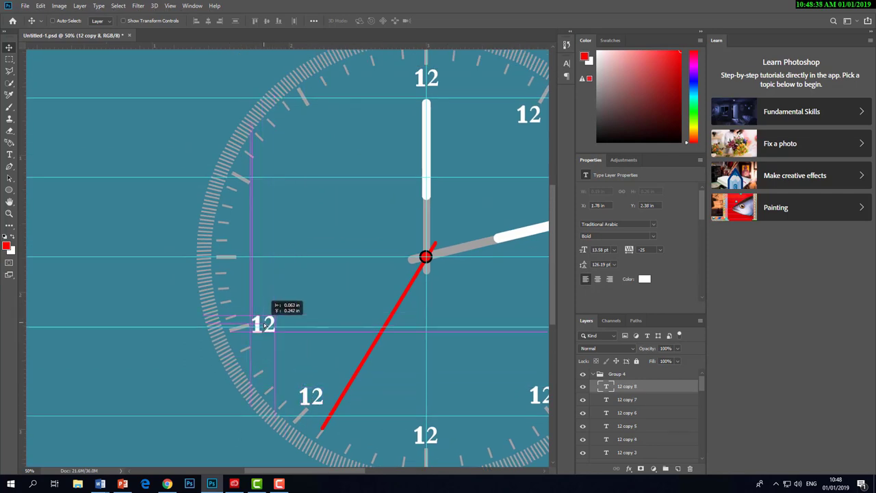
drag(265, 322, 267, 326)
scroll(267, 326, up, 2)
drag(268, 386, 255, 322)
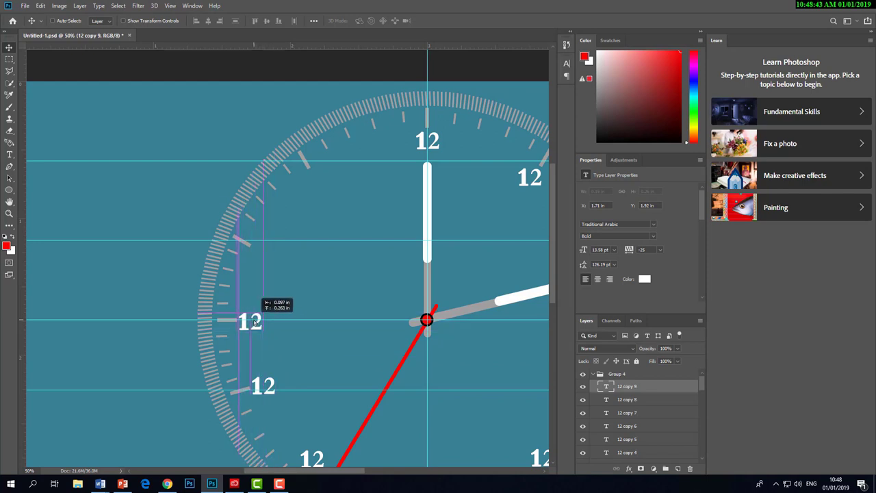
scroll(254, 322, up, 2)
mouse_move(259, 370)
mouse_down()
mouse_move(272, 312)
mouse_move(335, 233)
mouse_move(291, 260)
mouse_up()
scroll(358, 249, right, 5)
scroll(358, 248, up, 1)
Step: Retype the 1 o'clock copy as 1 and align it on its hour mark
key(t)
text(1)
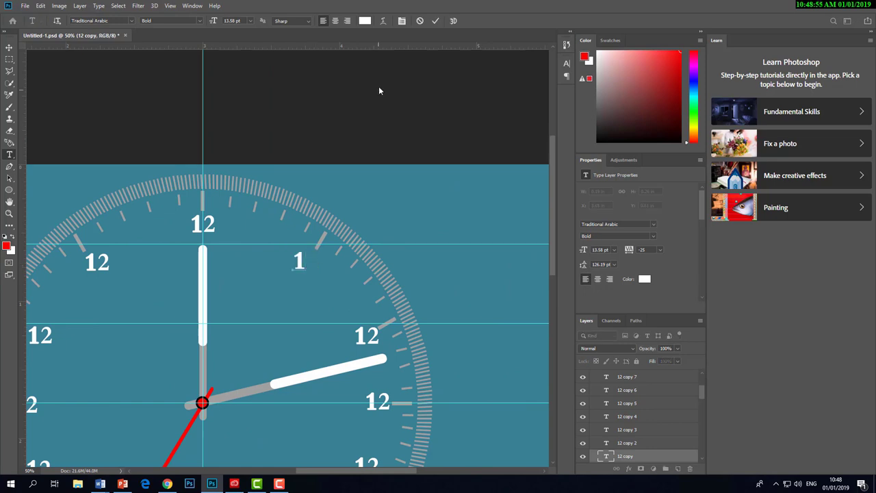
click(435, 21)
key(v)
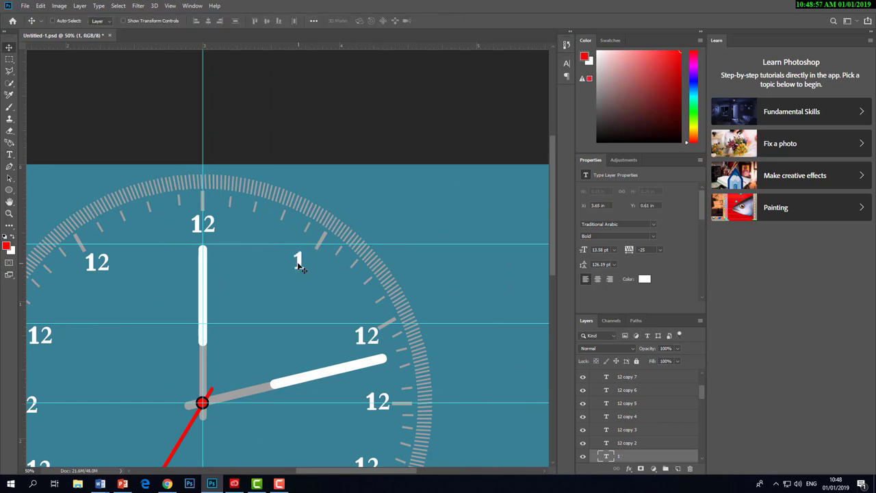
double_click(298, 264)
click(436, 21)
key(v)
mouse_move(299, 269)
mouse_down()
mouse_move(313, 267)
mouse_move(294, 265)
mouse_up()
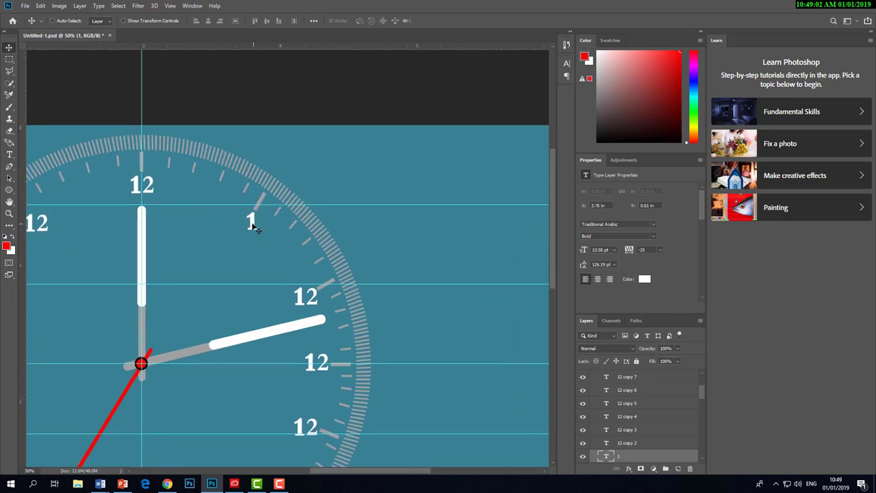
drag(254, 221, 251, 220)
drag(289, 254, 264, 230)
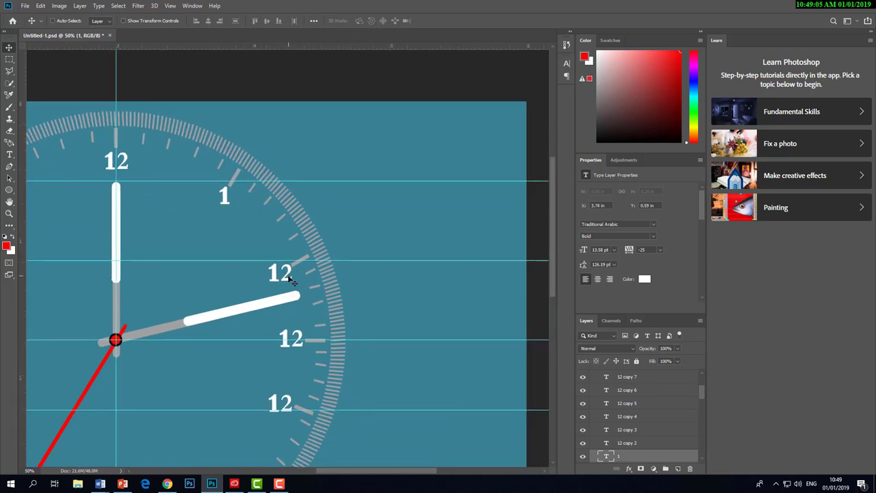
Step: Delete the leading 1 so the 2 o'clock copy reads 2, then align it
key(t)
click(280, 276)
drag(280, 274, 267, 272)
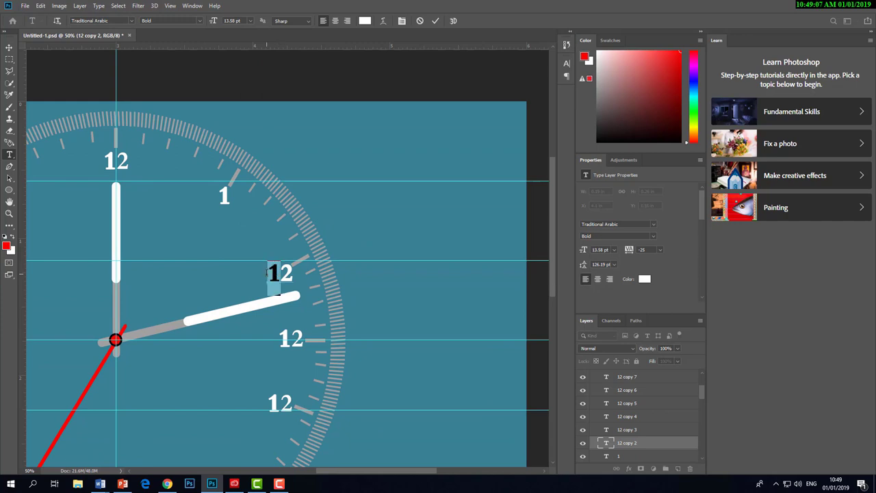
key(BackSpace)
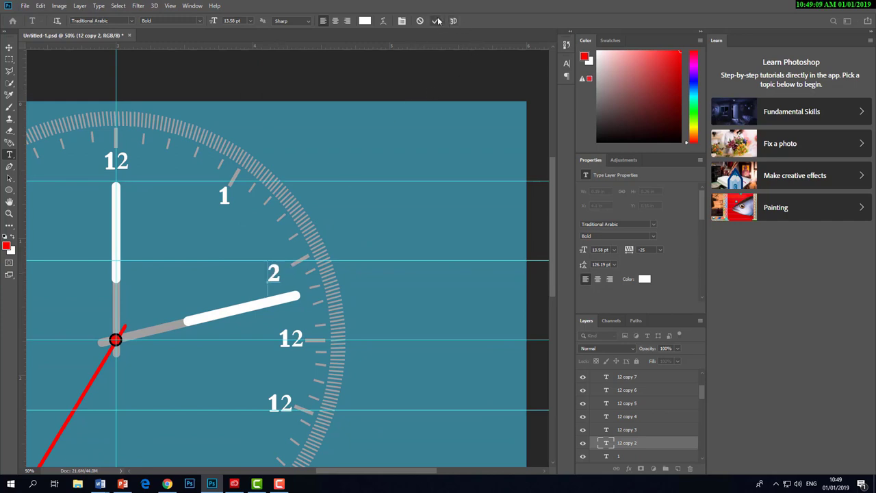
click(436, 20)
key(v)
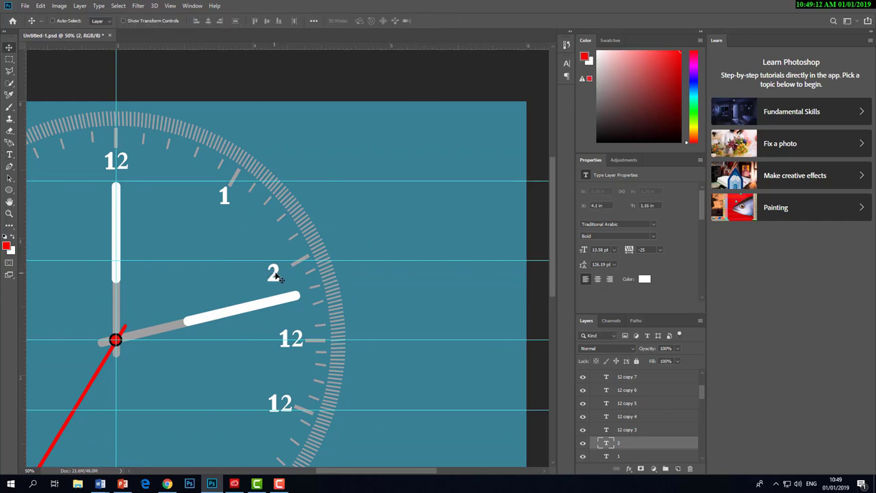
mouse_move(274, 273)
mouse_down()
mouse_move(316, 280)
mouse_move(245, 262)
mouse_up()
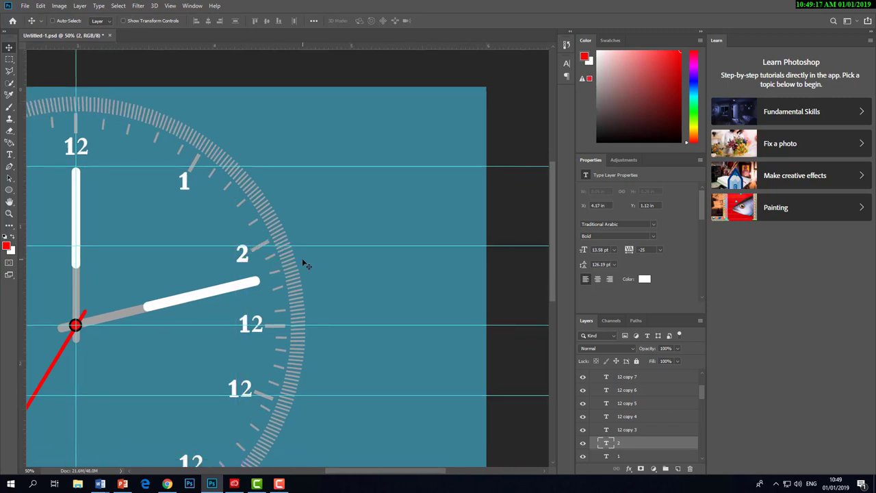
key(Left)
key(Down)
scroll(273, 318, down, 1)
Step: Retype the 3 o'clock copy as 3 and shift it slightly right
key(t)
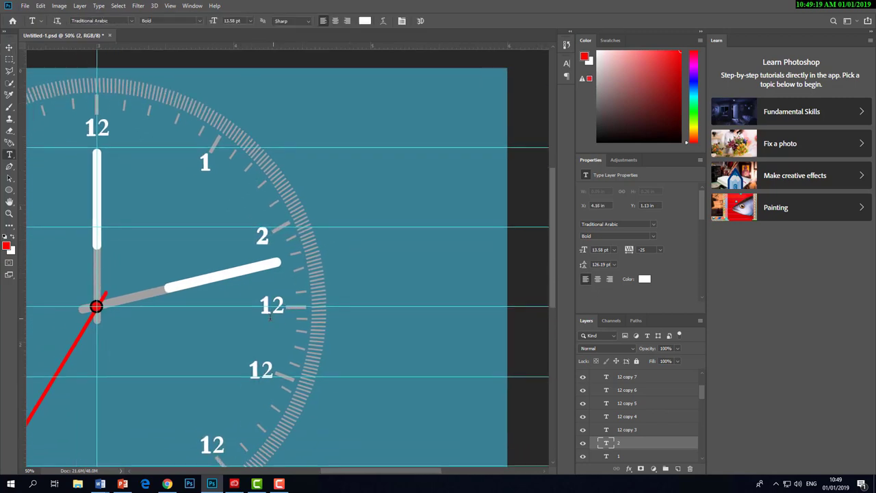
double_click(269, 315)
text(3)
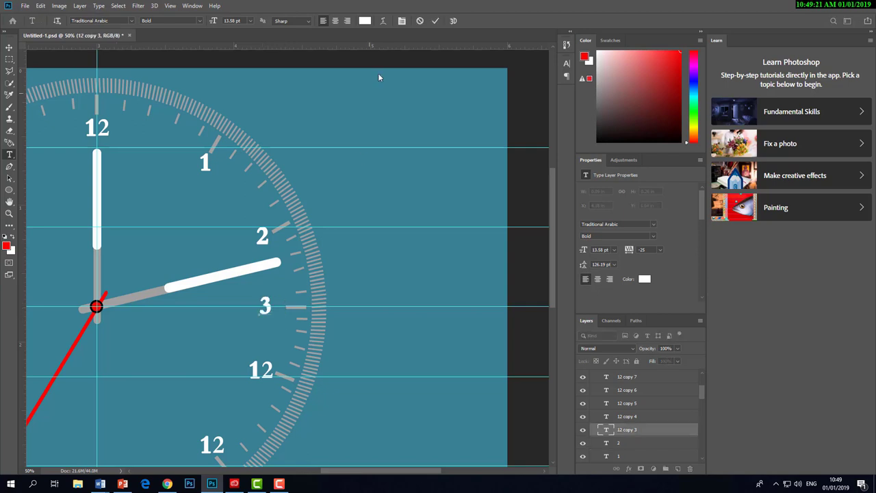
drag(274, 293, 269, 302)
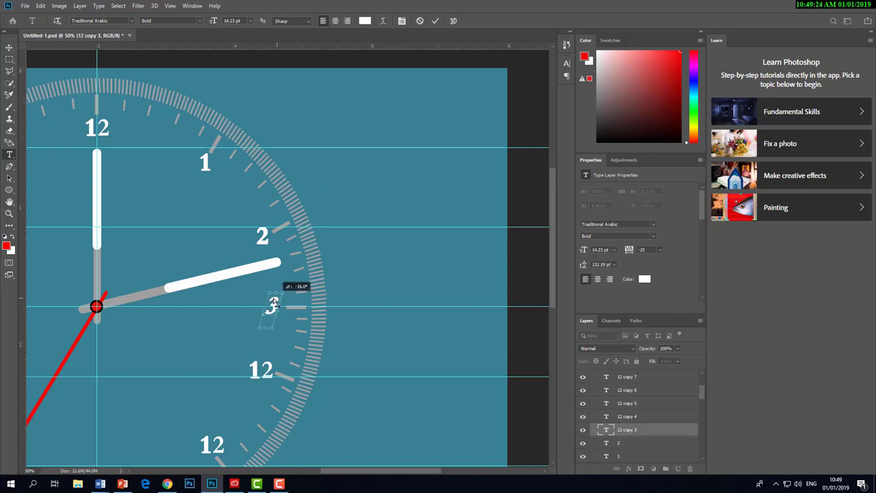
click(435, 21)
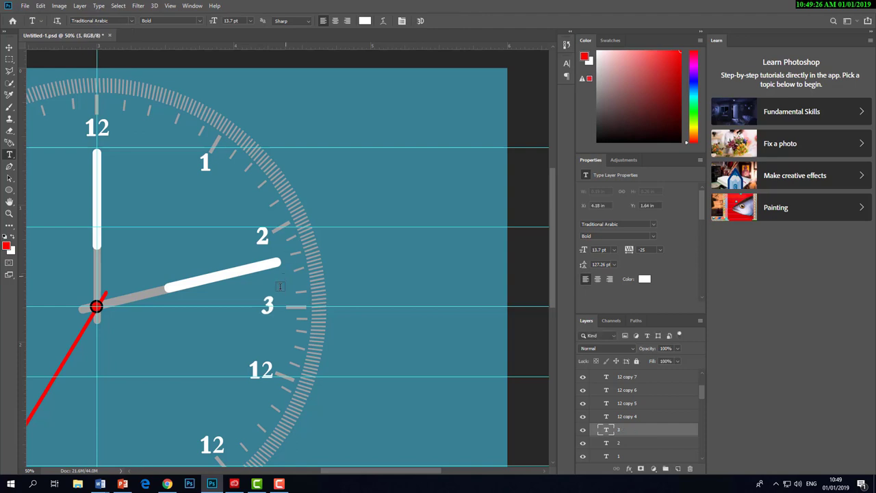
key(v)
drag(276, 318, 285, 319)
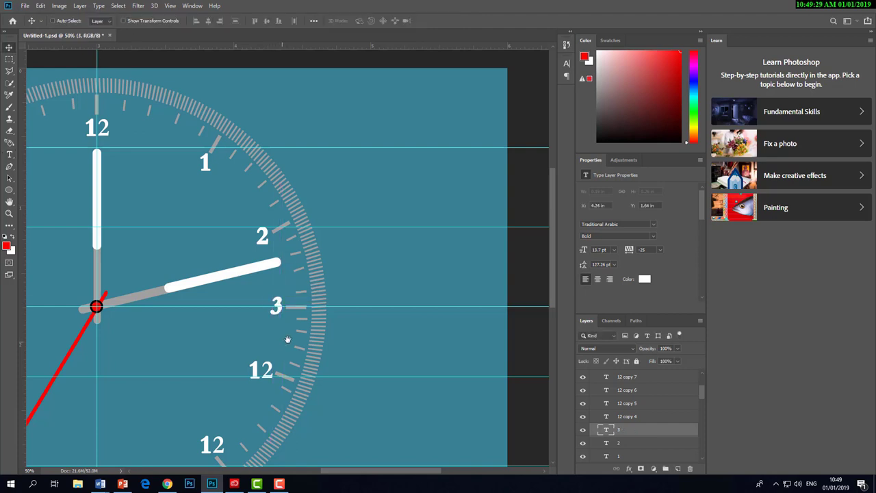
scroll(335, 333, down, 1)
scroll(335, 334, left, 1)
Step: Retype the 4 o'clock copy as 4
key(t)
click(334, 334)
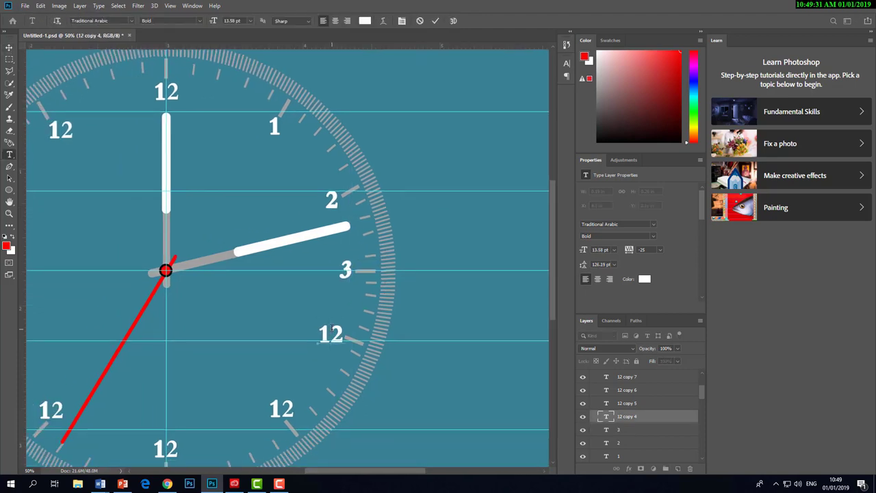
text(4)
key(ctrl+a)
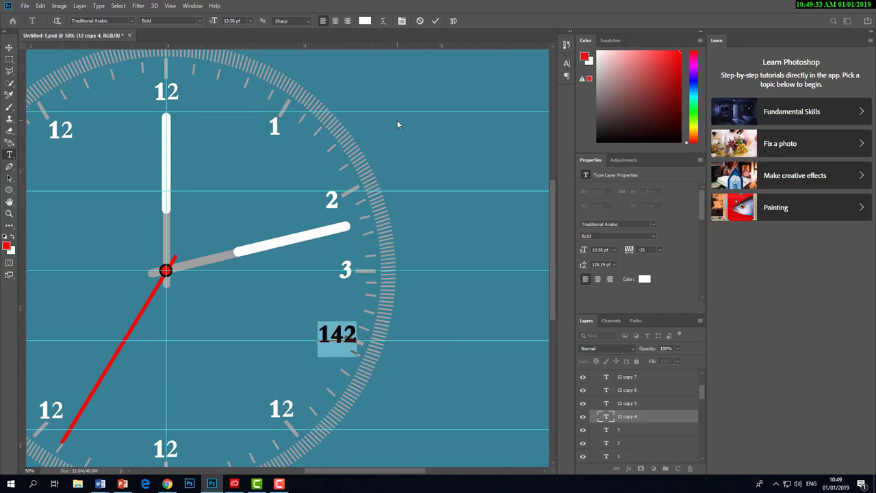
text(4)
click(435, 21)
Step: Shift the 4 into place, then retype the 5 o'clock copy as 5 and align it
key(v)
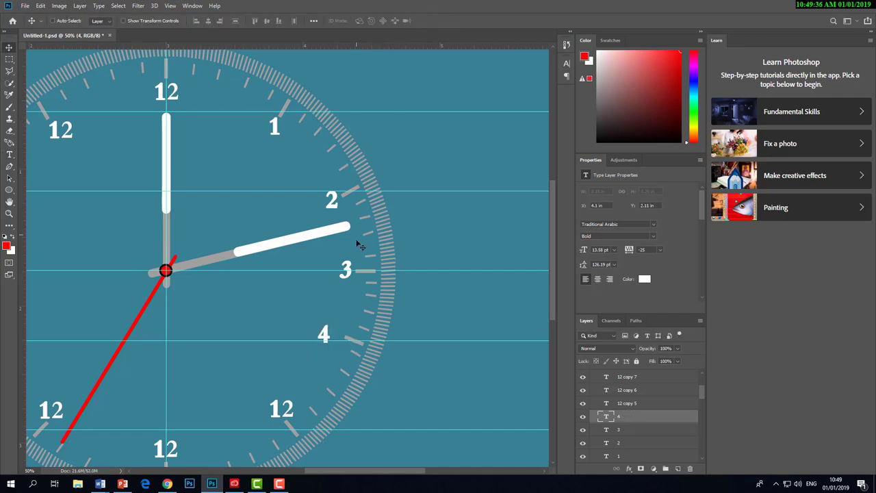
drag(324, 335, 456, 265)
key(t)
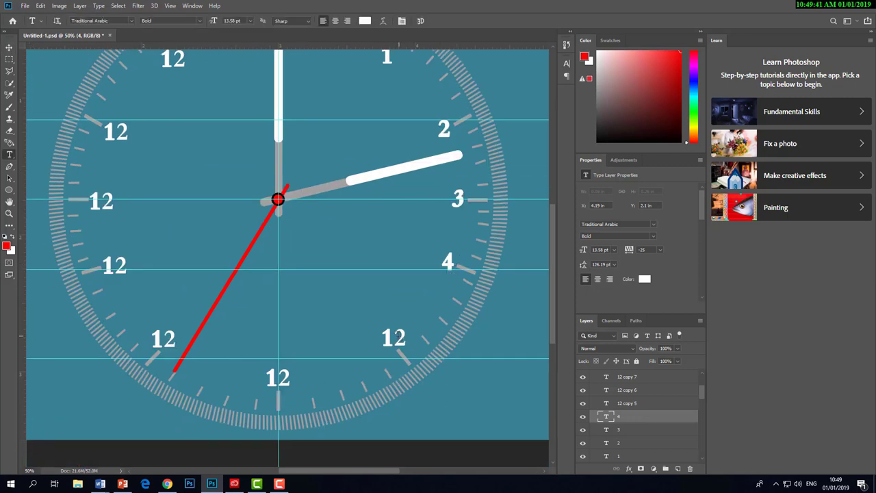
click(397, 336)
key(ctrl+a)
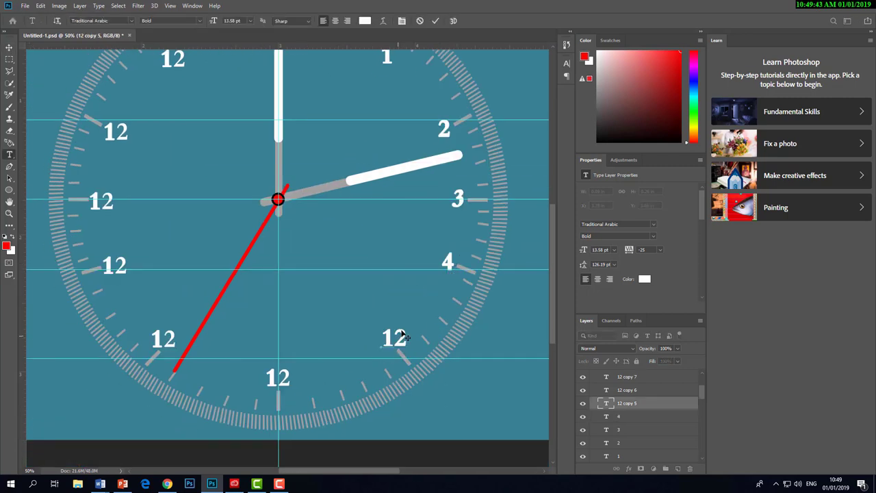
text(5)
click(437, 23)
key(v)
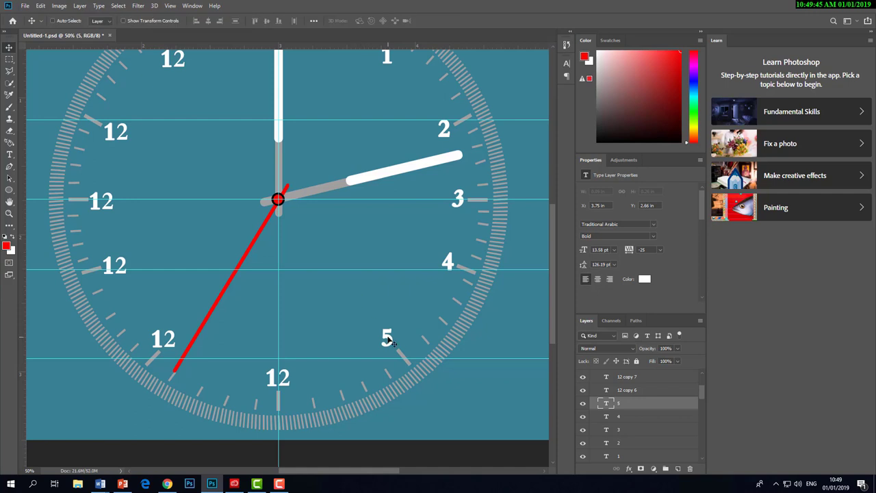
drag(388, 339, 392, 340)
drag(322, 333, 391, 340)
Step: Retype the bottom copy as 6 and adjust its position
key(t)
click(340, 385)
key(ctrl+a)
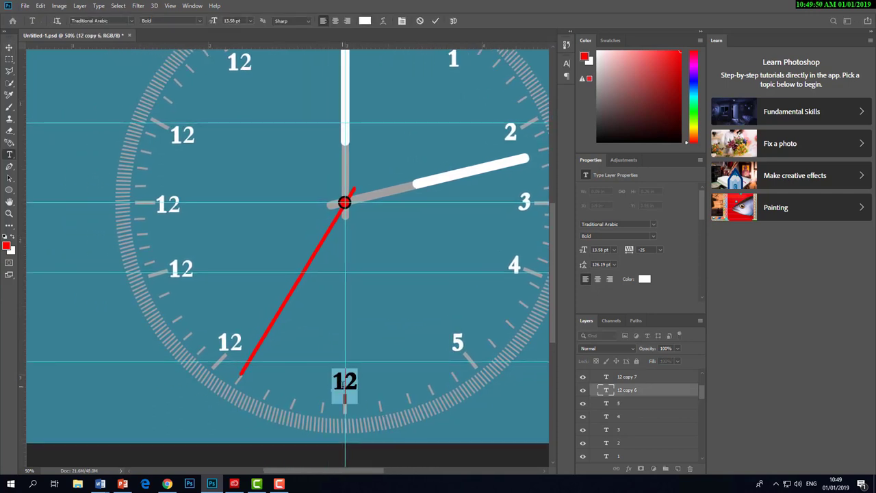
text(6)
click(435, 20)
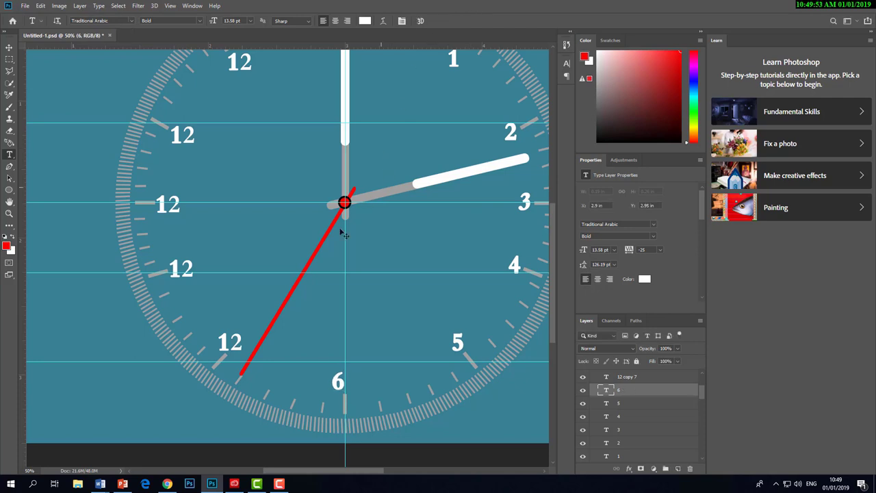
key(v)
drag(341, 385, 345, 383)
Step: Retype the lower-left copy as 7 and shift it slightly right
key(t)
click(236, 344)
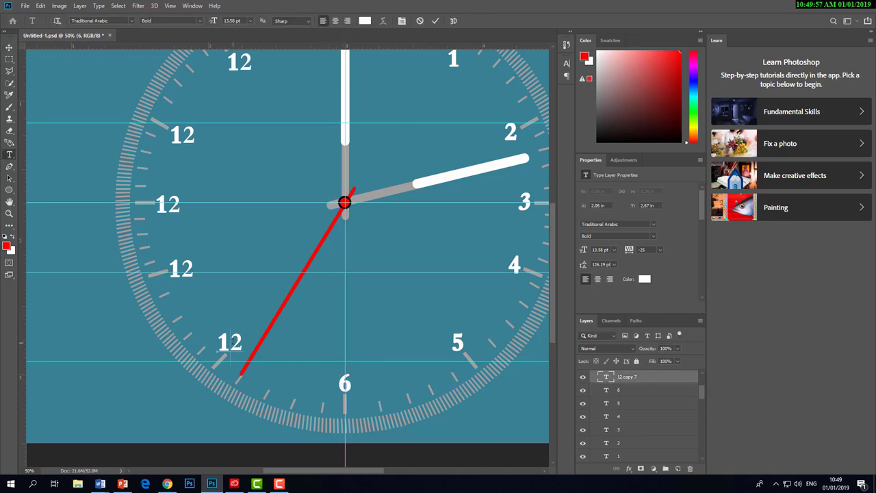
key(ctrl+a)
text(7)
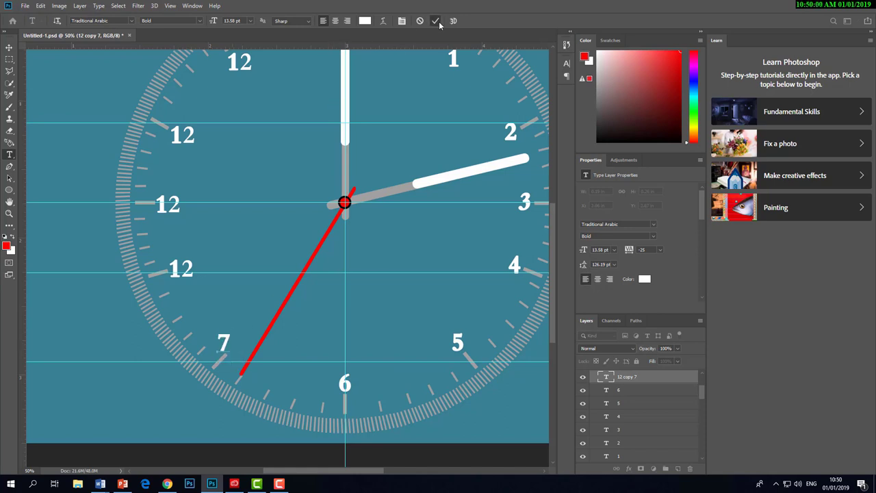
click(436, 20)
key(v)
drag(226, 342, 234, 343)
scroll(233, 336, up, 2)
Step: Retype the 8 o'clock copy as 8 and nudge it right
key(t)
click(217, 336)
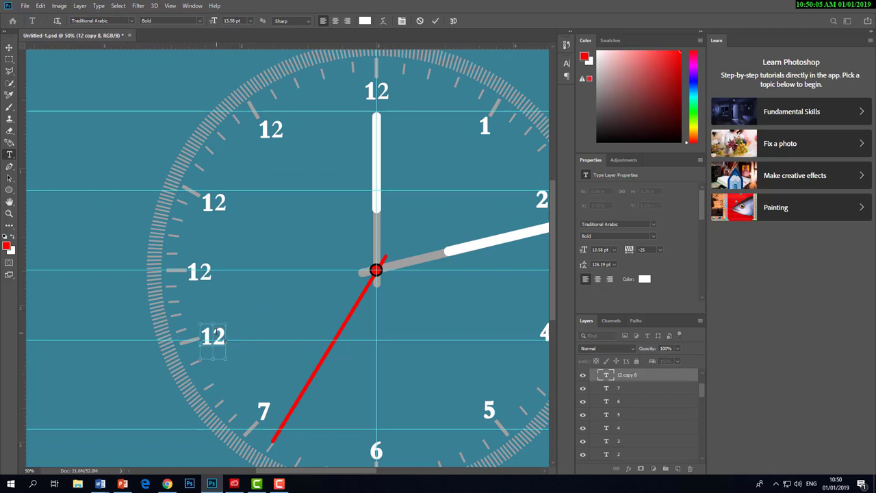
key(ctrl+a)
text(8)
click(435, 21)
key(v)
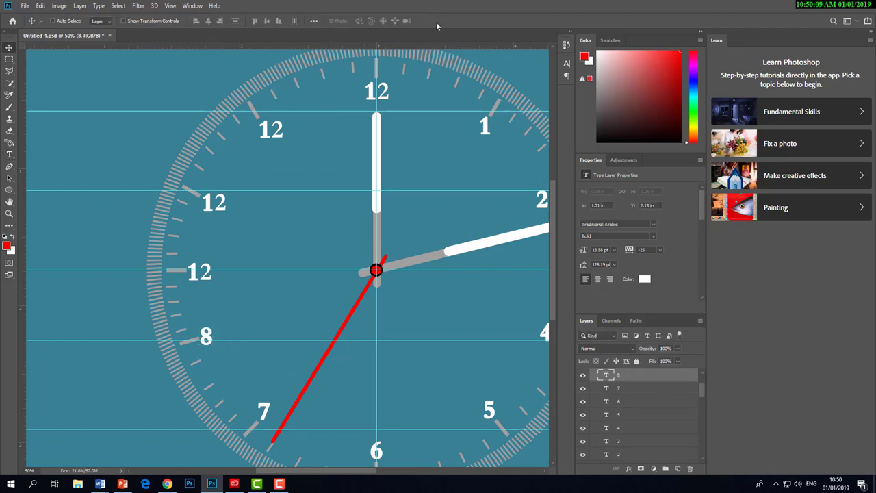
key(Right)
key(Right)
key(Right)
key(Right)
Step: Retype the 9 o'clock copy as 9 and nudge it into place
key(t)
double_click(199, 271)
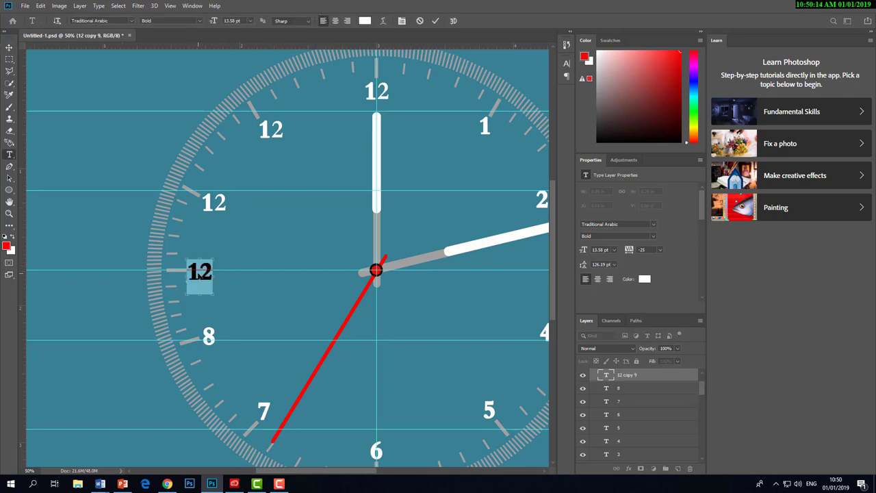
text(9)
click(436, 20)
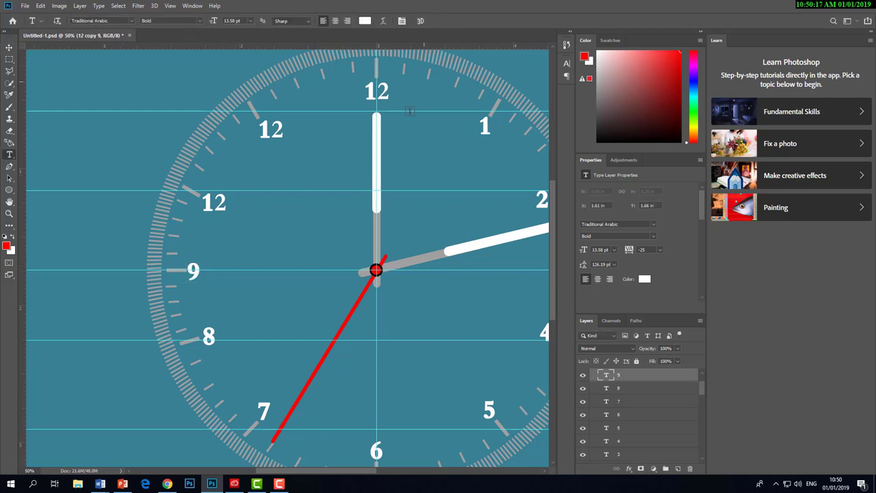
key(v)
drag(193, 271, 198, 270)
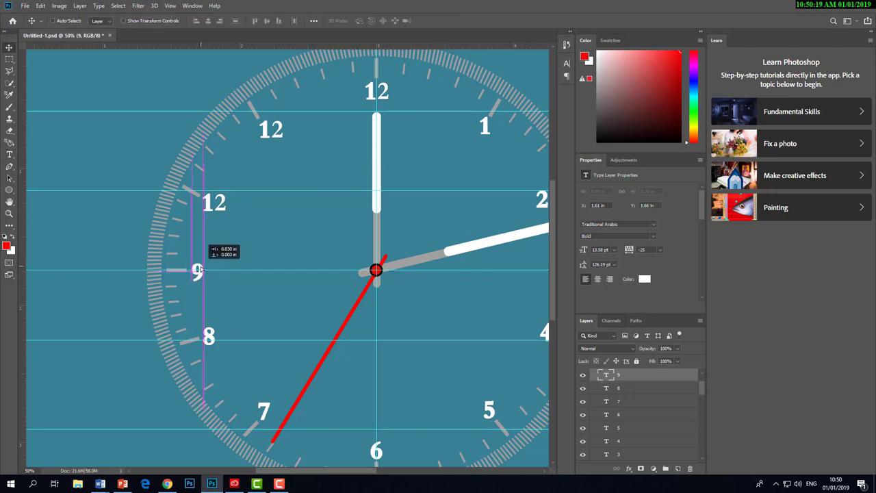
drag(231, 217, 225, 251)
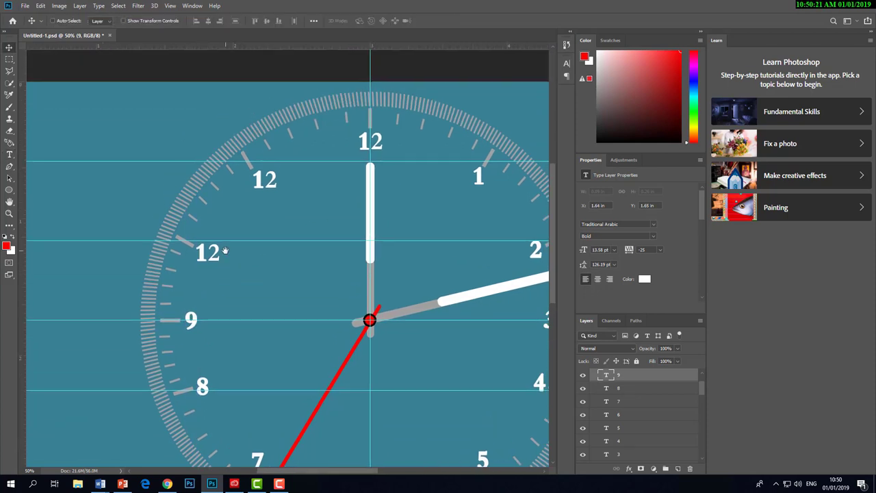
Step: Retype the remaining copies as 10 and 11, nudge the 11 left, and zoom out
key(t)
click(209, 254)
key(ctrl+a)
text(1)
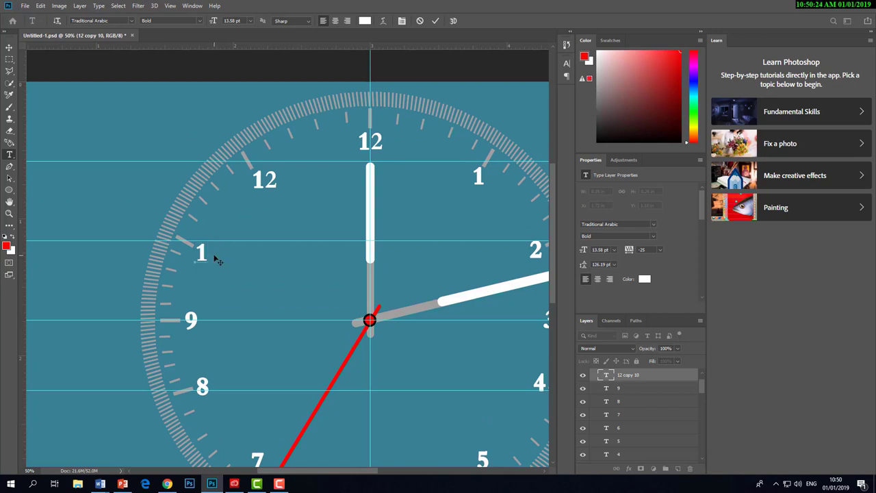
text(0)
click(436, 21)
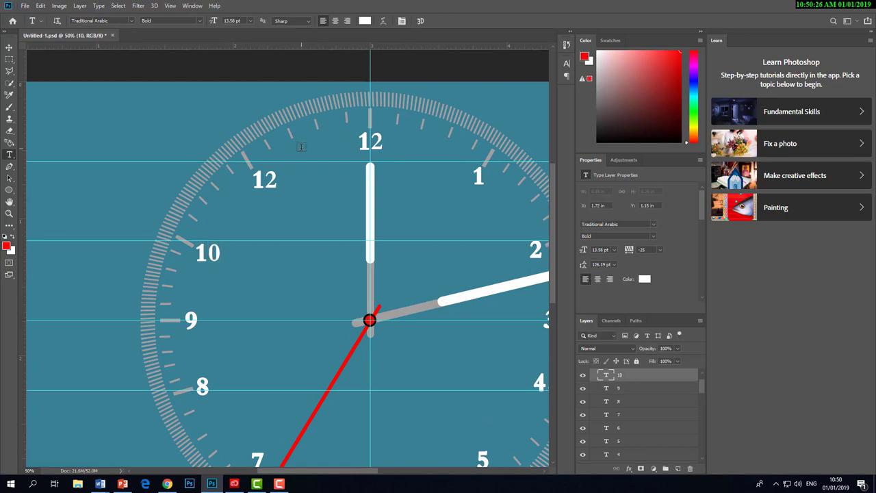
click(271, 179)
key(ctrl+a)
text(1)
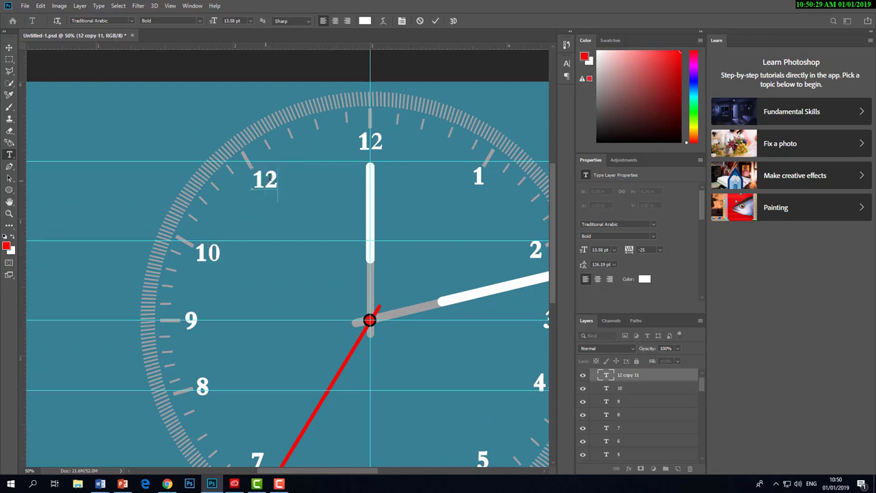
text(1)
click(435, 21)
key(v)
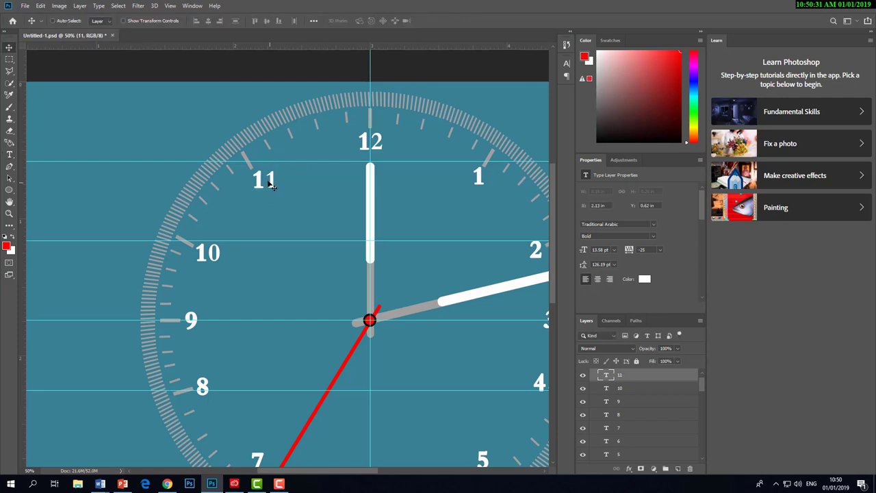
drag(267, 182, 256, 186)
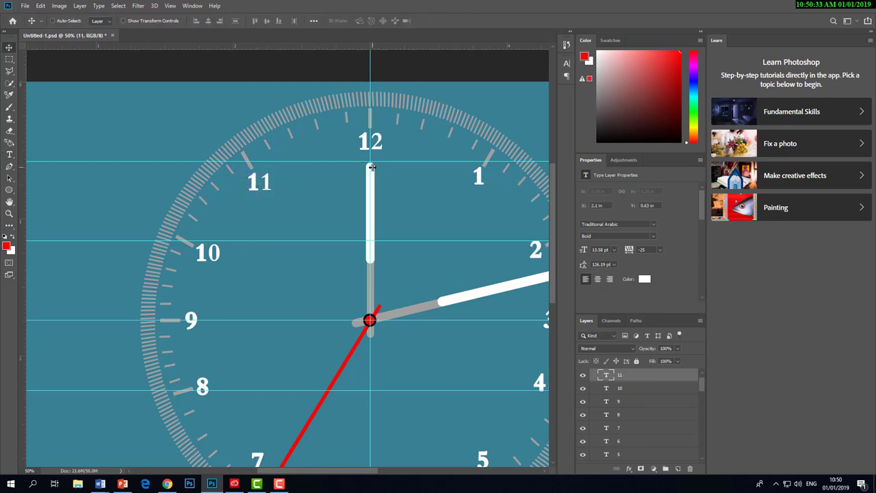
key(ctrl+minus)
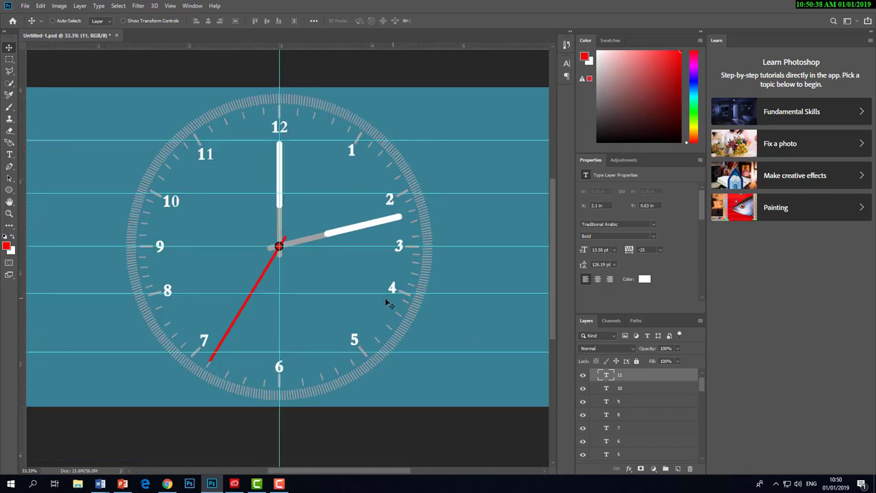
Step: Merge Groups 5, 3, 1 and 2 each into a single layer
click(278, 483)
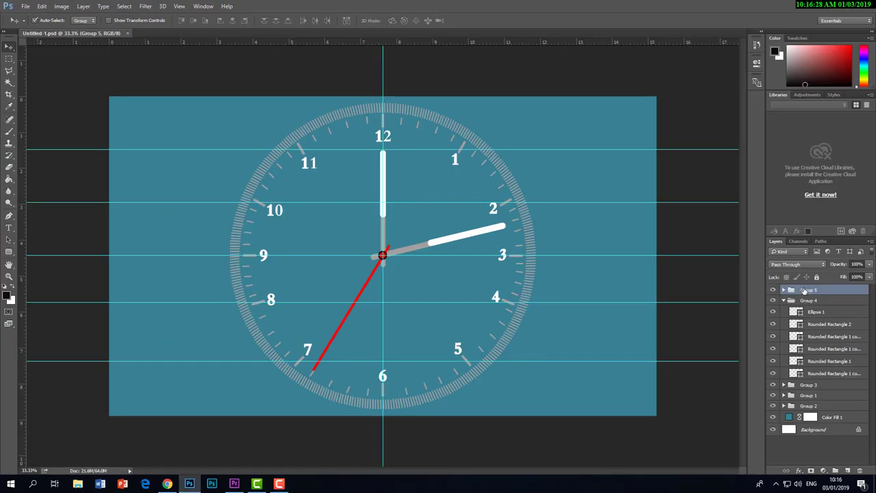
right_click(807, 291)
click(705, 384)
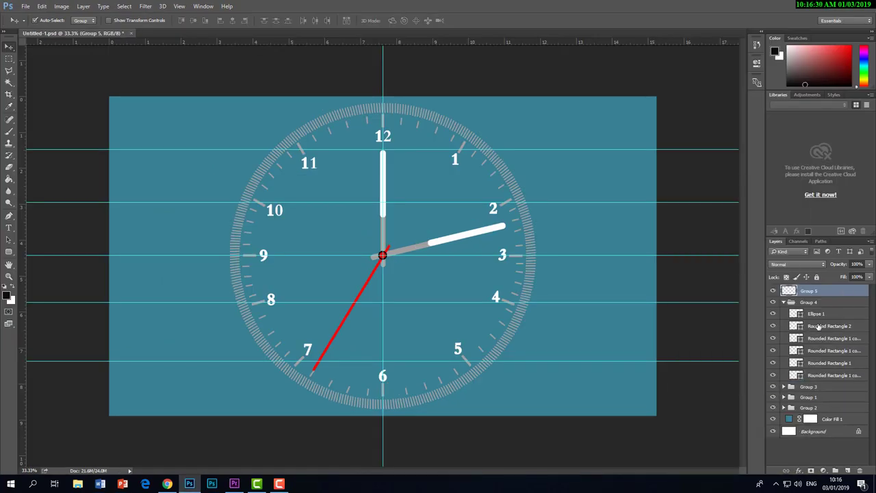
click(810, 387)
right_click(810, 387)
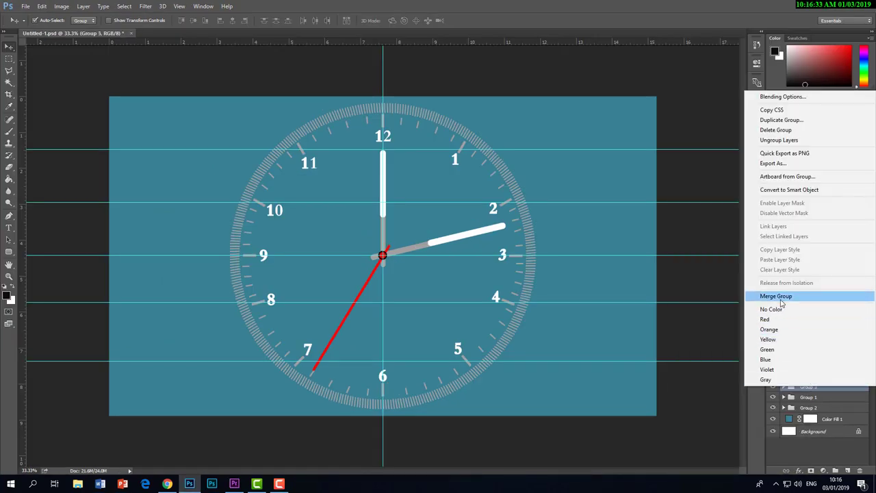
click(781, 295)
right_click(810, 400)
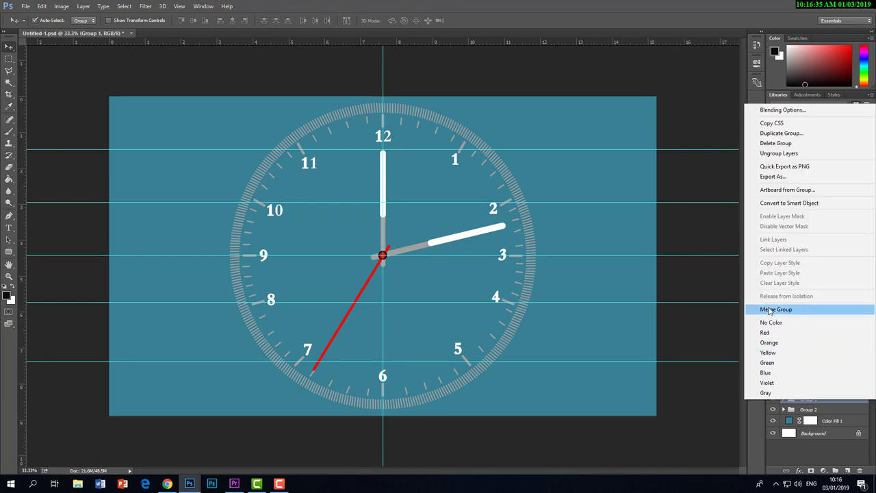
click(775, 307)
right_click(805, 410)
click(776, 319)
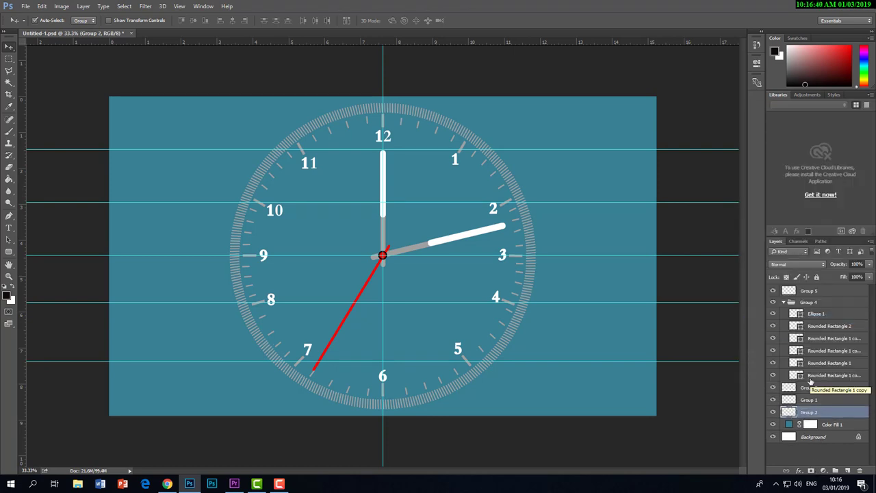
Step: Rasterize Rounded Rectangle 1 and its copy and merge them into one layer
click(814, 375)
click(815, 367)
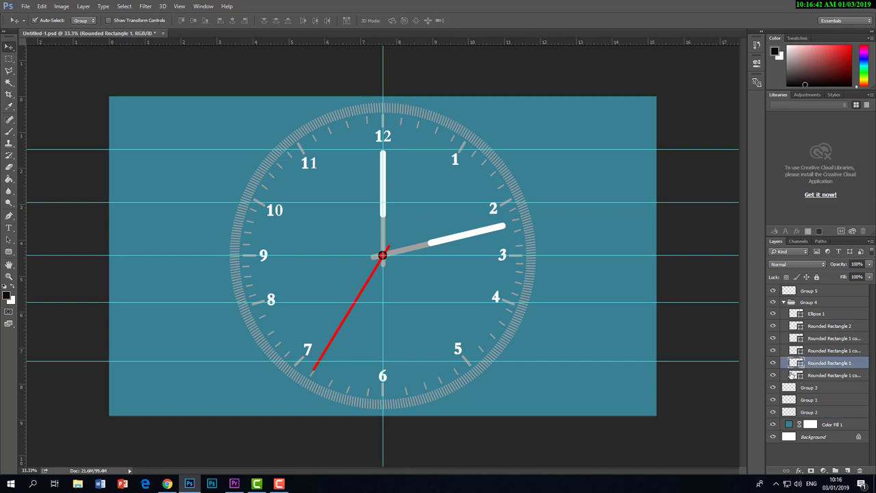
shift+click(836, 378)
right_click(836, 379)
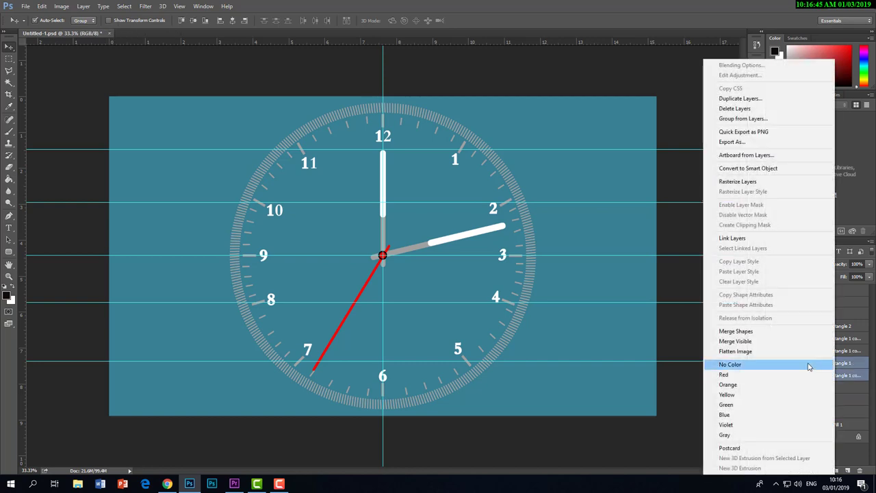
click(737, 181)
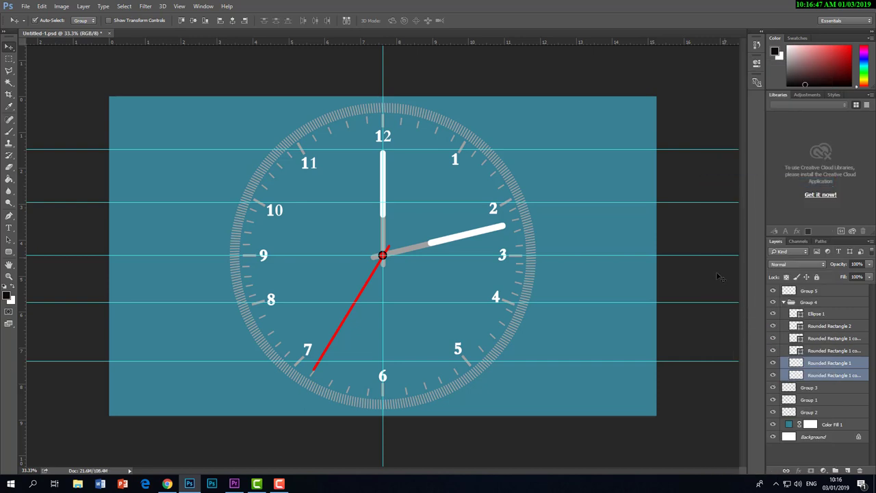
key(ctrl+e)
Step: Rasterize the two remaining Rounded Rectangle 1 copy layers and merge them together
click(828, 351)
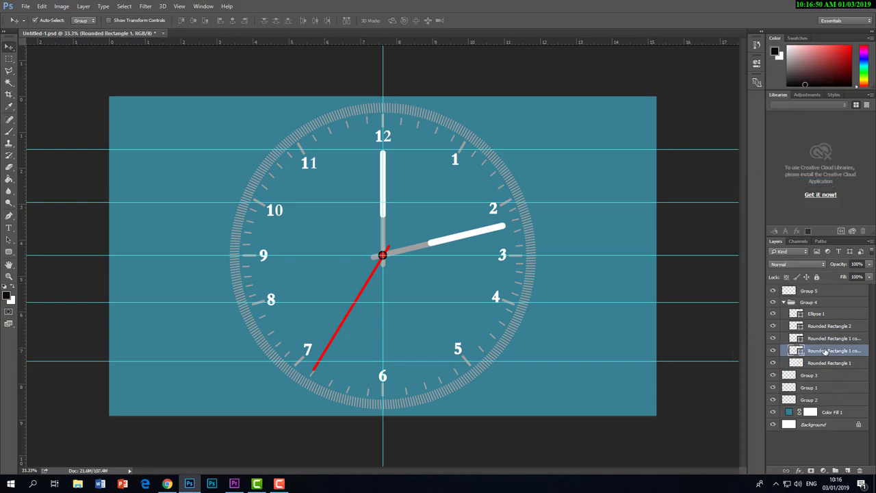
shift+click(824, 341)
right_click(823, 340)
click(725, 181)
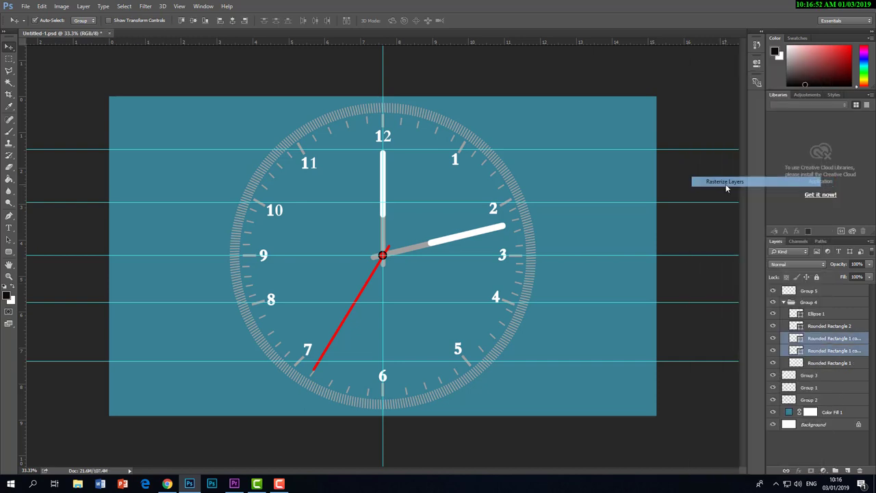
right_click(840, 344)
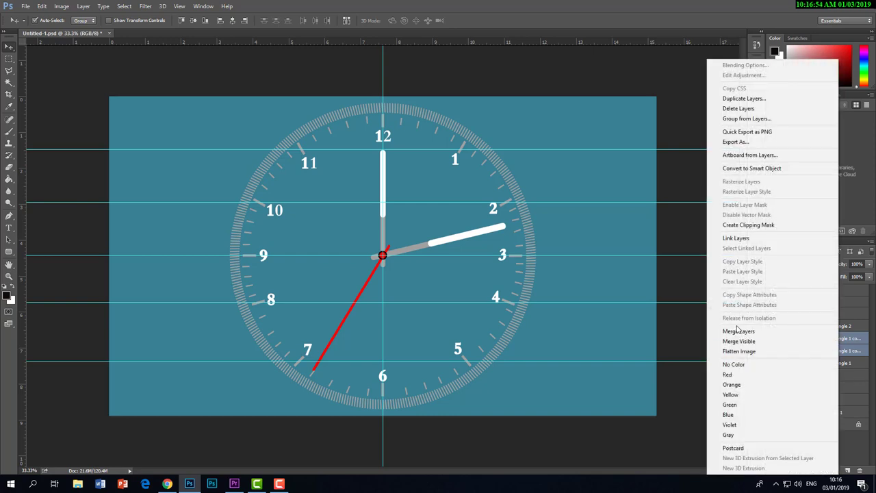
click(753, 331)
click(821, 327)
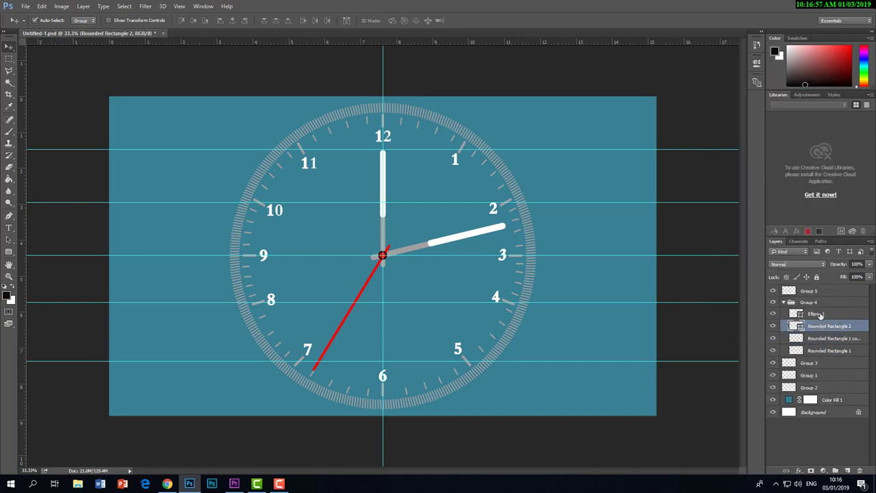
Step: Identify the minute, hour and red second hand layers by hiding each, then select Rounded Rectangle 2
click(773, 313)
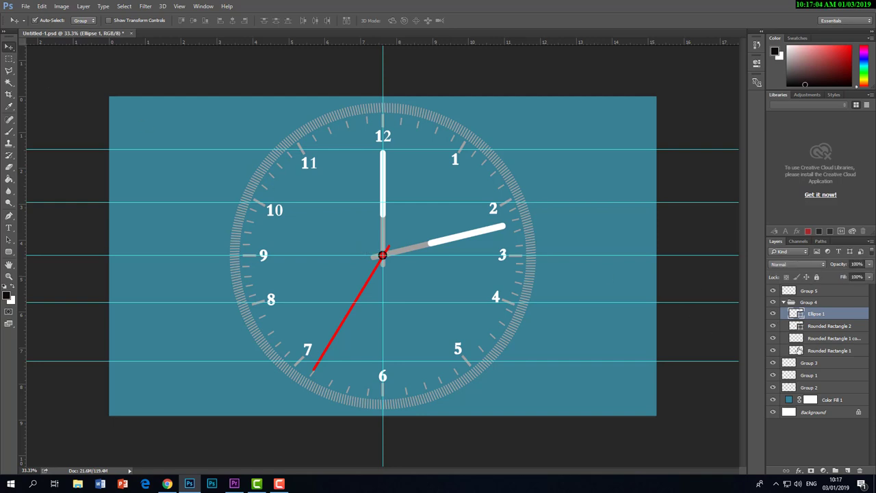
click(813, 340)
click(773, 338)
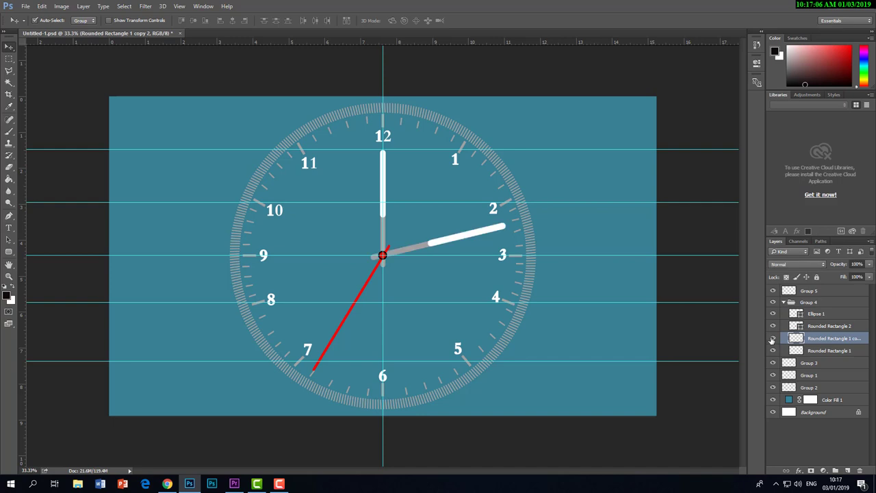
click(809, 350)
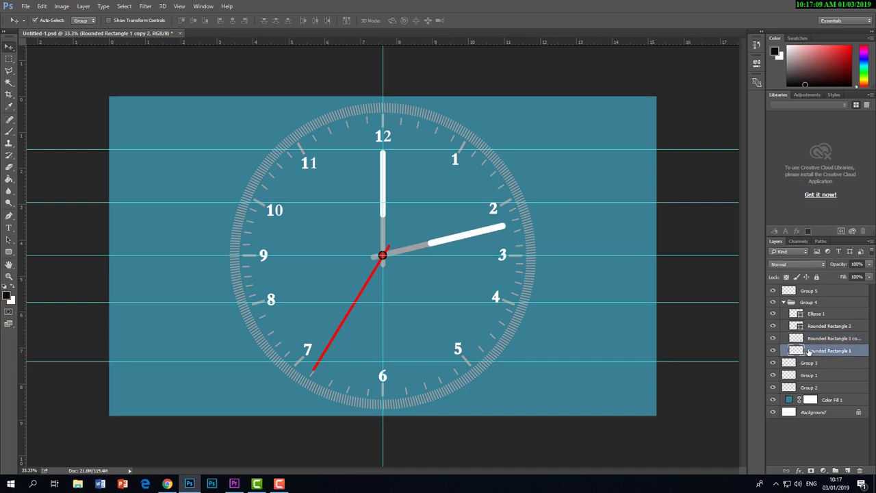
key(ctrl+t)
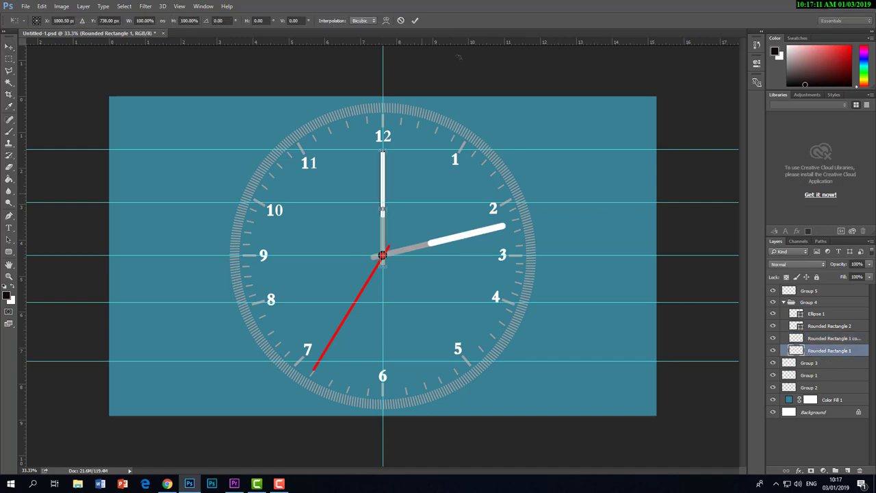
click(417, 20)
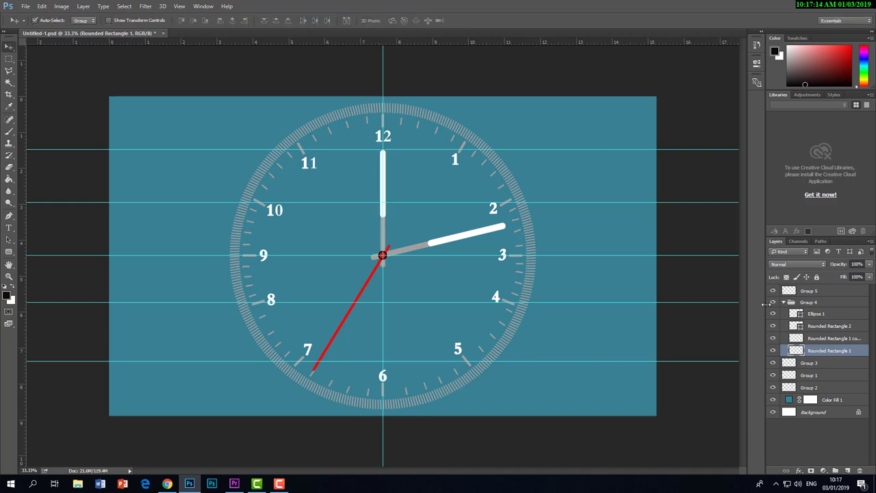
click(773, 350)
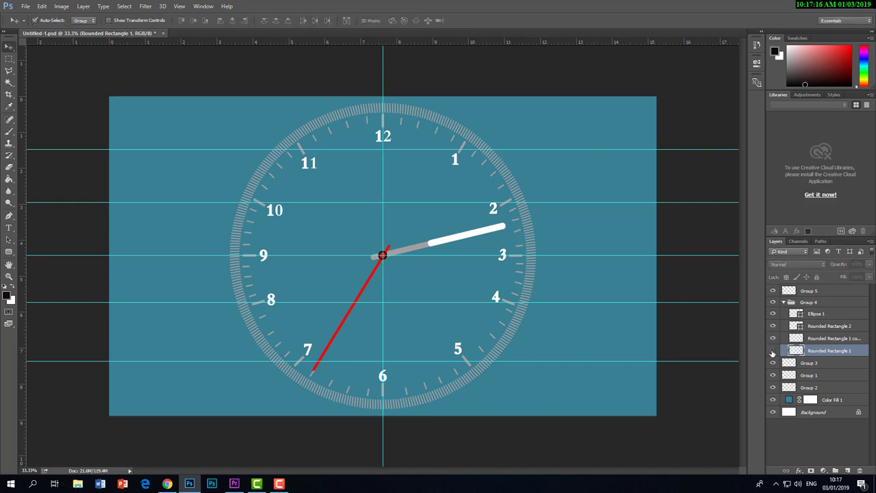
click(773, 339)
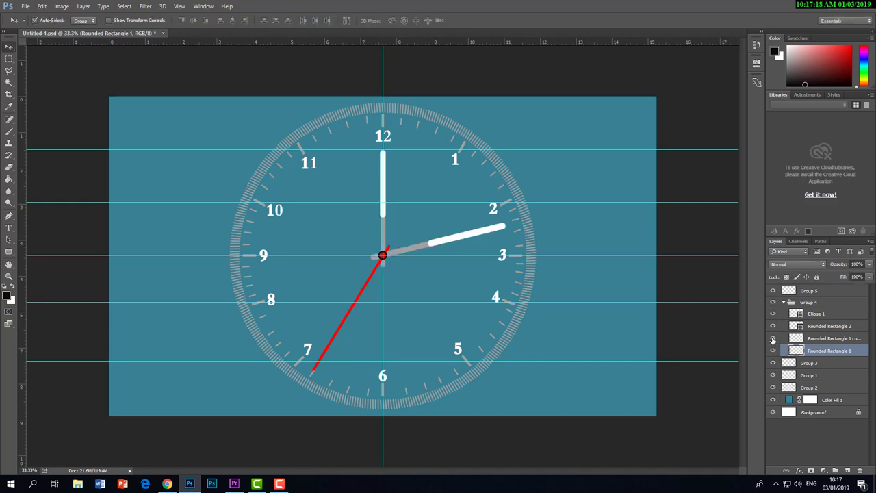
click(772, 327)
click(773, 325)
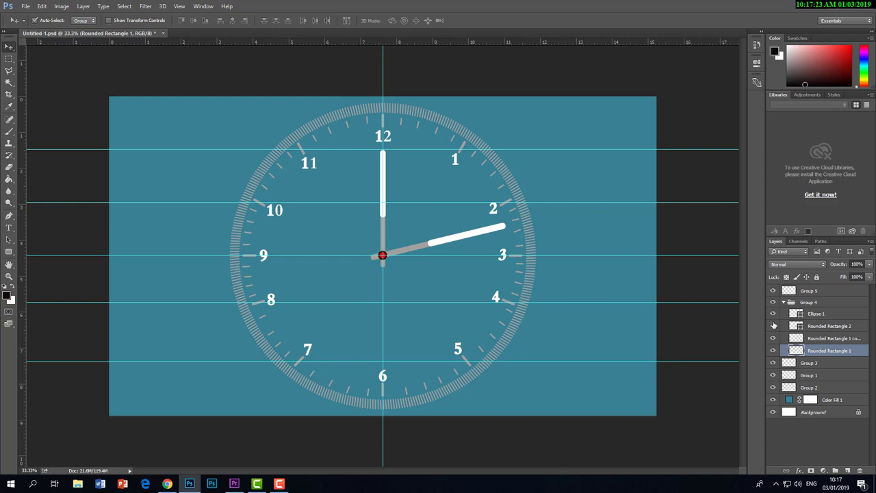
click(828, 327)
Step: Rotate the red second hand around a pivot at the clock centre and apply it
key(ctrl+t)
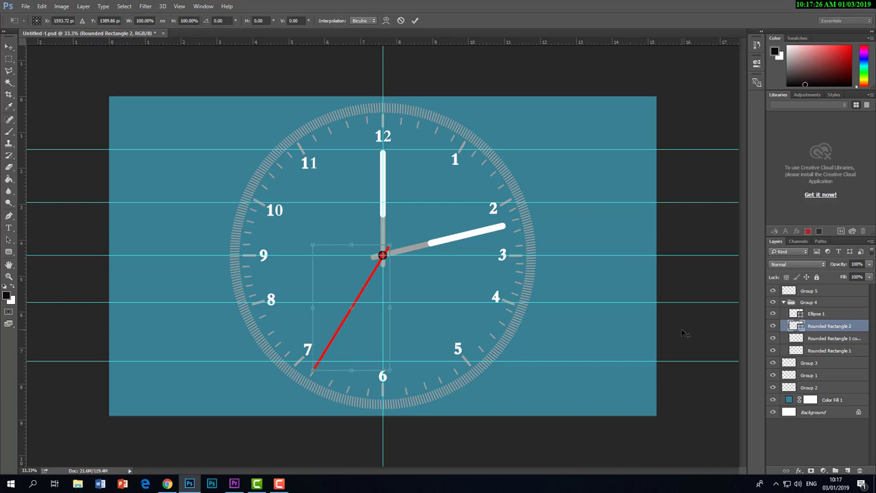
drag(354, 313, 384, 257)
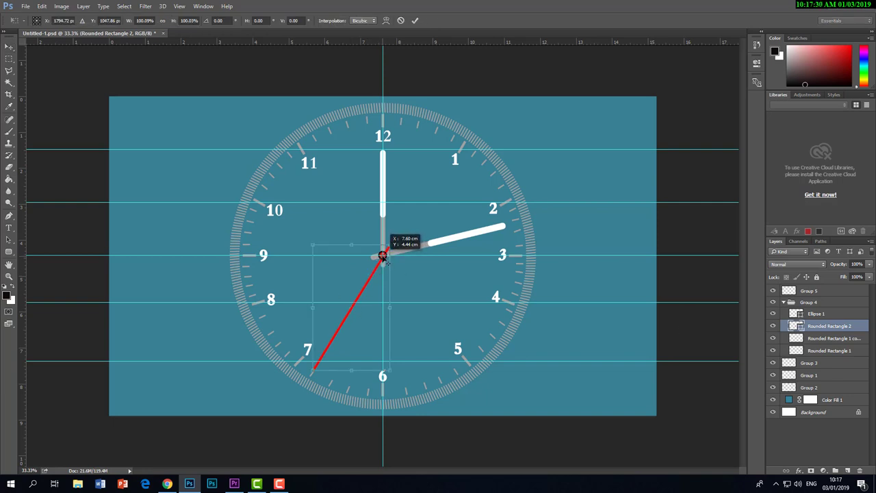
drag(387, 260, 385, 261)
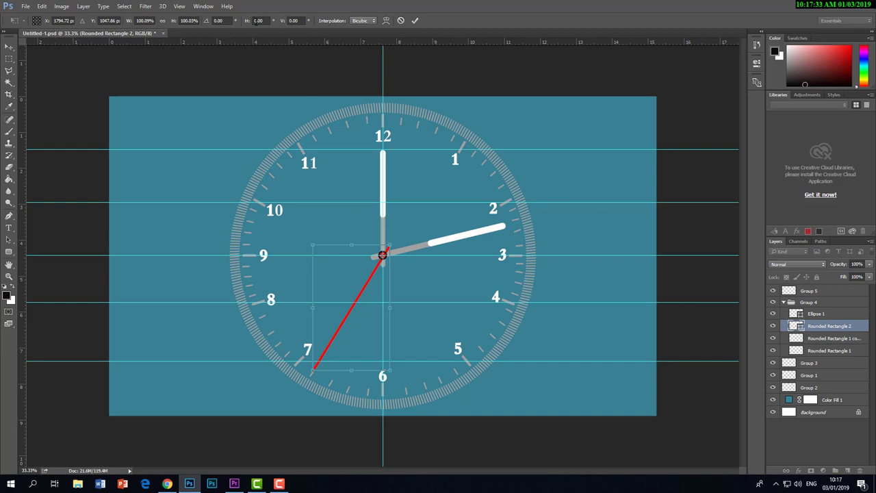
click(207, 23)
text(1)
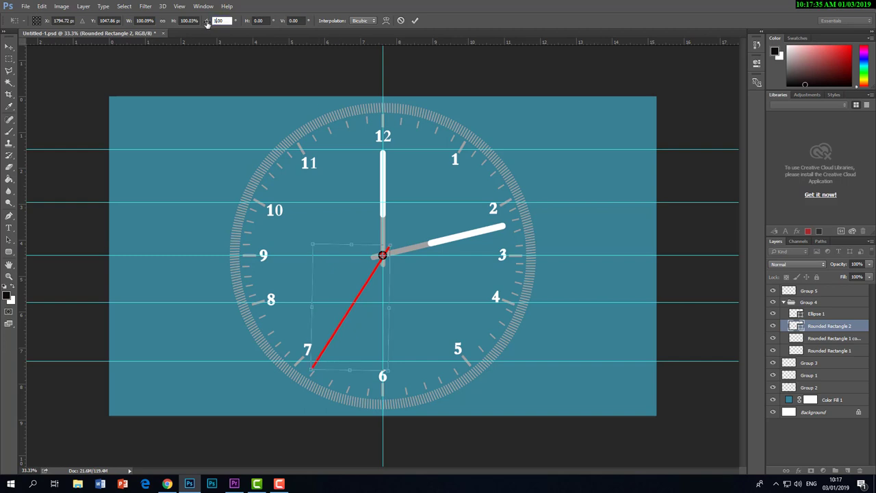
text(48)
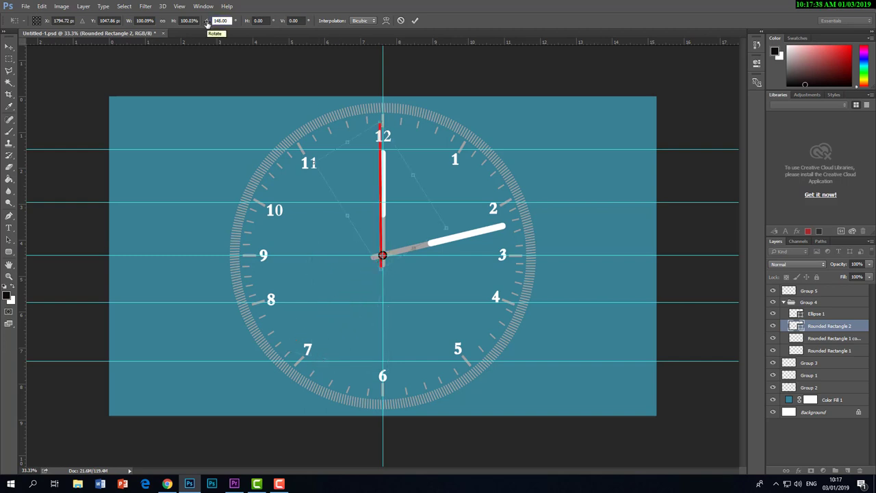
drag(208, 22, 258, 33)
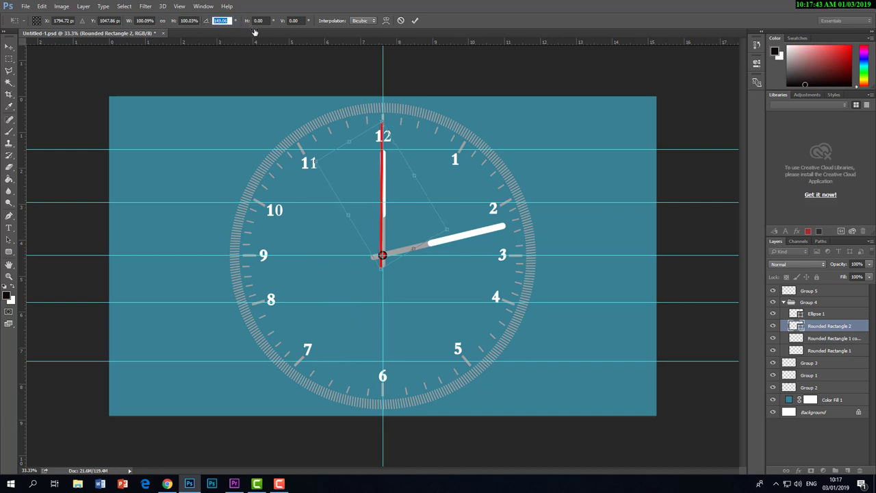
click(414, 21)
Step: Hide the Ellipse 1 centre cap and check its transform bounds to locate the centre
click(823, 316)
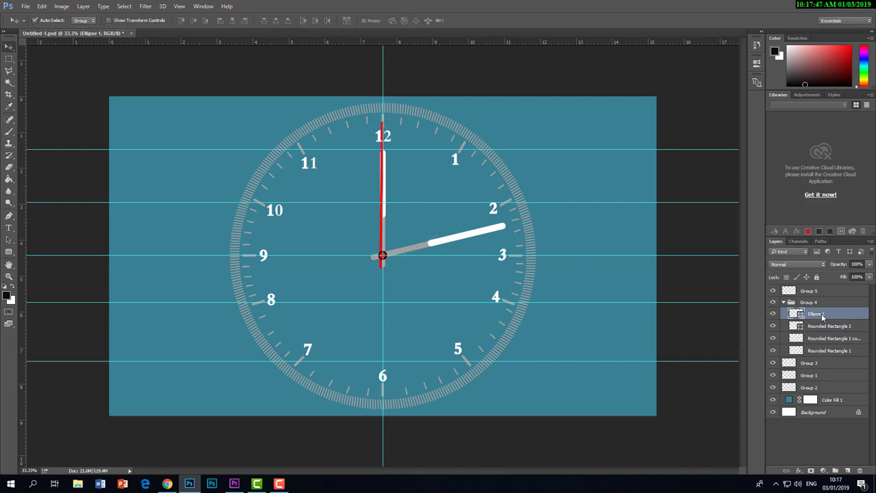
click(772, 314)
click(819, 327)
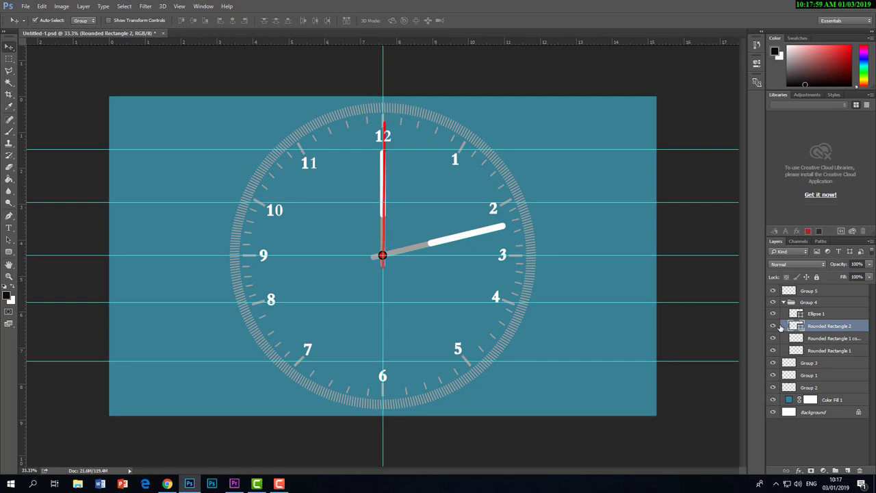
click(798, 315)
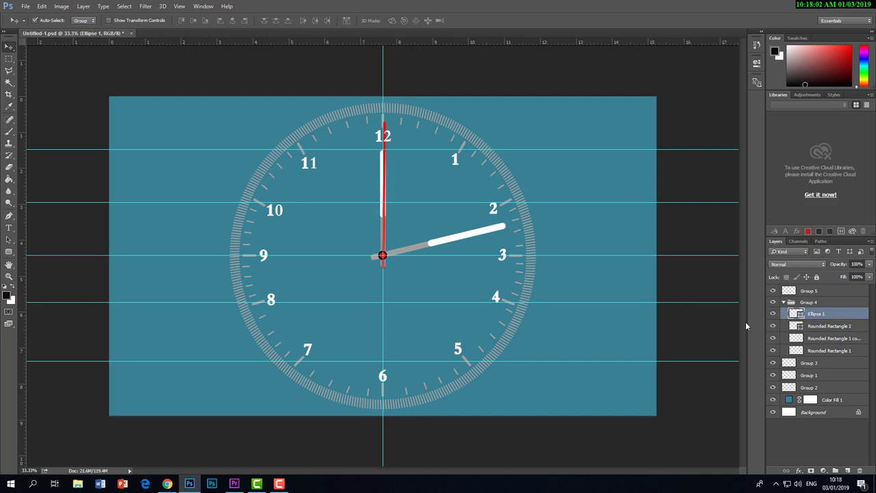
key(ctrl+t)
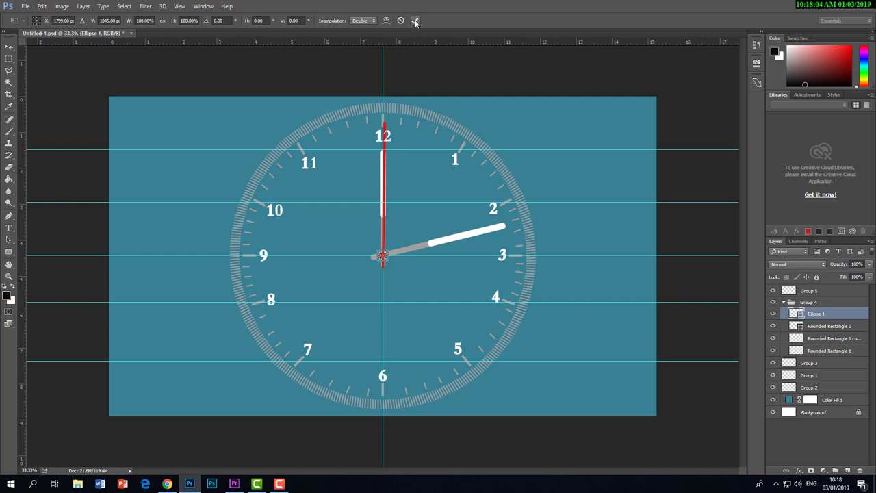
click(415, 20)
Step: Transform the red hand while zoomed in, testing moves and undoing them
click(831, 326)
key(ctrl+t)
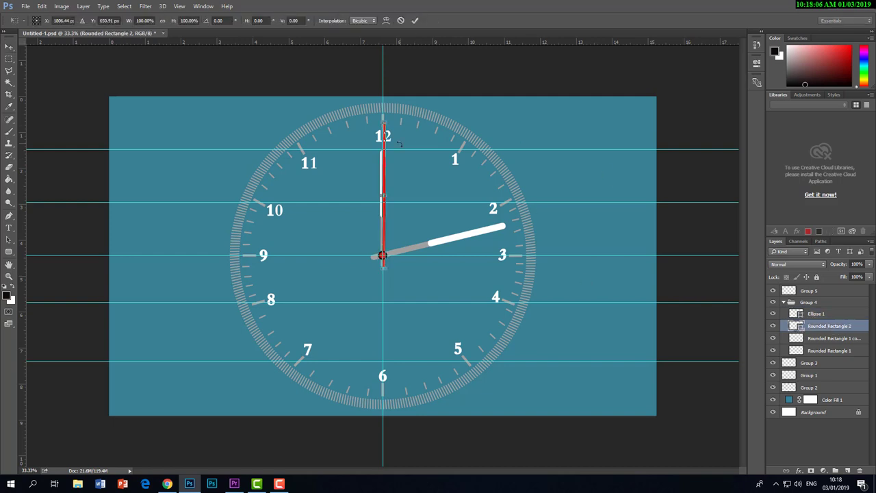
scroll(391, 143, up, 2)
scroll(395, 146, up, 1)
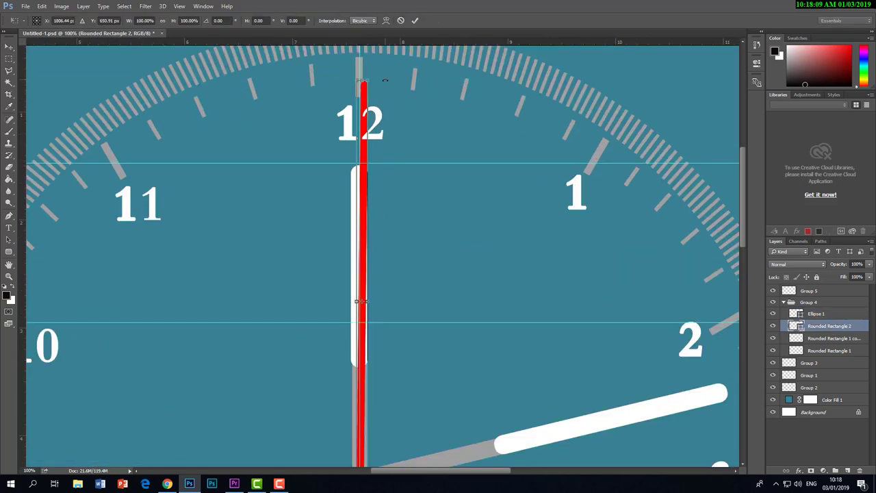
scroll(376, 288, down, 2)
scroll(377, 274, up, 1)
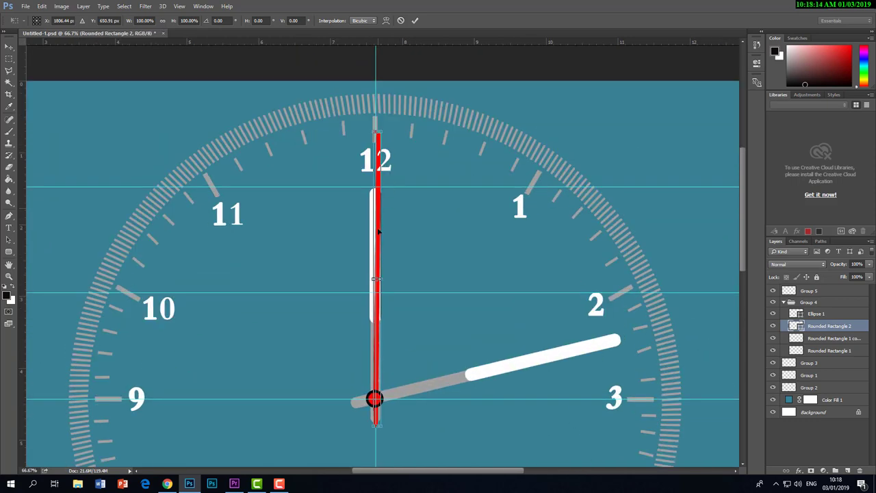
drag(378, 281, 387, 363)
key(ctrl+z)
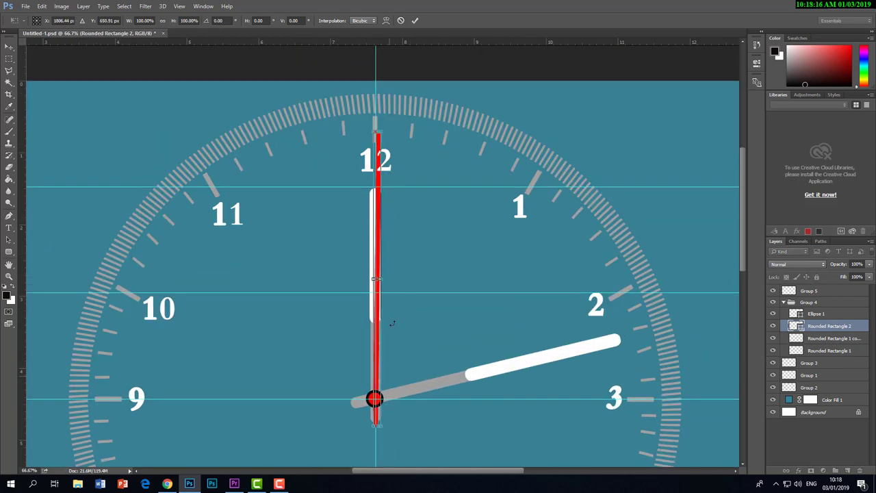
drag(376, 280, 381, 346)
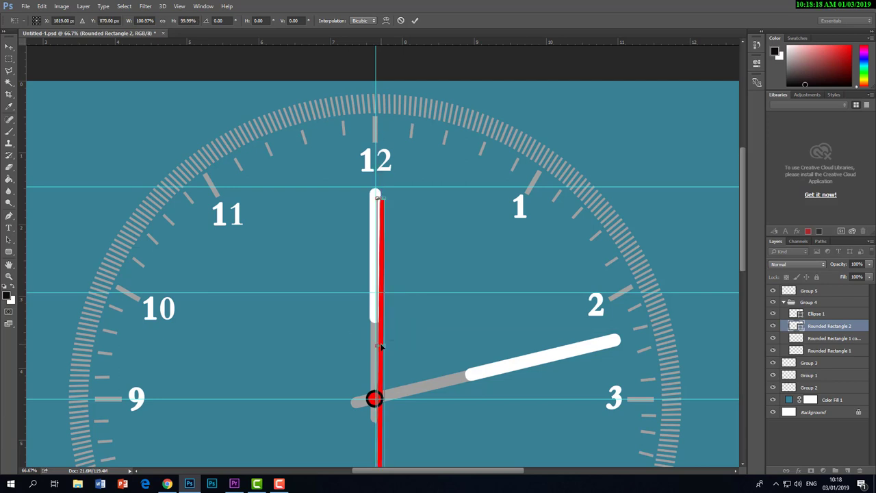
key(ctrl+z)
Step: Try repositioning the pivot and shortening the red hand, then cancel the transform
scroll(382, 290, up, 3)
drag(364, 253, 363, 361)
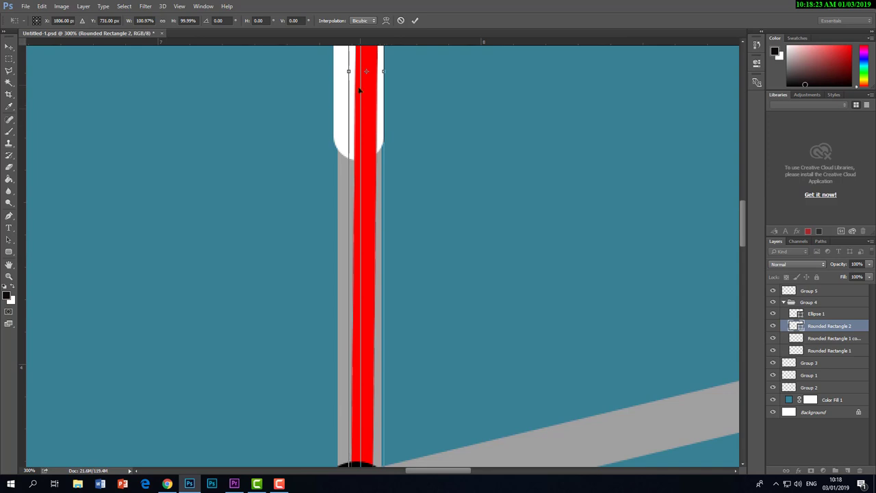
drag(368, 71, 368, 417)
scroll(384, 203, down, 3)
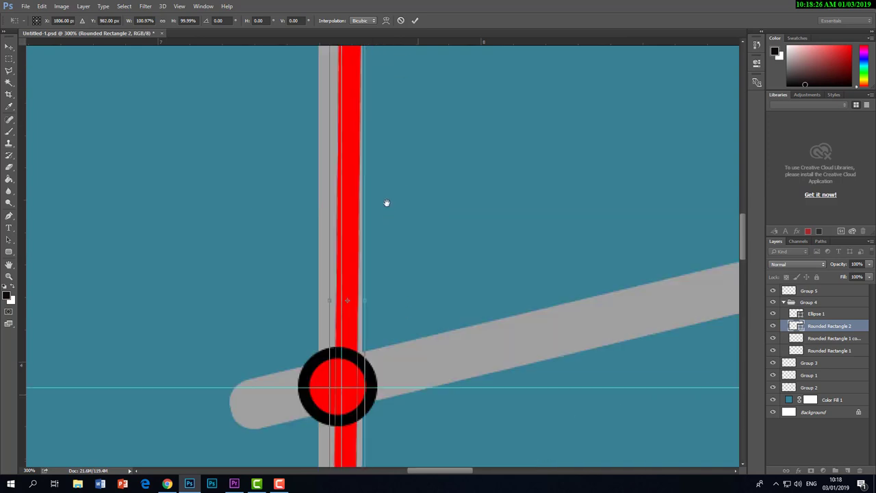
drag(335, 221, 327, 305)
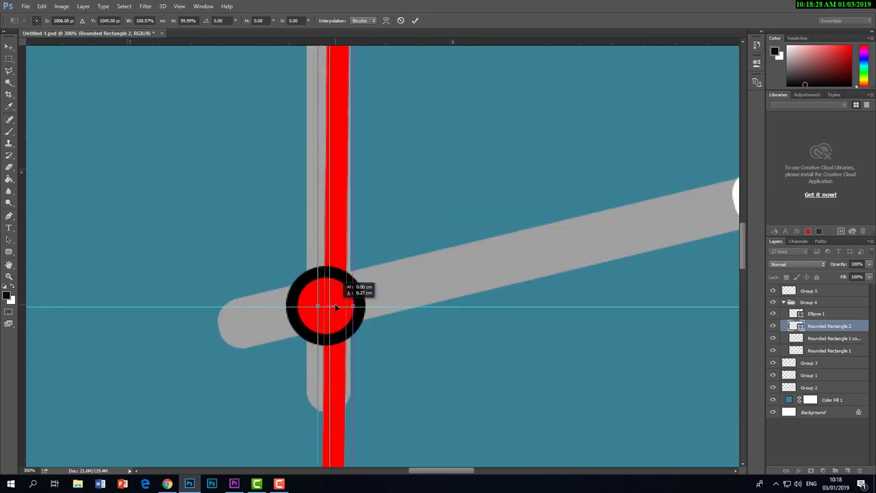
scroll(385, 288, down, 2)
scroll(384, 288, down, 1)
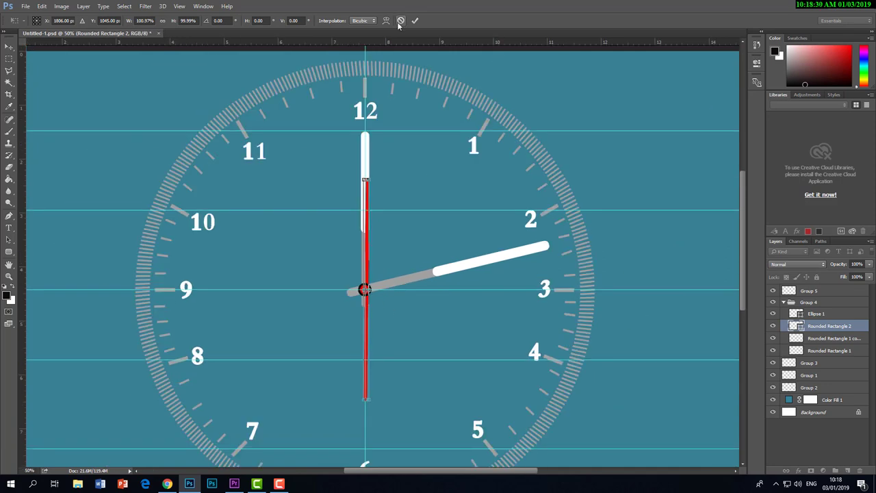
click(401, 20)
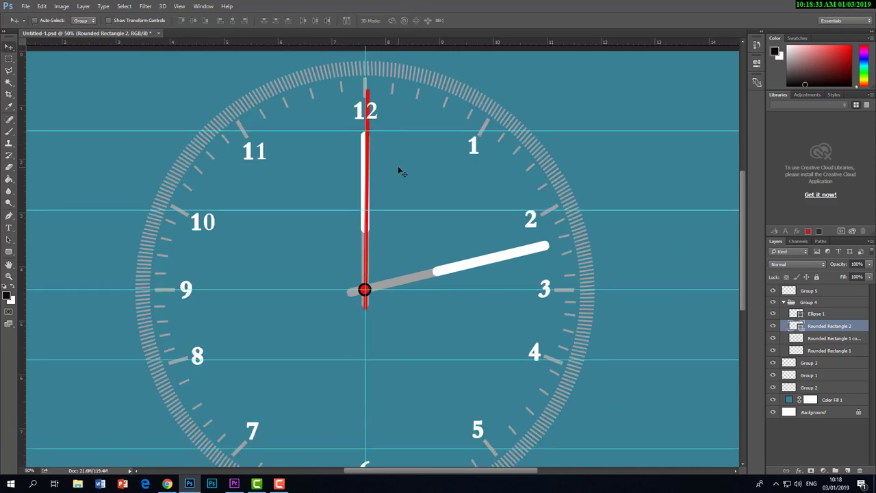
Step: Rotate the red hand upright, nudge it into place, apply, and zoom out to the full canvas
key(ctrl+t)
drag(397, 96, 394, 92)
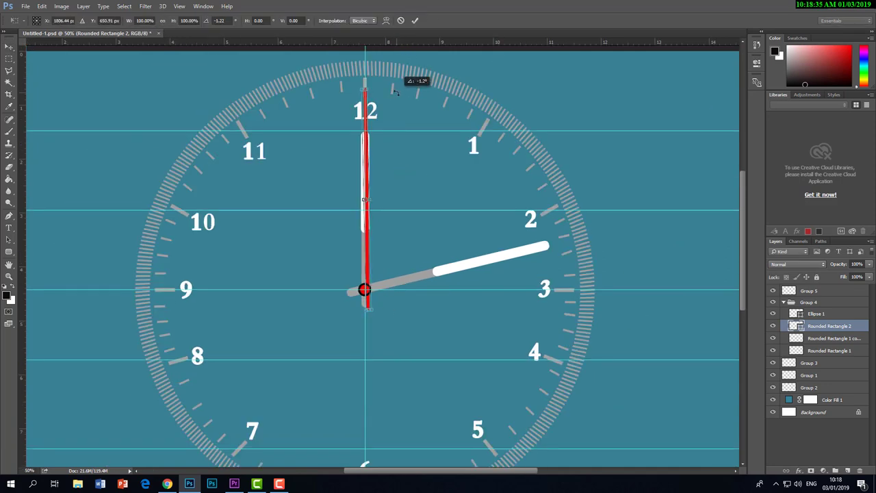
key(Left)
key(Left)
key(Left)
key(Left)
key(Left)
key(Left)
key(Left)
key(Left)
key(Left)
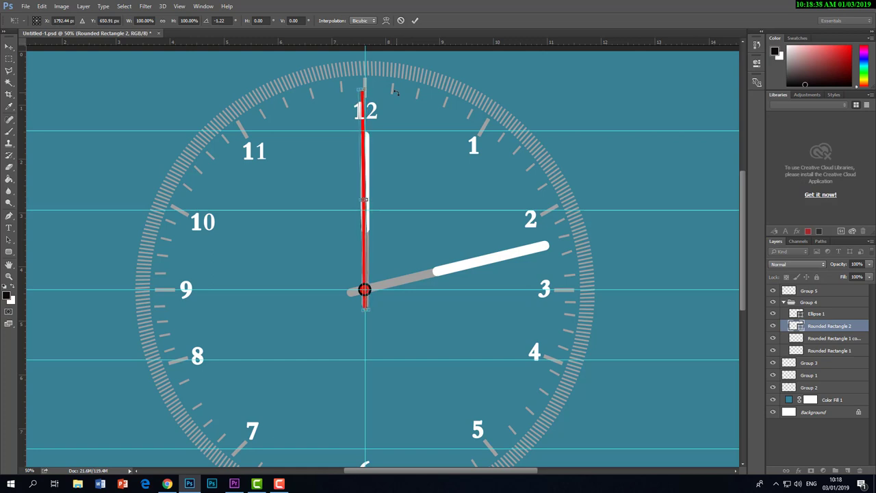
key(Right)
key(Right)
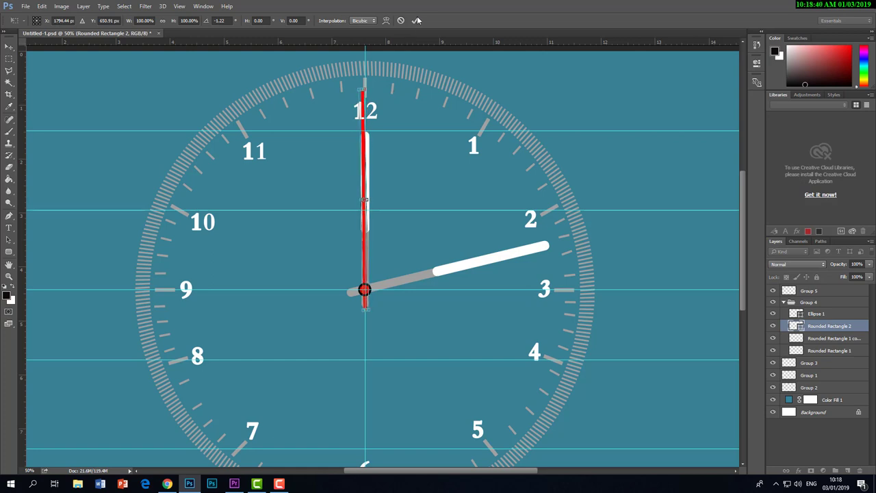
key(Return)
key(ctrl+minus)
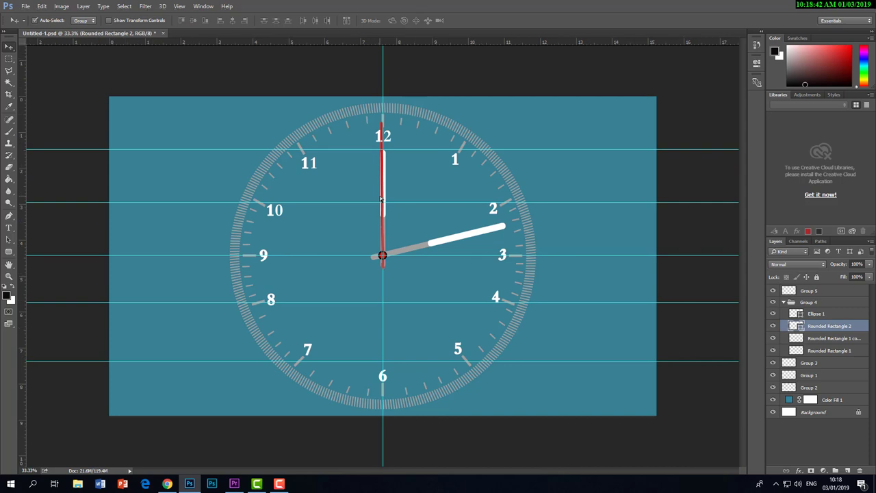
Step: Ungroup Group 4 and select the Ellipse 1 hub layer after checking its visibility
click(773, 327)
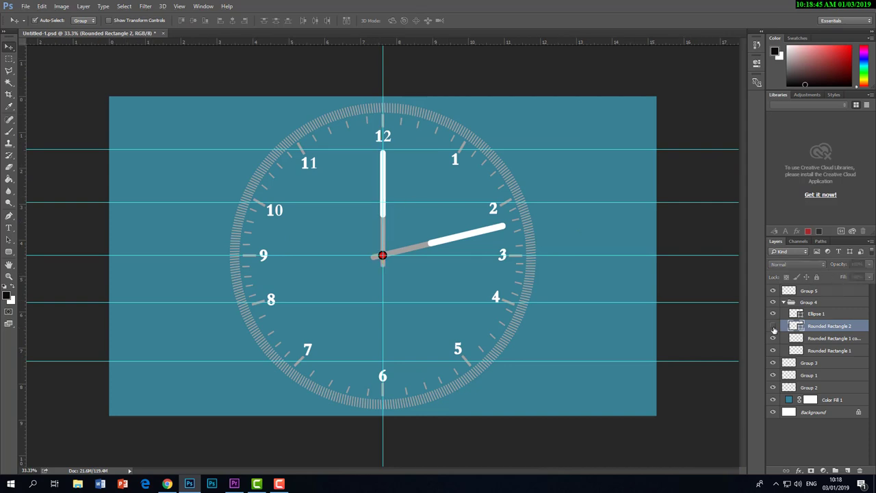
right_click(813, 304)
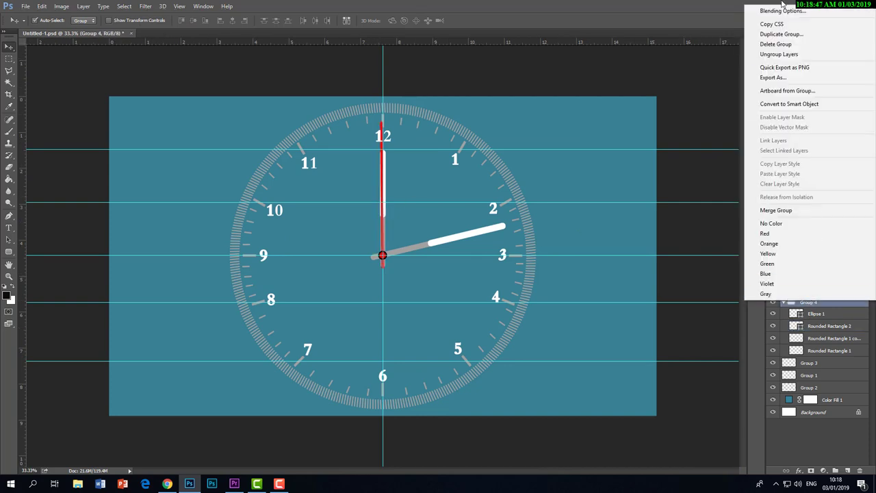
click(780, 55)
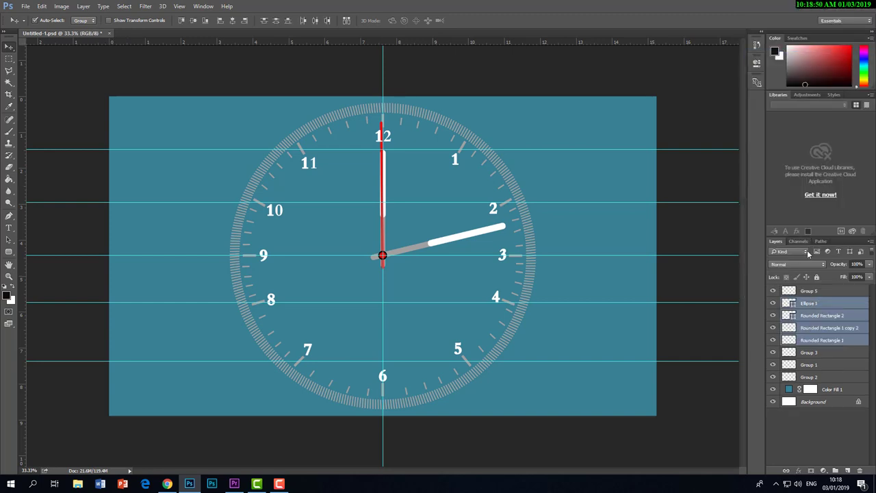
click(773, 303)
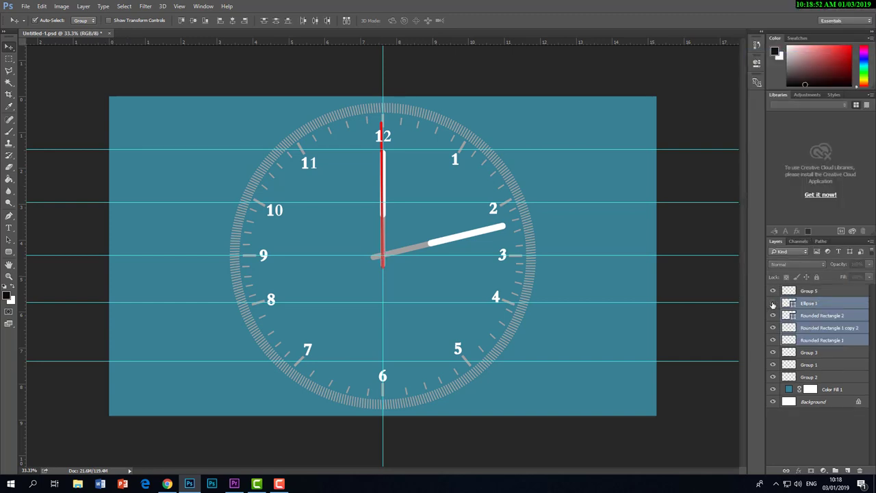
click(773, 303)
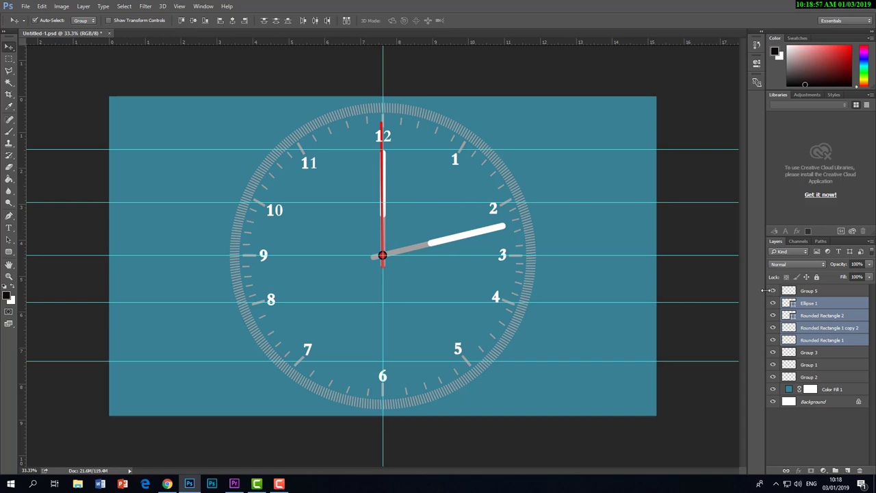
click(819, 305)
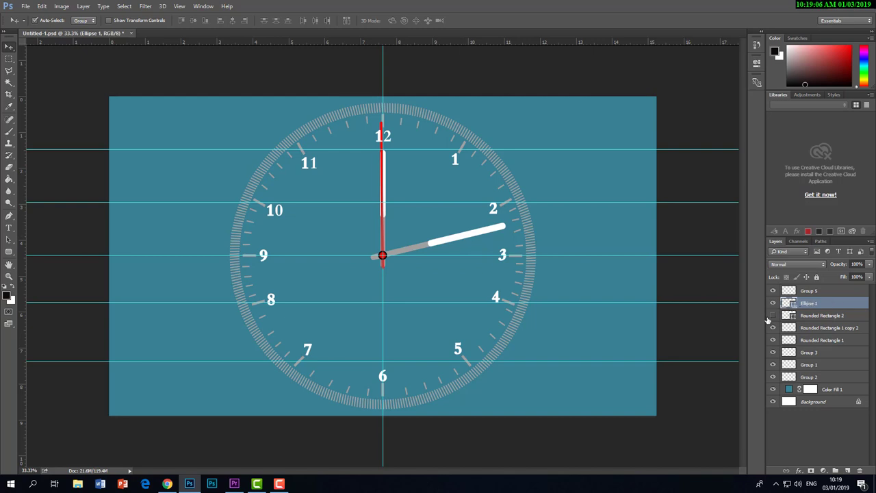
Step: Rotate the minute hand -76° around the clock centre so it points at 12
click(821, 316)
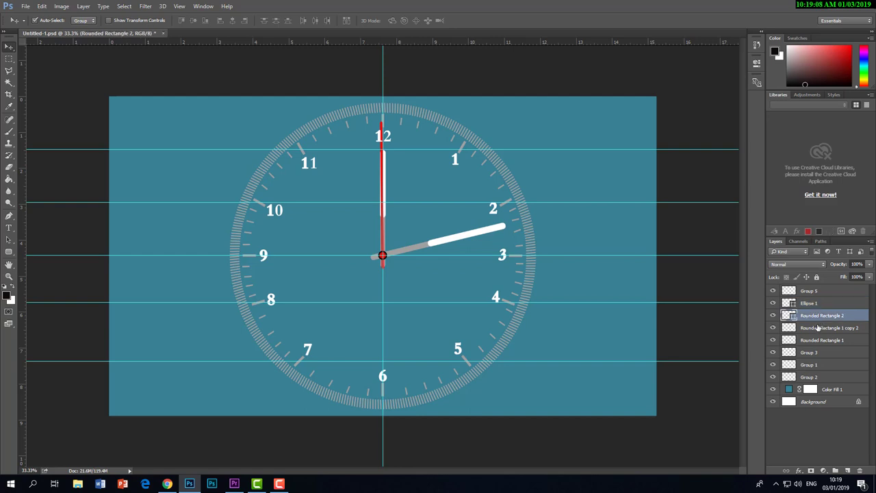
click(773, 328)
key(ctrl+t)
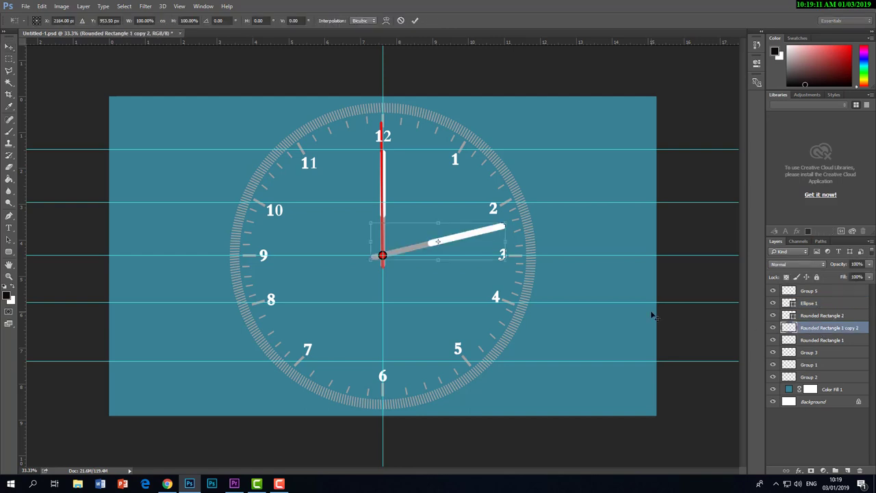
drag(439, 242, 386, 262)
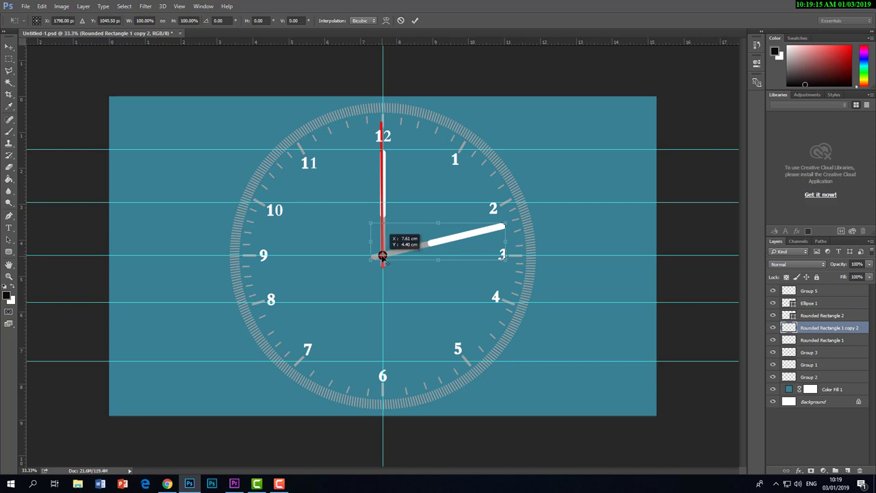
drag(386, 261, 385, 263)
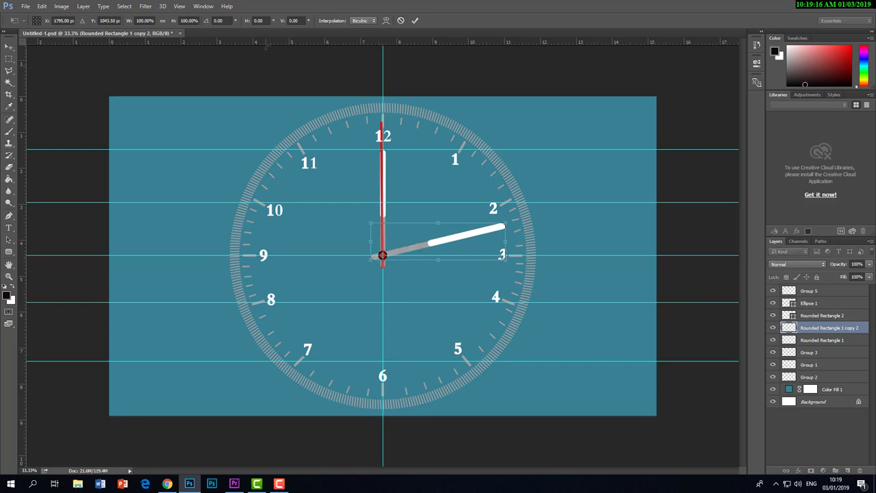
click(217, 21)
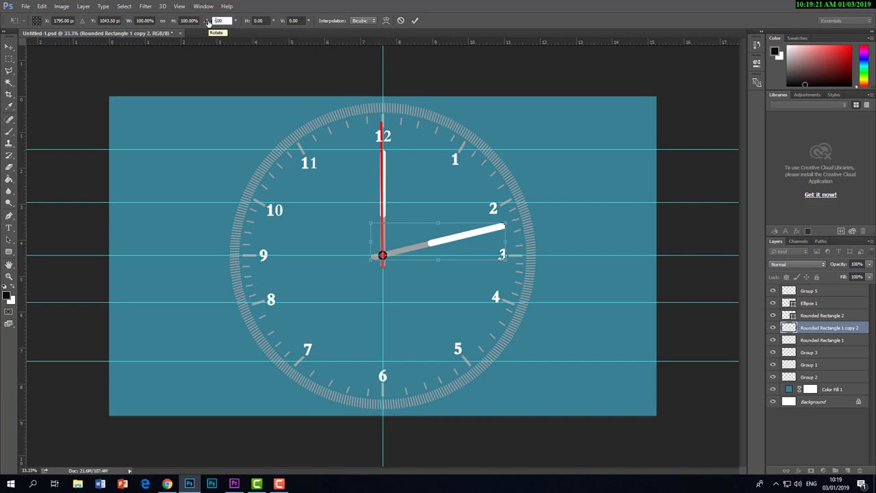
key(Down)
key(Down)
key(Down)
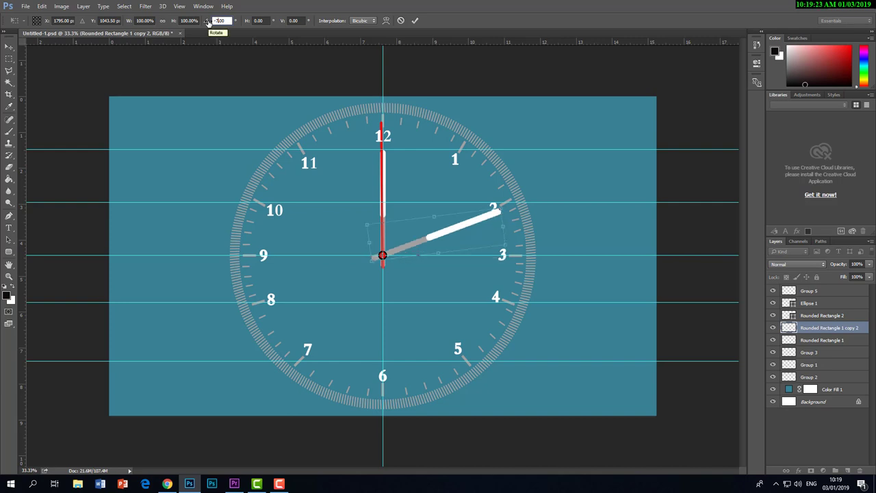
text(-76)
key(Return)
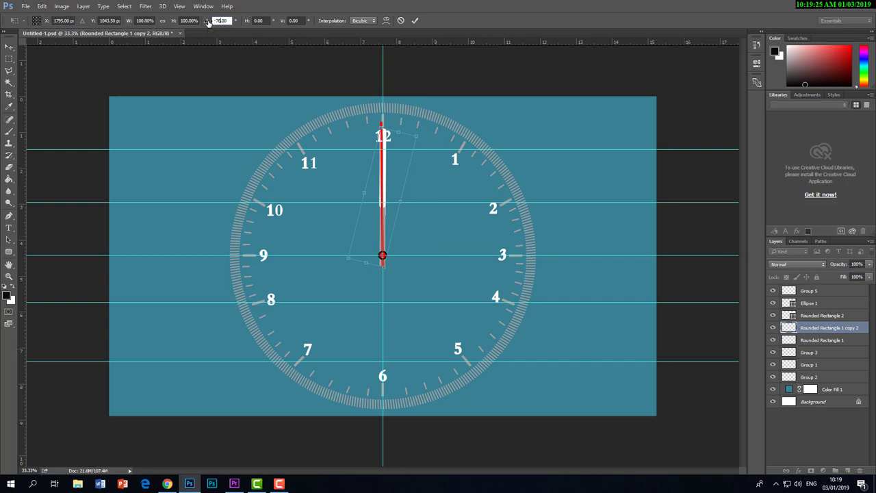
click(415, 21)
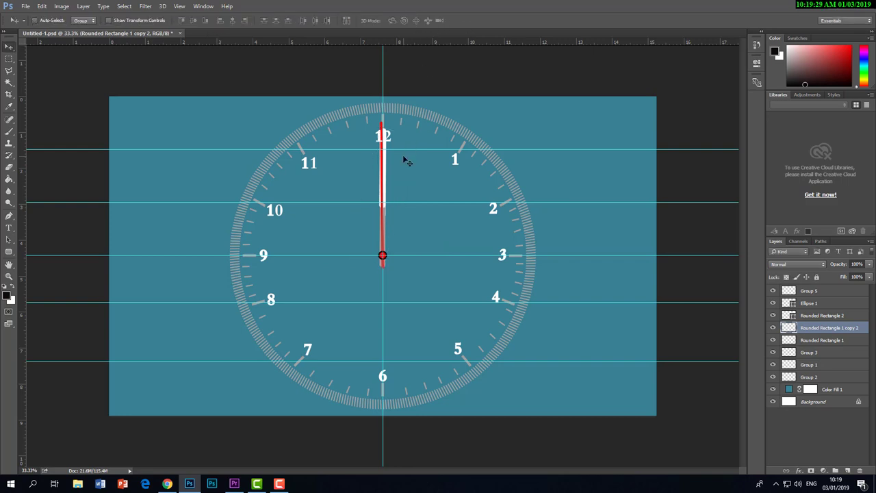
key(ctrl+shift+s)
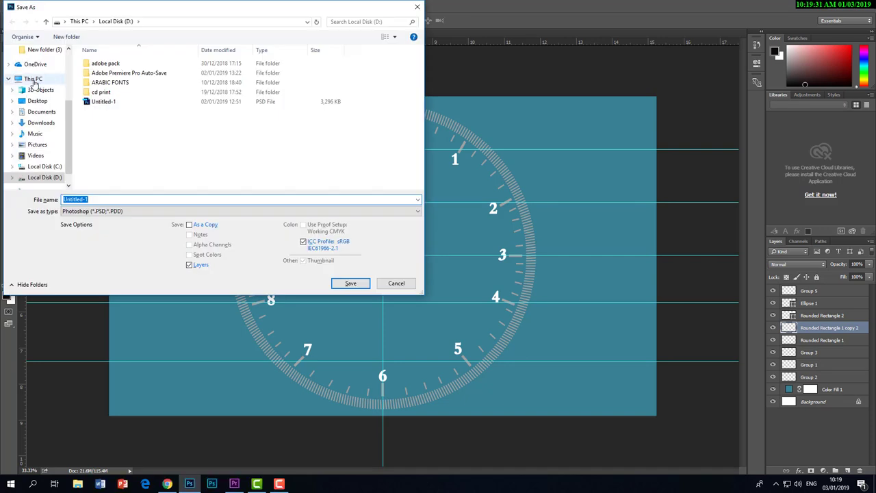
Step: Overwrite Untitled-1.psd on the Desktop with maximized compatibility, then minimize Photoshop
click(38, 101)
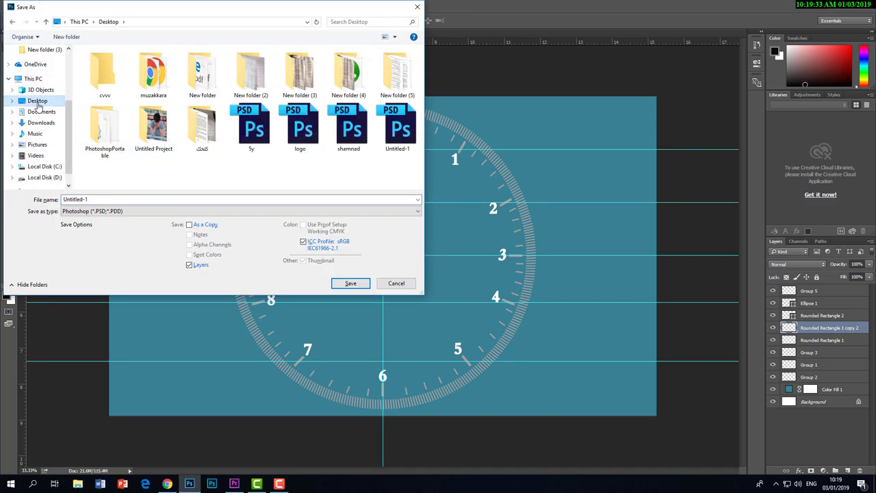
click(395, 149)
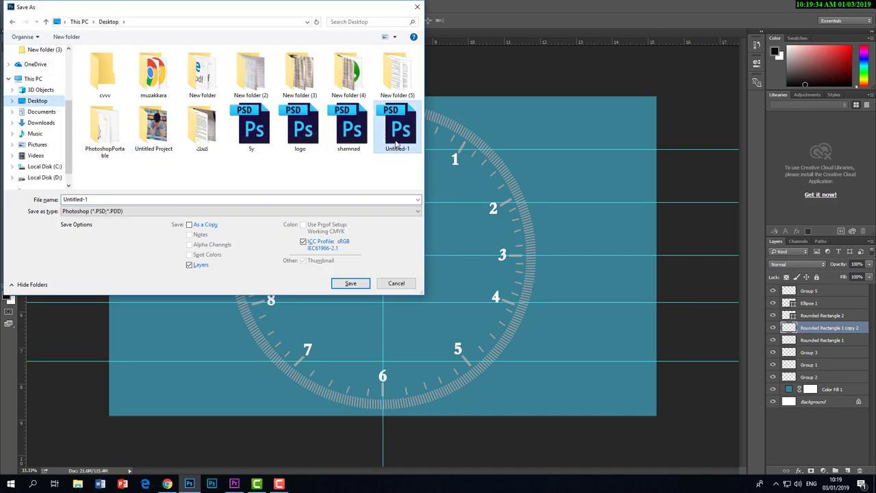
click(350, 283)
click(456, 243)
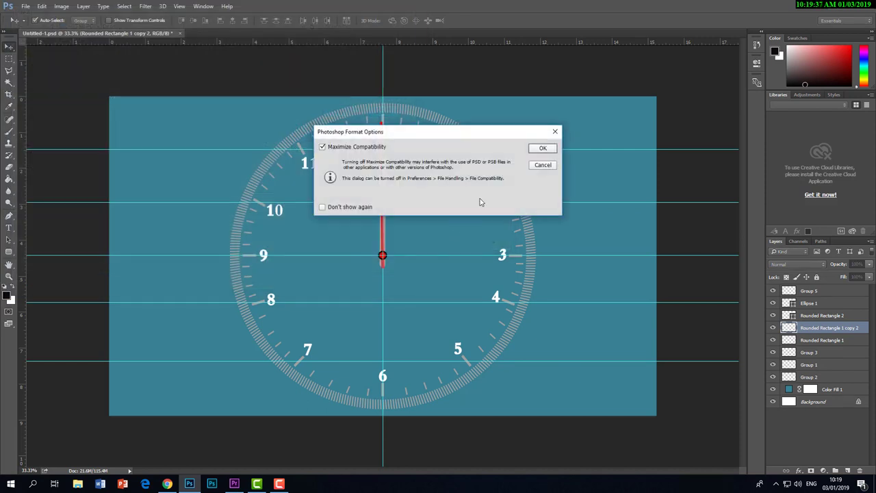
click(543, 148)
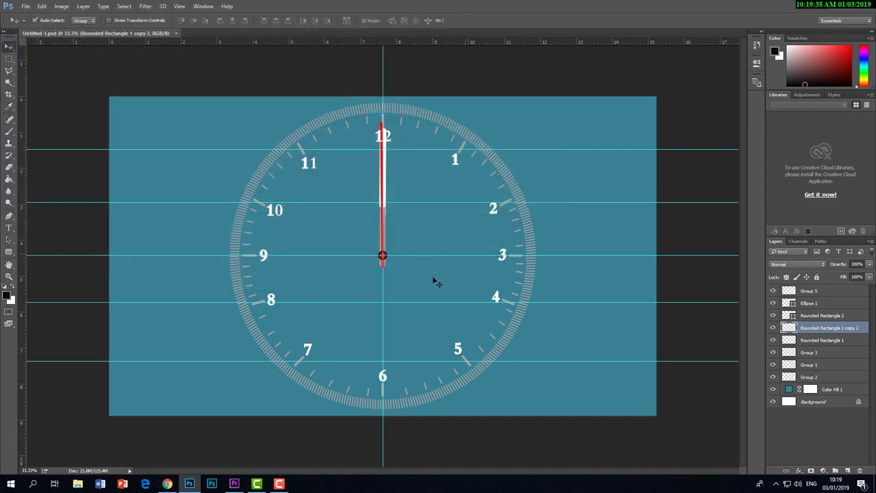
click(833, 5)
Step: Import the clock PSD into Premiere Pro as individual layers
mouse_move(226, 24)
mouse_down()
mouse_move(237, 401)
mouse_move(82, 380)
mouse_up()
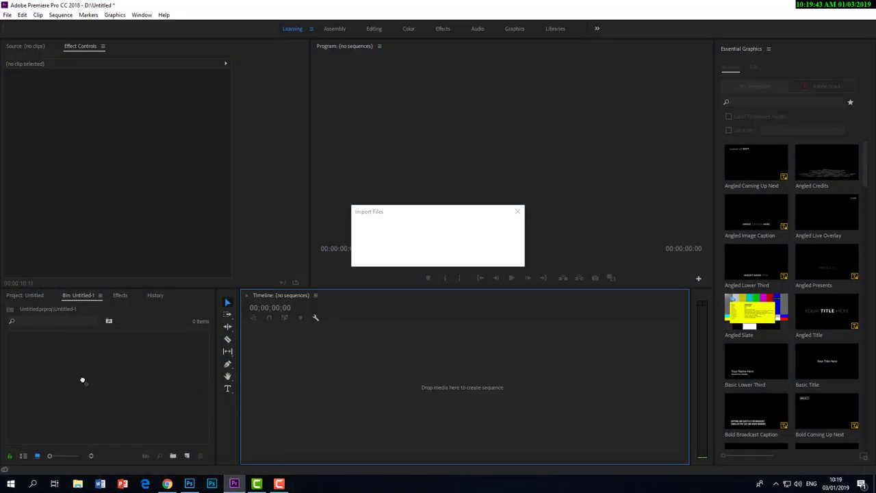
click(432, 188)
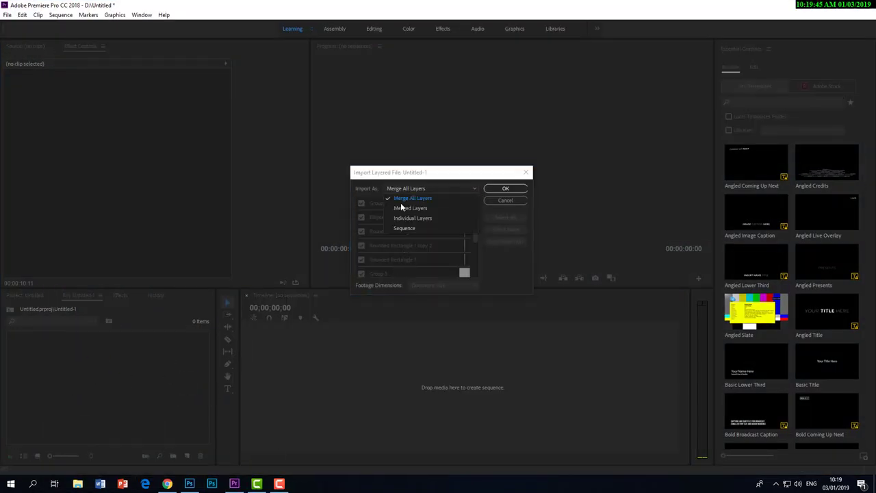
click(410, 216)
click(501, 192)
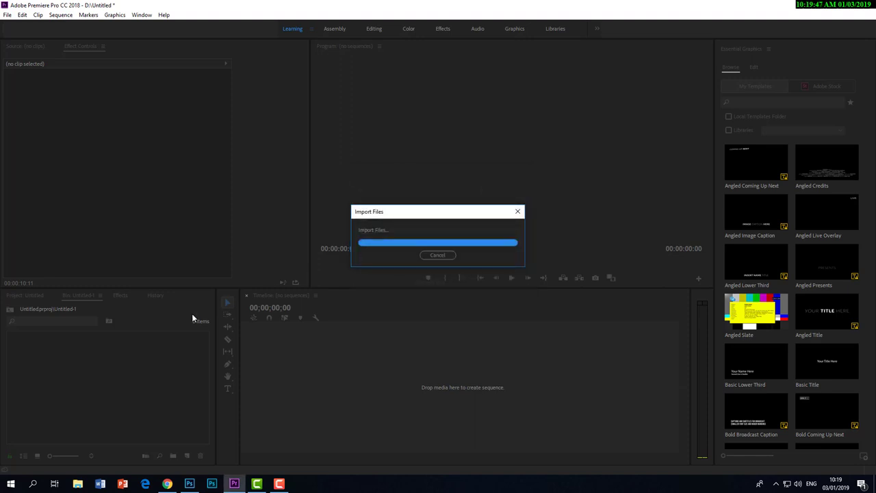
Step: Start a sequence with the Color Fill layer and extend it to 10 seconds
double_click(71, 362)
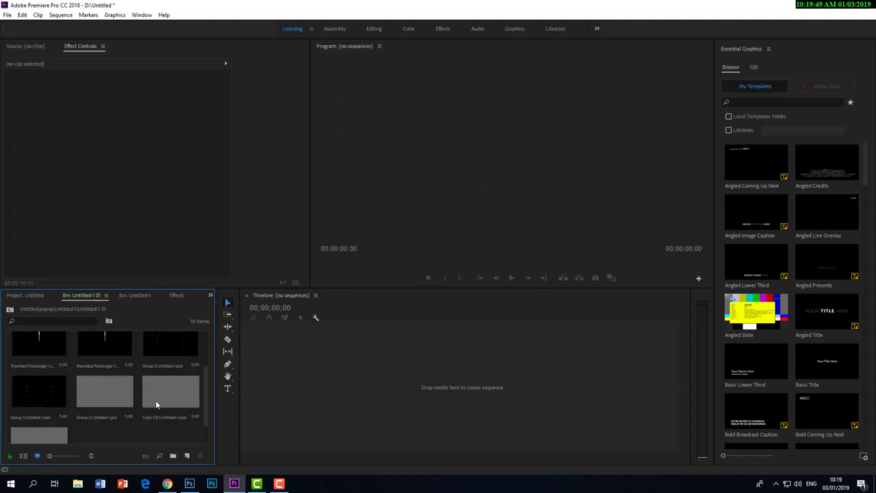
click(162, 400)
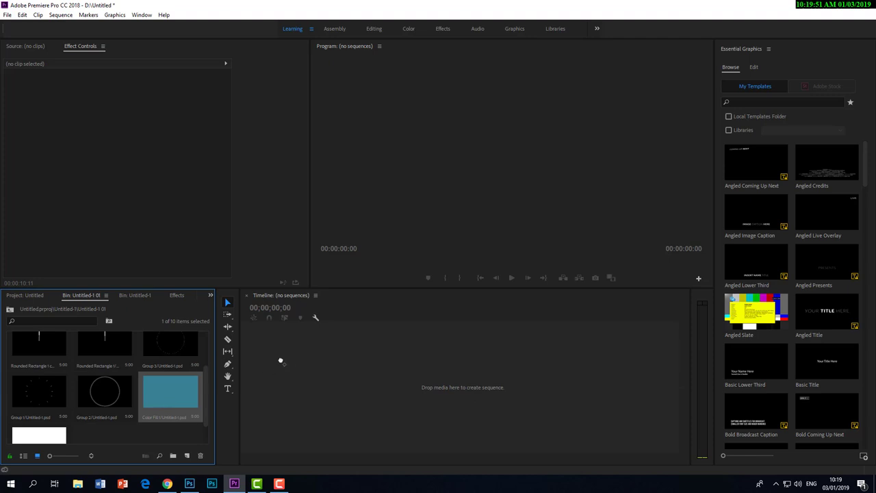
drag(260, 370, 261, 368)
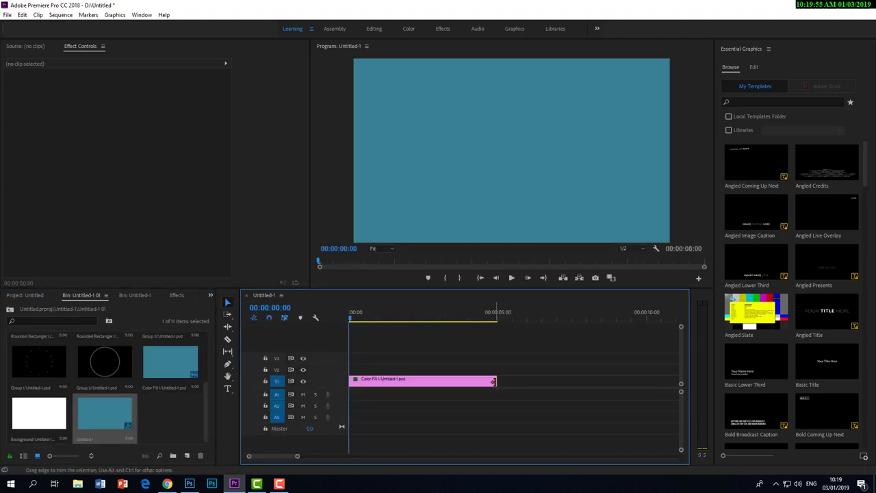
drag(514, 381, 643, 381)
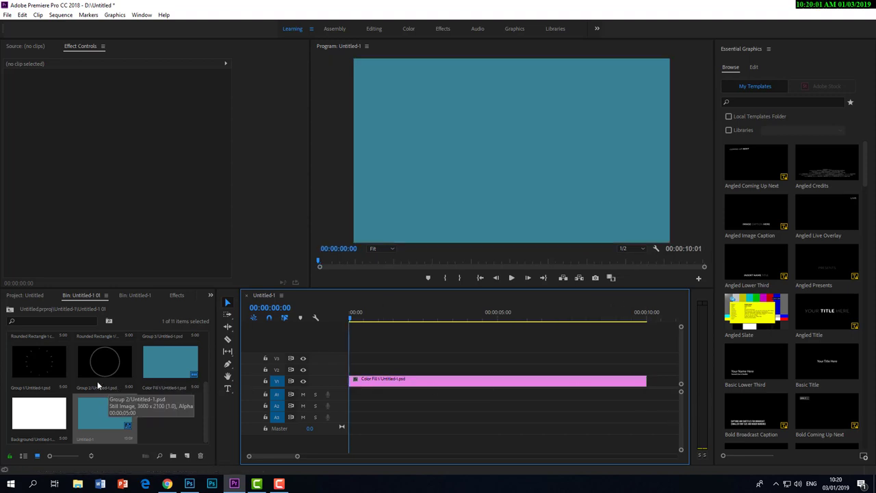
Step: Place Group 2, Group 1 and Group 3 on V2–V4, each extended to 10 seconds
click(97, 371)
drag(96, 371, 411, 368)
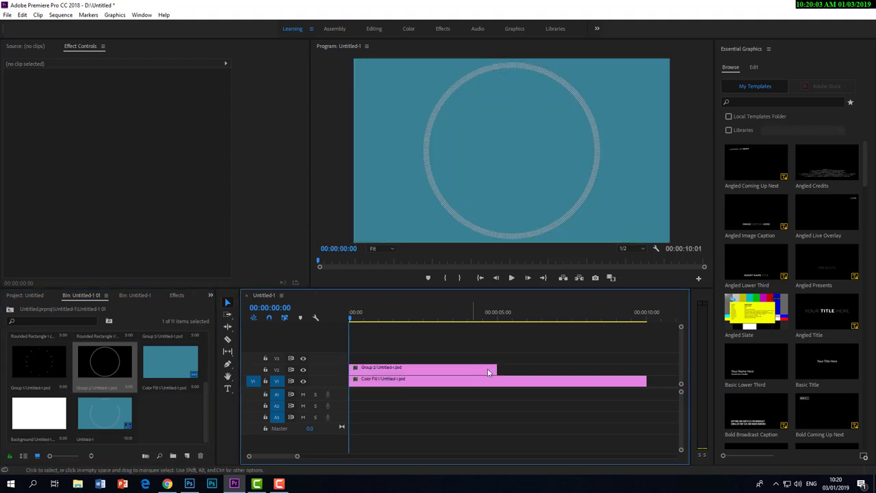
drag(498, 368, 645, 368)
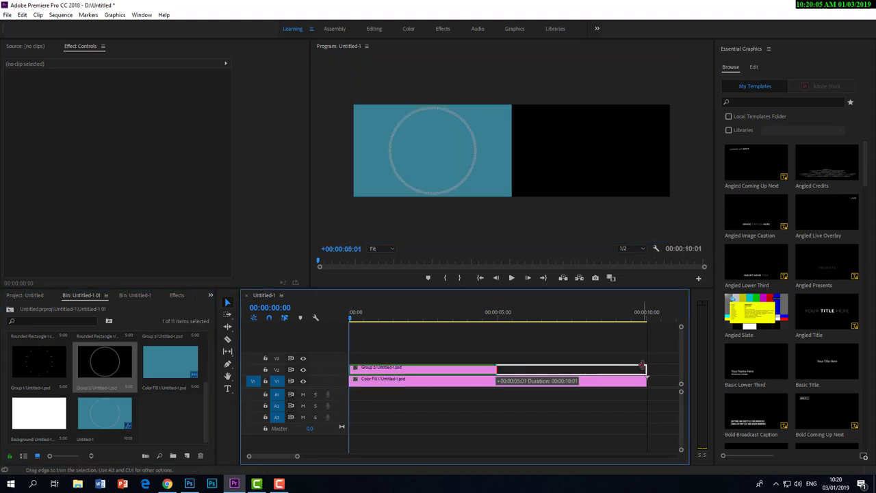
drag(43, 364, 452, 360)
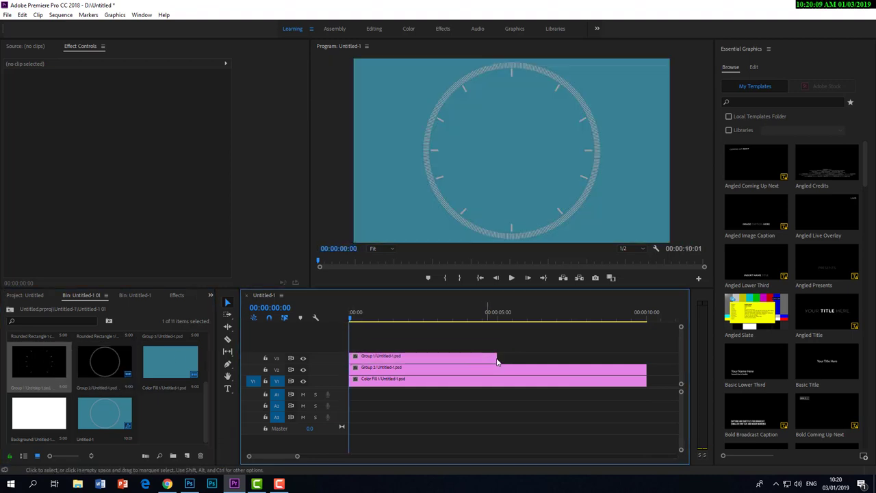
drag(497, 356, 646, 357)
scroll(206, 405, up, 2)
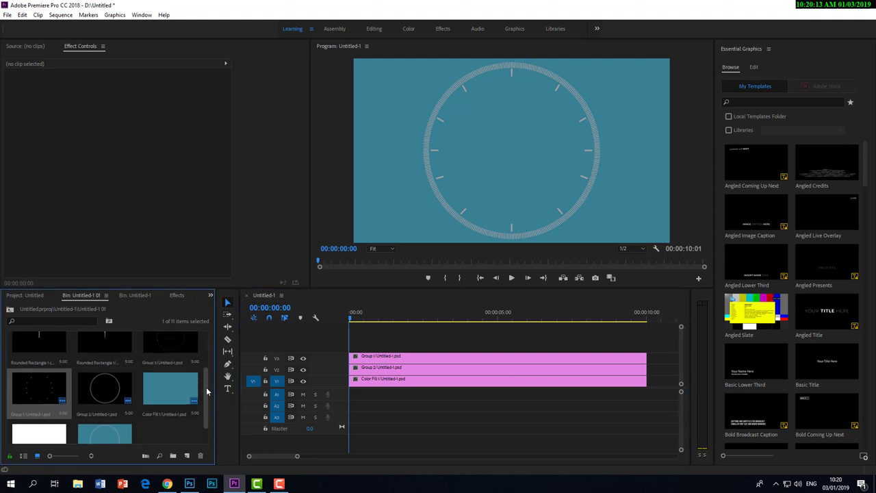
drag(163, 365, 441, 349)
drag(516, 348, 646, 347)
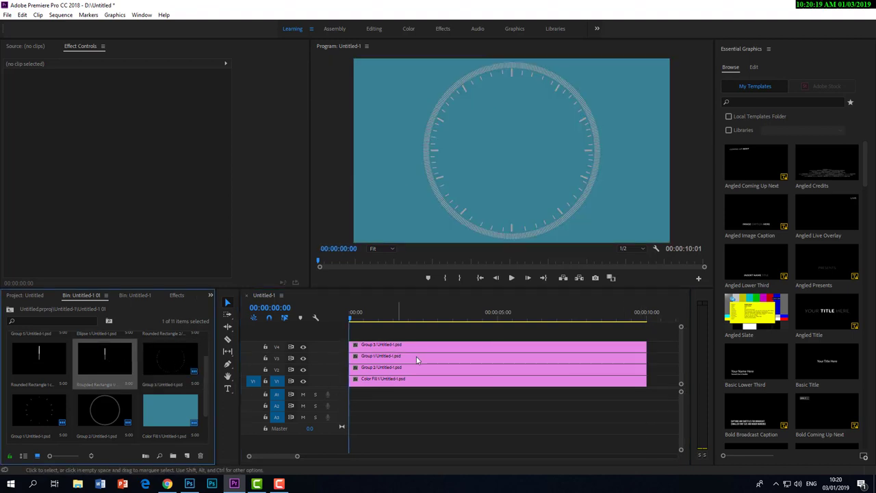
Step: Add Rounded Rectangle 1 copy 2, Rounded Rectangle 2 and Ellipse 1 on V5–V7, each 10 seconds long
click(324, 390)
drag(324, 447, 323, 447)
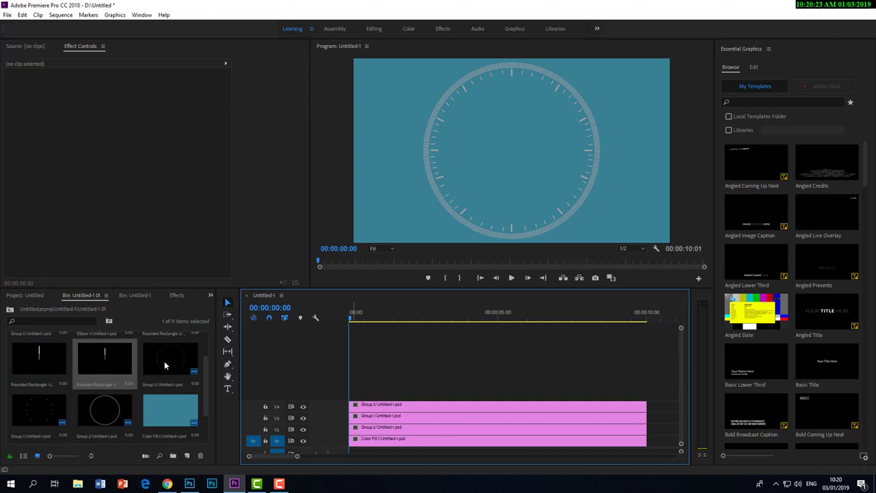
drag(38, 363, 354, 396)
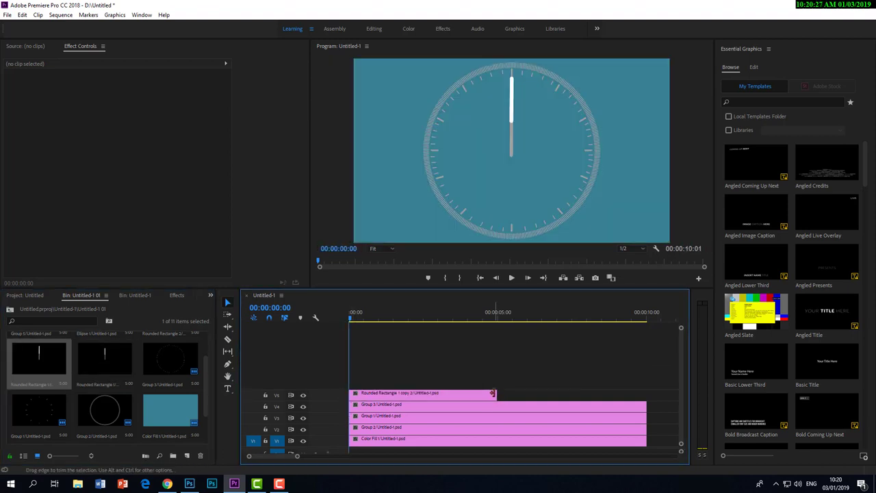
drag(494, 395, 646, 395)
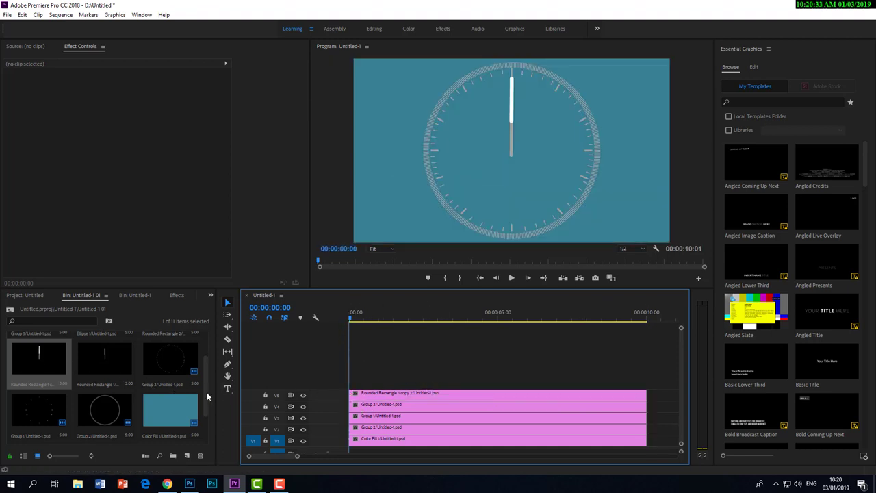
mouse_move(206, 395)
mouse_down()
mouse_move(206, 366)
mouse_move(500, 381)
mouse_up()
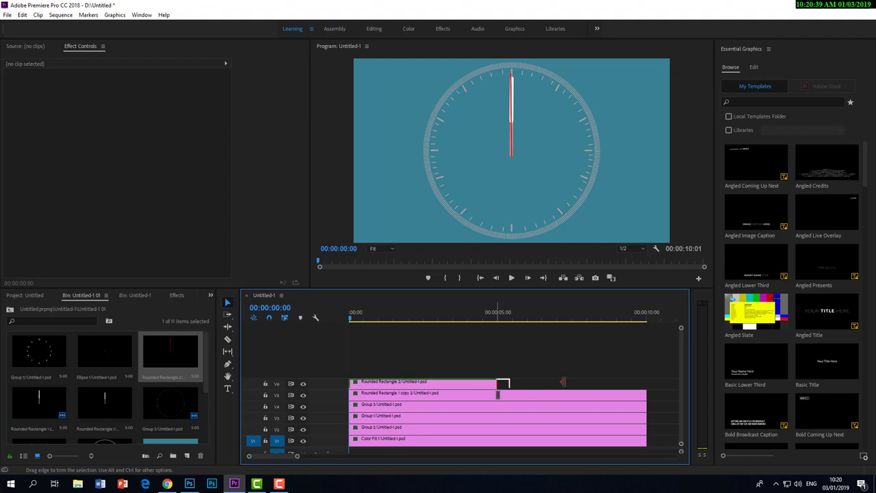
drag(501, 383, 646, 384)
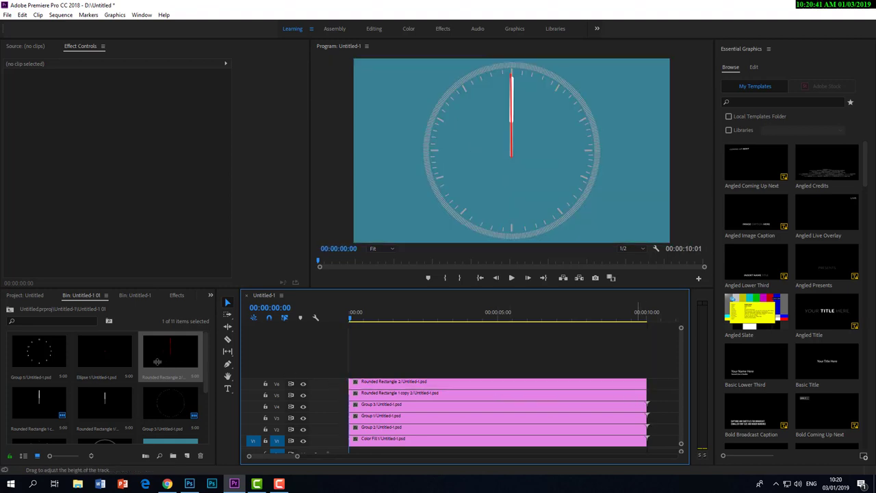
drag(80, 356, 355, 371)
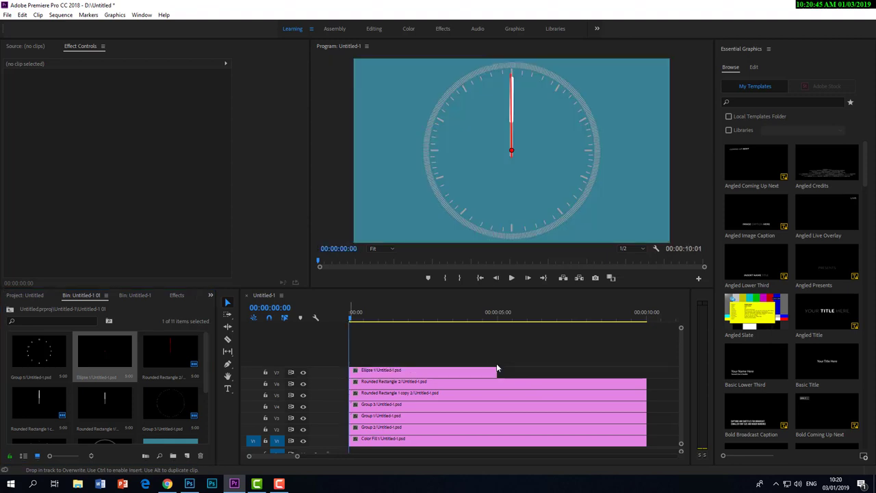
drag(493, 370, 646, 375)
Step: Add the Group 5 numerals on the top track and scrub the playhead to preview
mouse_move(45, 354)
mouse_down()
mouse_move(466, 369)
mouse_move(647, 357)
mouse_up()
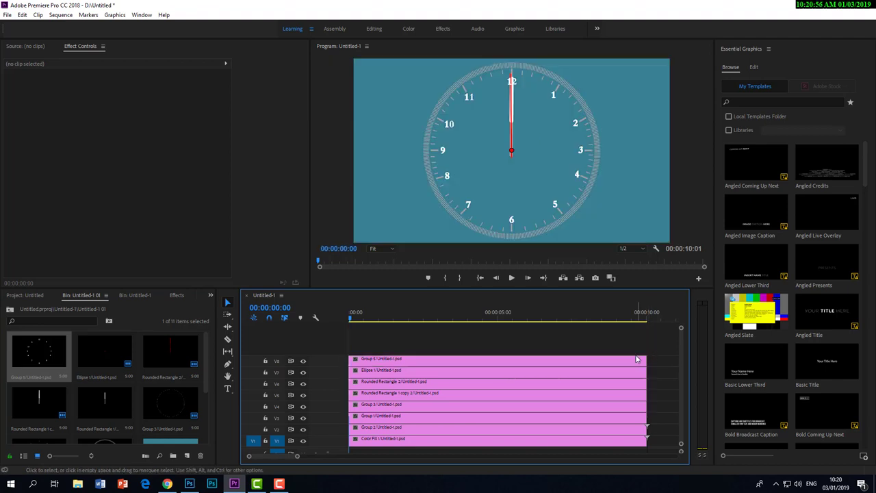
click(352, 318)
click(423, 318)
key(Home)
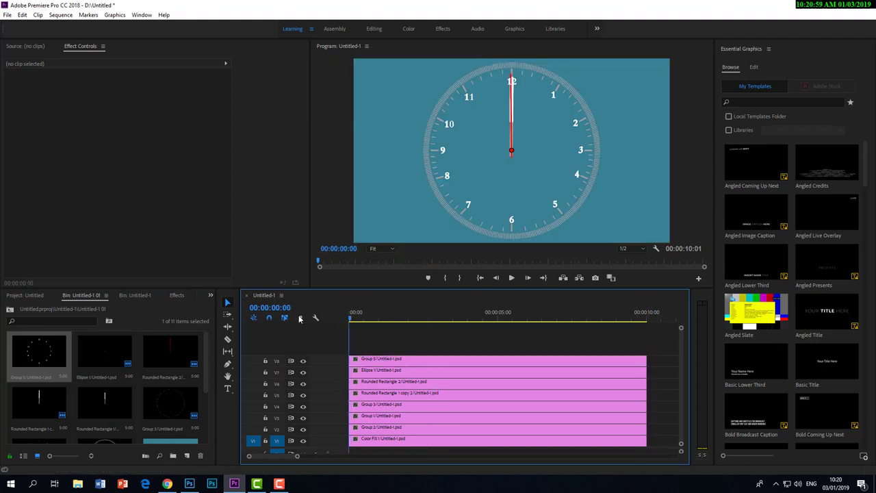
click(371, 374)
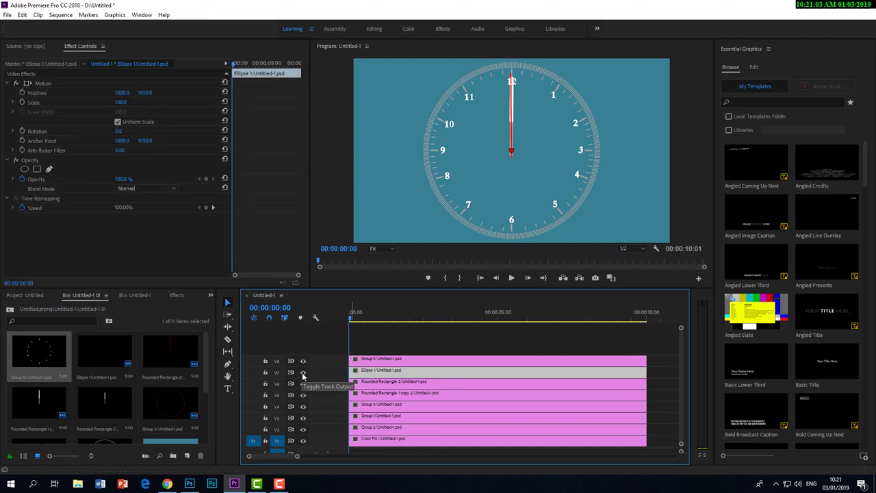
Step: Keyframe Rounded Rectangle 2's Rotation from 0° at the start to 15x0 near the end
click(381, 381)
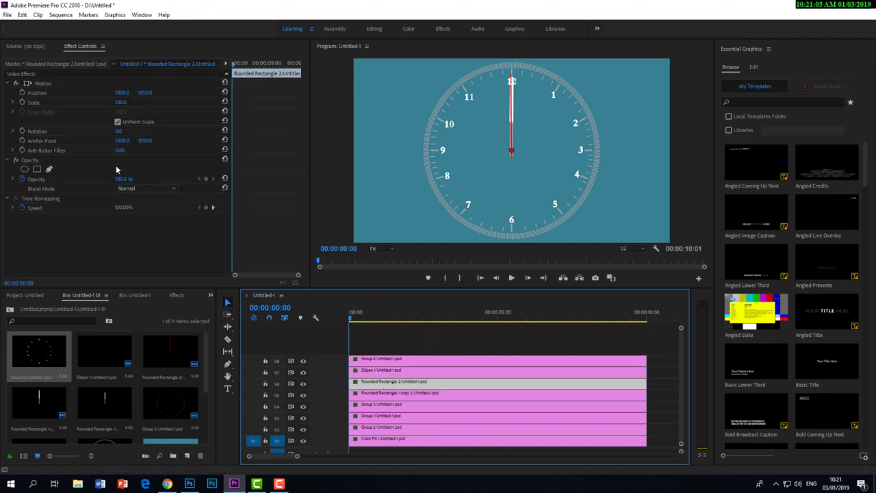
click(22, 131)
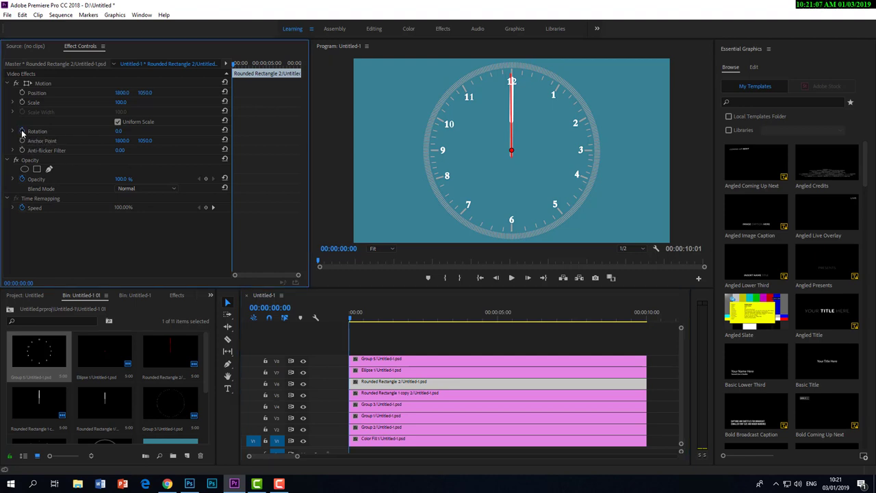
key(Right)
key(Right)
drag(248, 64, 299, 67)
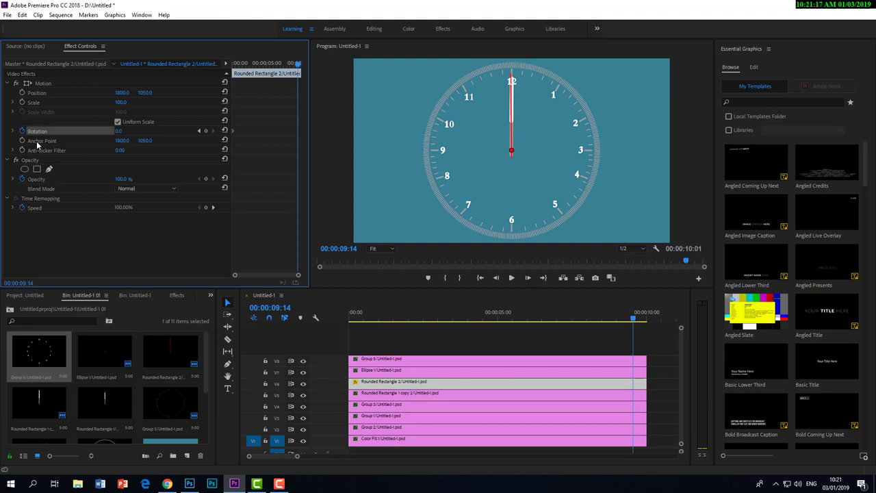
key(ctrl+s)
click(129, 130)
key(Return)
click(515, 331)
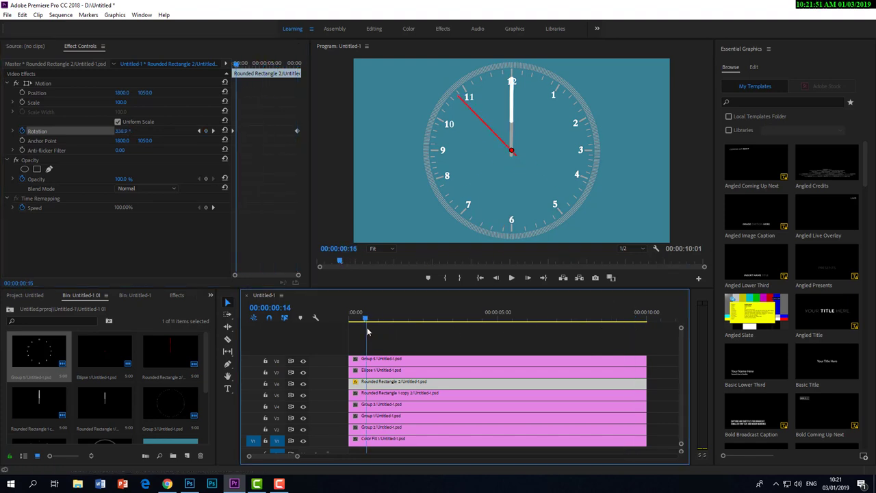
click(395, 394)
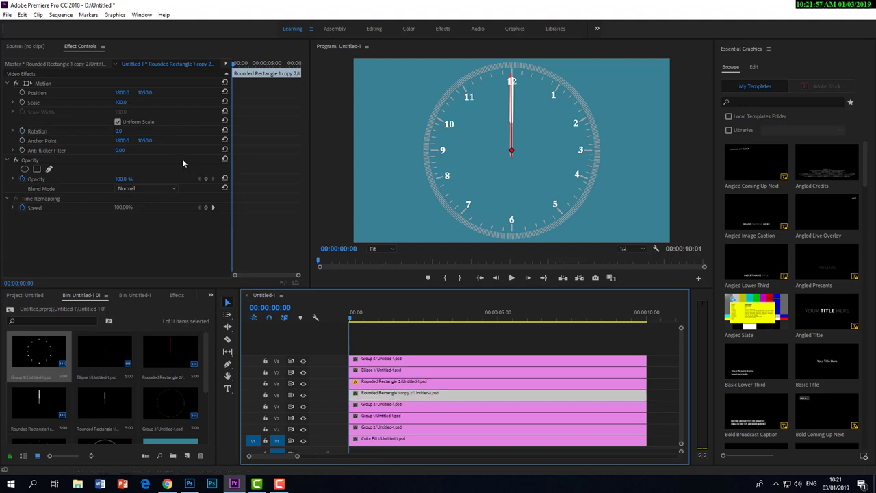
Step: Add a 0° starting rotation keyframe on Rounded Rectangle 1 copy 2 and scrub near 09:11
click(118, 131)
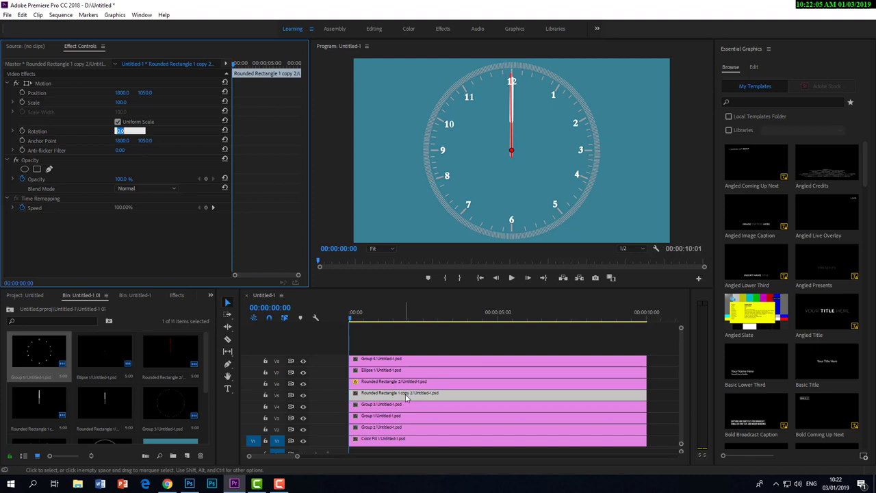
click(21, 131)
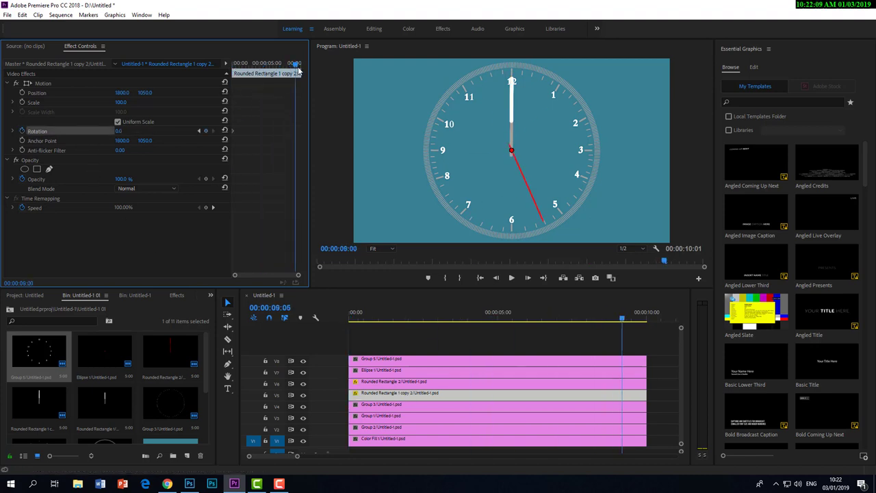
drag(232, 65, 297, 65)
click(419, 385)
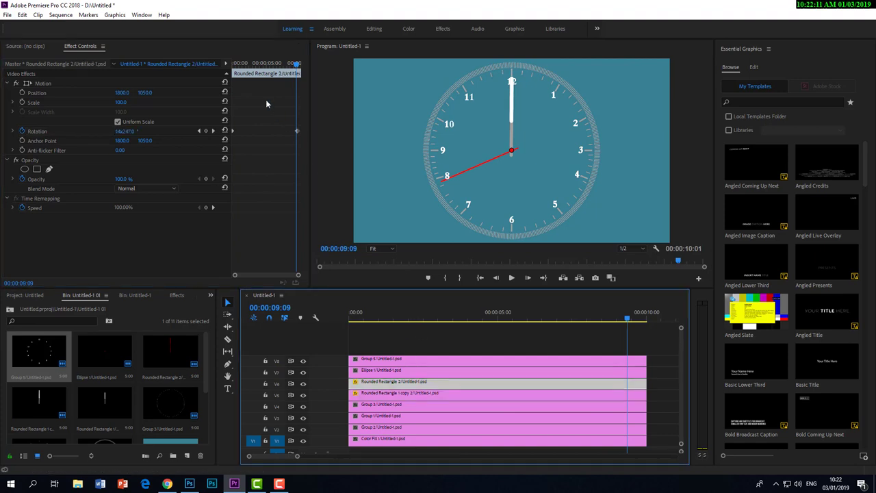
drag(296, 65, 297, 65)
Step: Set copy 2's rotation to three full turns (3x0) at 09:11 and preview from the start
click(404, 396)
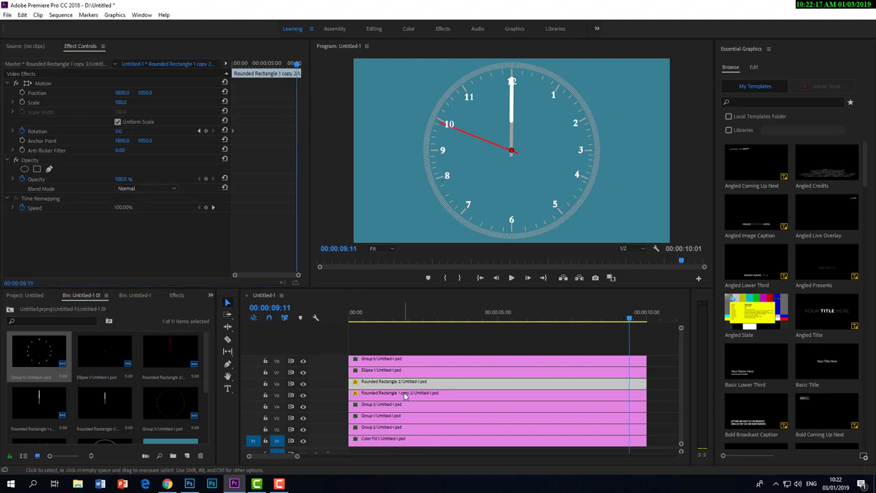
click(120, 131)
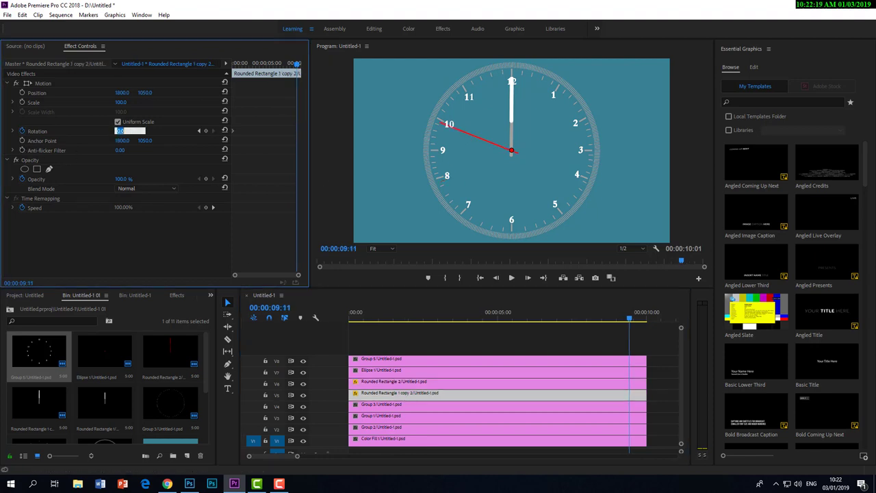
text(60)
drag(121, 131, 111, 134)
key(Return)
key(Home)
key(space)
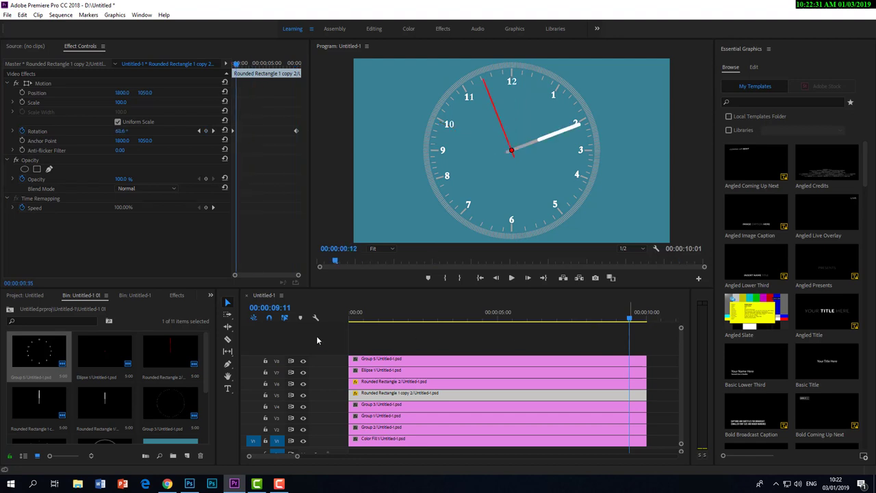
key(space)
key(Home)
Step: Select Group 3 and add a starting rotation keyframe at 0°
click(375, 404)
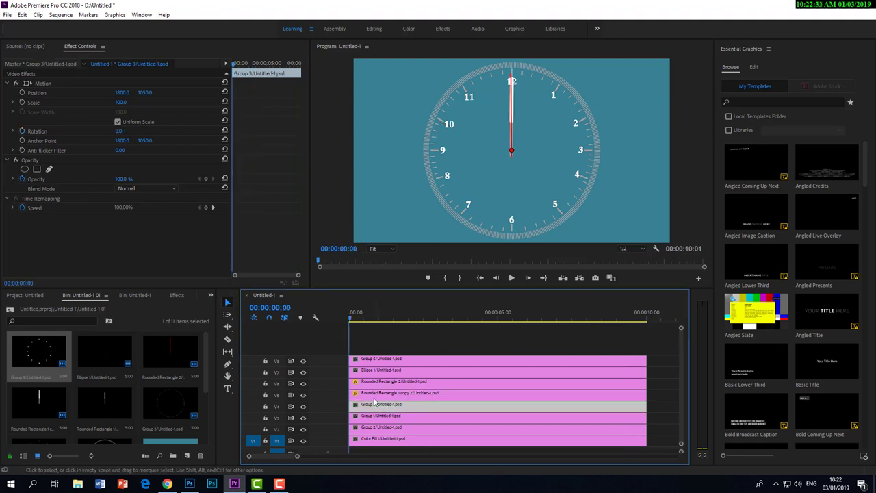
click(119, 131)
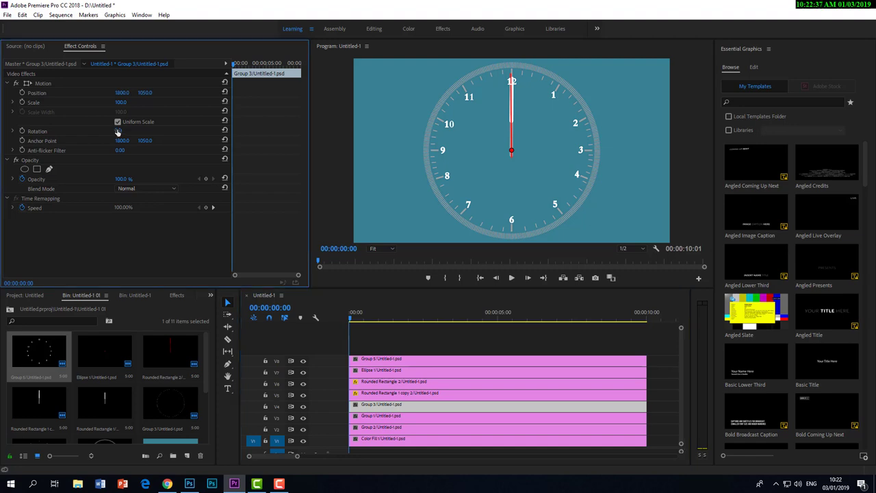
click(23, 131)
drag(237, 71, 296, 67)
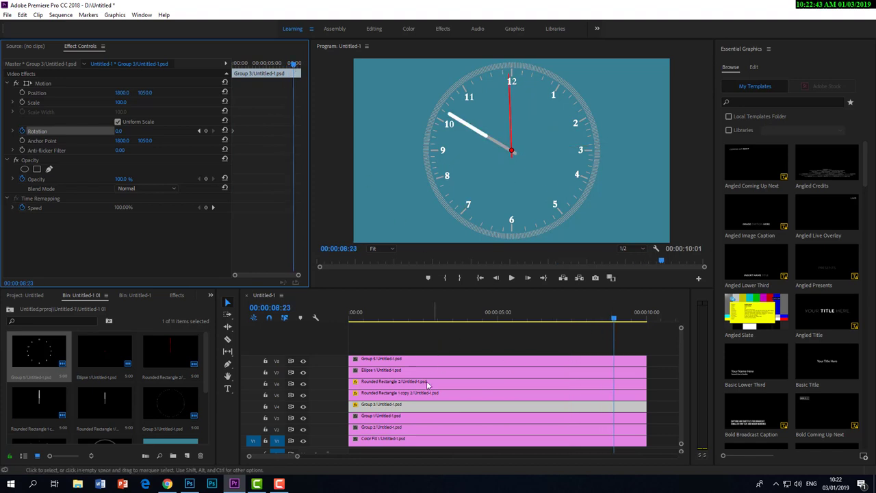
Step: Check the hands near 09:01, briefly hide and restore track V5, then reselect Group 3
click(417, 394)
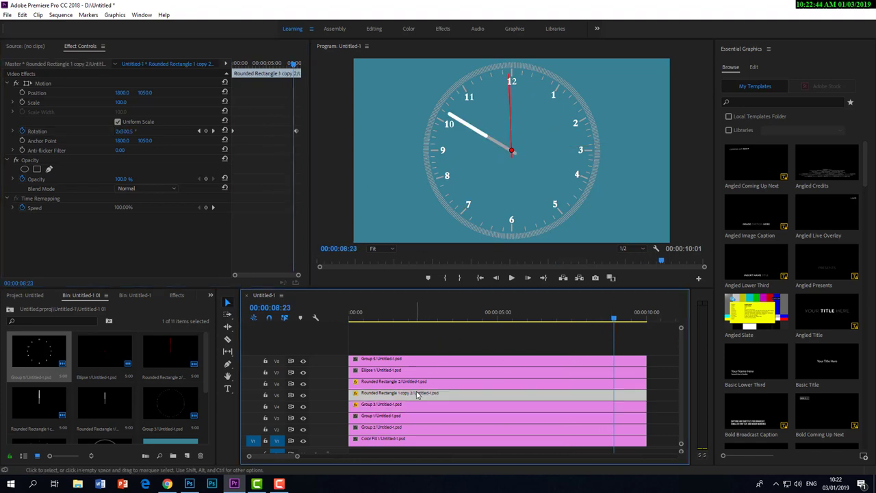
click(617, 321)
drag(618, 321, 625, 322)
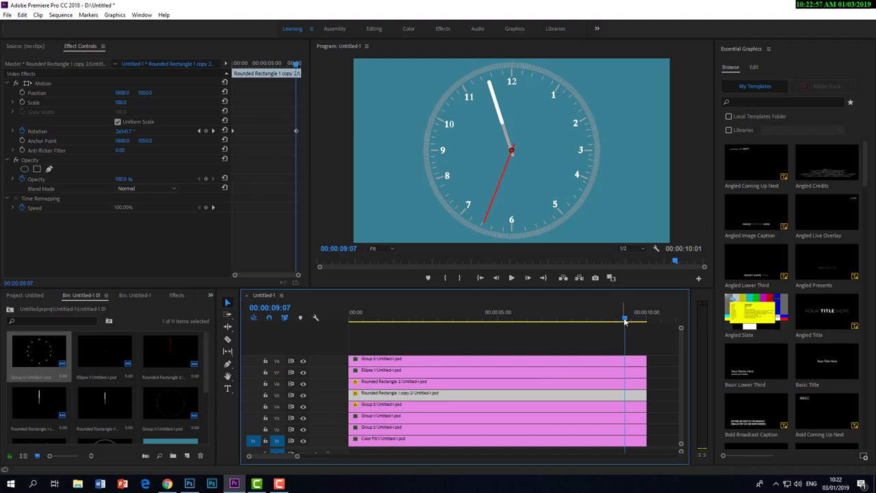
click(303, 395)
key(ctrl+z)
drag(625, 321, 347, 320)
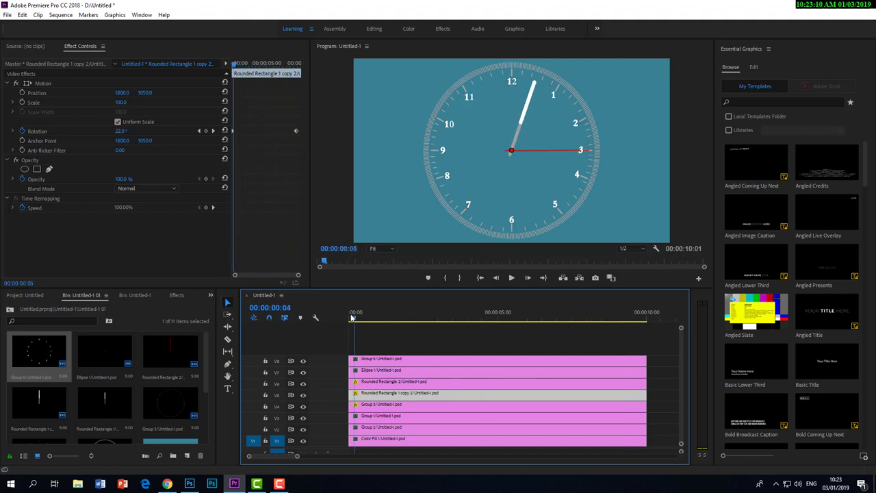
click(401, 409)
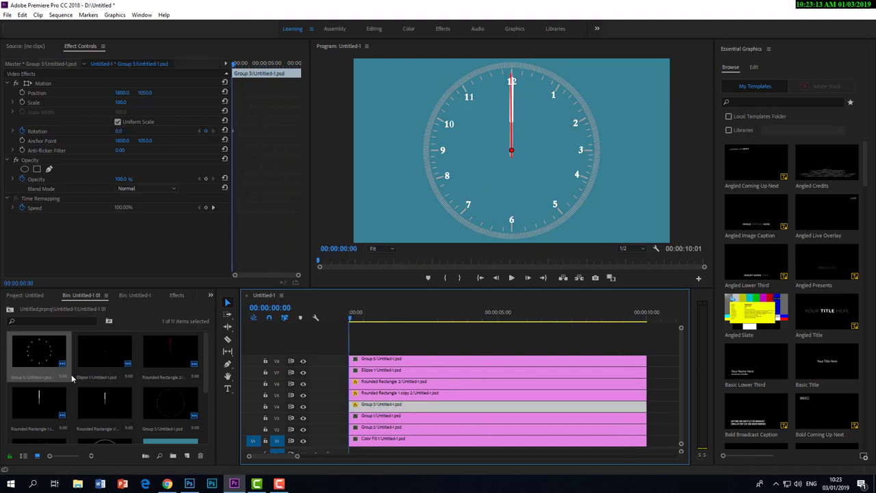
Step: Add Rounded Rectangle 1 to the sequence and shift the V4–V9 clips up one track
drag(102, 414, 320, 343)
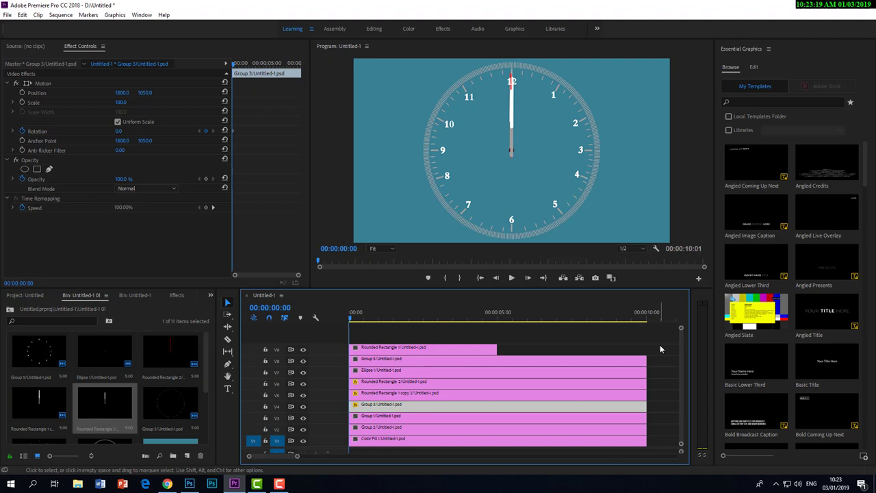
drag(660, 344, 447, 405)
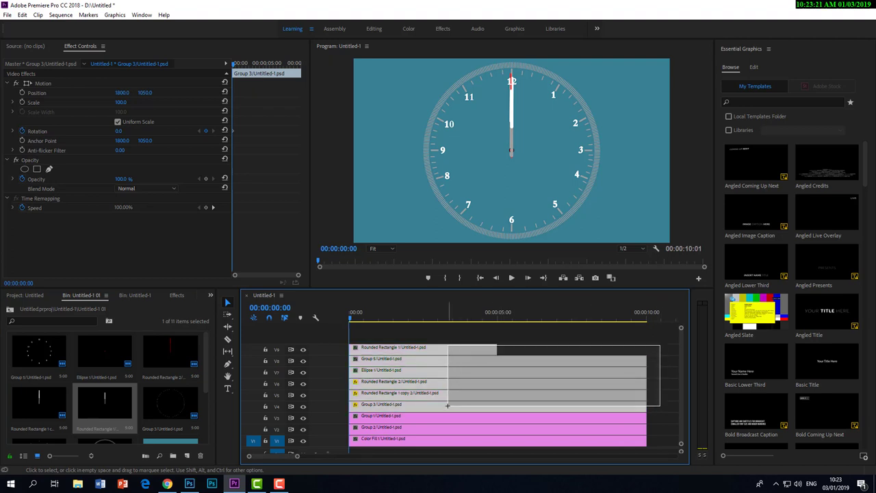
drag(428, 383, 430, 345)
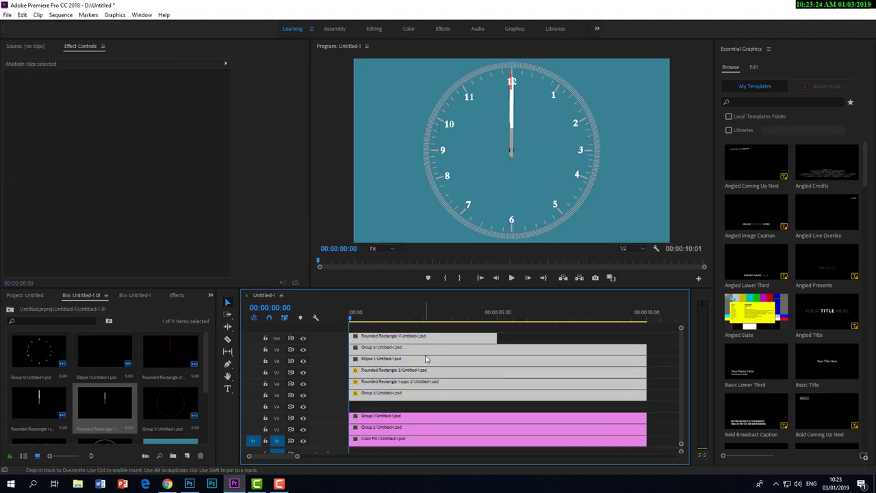
click(562, 342)
Step: Move Rounded Rectangle 1 onto track V4 and extend it to the sequence end at 10:01
drag(469, 340, 441, 397)
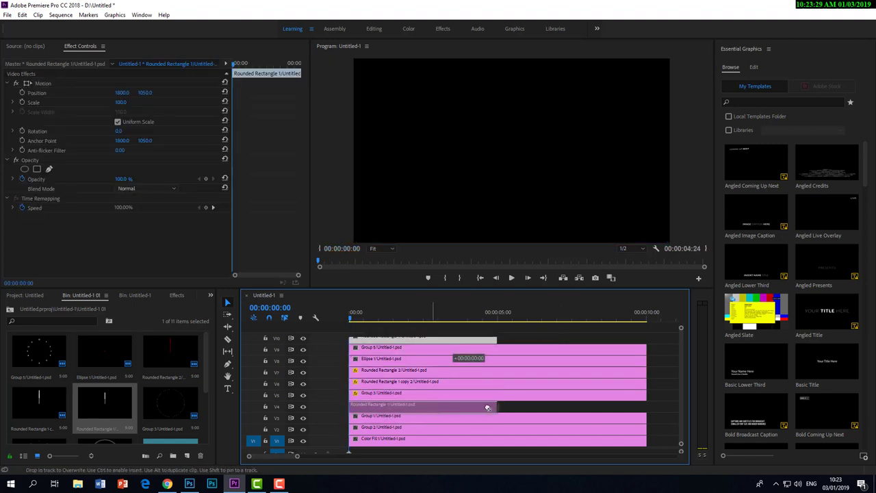
drag(442, 397, 441, 406)
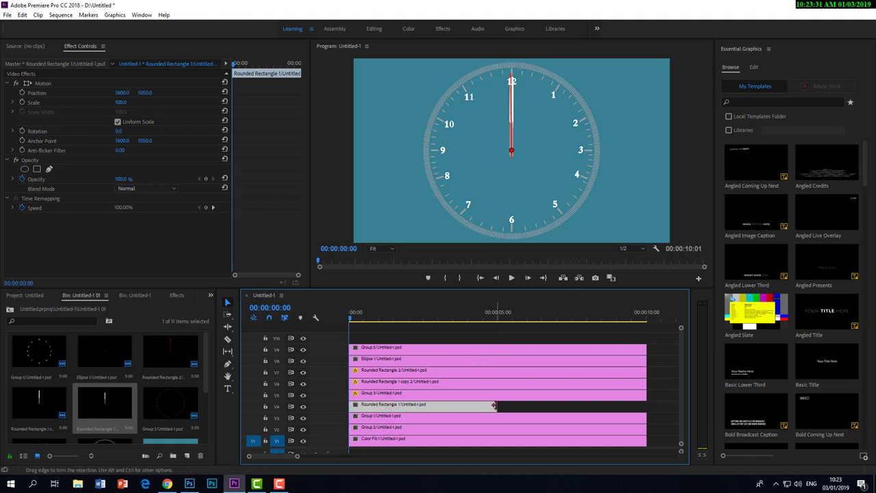
drag(494, 405, 645, 405)
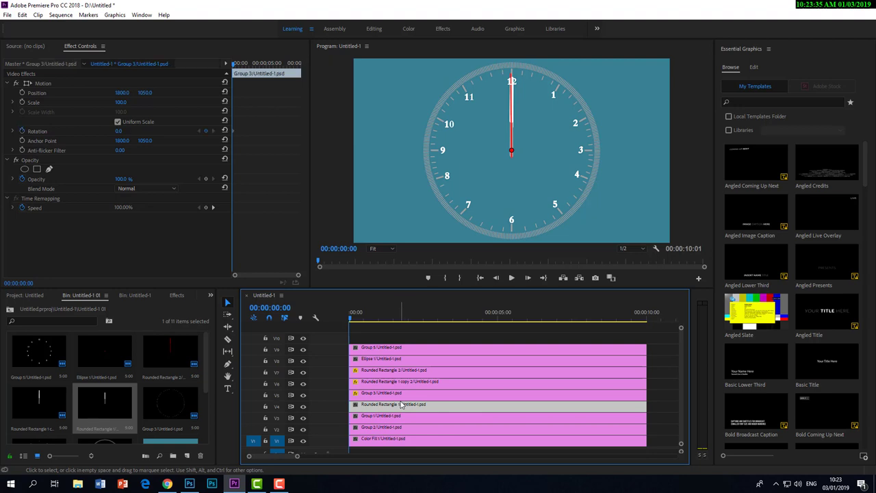
click(400, 394)
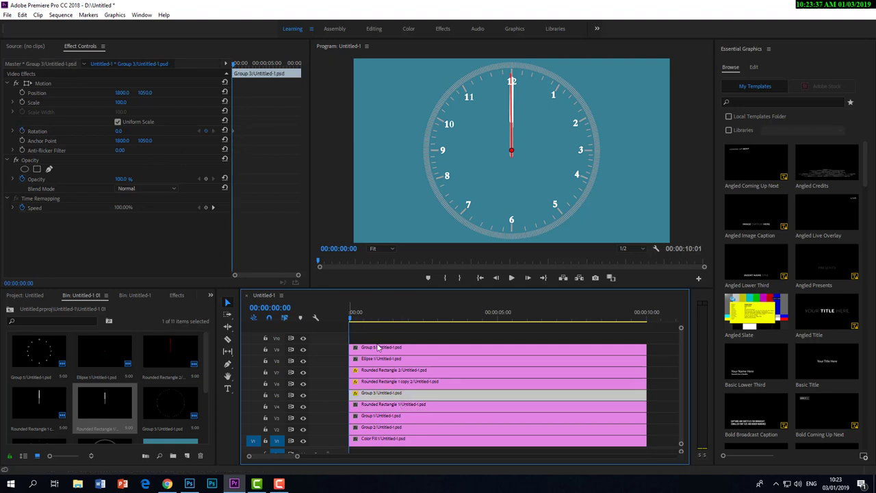
Step: Give Rounded Rectangle 1 a starting rotation keyframe and move the playhead toward 09:10
click(370, 407)
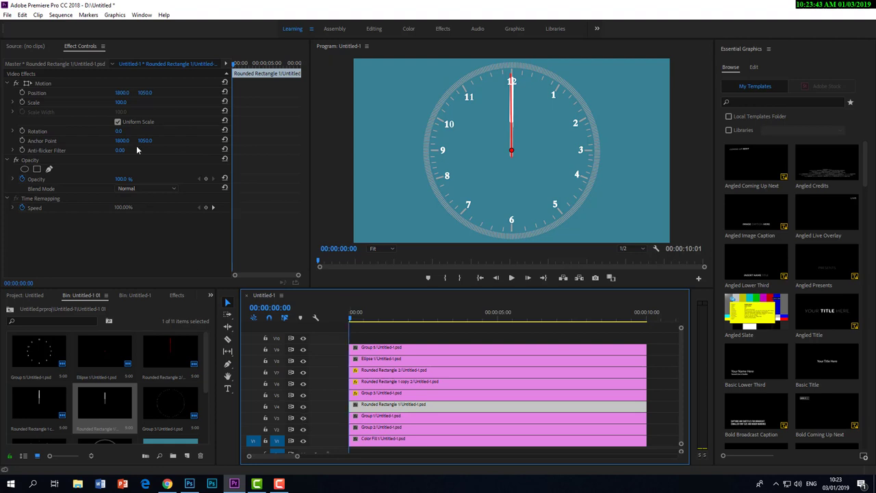
click(22, 131)
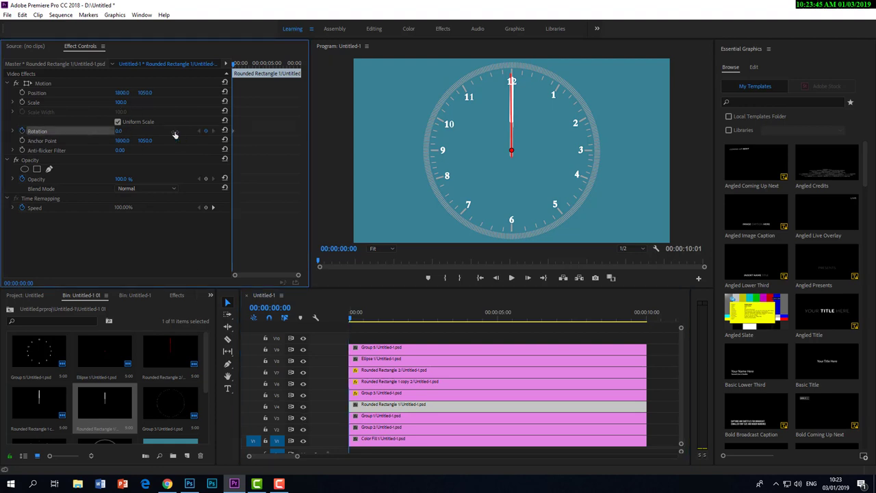
drag(352, 321, 579, 326)
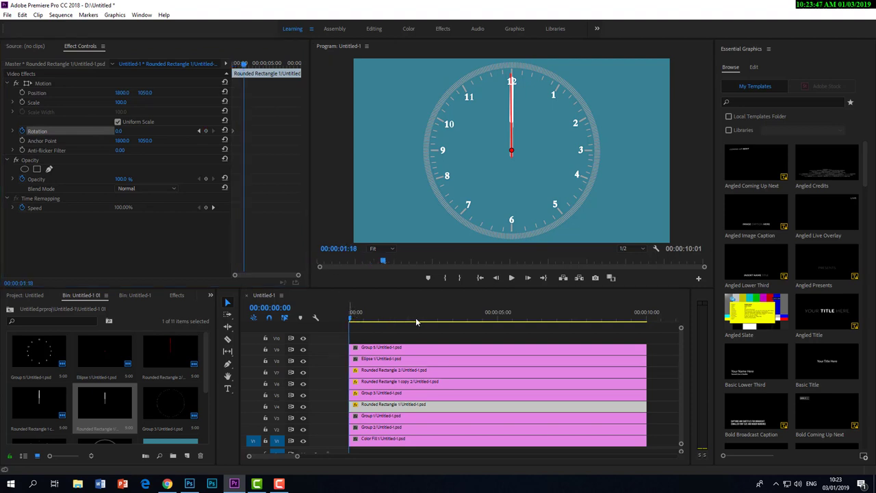
click(601, 321)
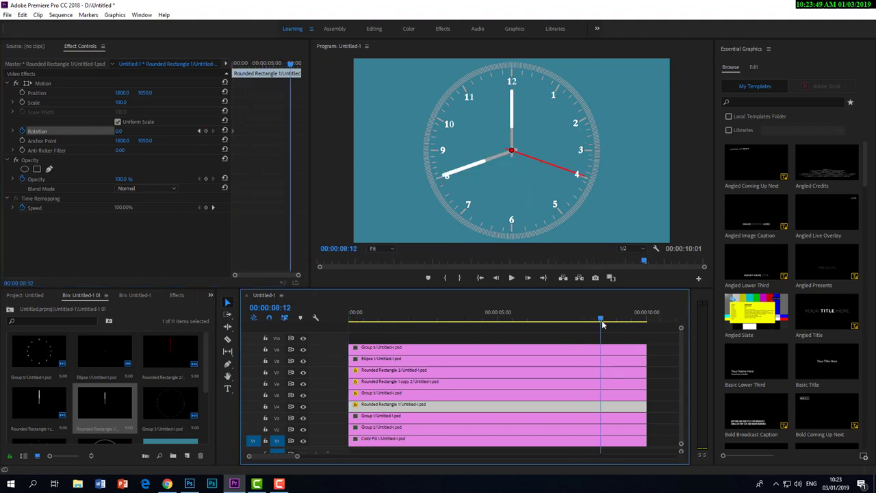
click(416, 373)
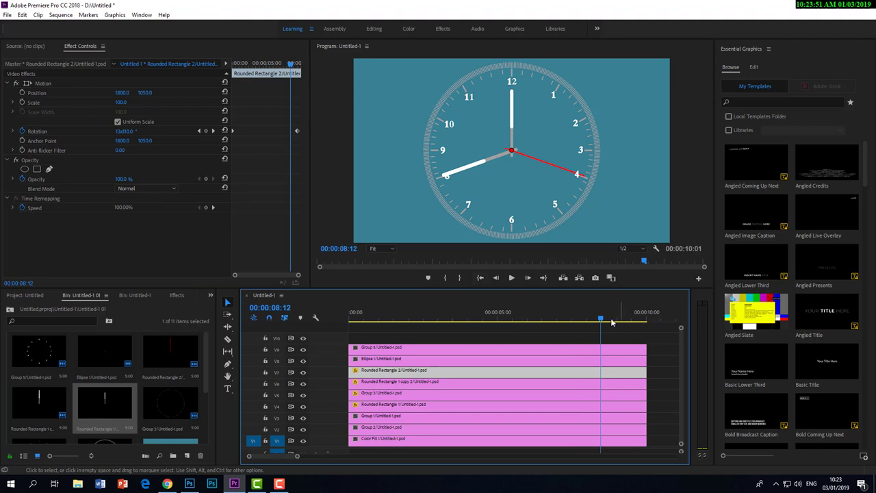
drag(602, 319, 630, 325)
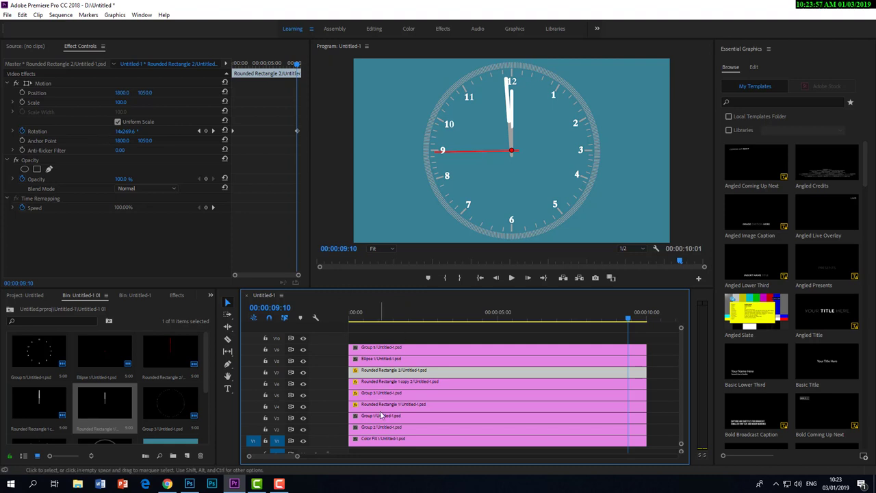
Step: Set Rounded Rectangle 1's rotation to one full turn (1x0.0) at 09:10
click(385, 409)
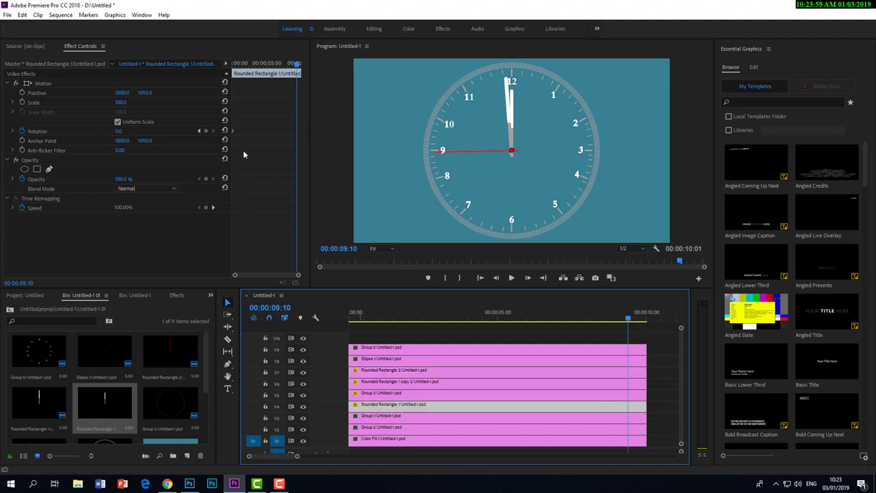
click(120, 130)
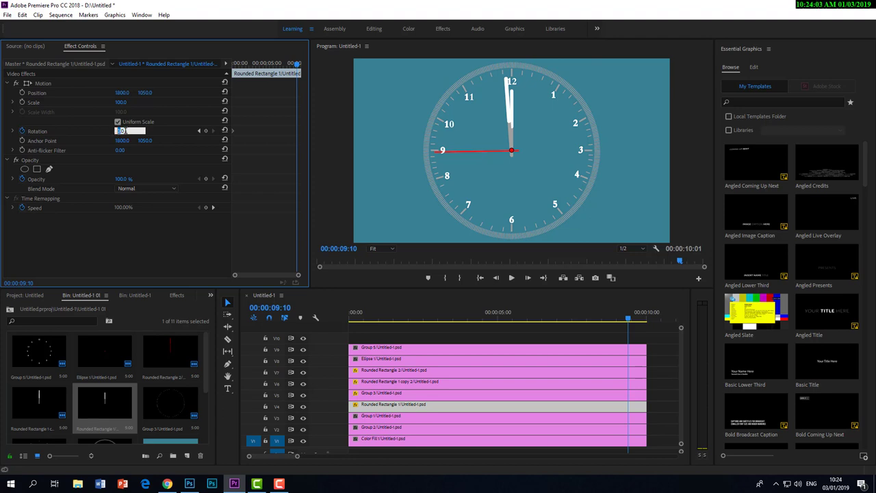
text(0.0)
key(Return)
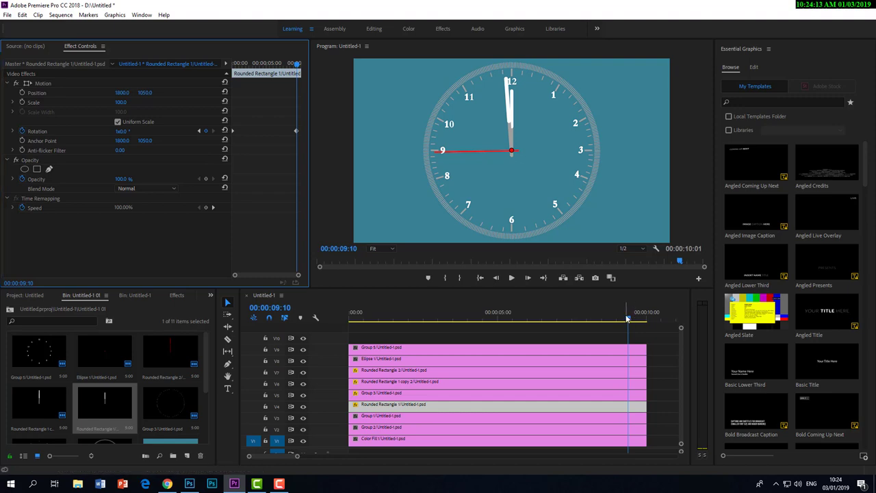
Step: Play back the clock animation to watch the hands sweep
key(space)
drag(361, 313, 333, 312)
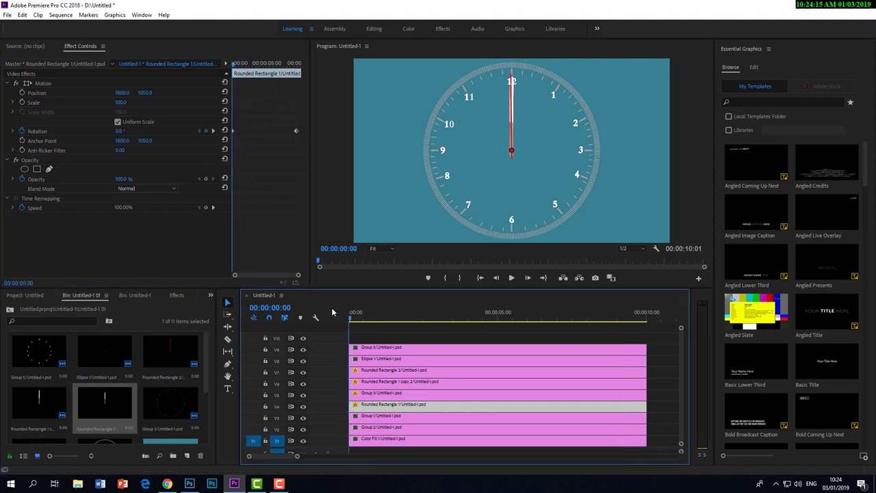
click(511, 278)
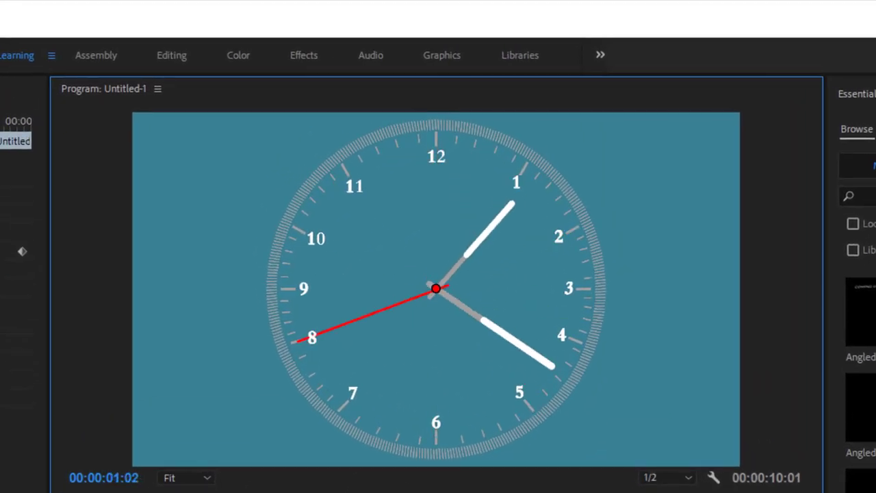